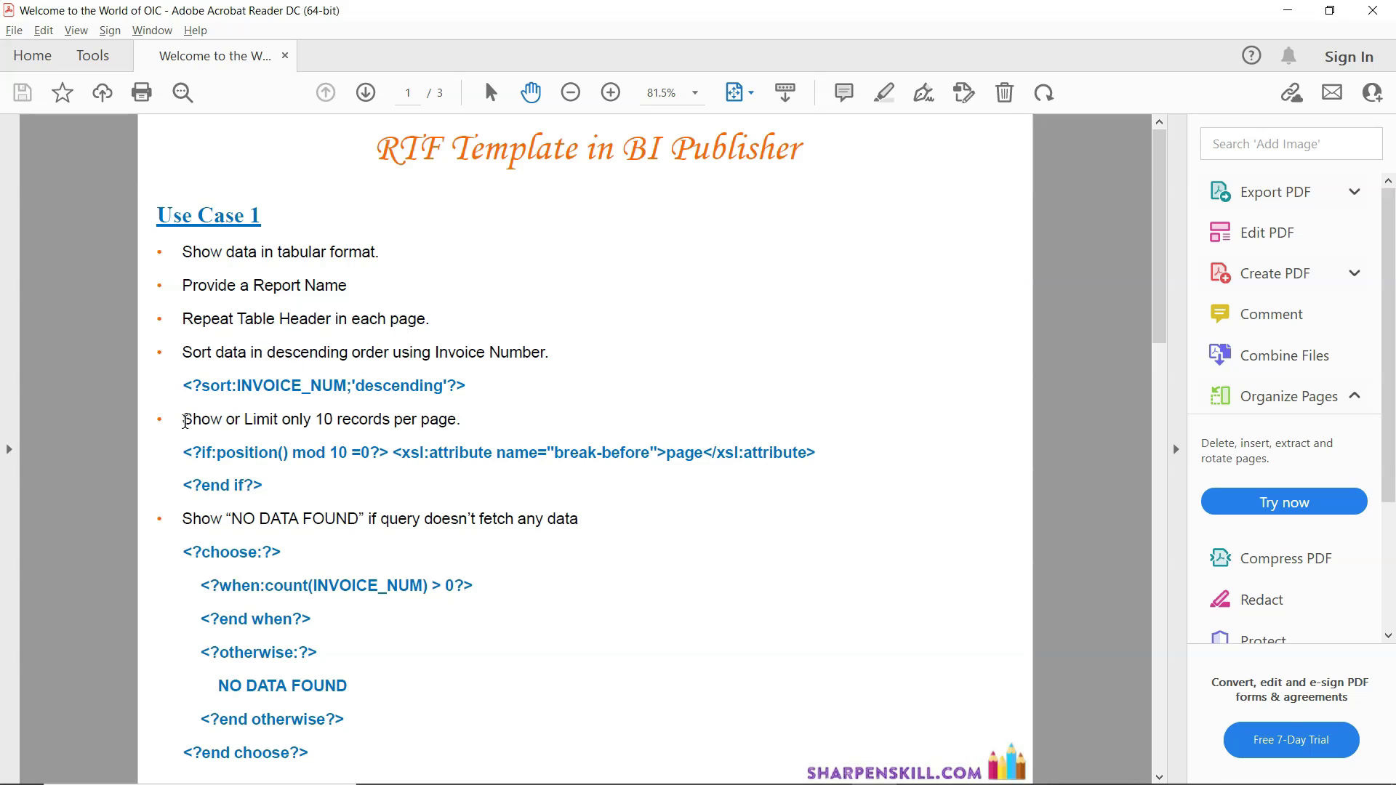
# - Review the Use Case 1 requirements in the PDF, including the 10-records-per-page limit, alongside the existing SimpleRTF.rtf template in Word
pyautogui.moveTo(186, 422); pyautogui.dragTo(464, 424)
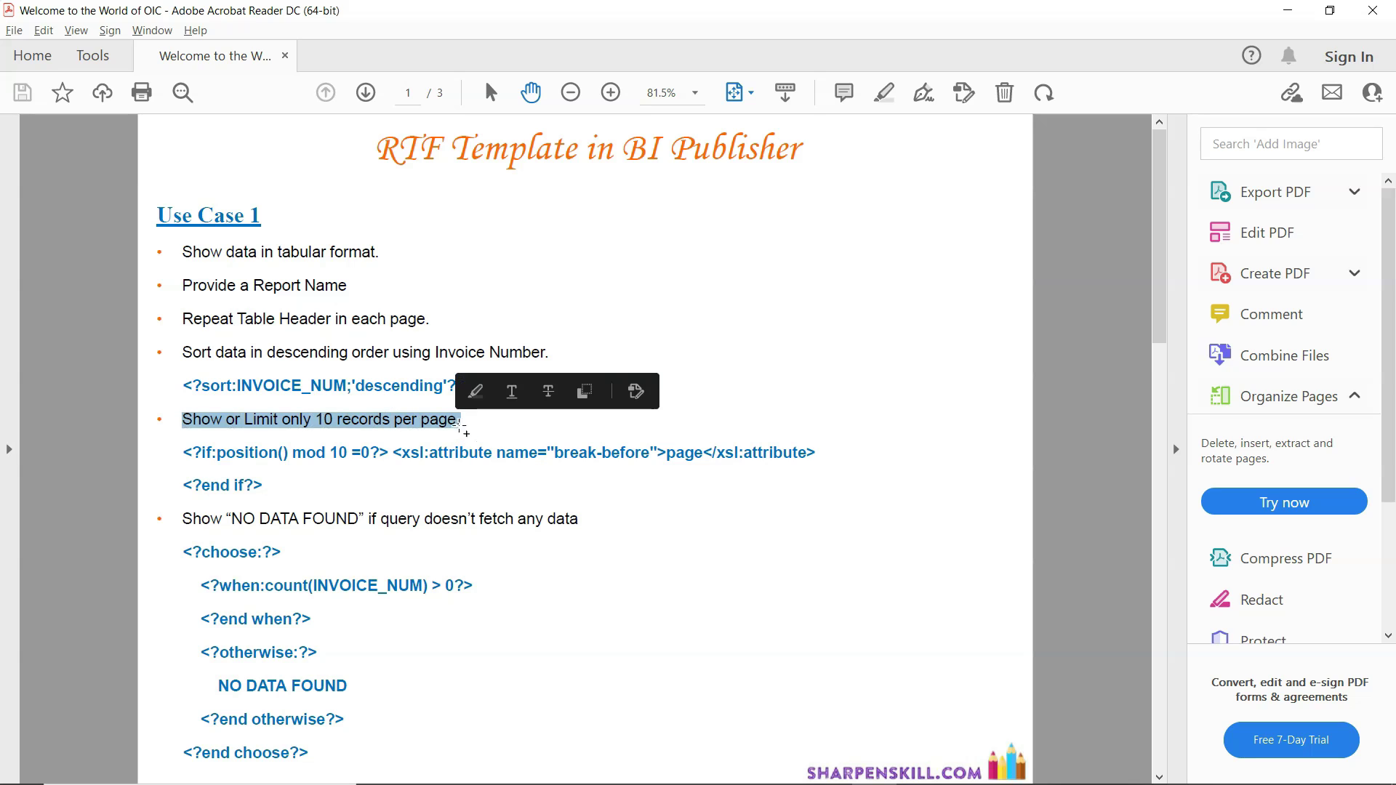
pyautogui.click(499, 439)
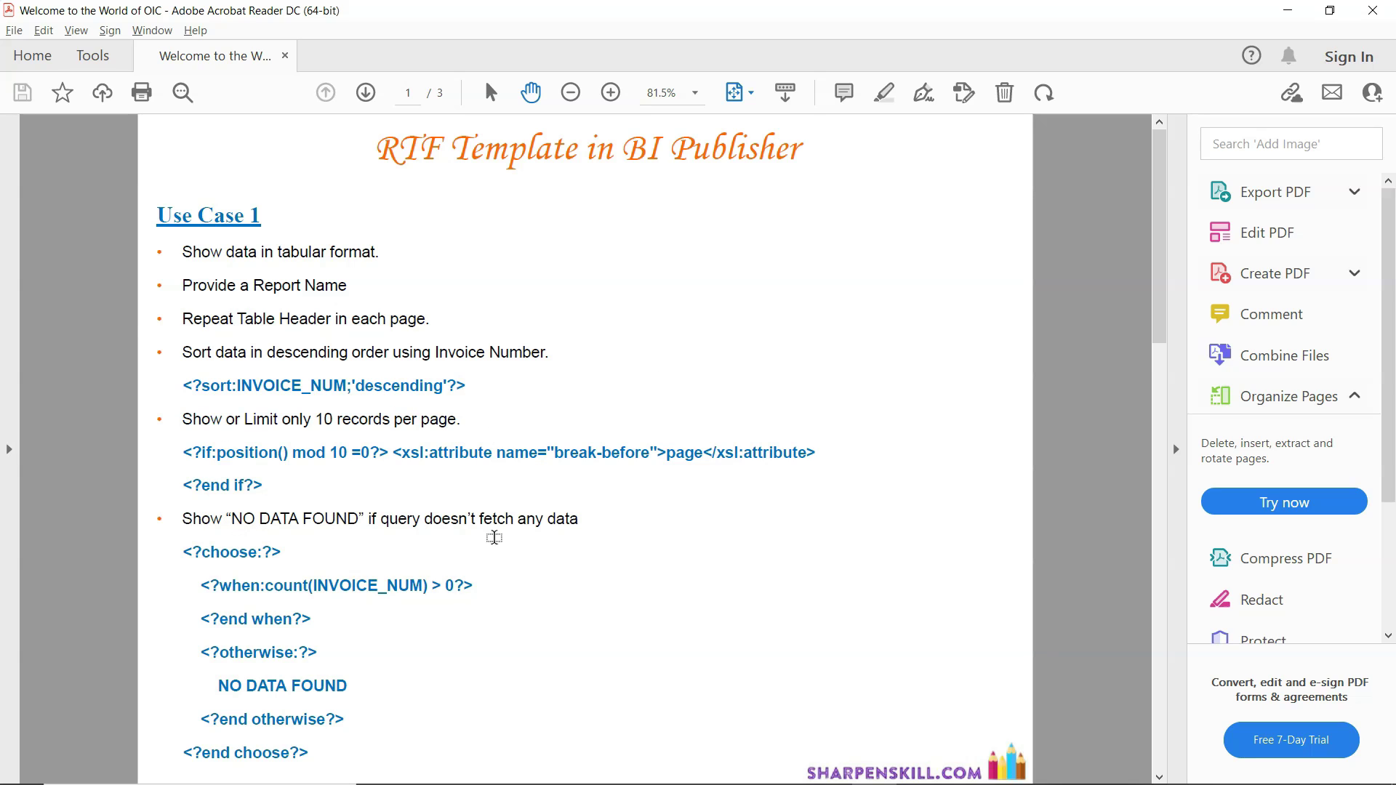
pyautogui.hotkey('alt', 'Tab')
pyautogui.hotkey('alt', 'Tab')
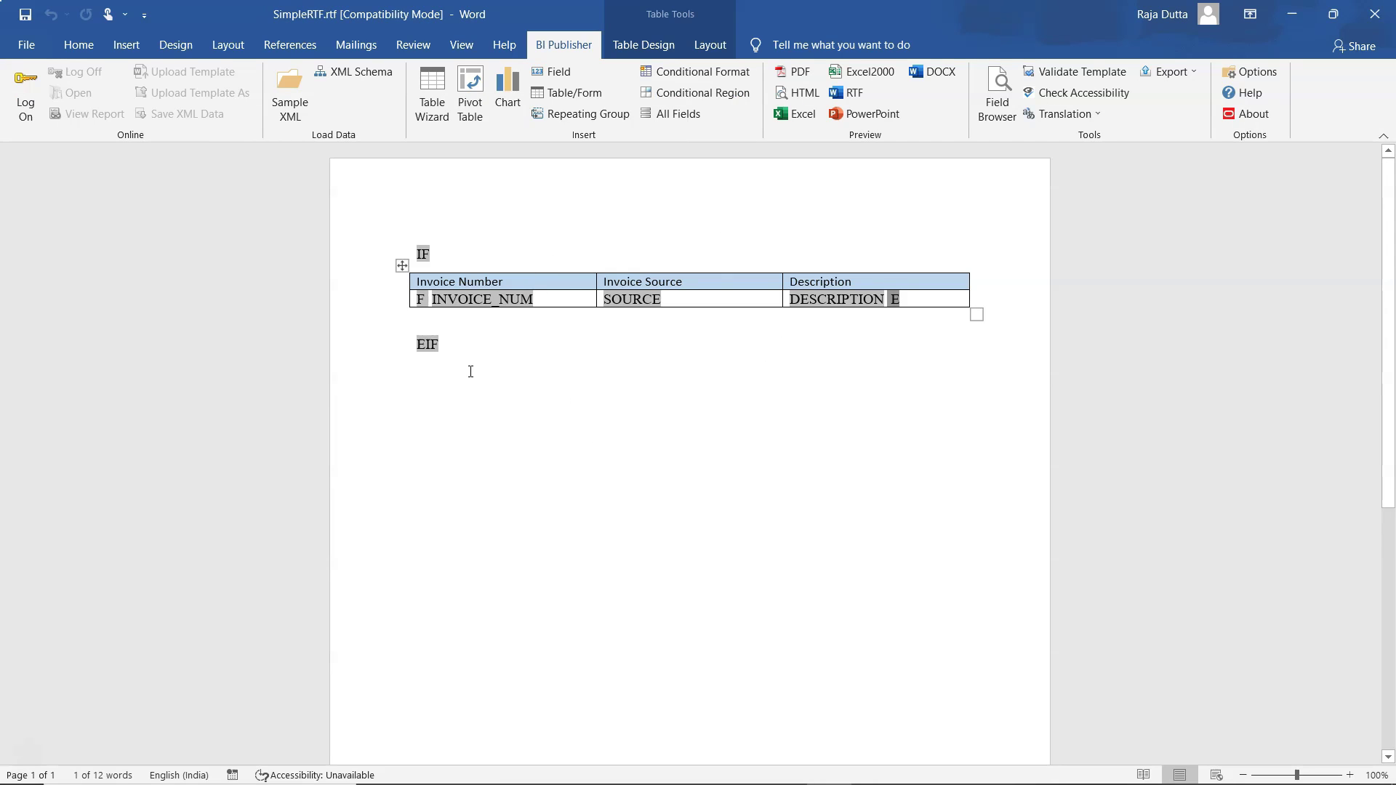
pyautogui.hotkey('alt', 'Tab')
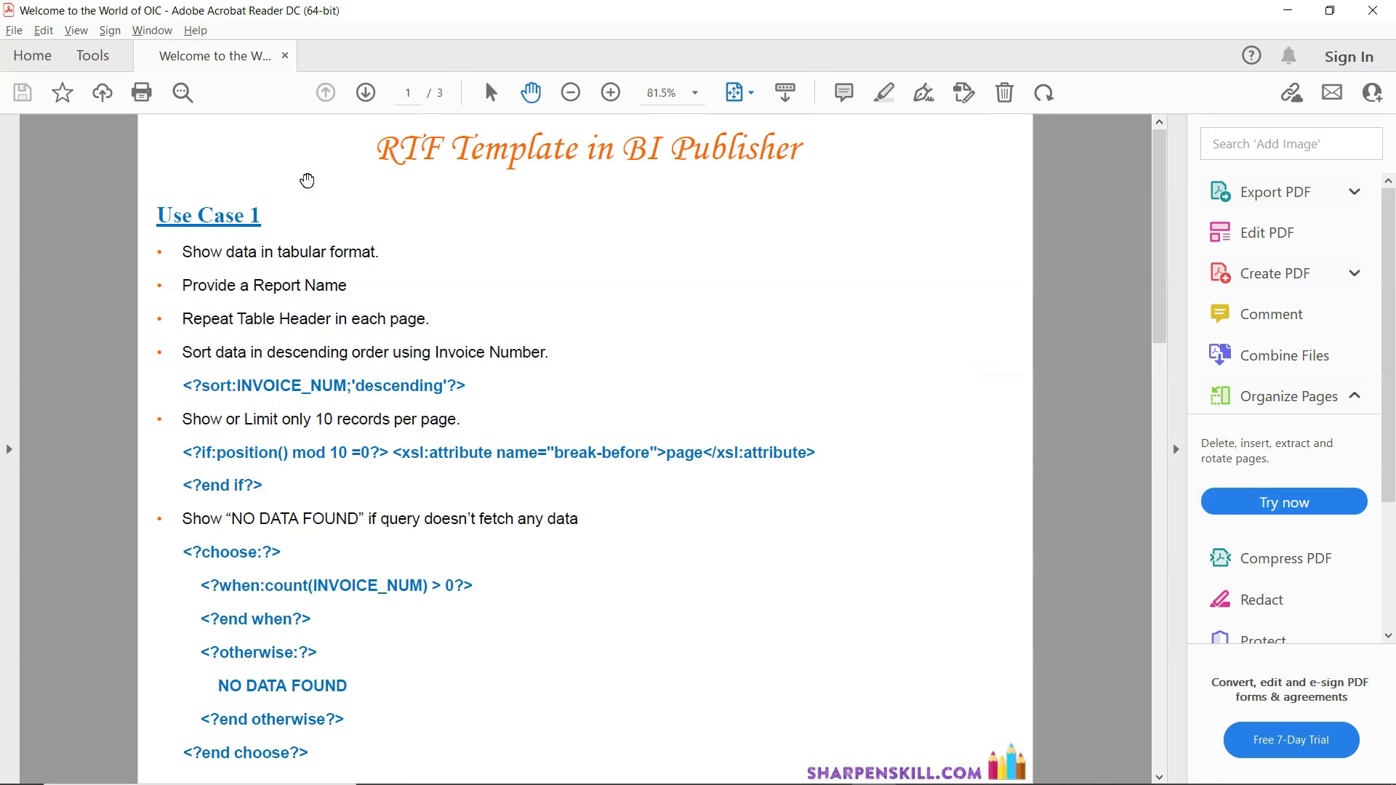
pyautogui.hotkey('alt', 'Tab')
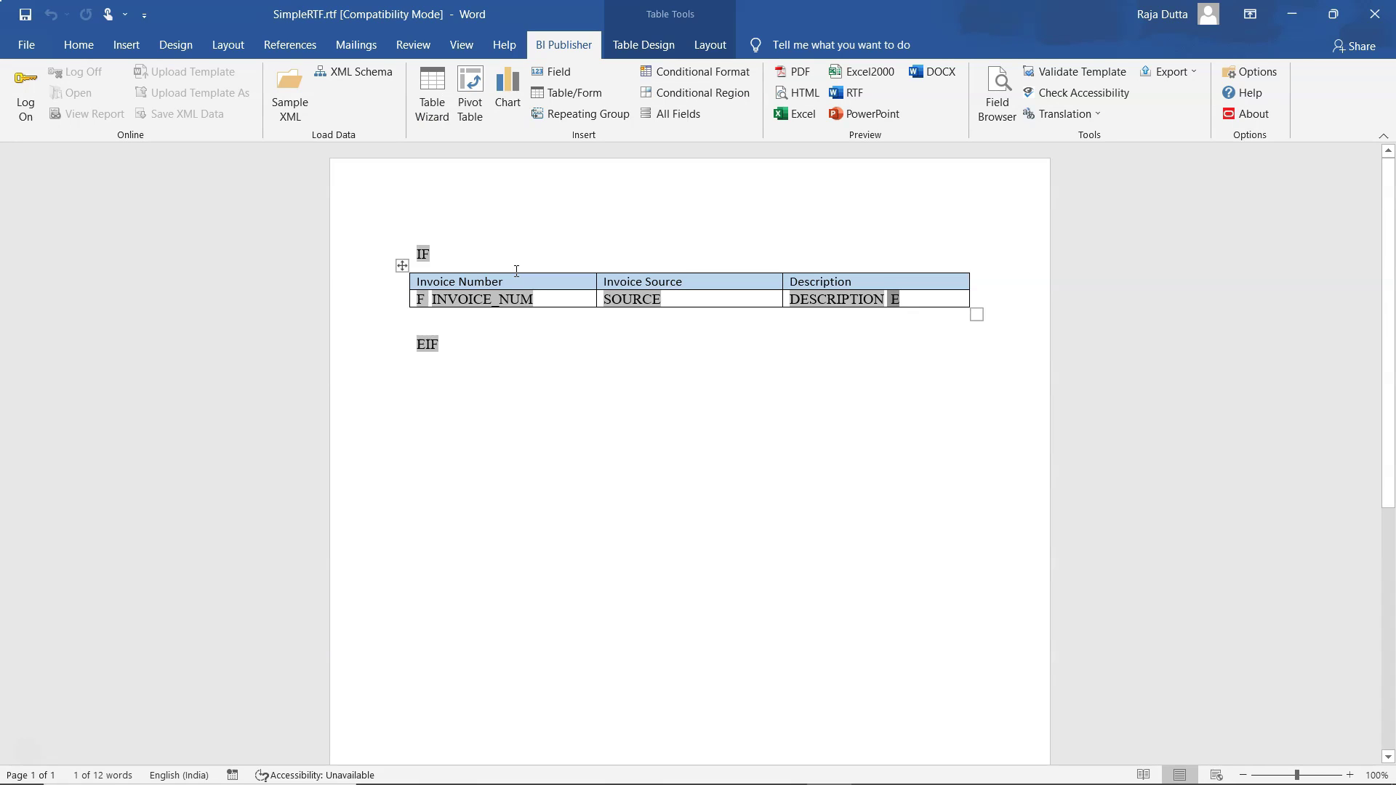
# - Switch to the Oracle BI Catalog in Chrome, open the XXDEMO_DM data model for editing and show the data view of XXDEMO_DS
pyautogui.hotkey('alt', 'Tab')
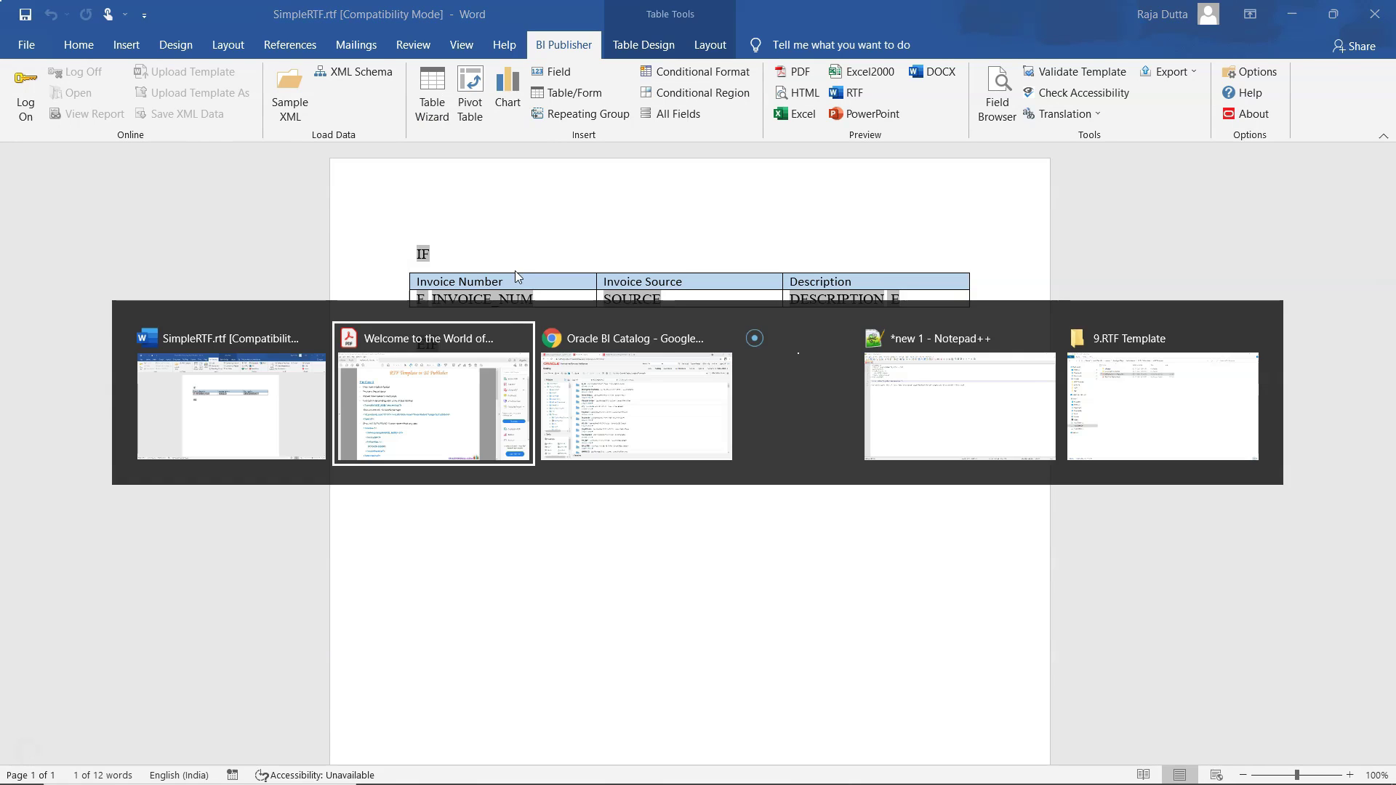
pyautogui.moveTo(1369, 243); pyautogui.dragTo(1391, 727)
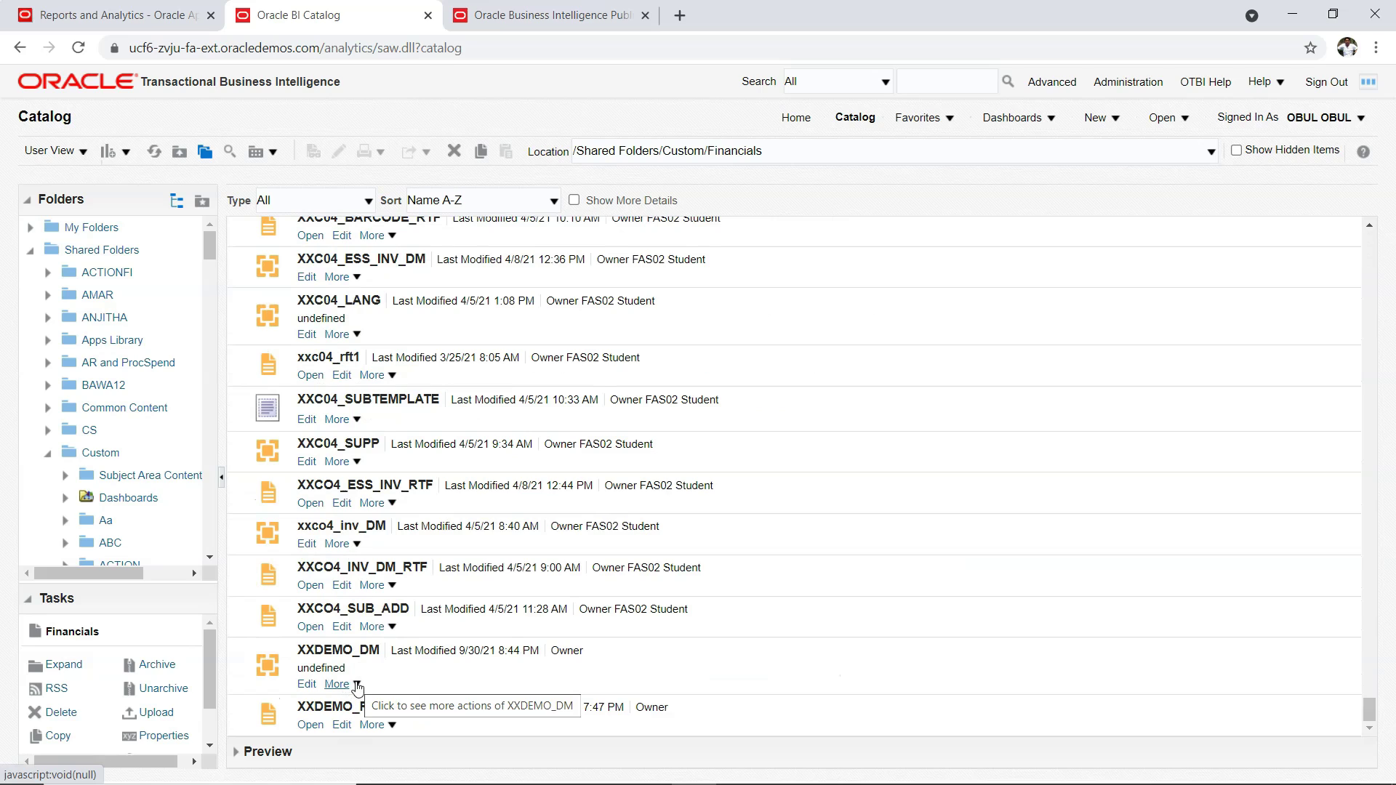
pyautogui.click(302, 686)
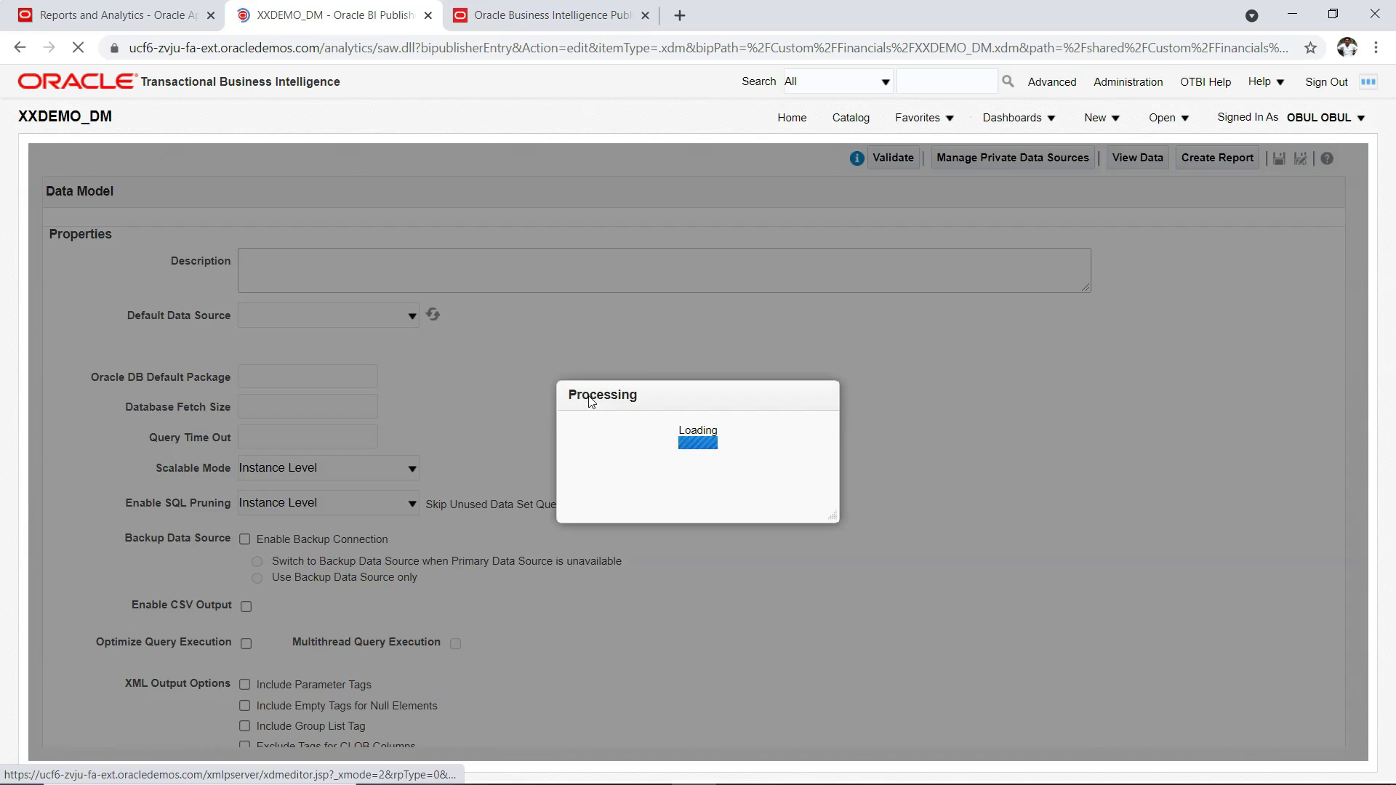
pyautogui.click(143, 278)
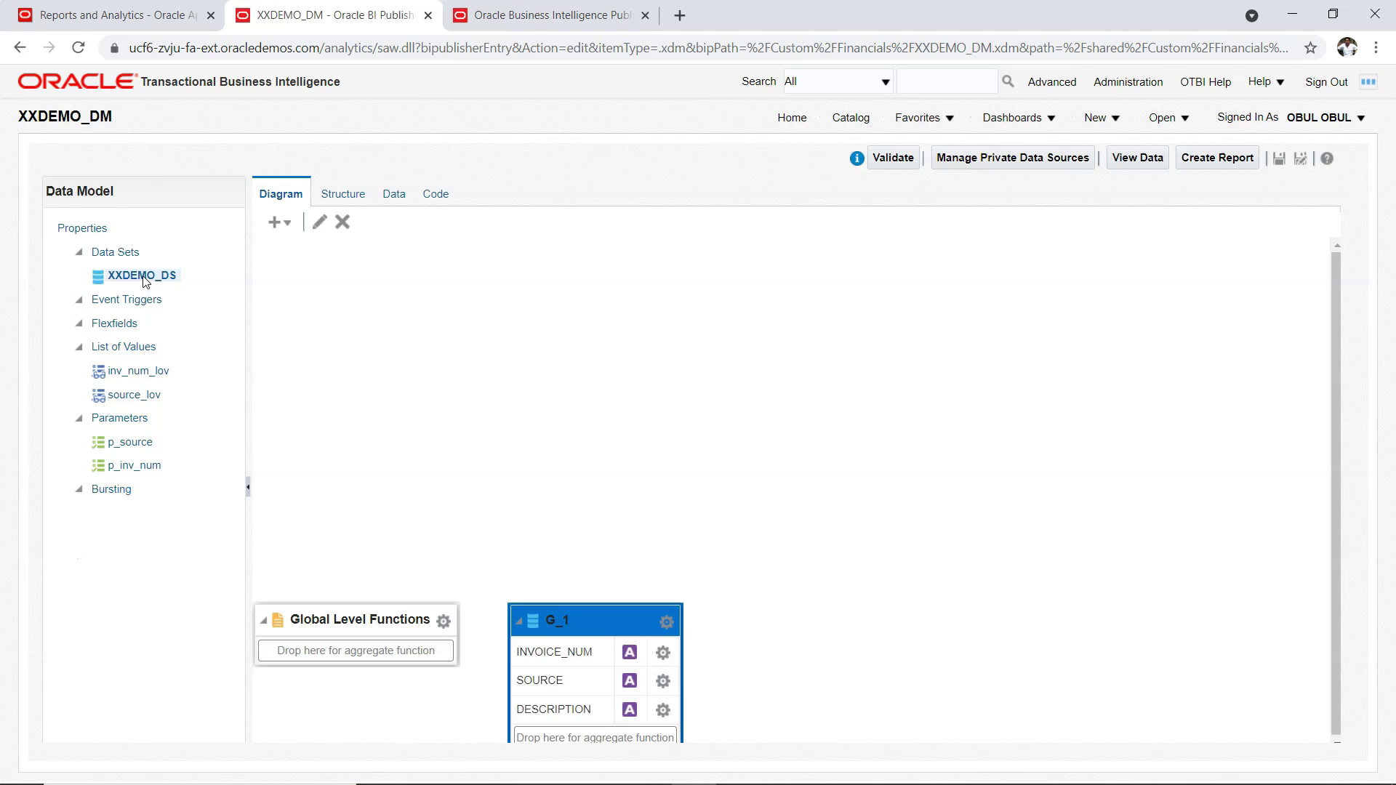
pyautogui.click(402, 195)
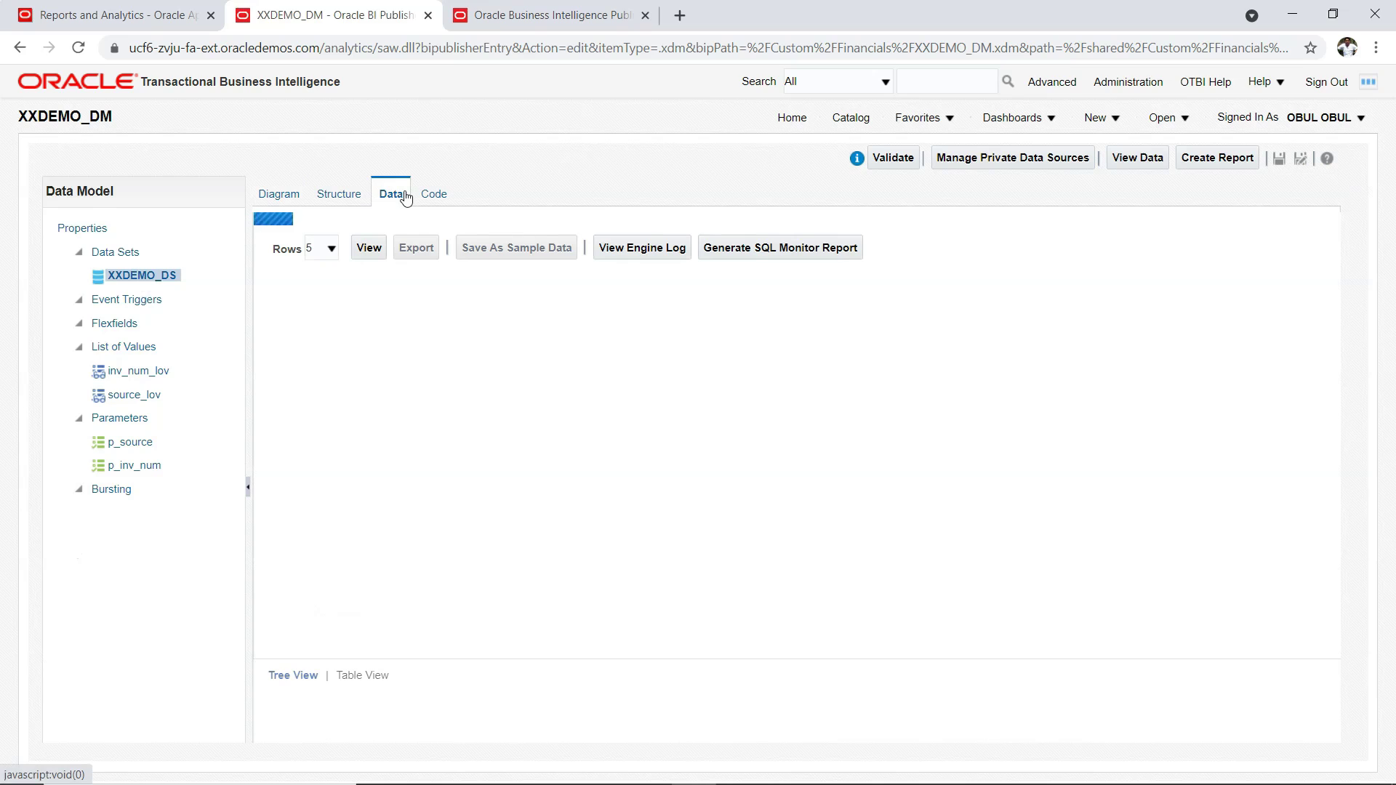
# - Run the data model for Invoice Source ISP with 100 rows and look through the output as a table
pyautogui.click(499, 227)
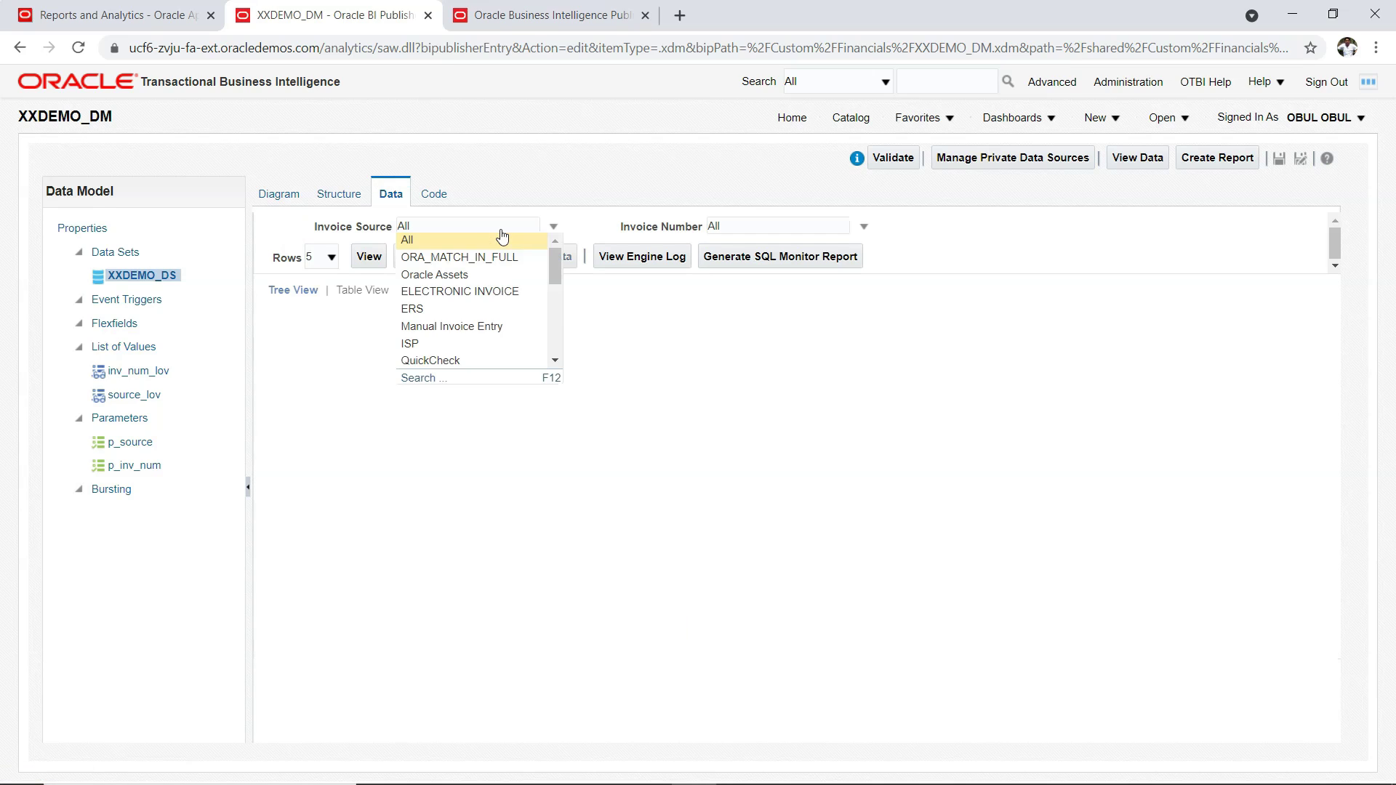
pyautogui.click(429, 346)
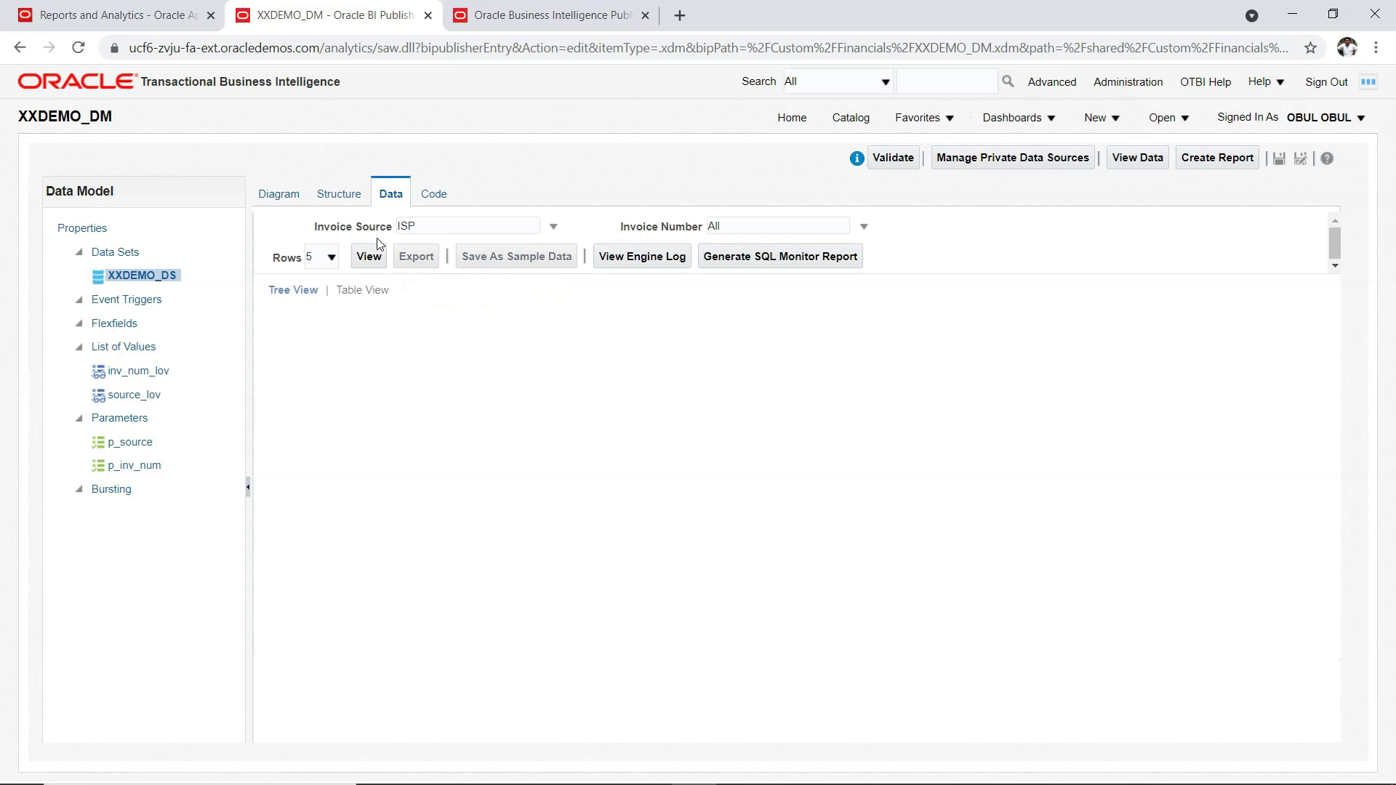
pyautogui.click(332, 258)
pyautogui.click(320, 373)
pyautogui.click(367, 257)
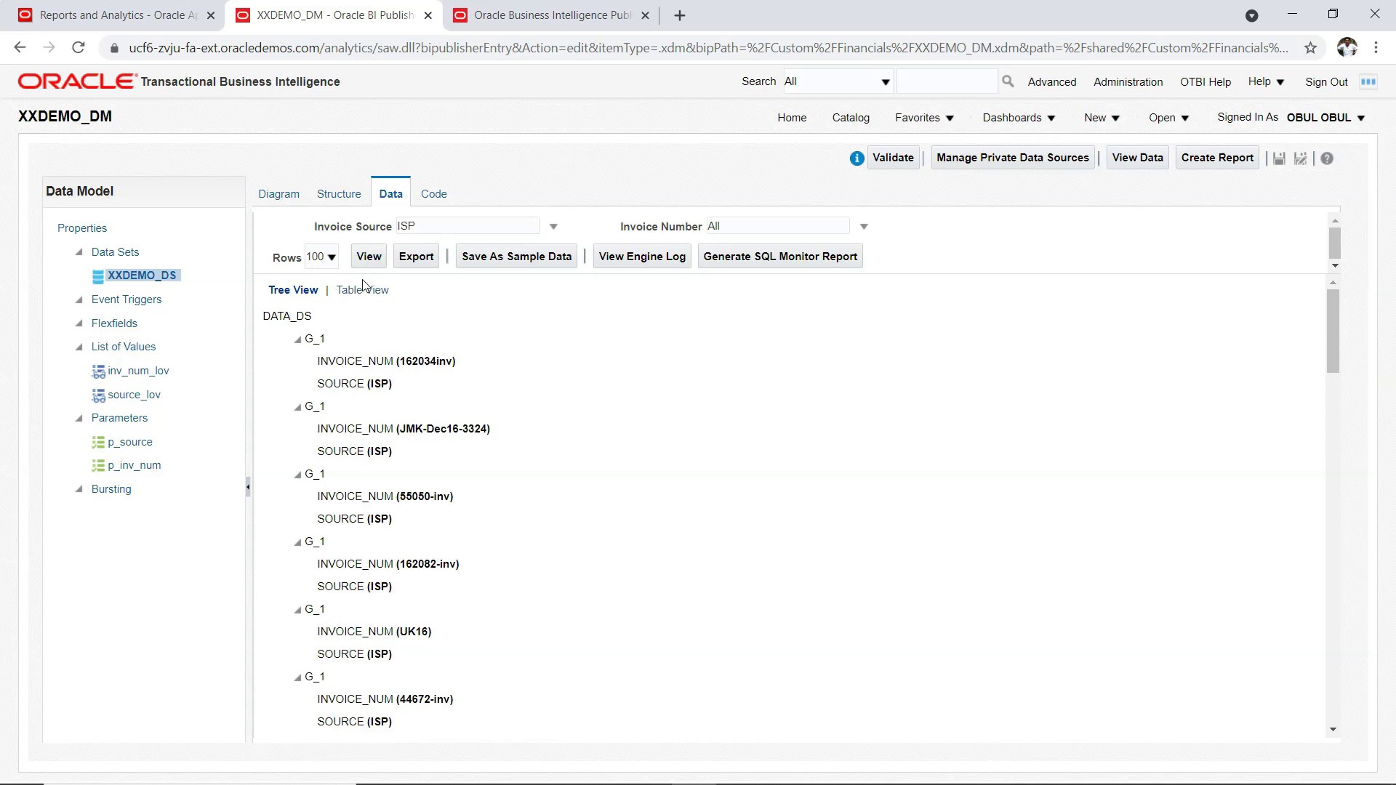
pyautogui.click(364, 290)
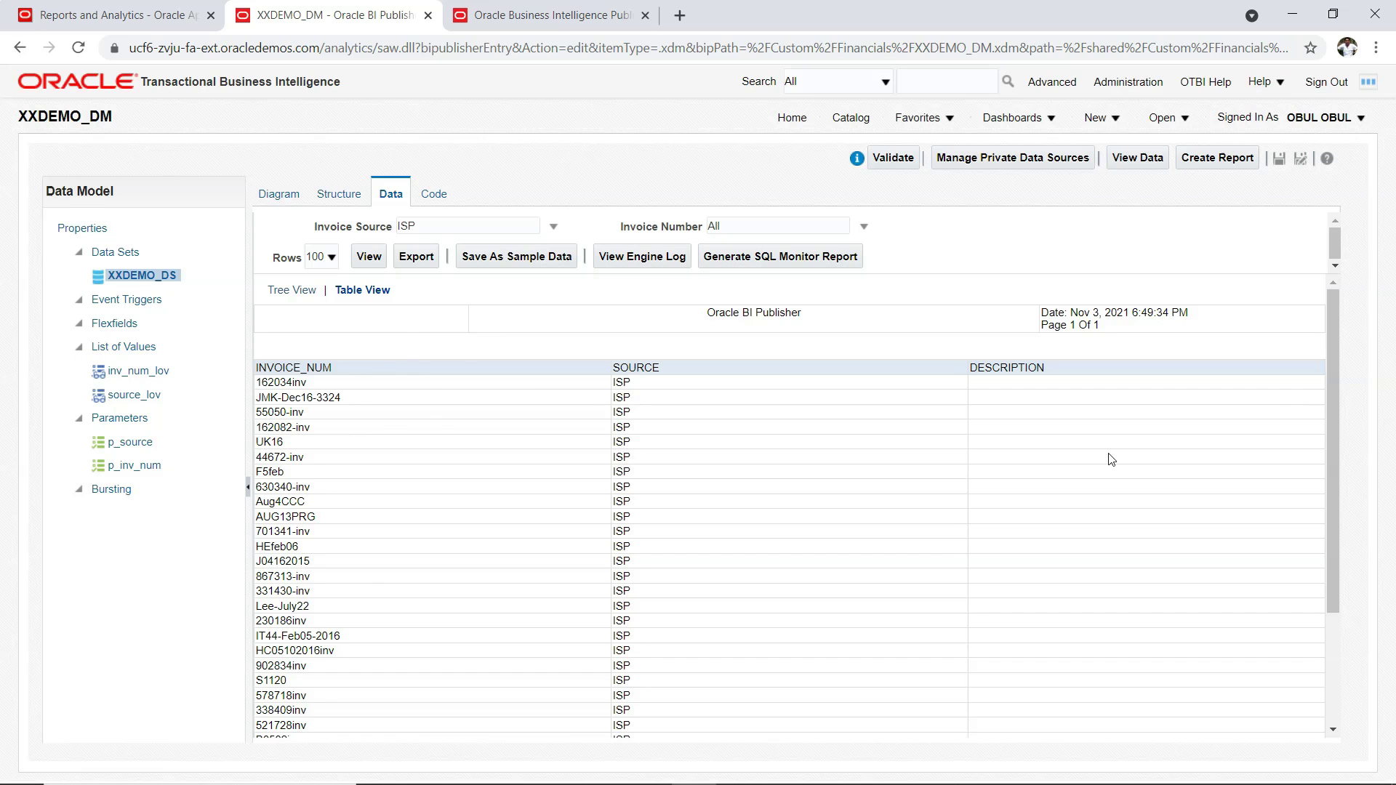
pyautogui.moveTo(1335, 381); pyautogui.dragTo(1354, 576)
pyautogui.moveTo(1340, 520); pyautogui.dragTo(1331, 333)
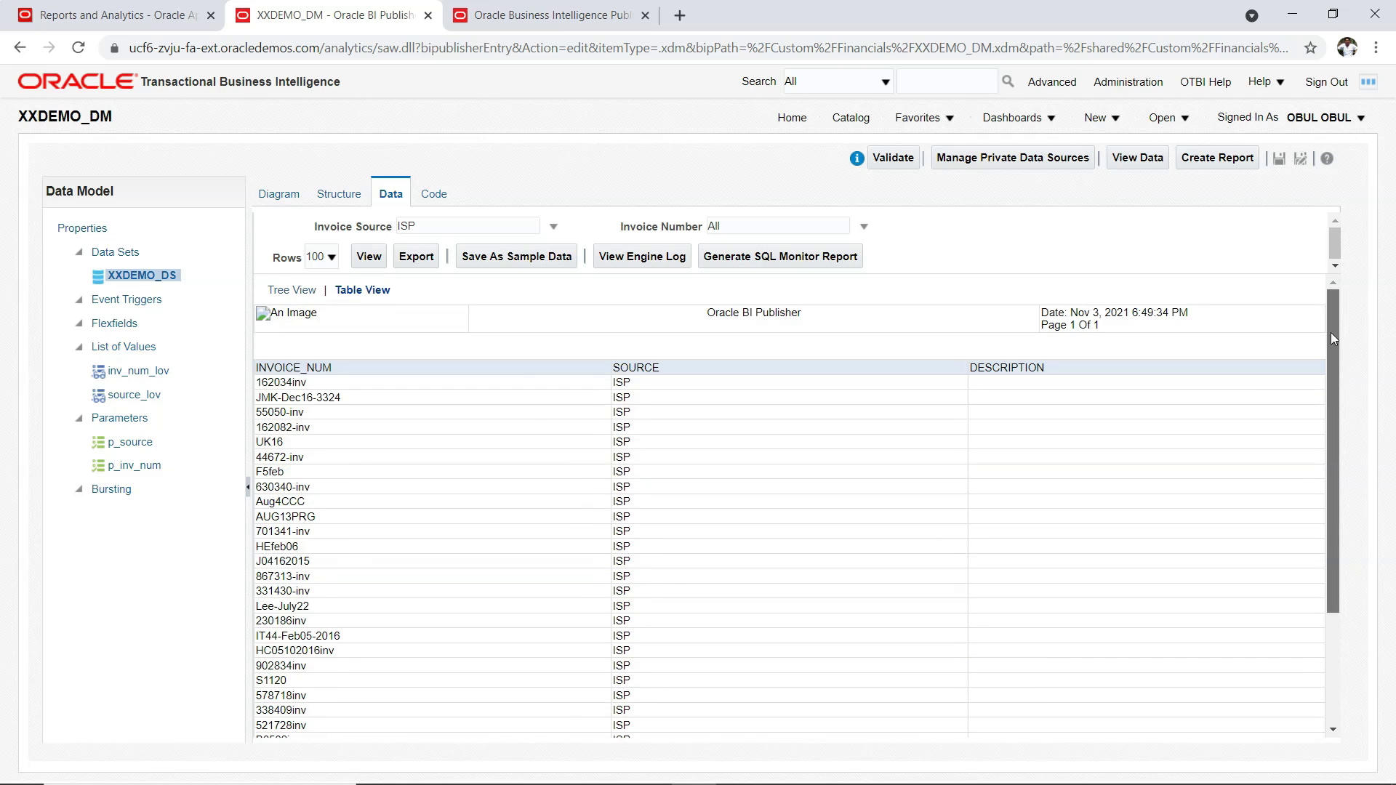
# - Export the data as XXDEMO_DM.xml into the 9.RTF Template folder
pyautogui.click(408, 266)
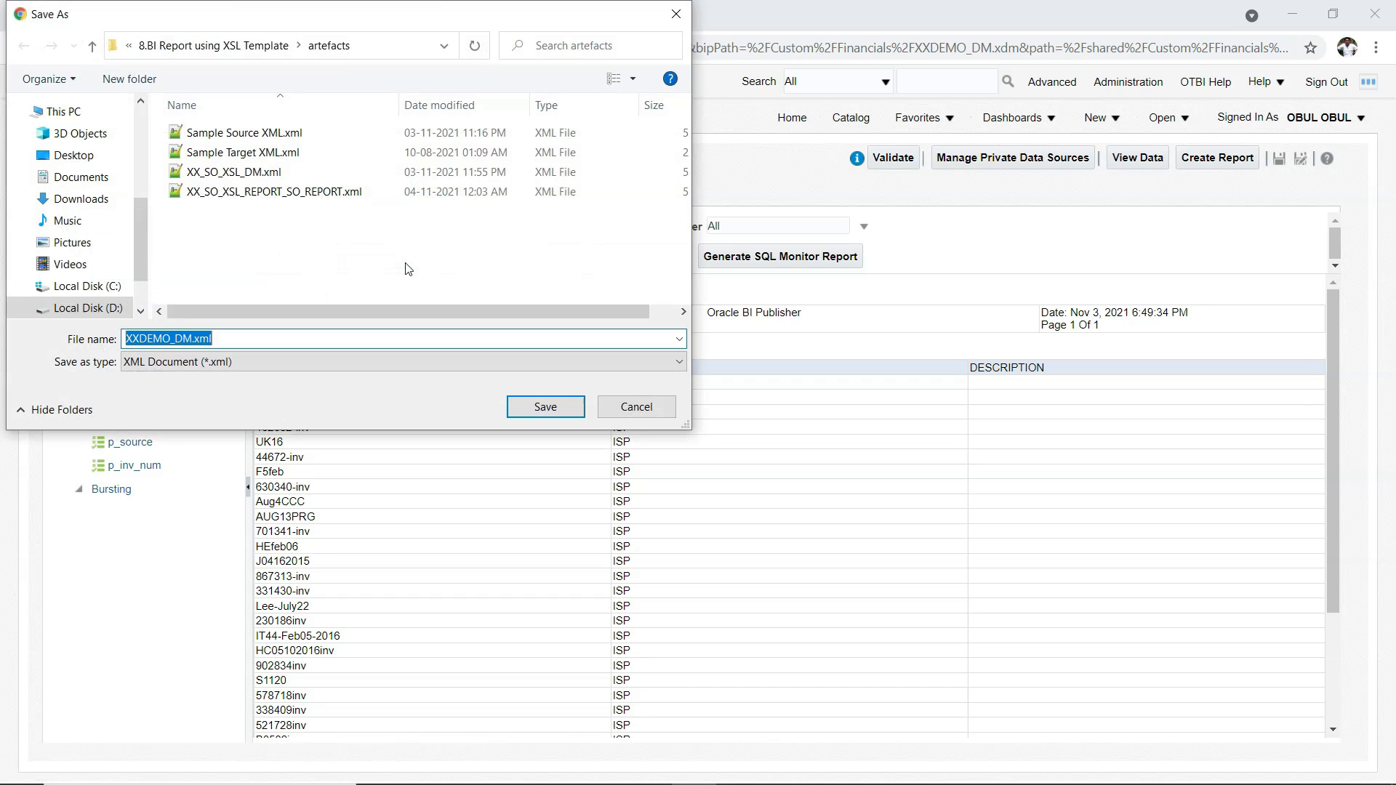
pyautogui.click(219, 45)
pyautogui.click(179, 45)
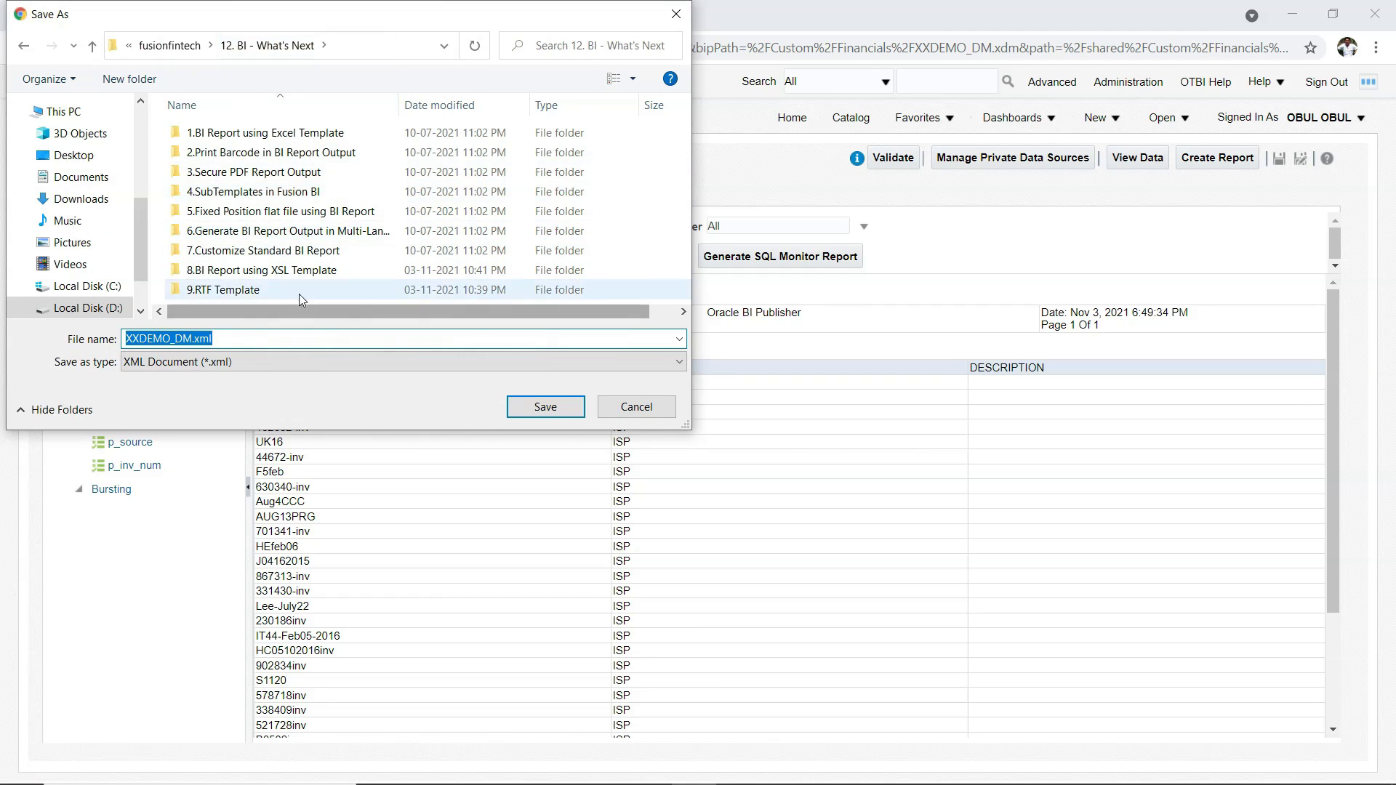
pyautogui.click(294, 290)
pyautogui.doubleClick(294, 291)
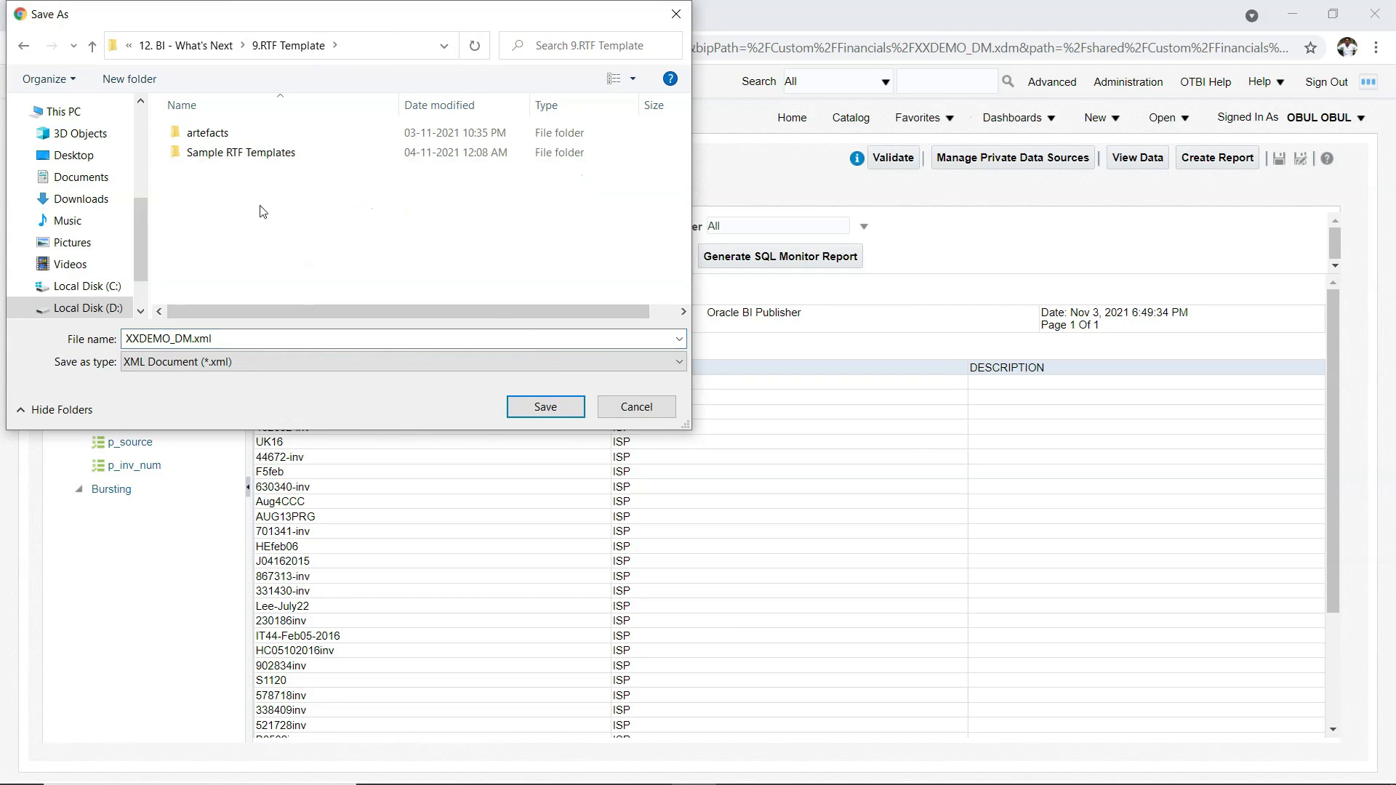
pyautogui.click(546, 407)
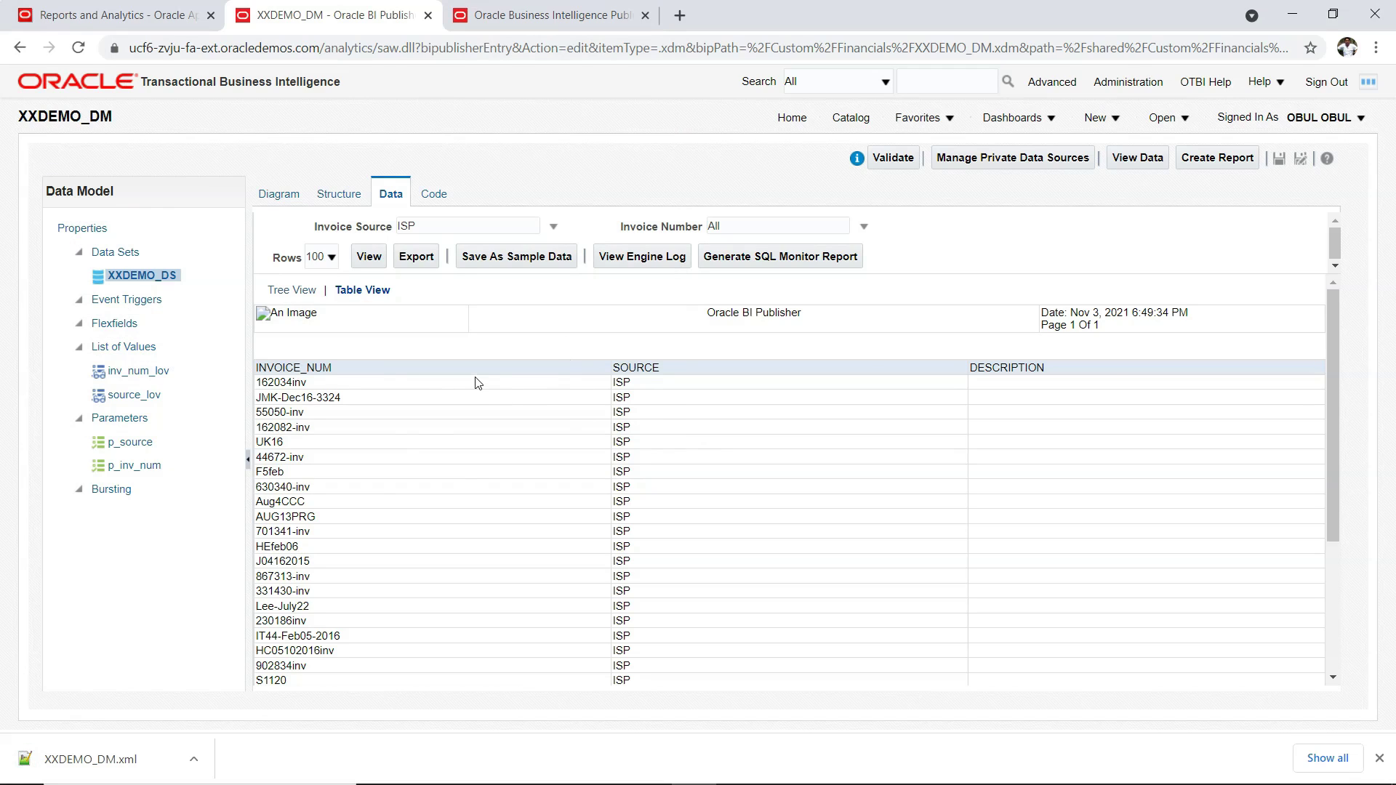
# - Switch to File Explorer and open the exported XXDEMO_DM.xml from the 9.RTF Template folder to examine its XML structure
pyautogui.hotkey('alt', 'Tab')
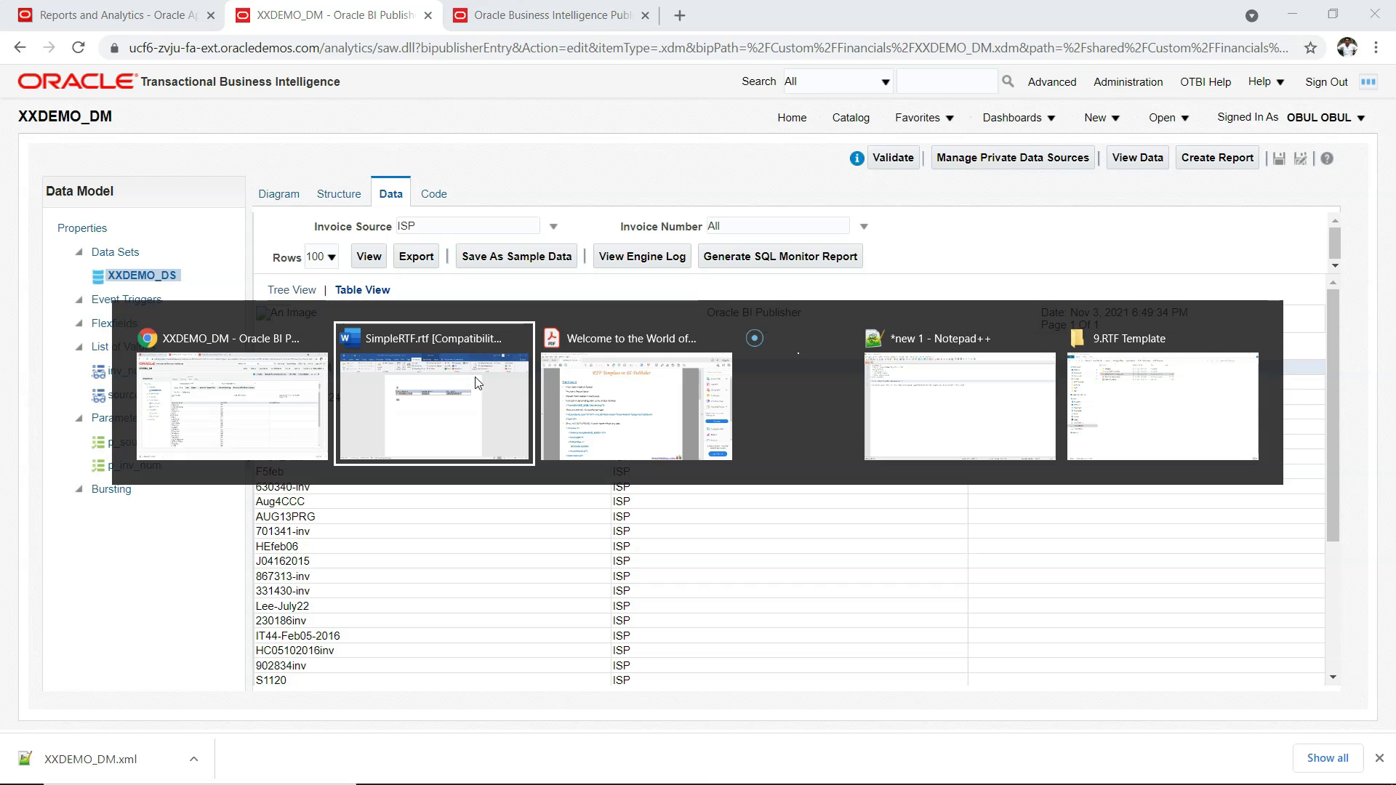
pyautogui.hotkey('alt', 'Tab')
pyautogui.hotkey('alt', 'Tab')
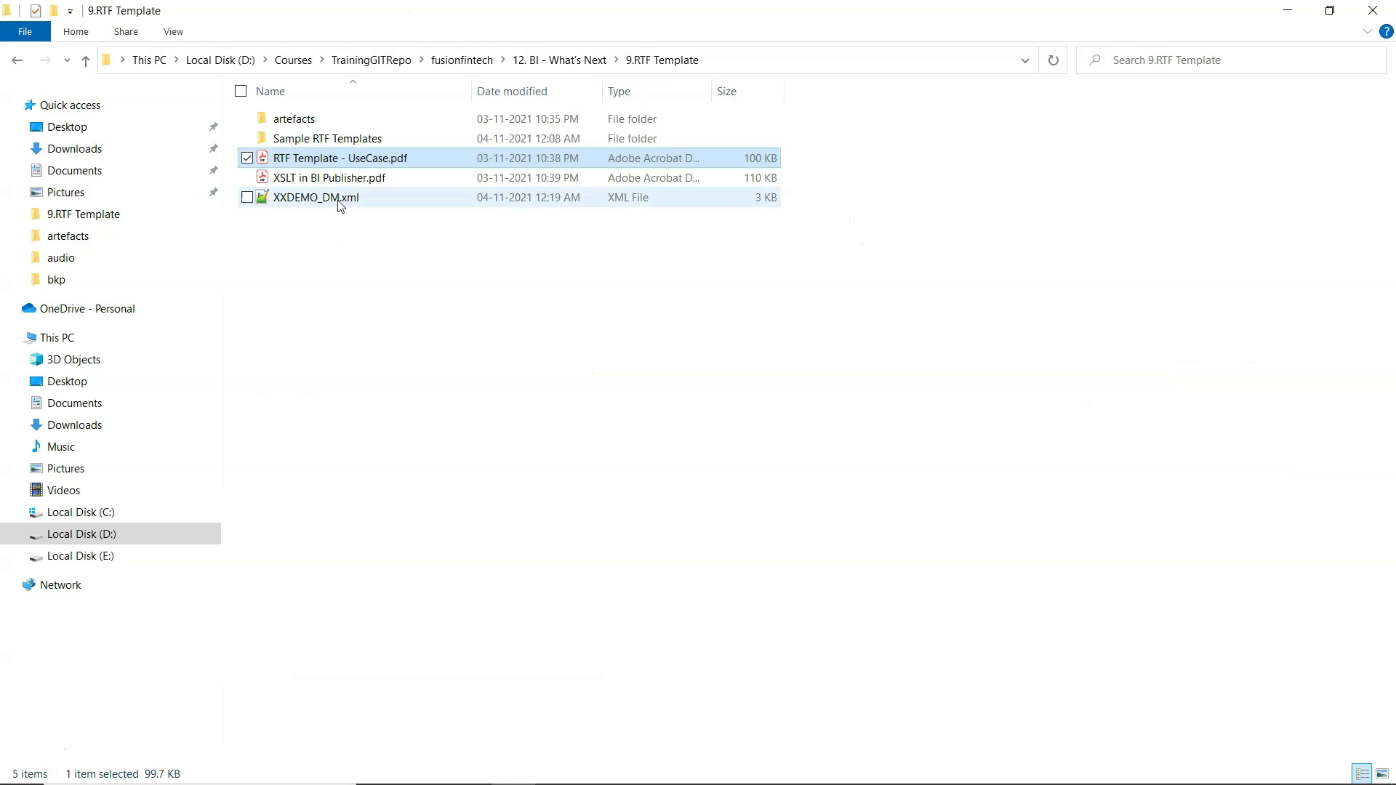
pyautogui.doubleClick(344, 204)
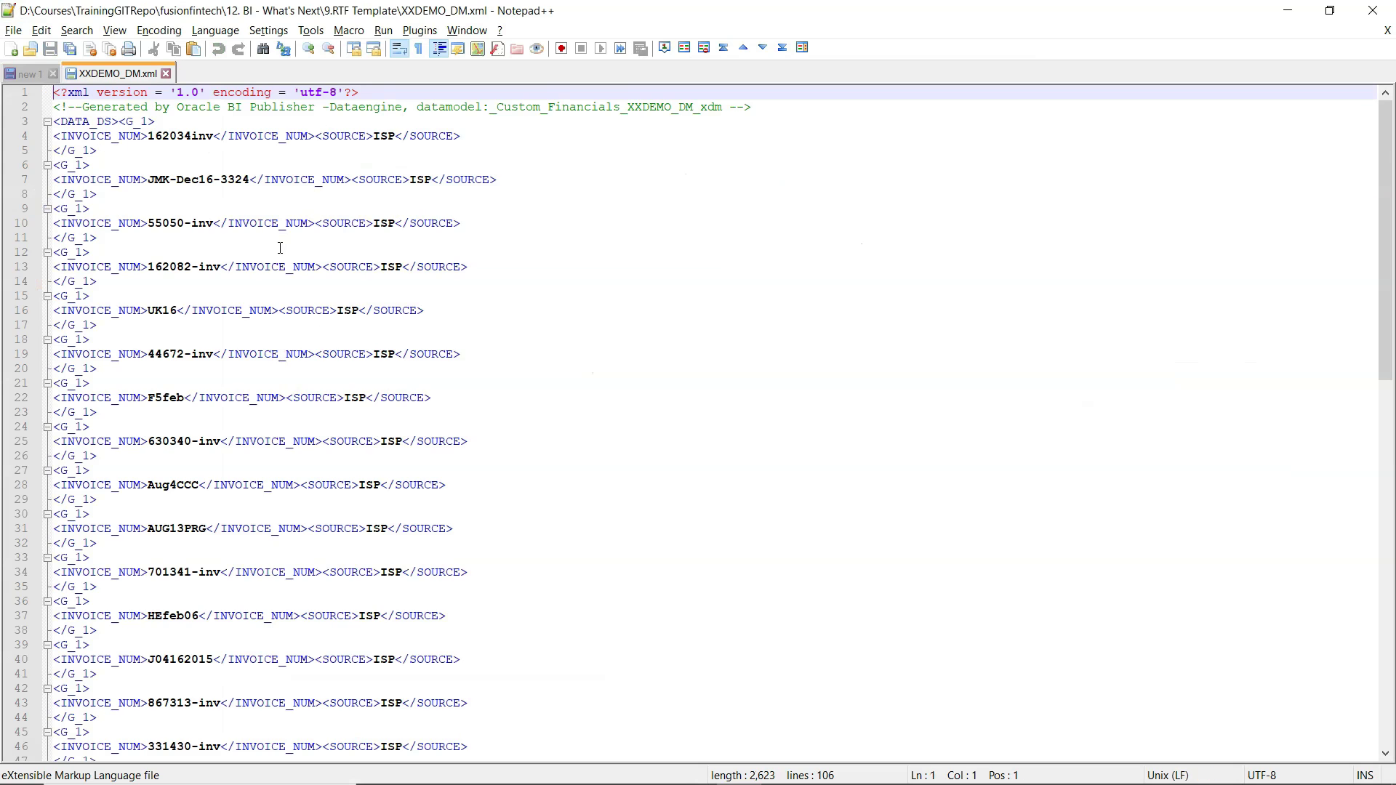
# - Find Word through the Windows search and create a new blank document
pyautogui.hotkey('alt', 'Tab')
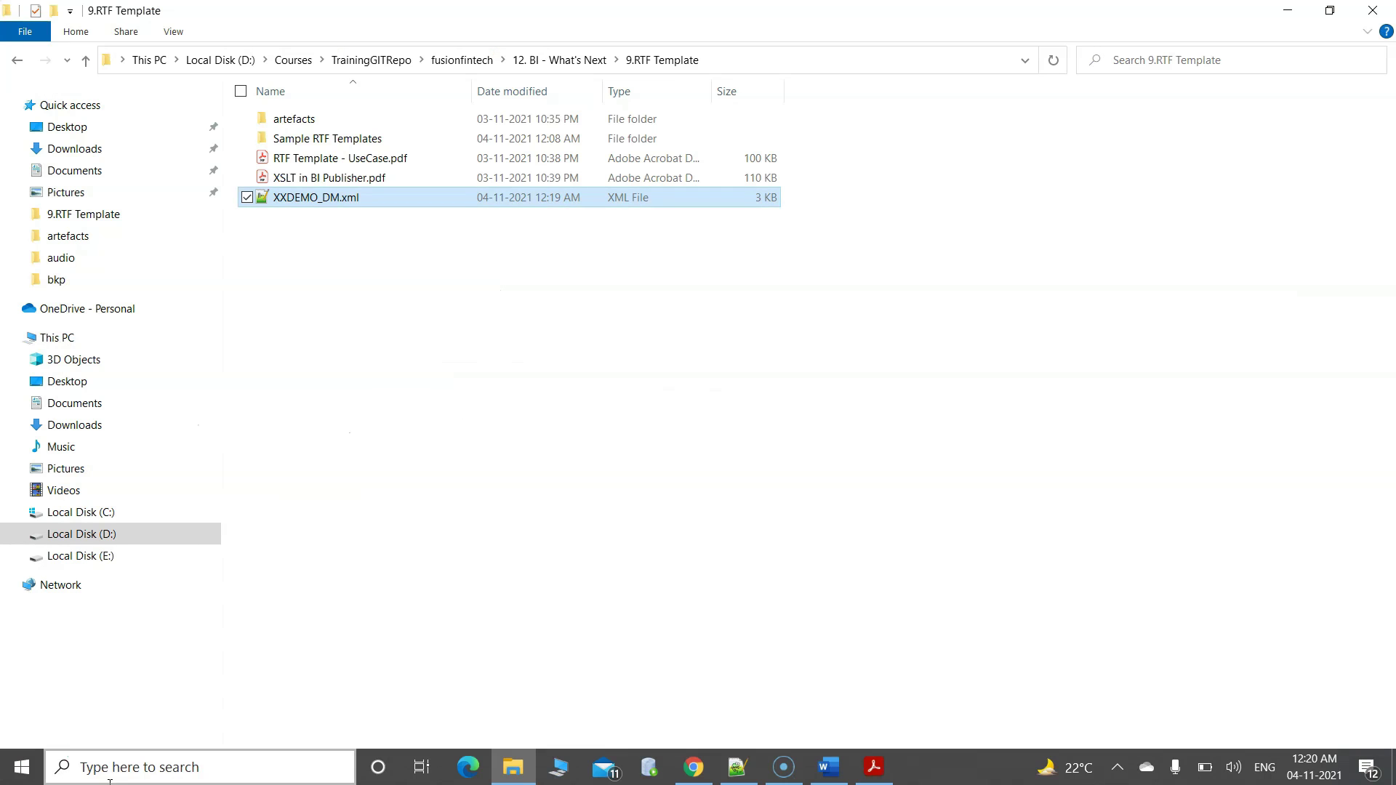
pyautogui.click(111, 770)
pyautogui.write('word')
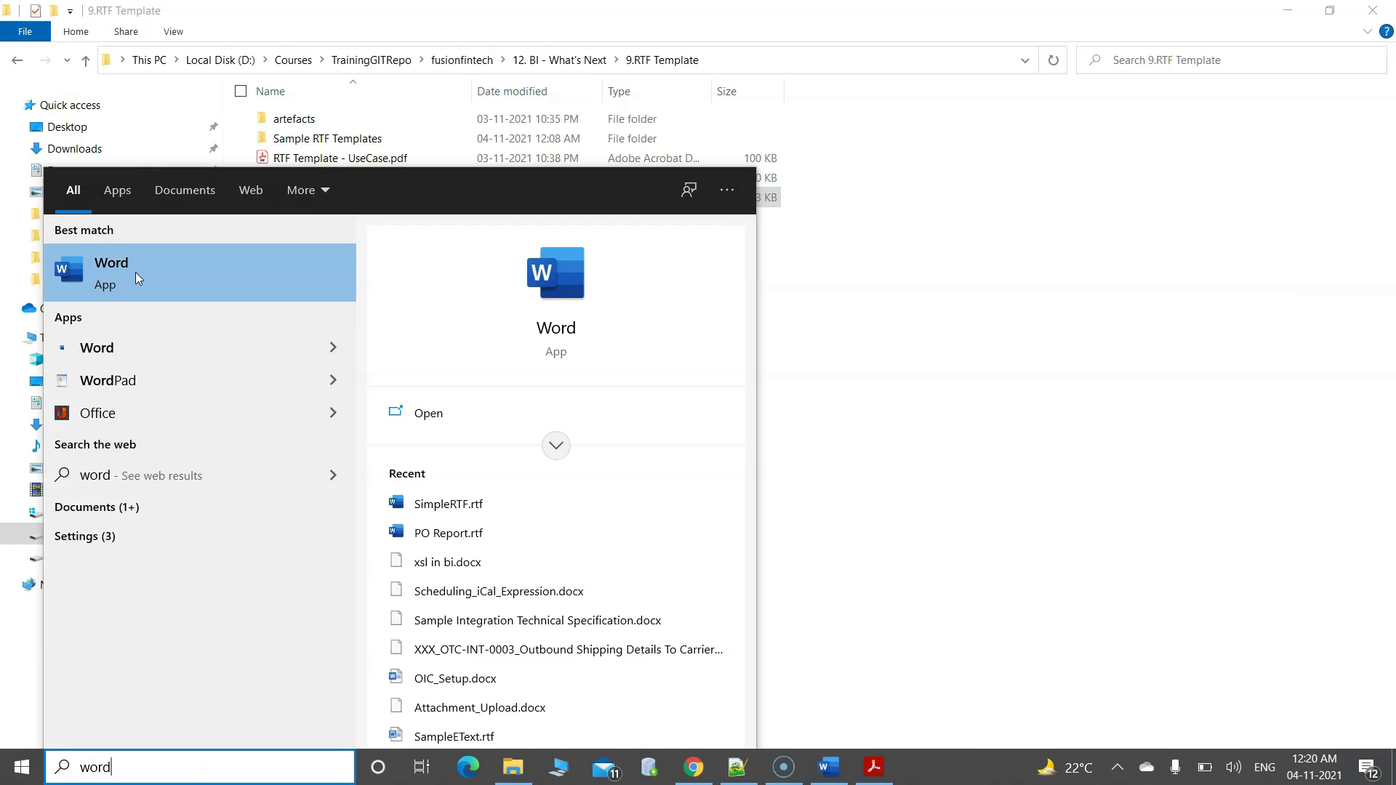
pyautogui.click(135, 272)
pyautogui.click(254, 191)
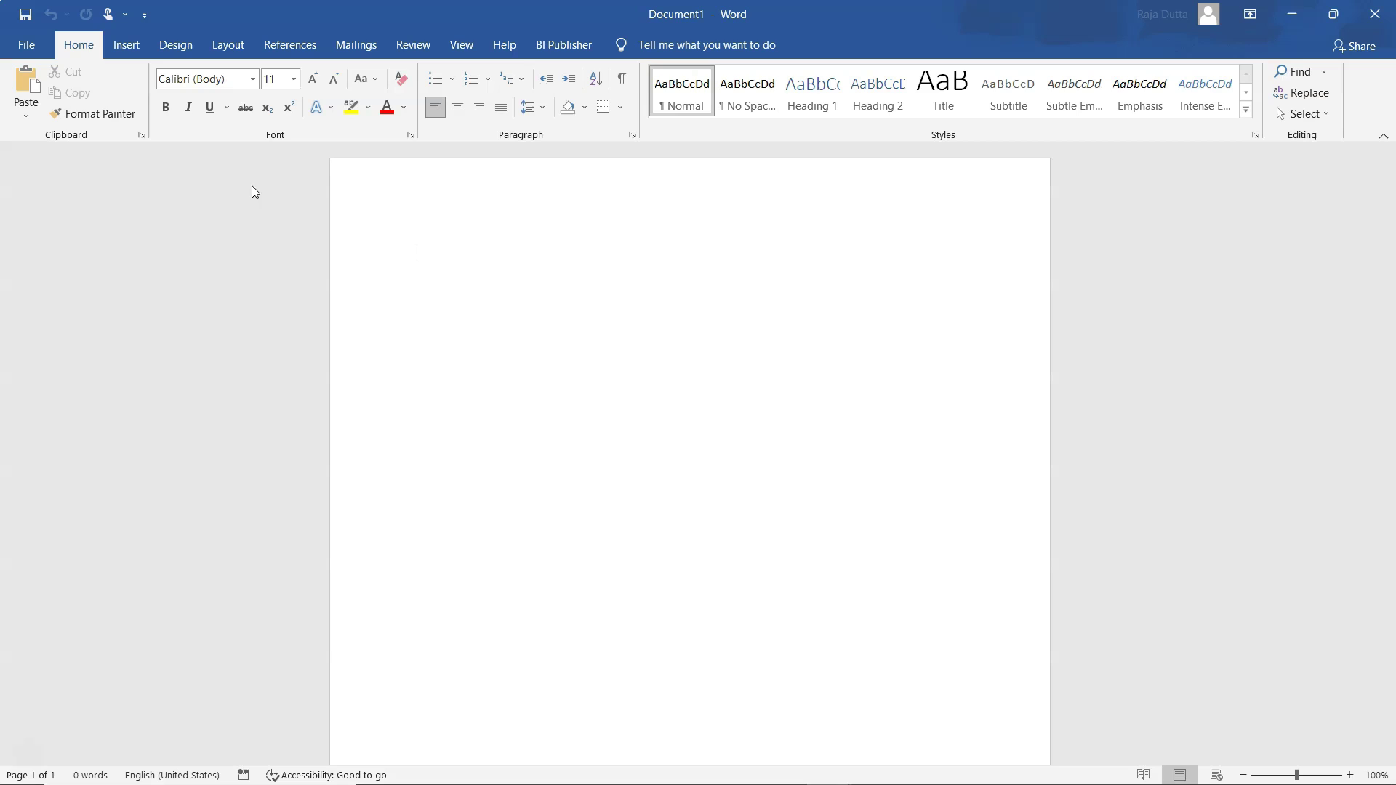
# - Load XXDEMO_DM.xml from the artefacts folder as the BI Publisher sample XML data
pyautogui.click(565, 48)
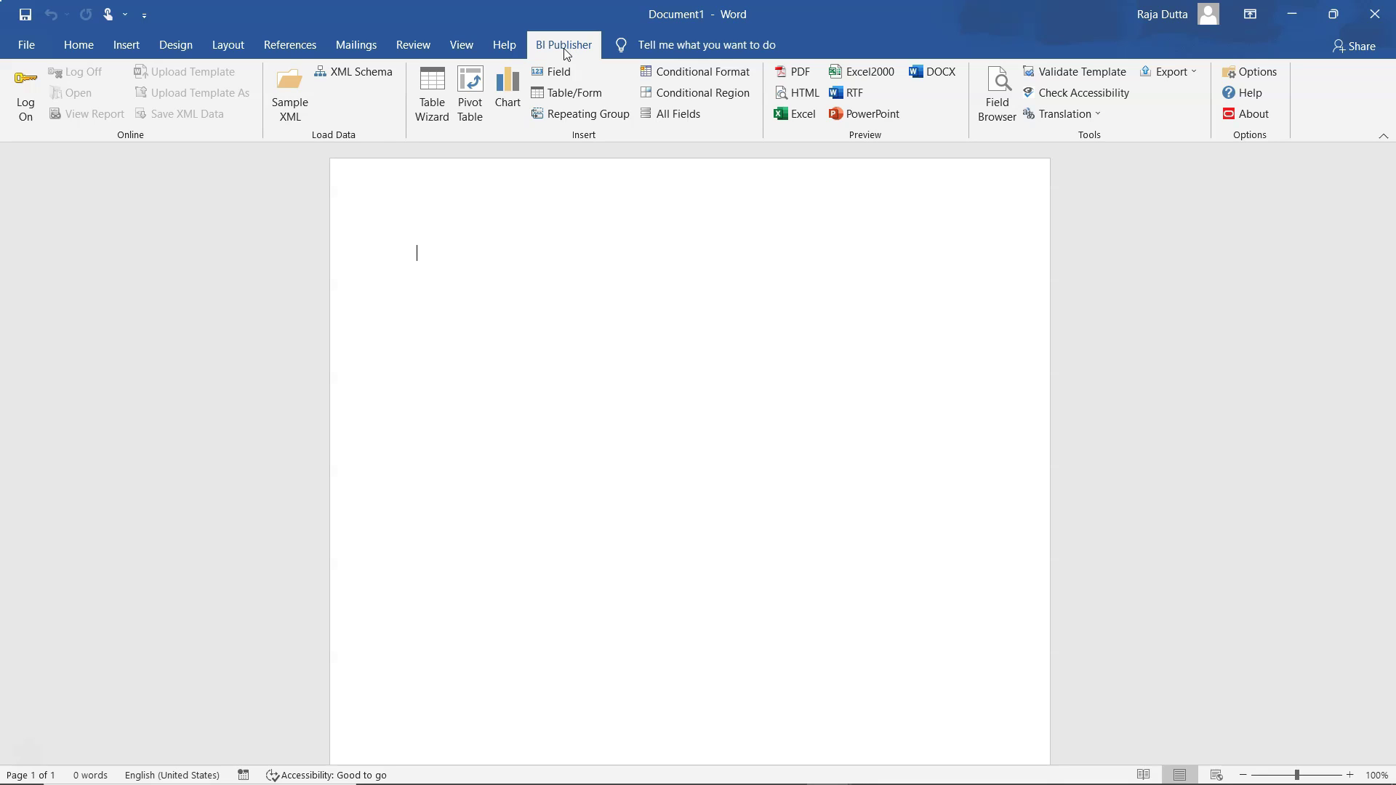
pyautogui.click(294, 119)
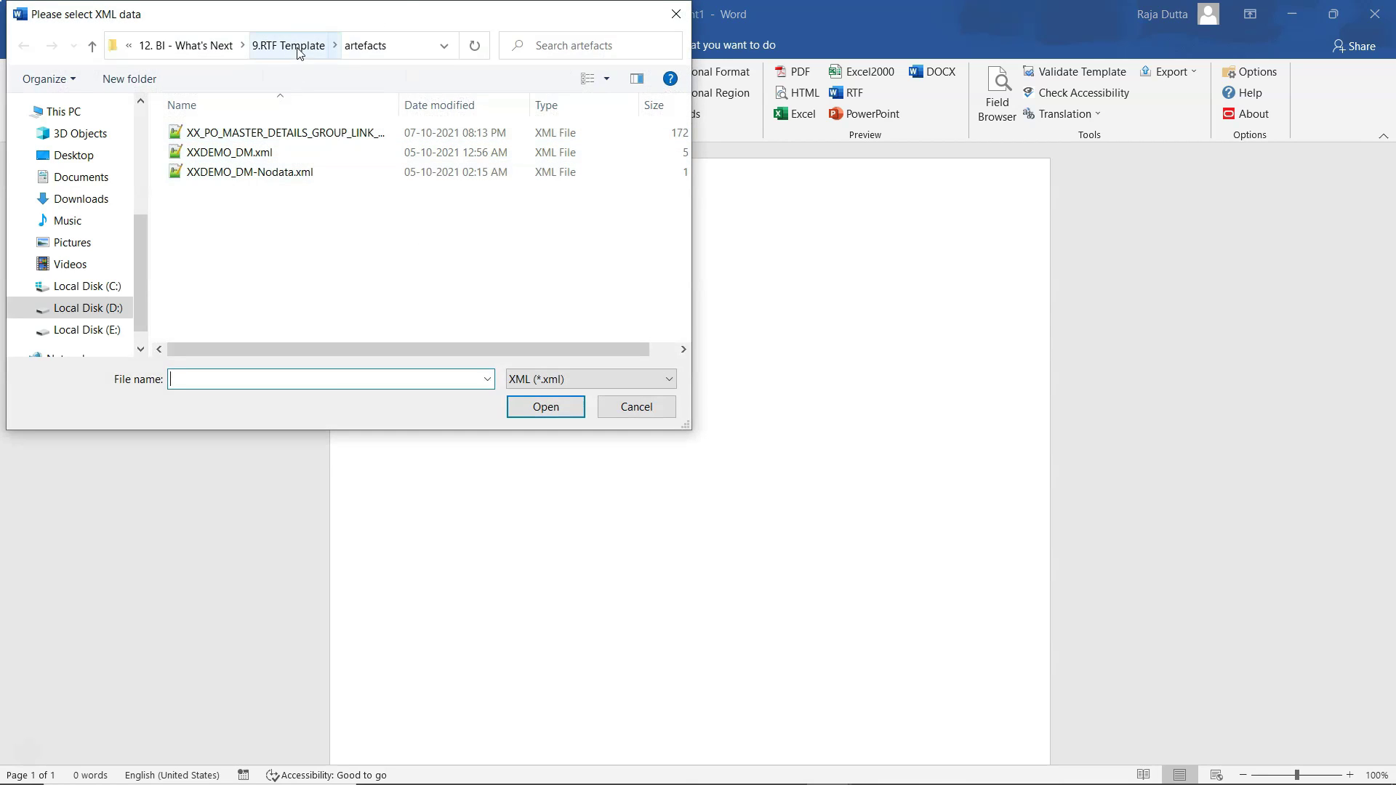
pyautogui.click(233, 152)
pyautogui.click(533, 412)
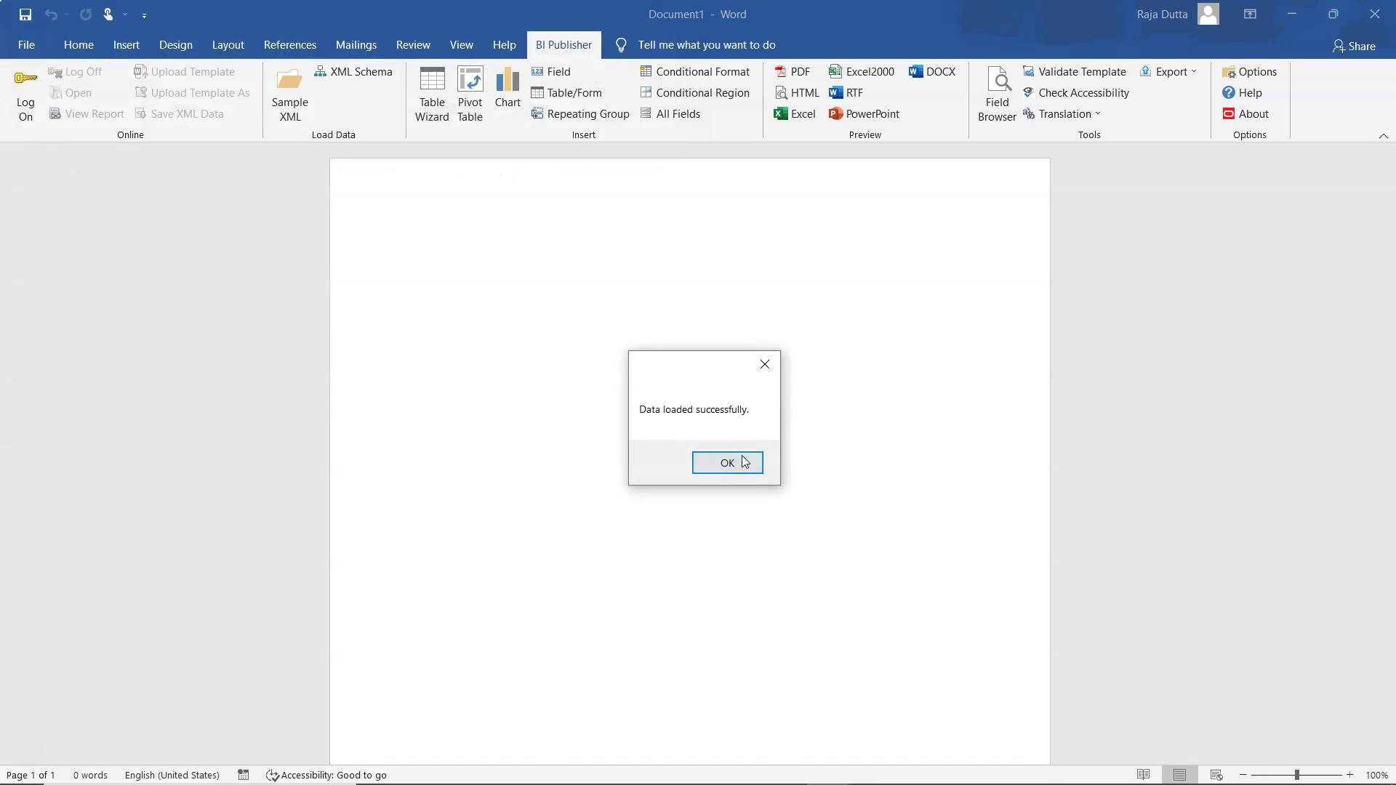
pyautogui.click(728, 465)
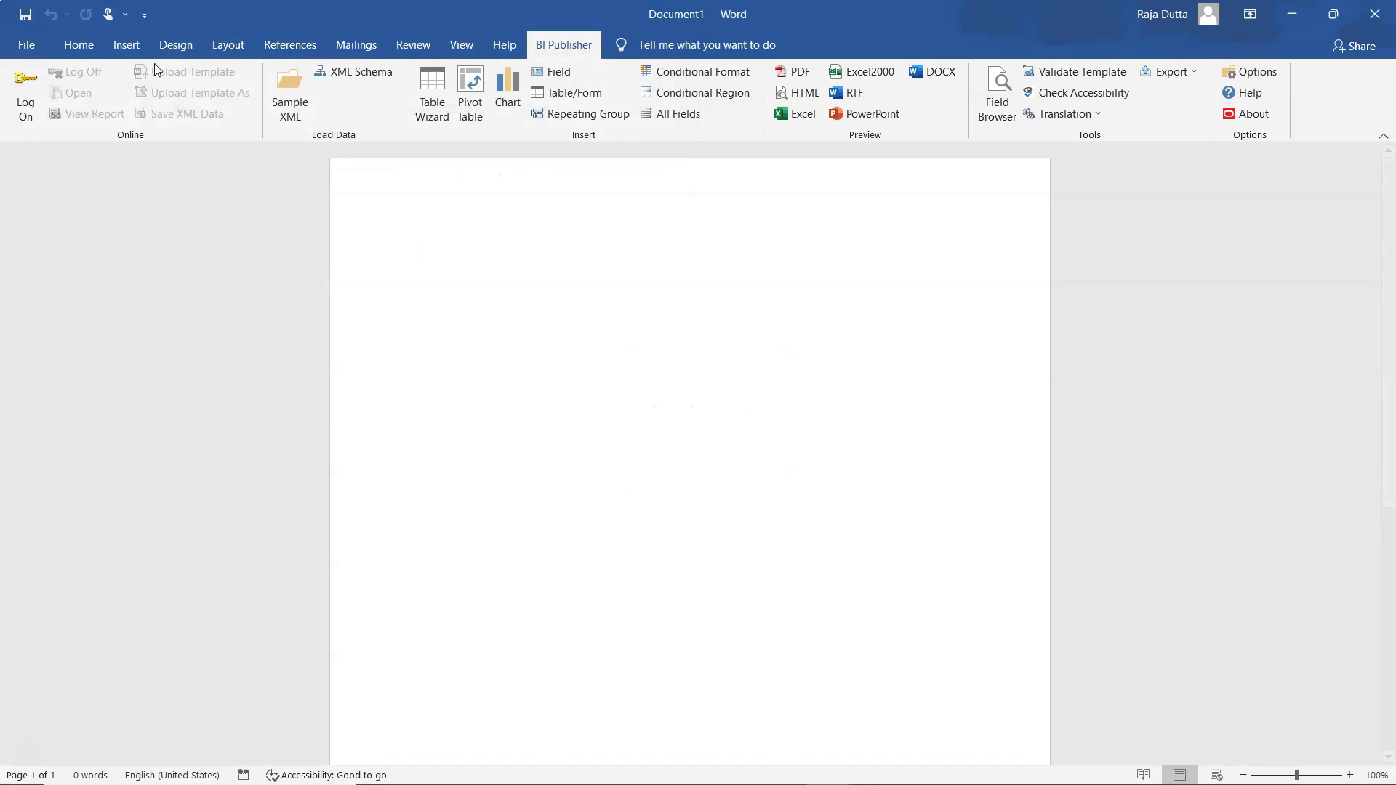
# - Insert a table with three columns and two rows into the blank document
pyautogui.click(127, 51)
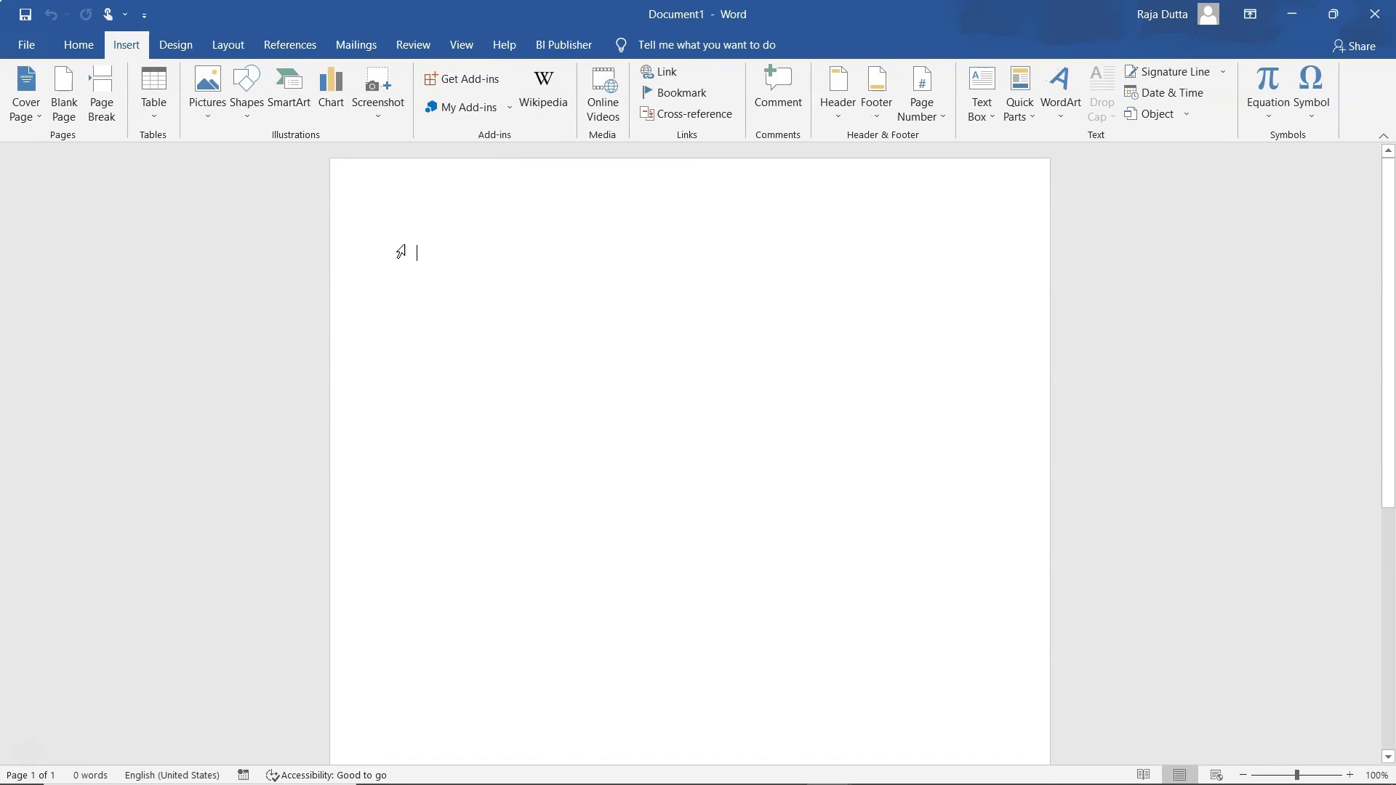
pyautogui.click(154, 94)
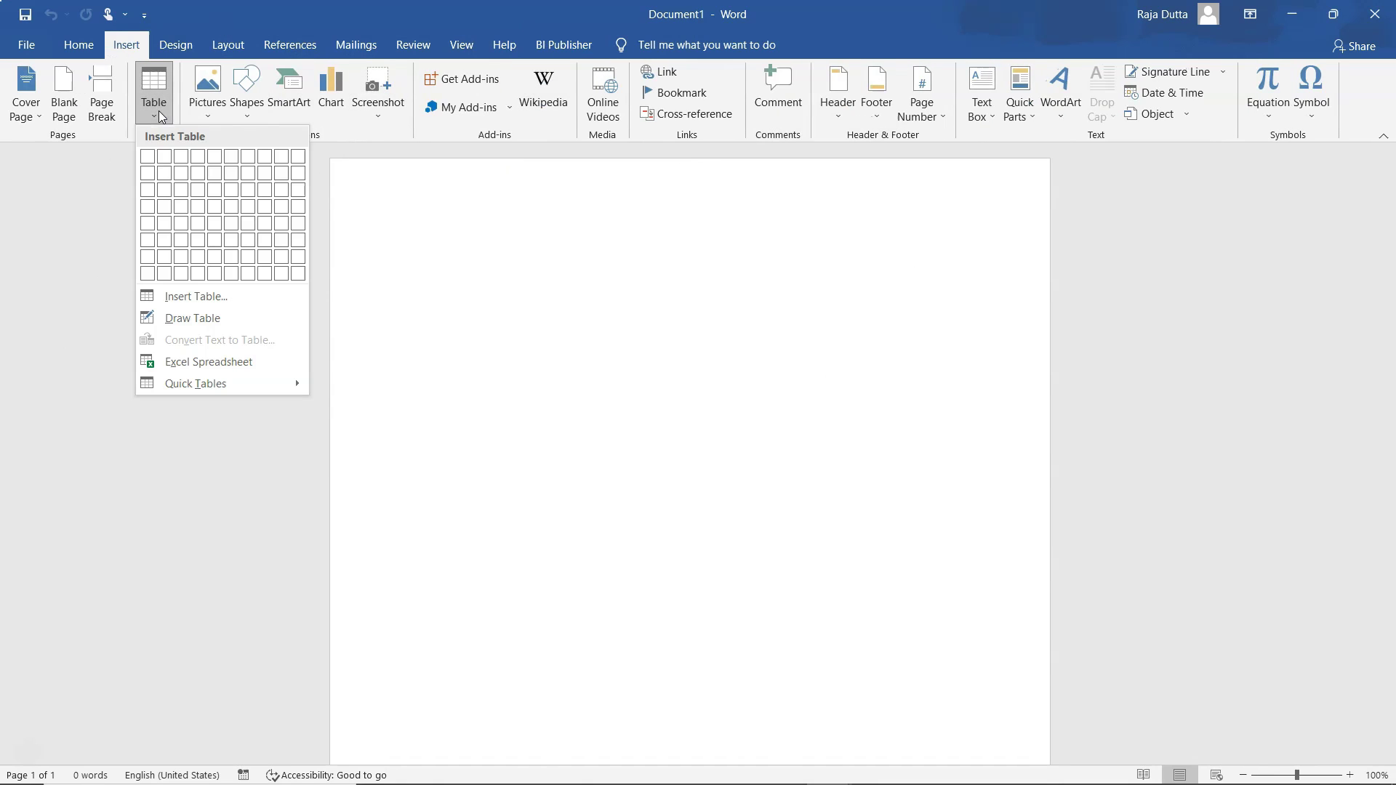
pyautogui.click(185, 177)
# - Shade the table's header row light blue and return to its first cell
pyautogui.moveTo(841, 254); pyautogui.dragTo(798, 259)
pyautogui.click(480, 260)
pyautogui.rightClick(798, 258)
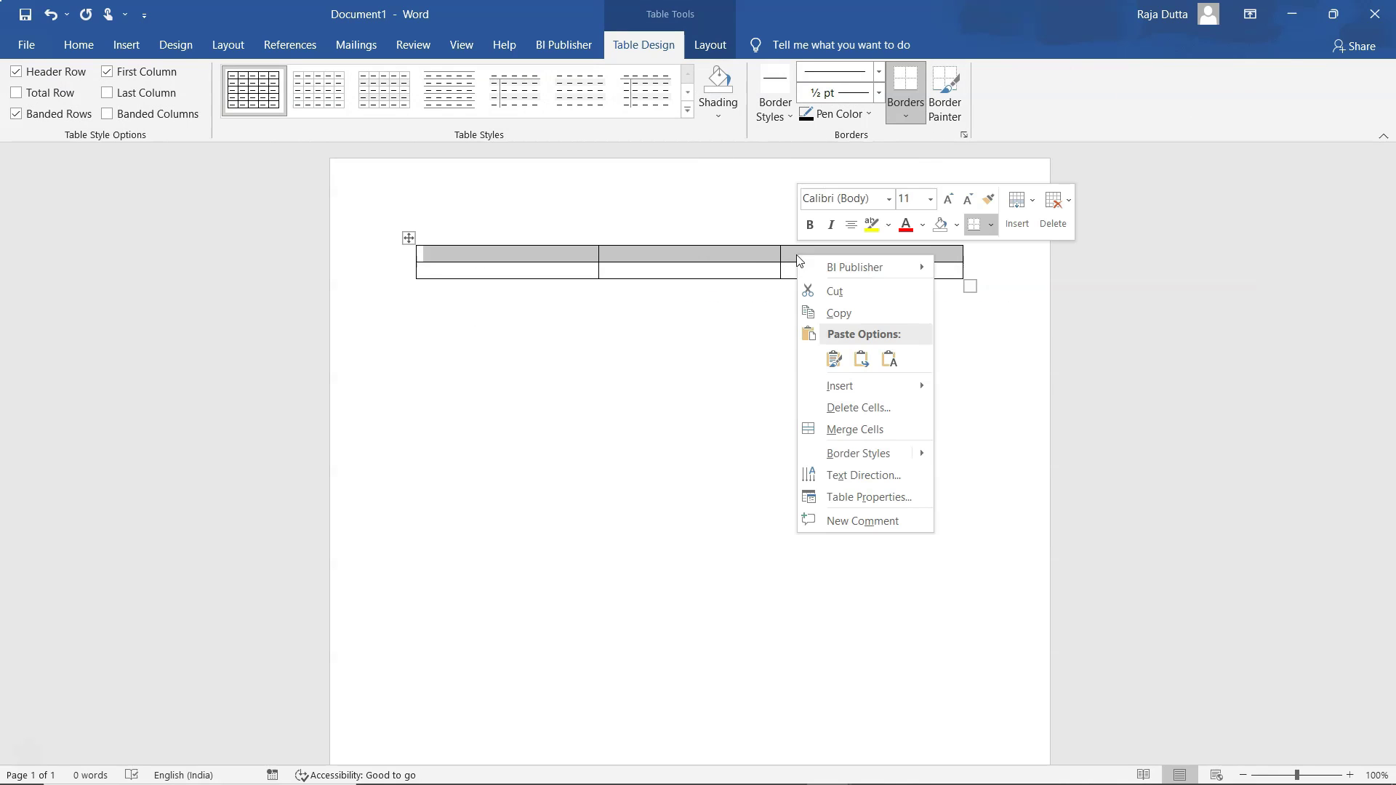
pyautogui.click(958, 226)
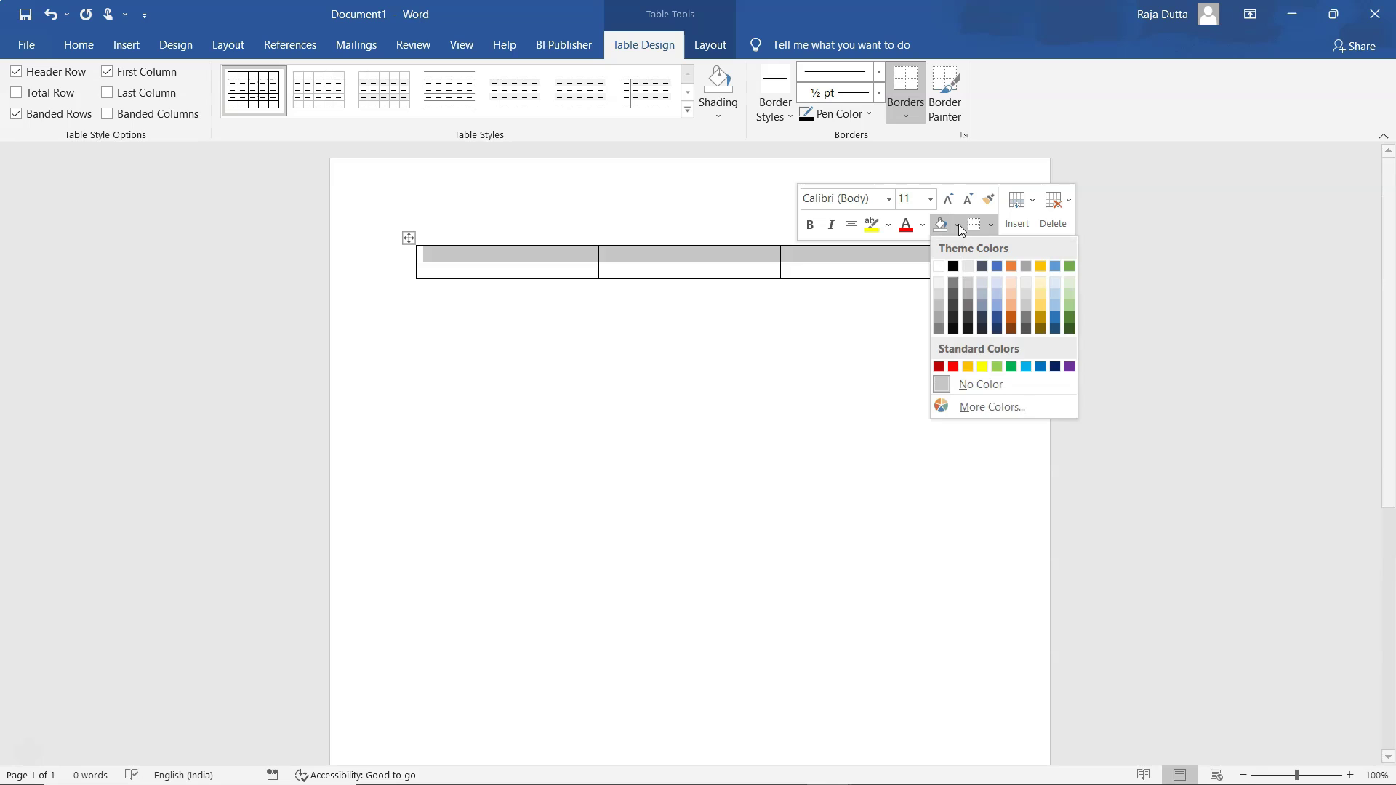
pyautogui.click(997, 298)
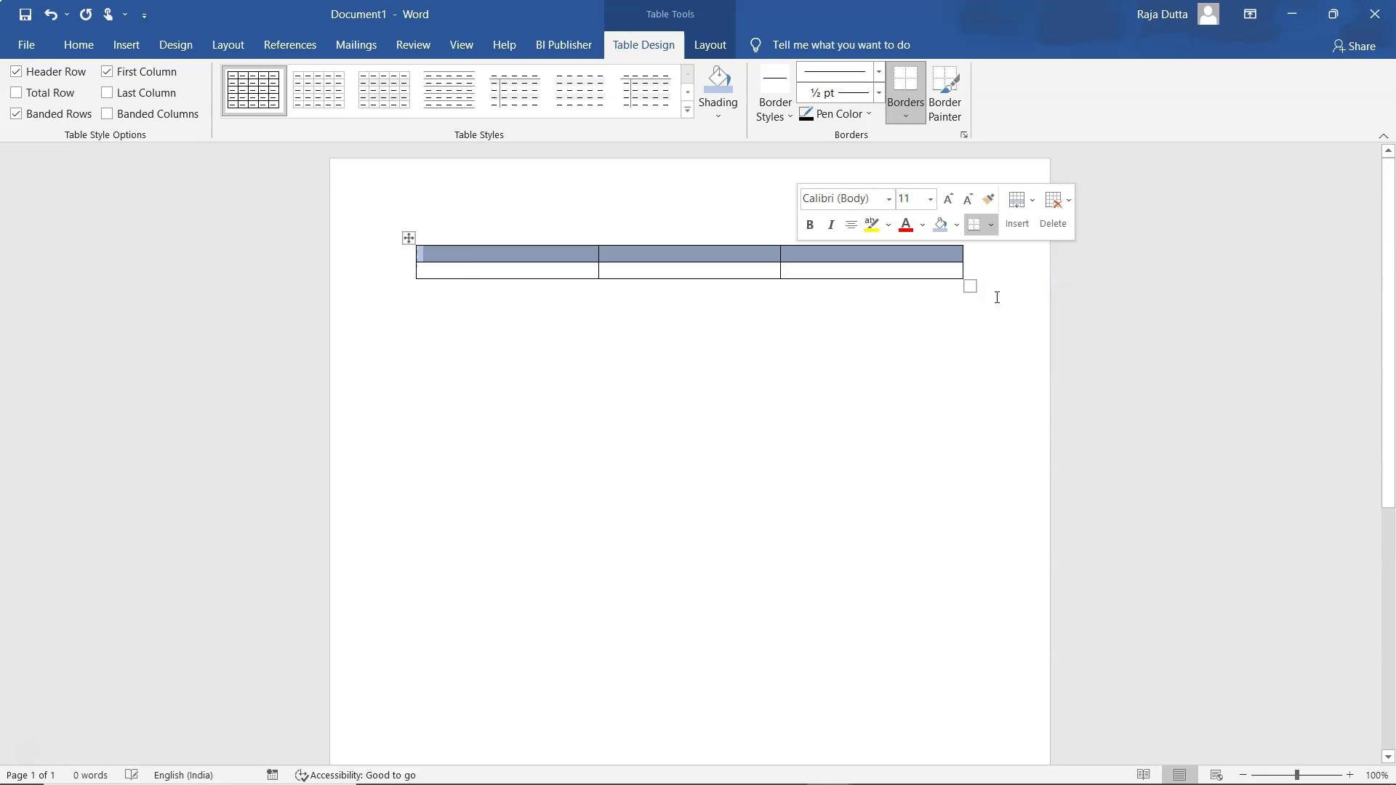
pyautogui.click(460, 257)
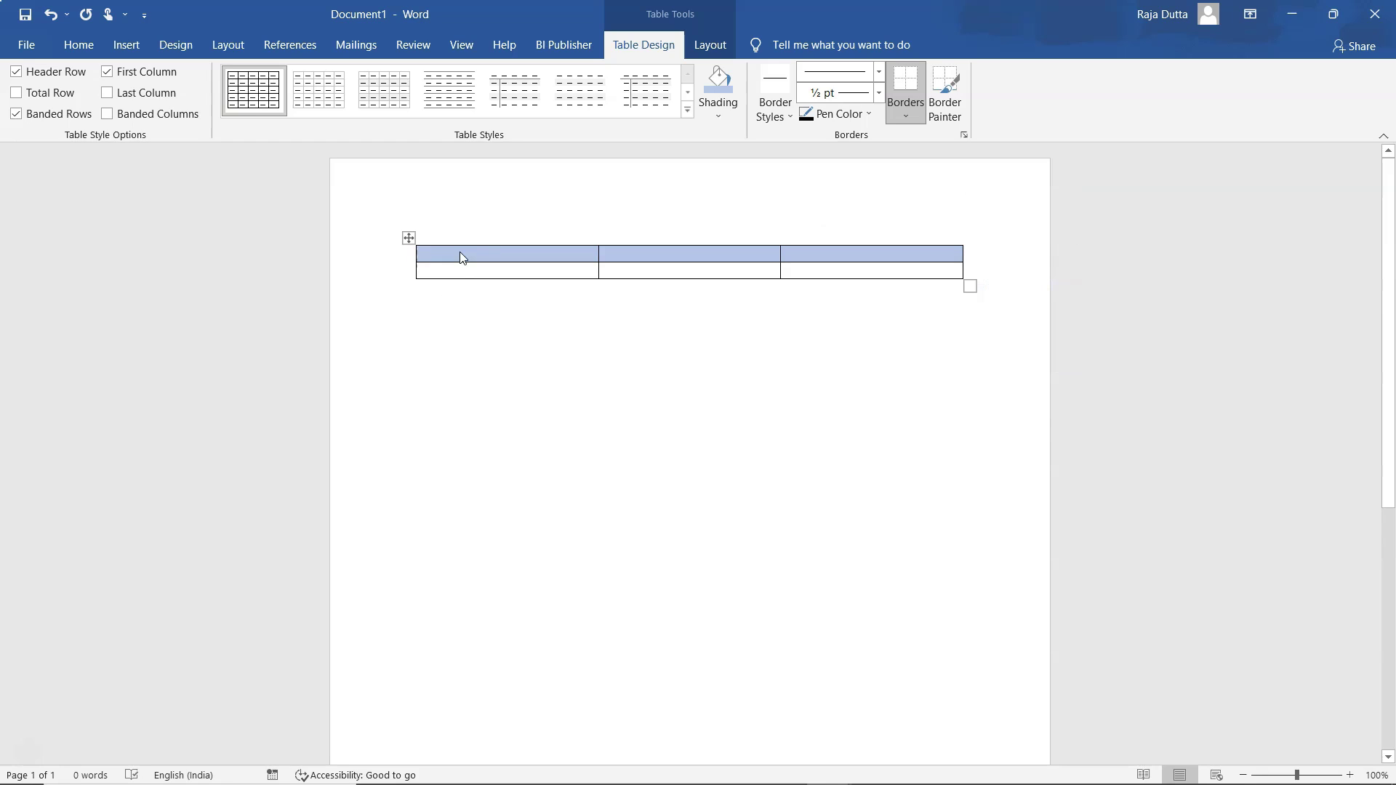
# - Fill the table's header cells with Invoice Number, Invoice Source and Description
pyautogui.write('In')
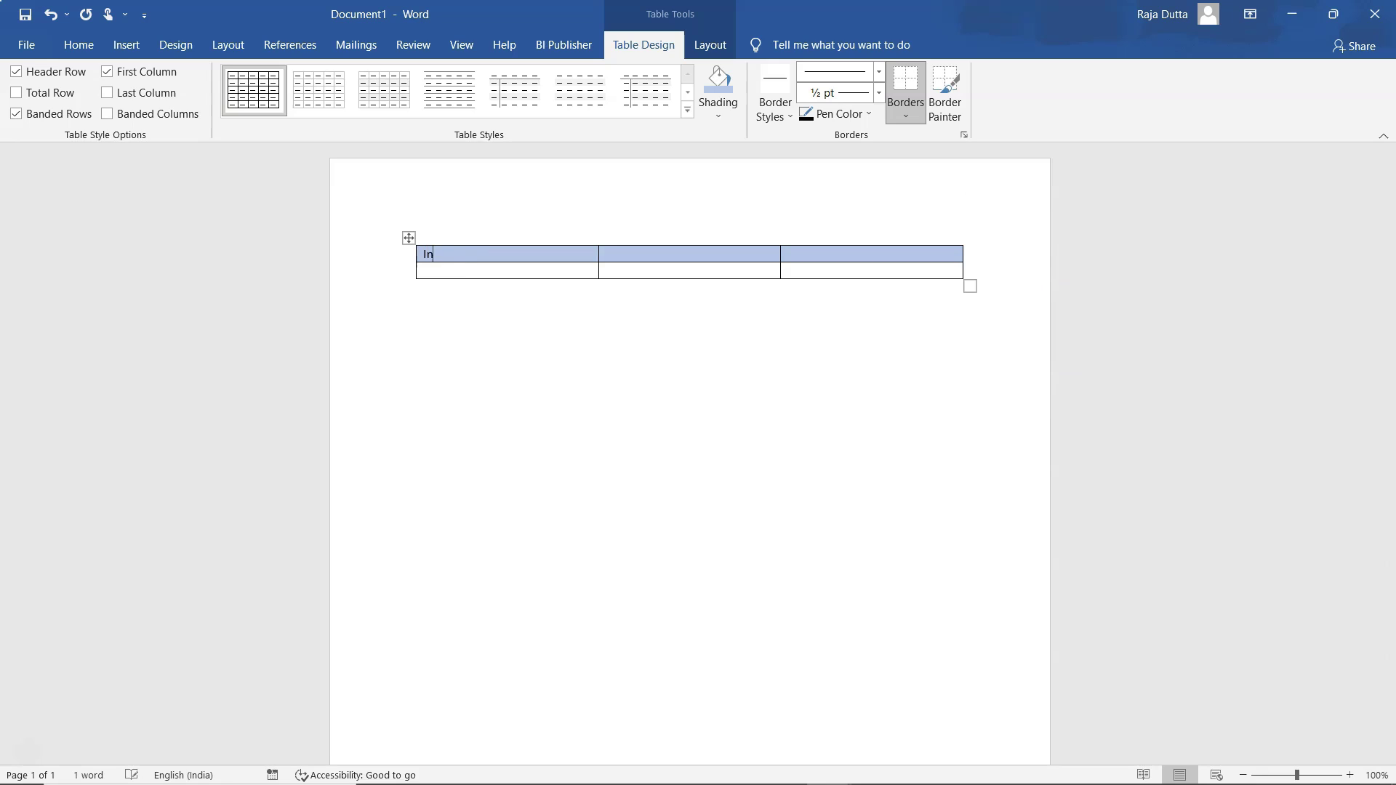
pyautogui.write('voice Number\t')
pyautogui.write('Invoice')
pyautogui.write(' Source\t')
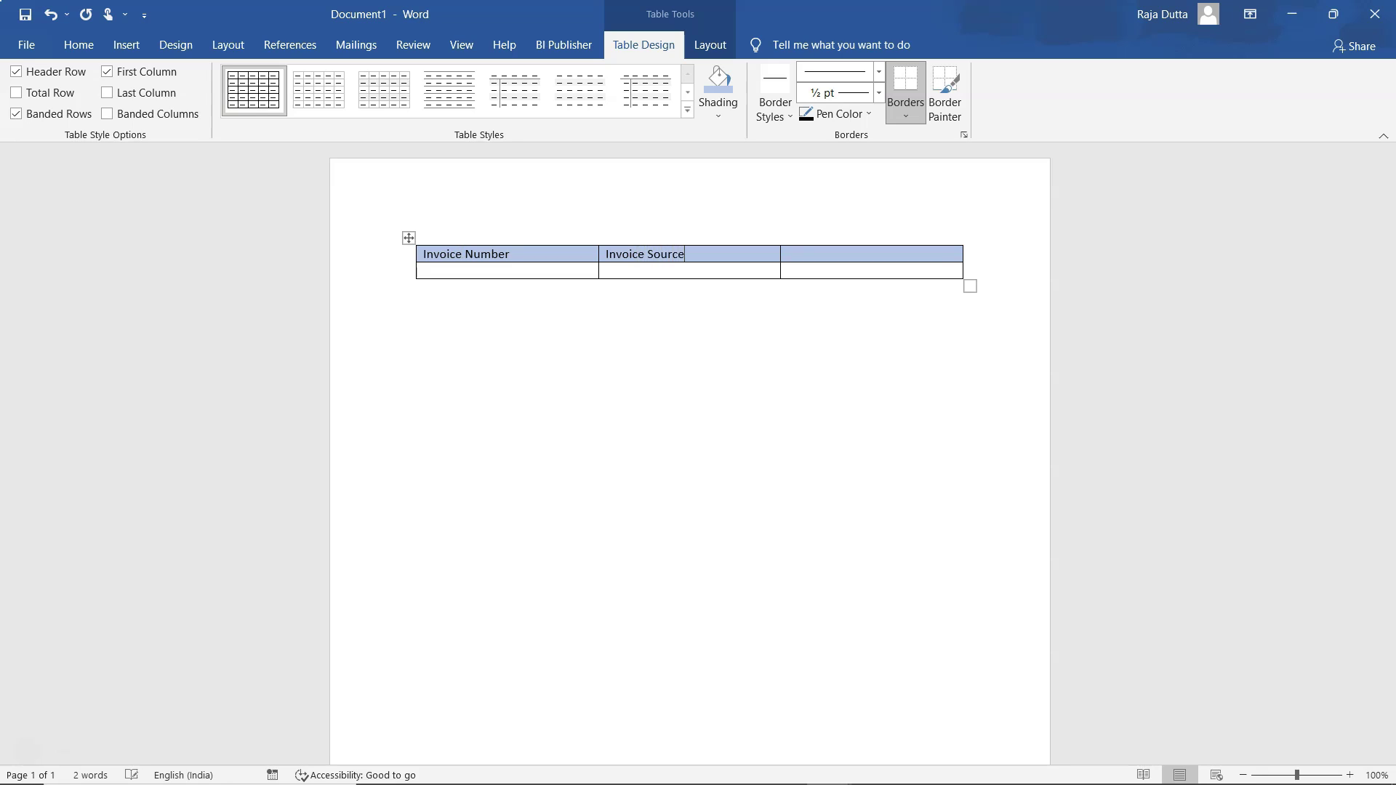
pyautogui.write('Description')
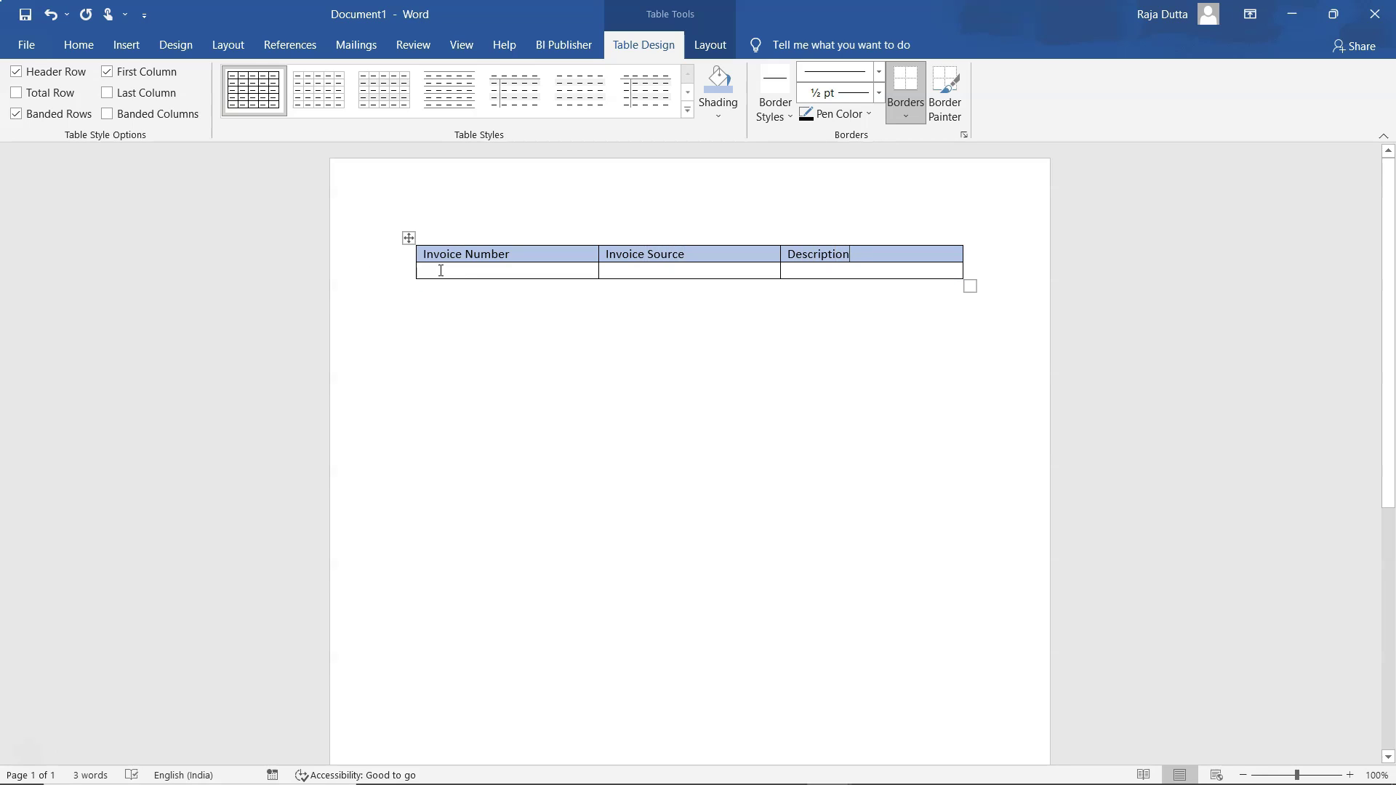
# - Insert the G_1 group field from the BI Publisher data fields into the empty cell under Invoice Number
pyautogui.click(438, 276)
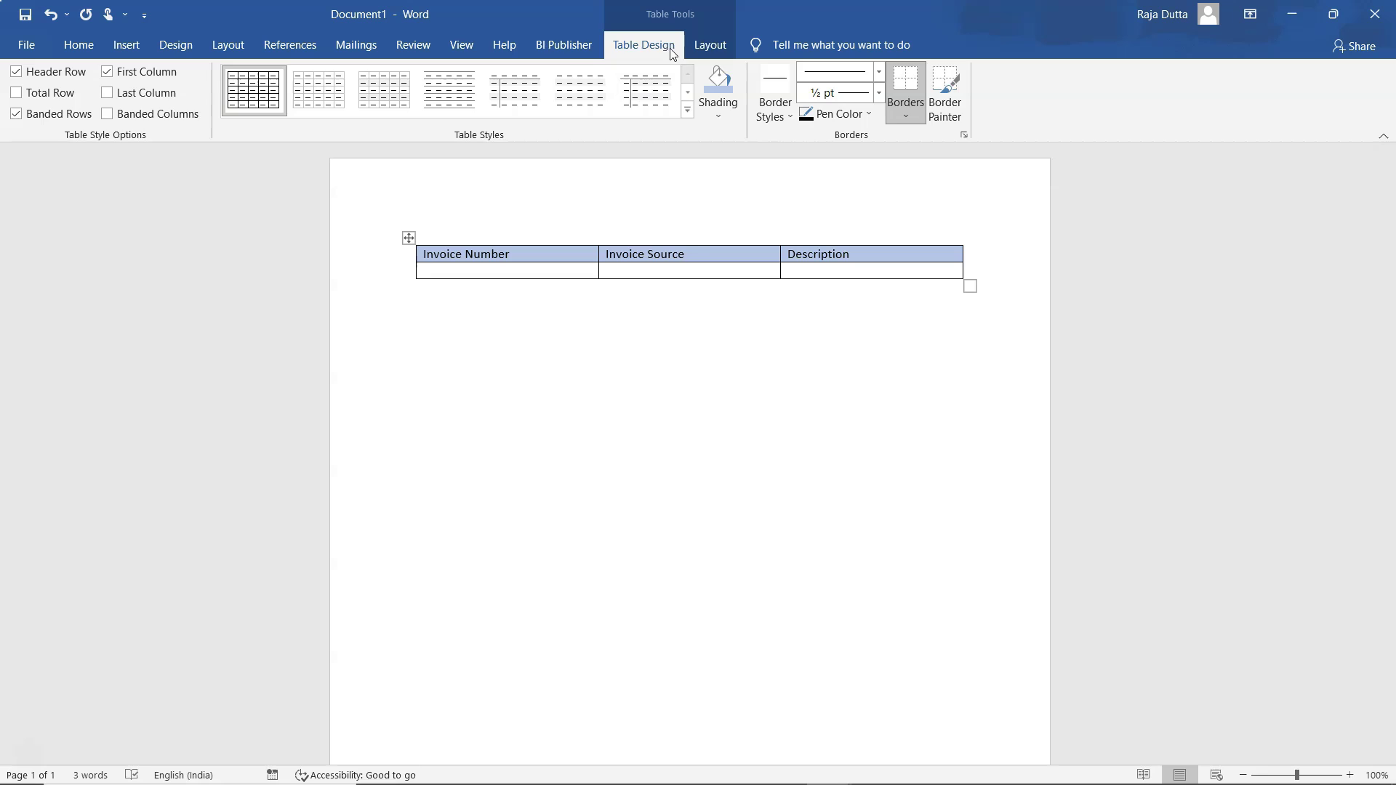
pyautogui.click(561, 51)
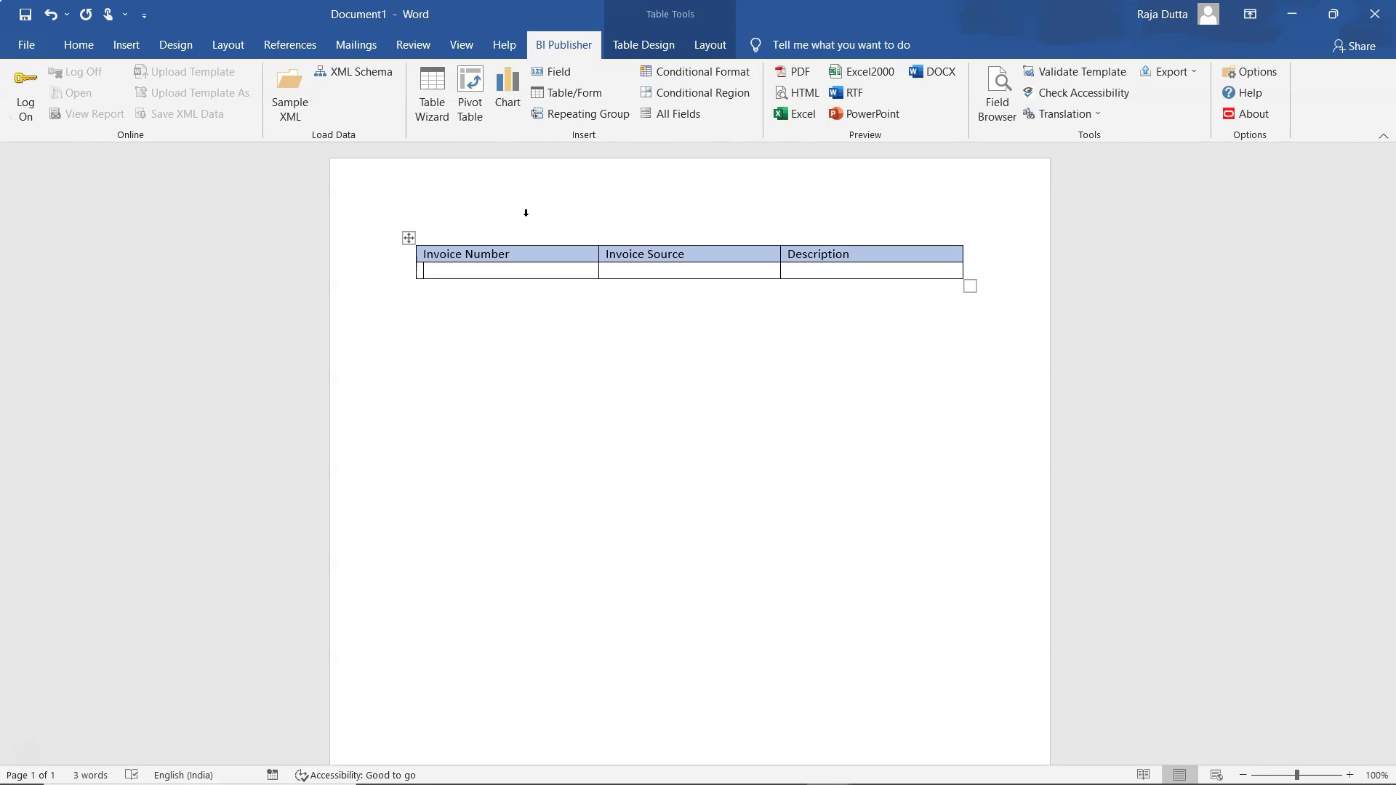
pyautogui.hotkey('ctrl', 'z')
pyautogui.click(563, 73)
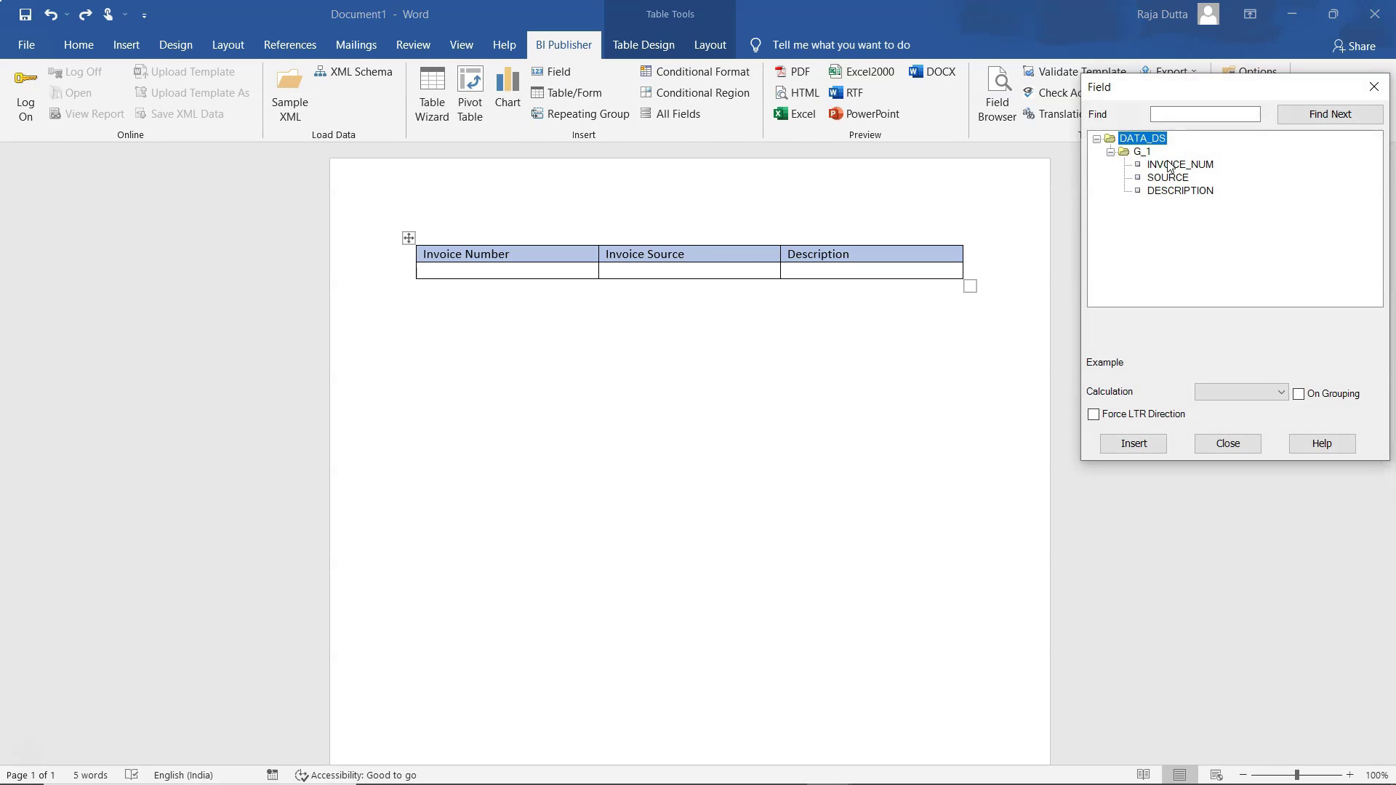
pyautogui.moveTo(1143, 153); pyautogui.dragTo(451, 280)
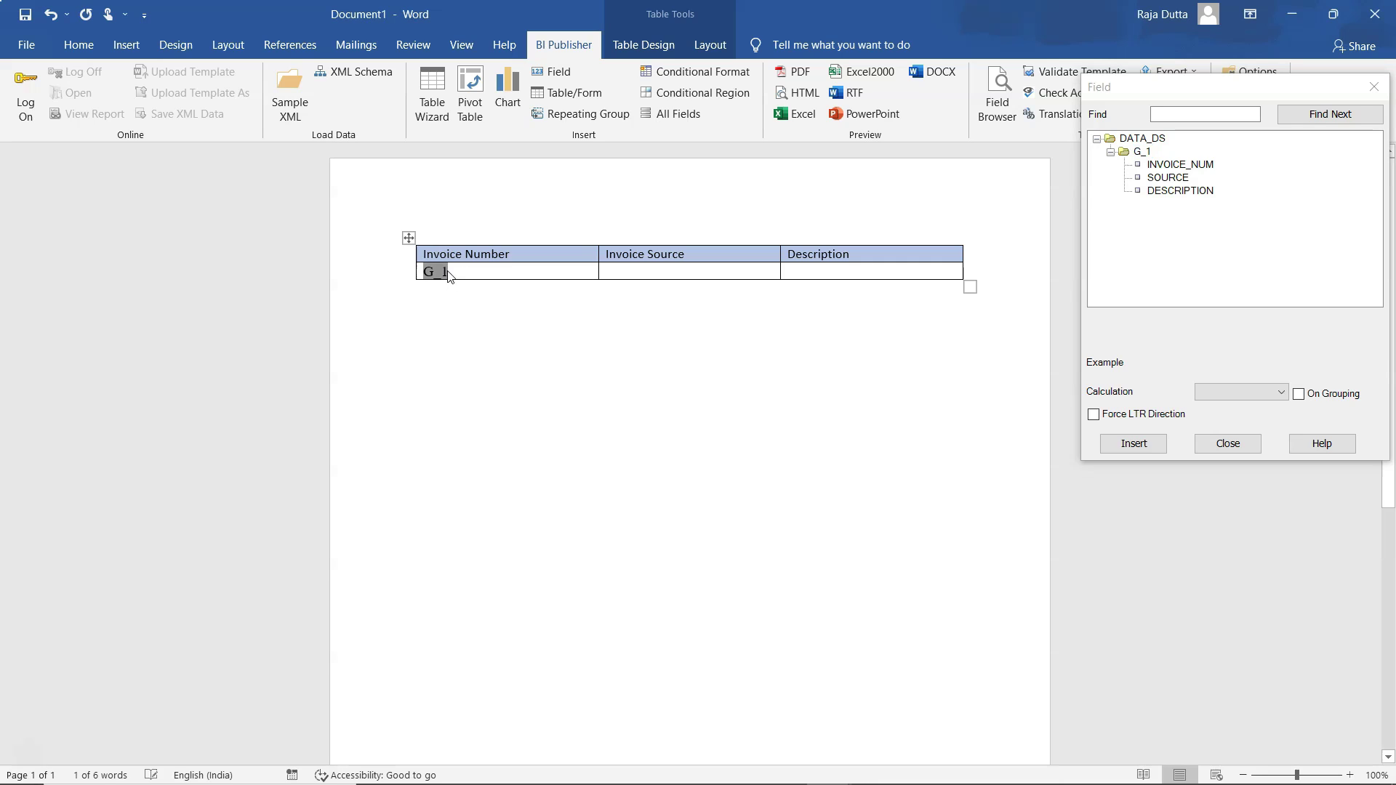
pyautogui.click(470, 274)
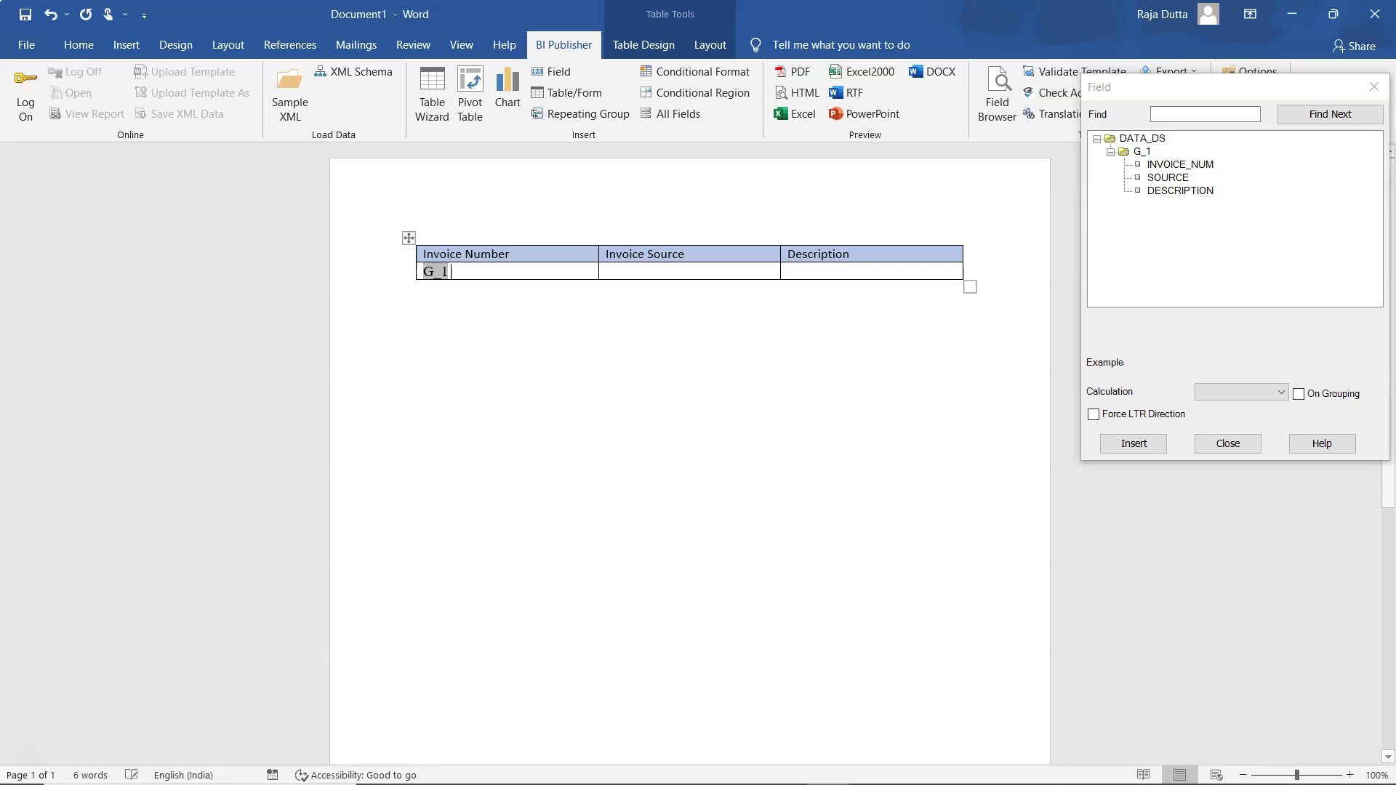
# - Place the INVOICE_NUM field after G_1, SOURCE under Invoice Source and DESCRIPTION under Description
pyautogui.moveTo(1176, 168); pyautogui.dragTo(570, 270)
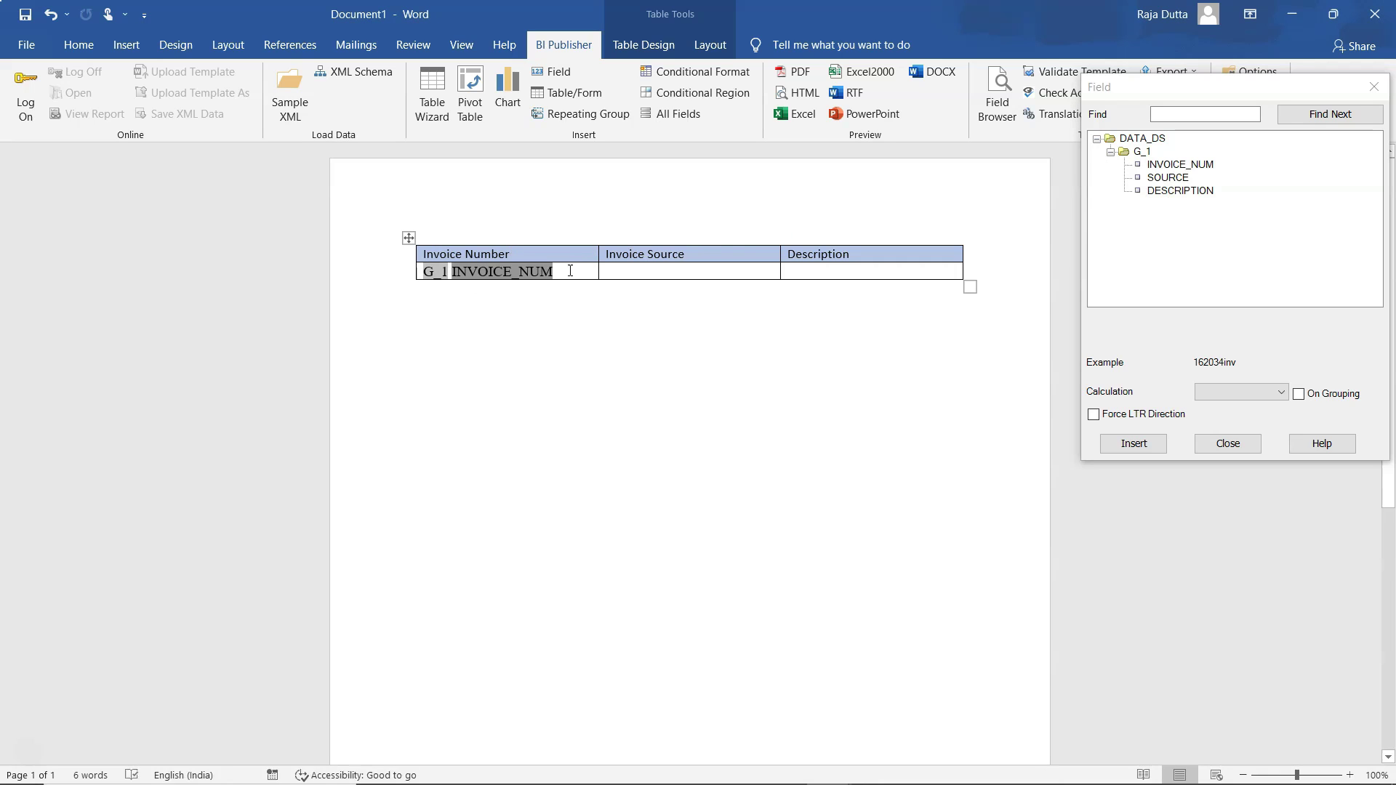
pyautogui.moveTo(1184, 181); pyautogui.dragTo(760, 276)
pyautogui.click(1192, 192)
pyautogui.moveTo(966, 216); pyautogui.dragTo(826, 275)
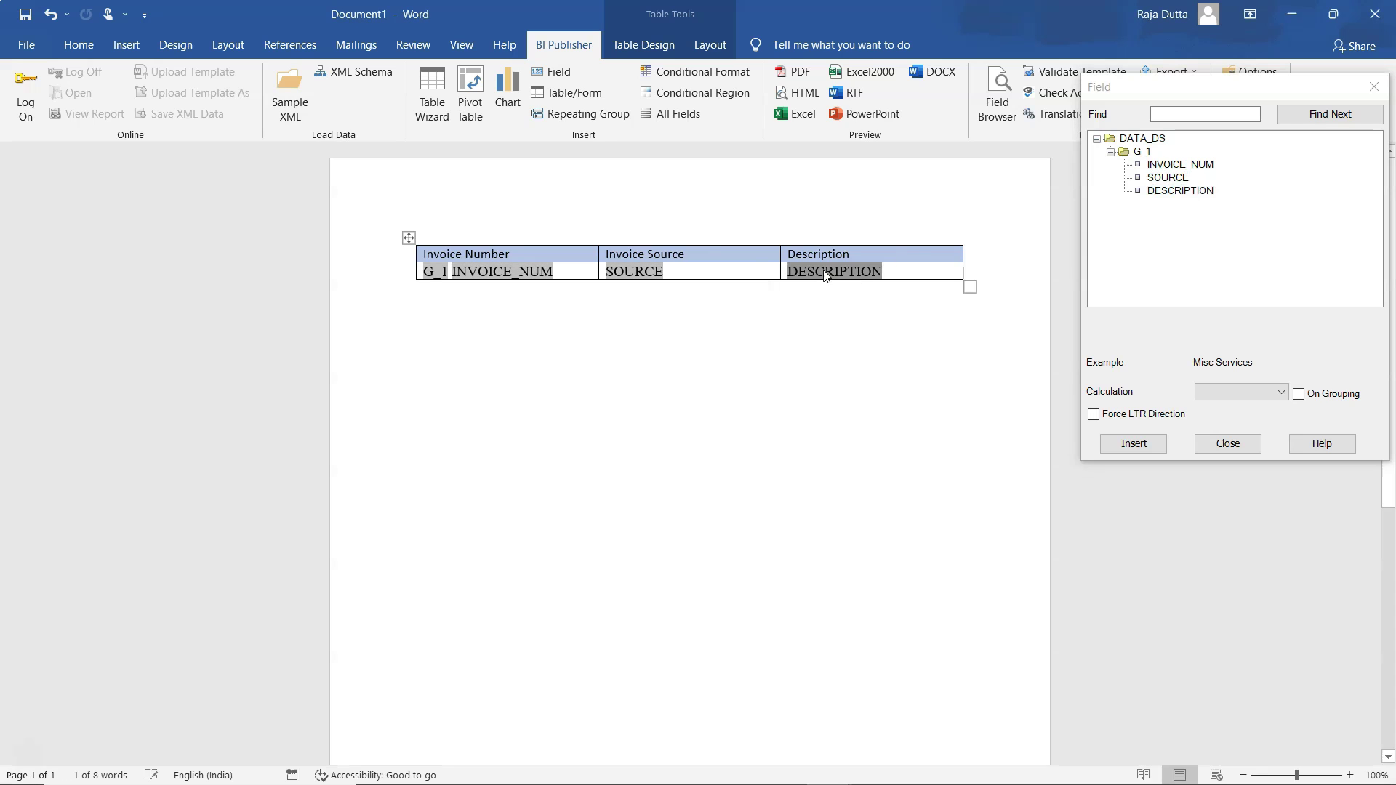
# - Change the G_1 field's code in its BI Publisher properties to <?for-each:G_1?>
pyautogui.doubleClick(435, 276)
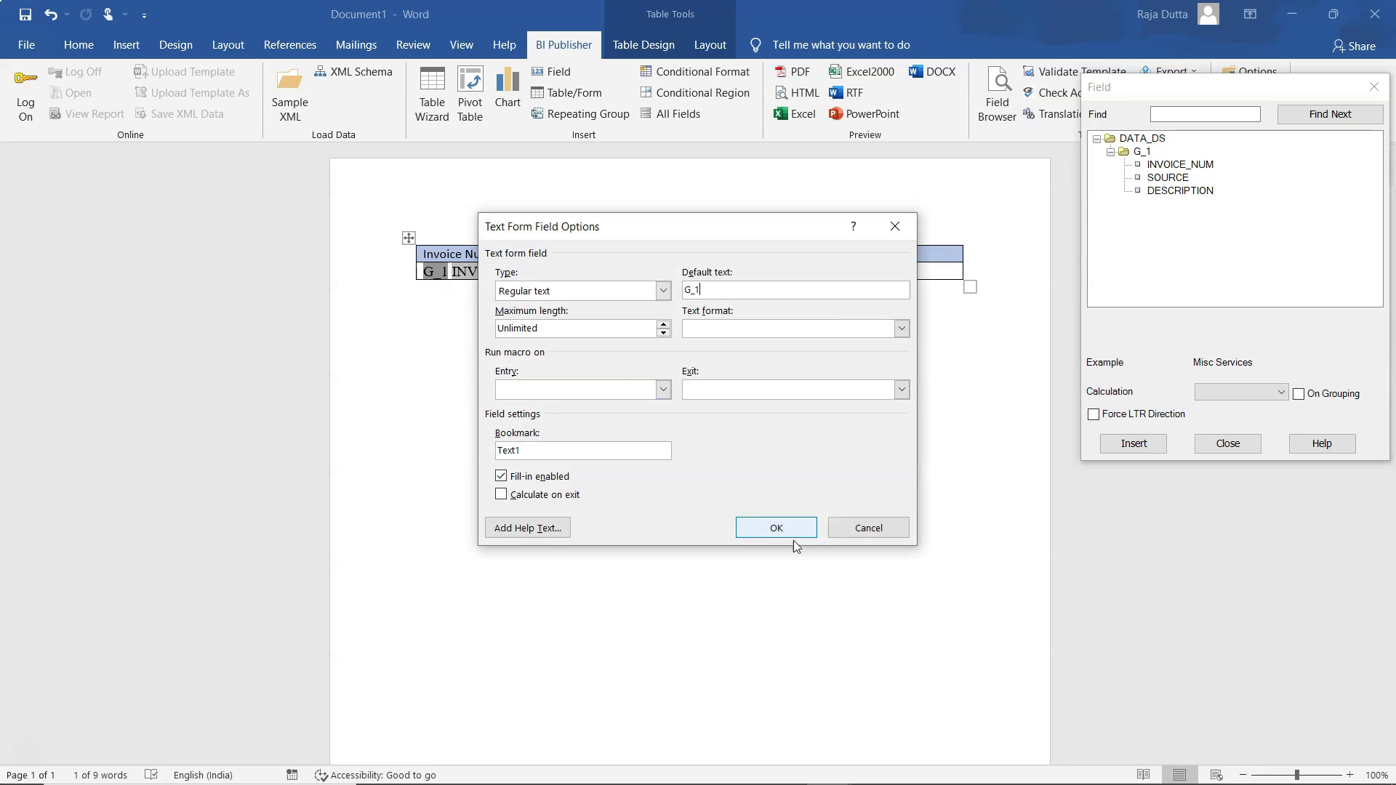
pyautogui.click(869, 528)
pyautogui.doubleClick(434, 281)
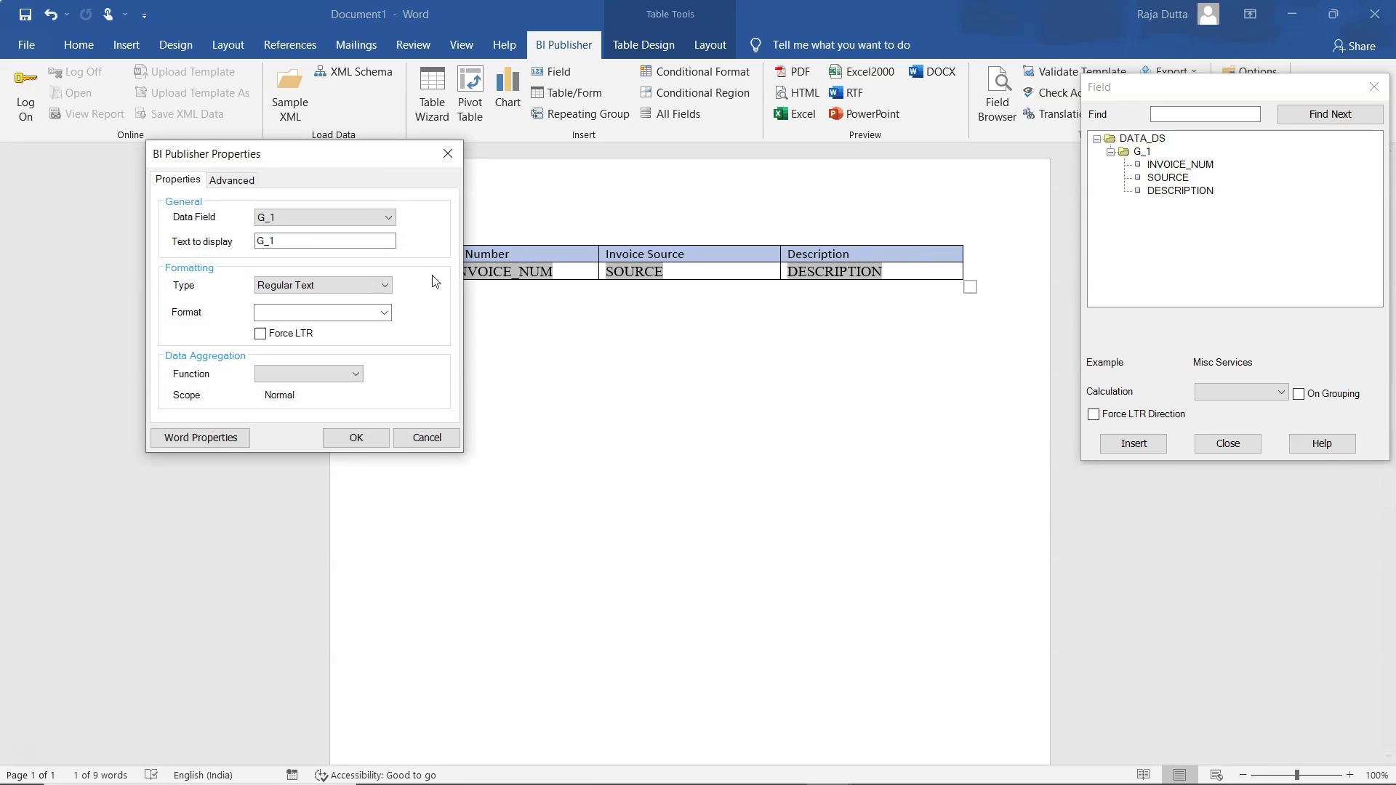
pyautogui.click(232, 179)
pyautogui.click(177, 222)
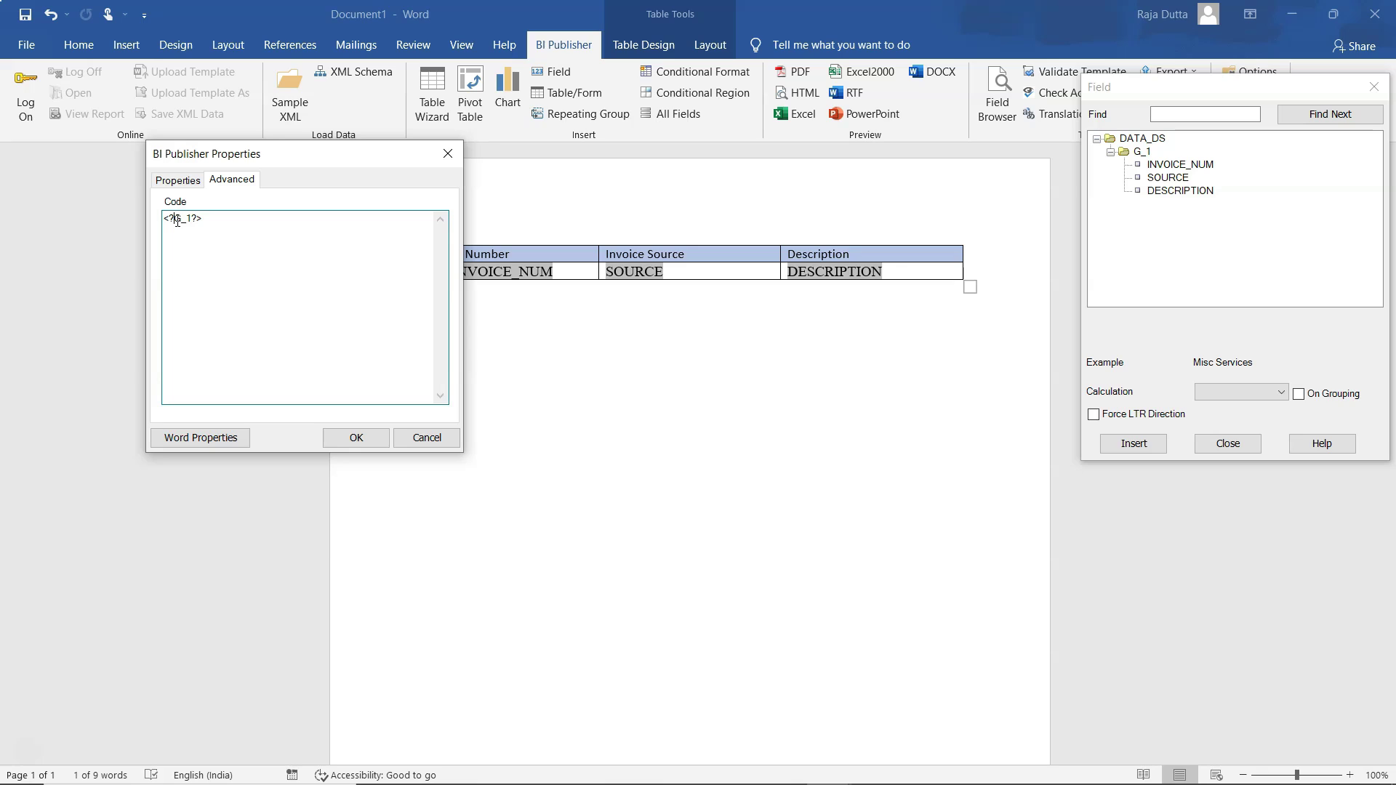
pyautogui.write('for-each:')
pyautogui.moveTo(251, 218); pyautogui.dragTo(155, 219)
pyautogui.click(356, 439)
# - Copy the G_1 field and paste it after DESCRIPTION in the table's last cell
pyautogui.click(433, 274)
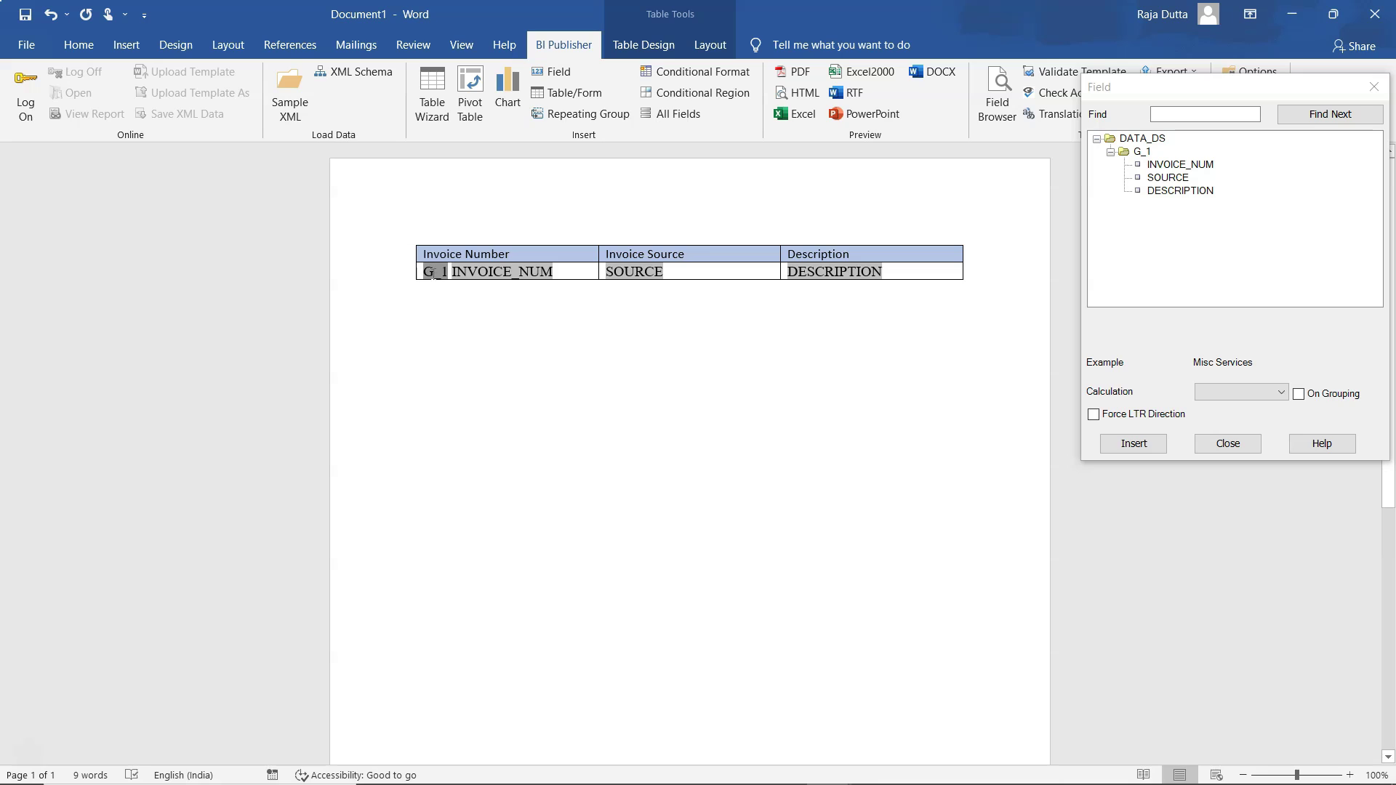
pyautogui.hotkey('ctrl', 'c')
pyautogui.click(905, 271)
pyautogui.hotkey('ctrl', 'v')
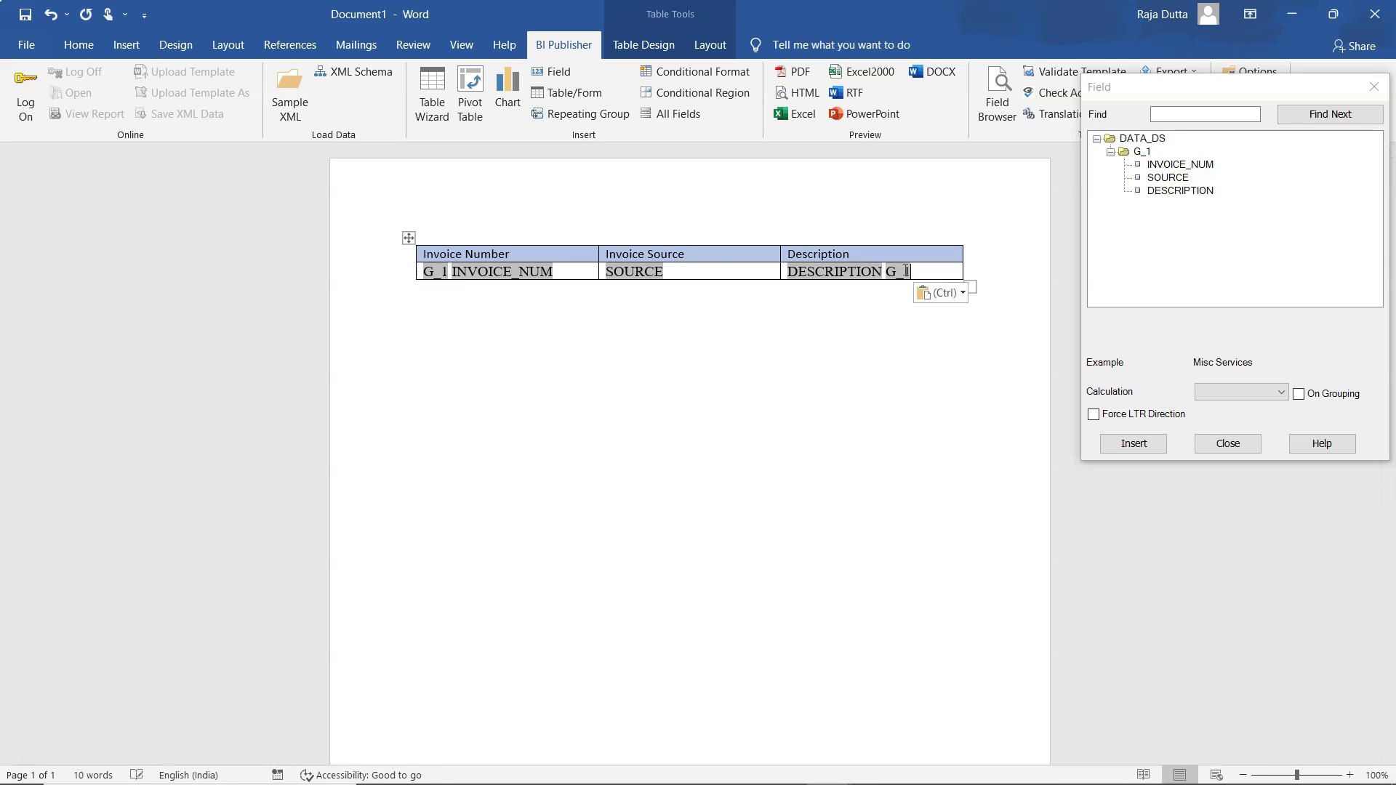
# - Set the pasted field's display text to EndG_1 and its code to <?end for-each?>, and close the open field dialogs
pyautogui.rightClick(904, 271)
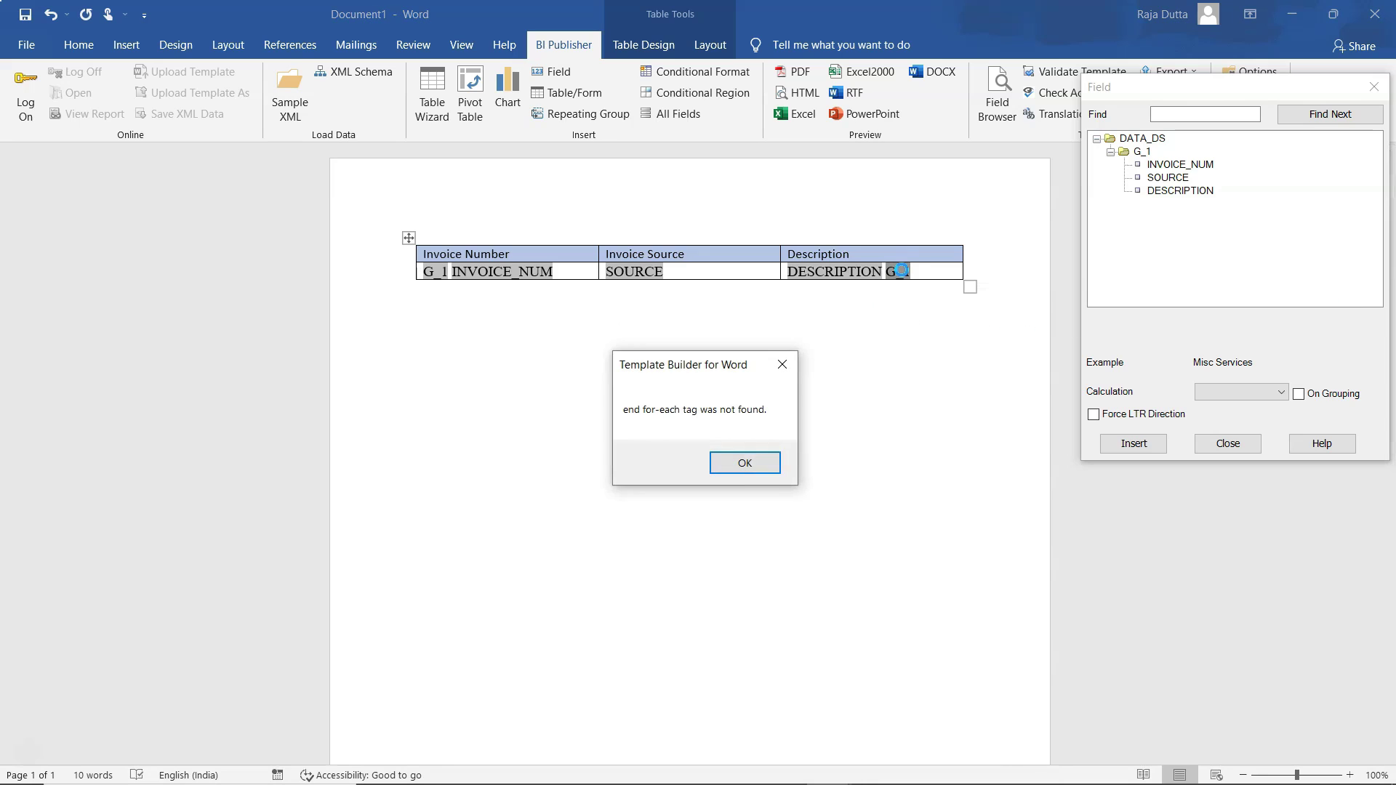
pyautogui.click(742, 463)
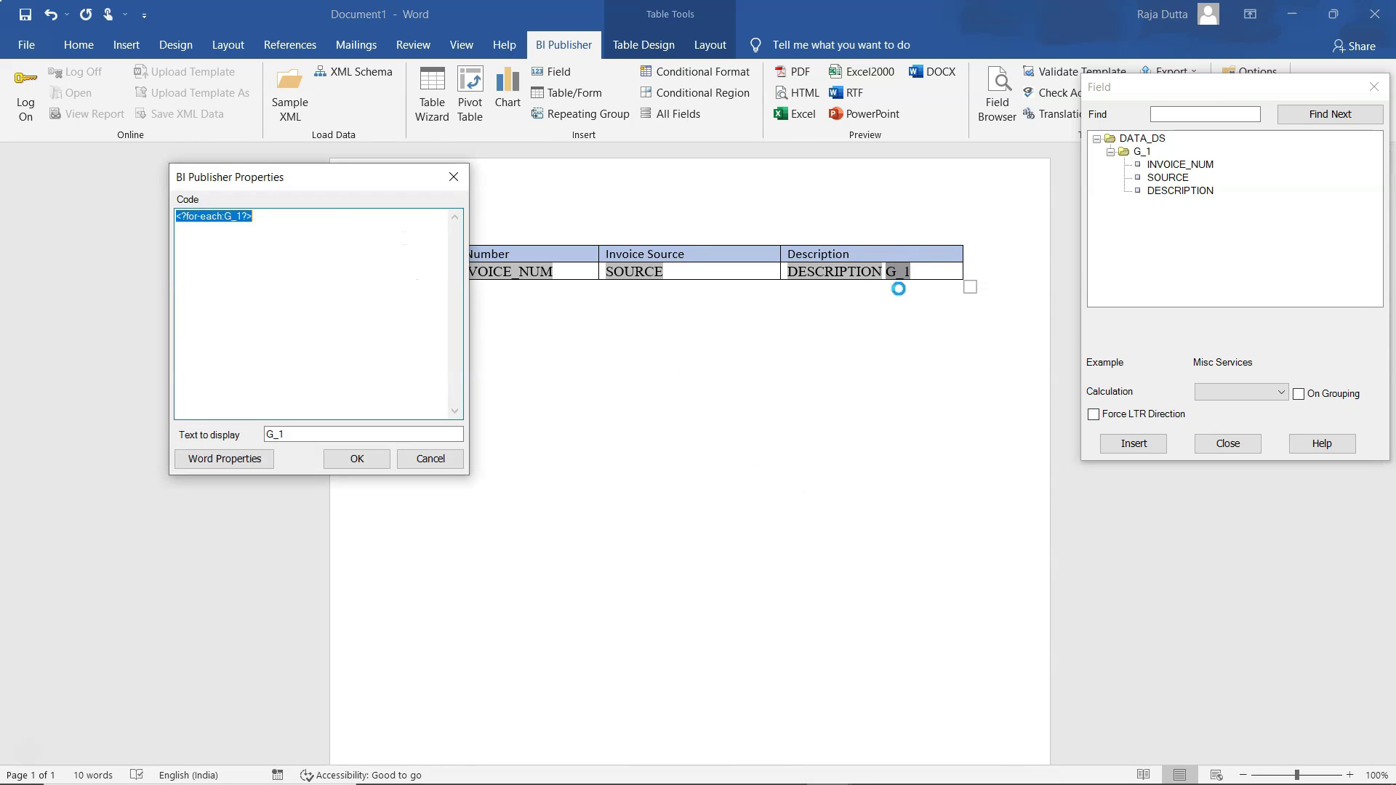
pyautogui.click(268, 433)
pyautogui.write('End')
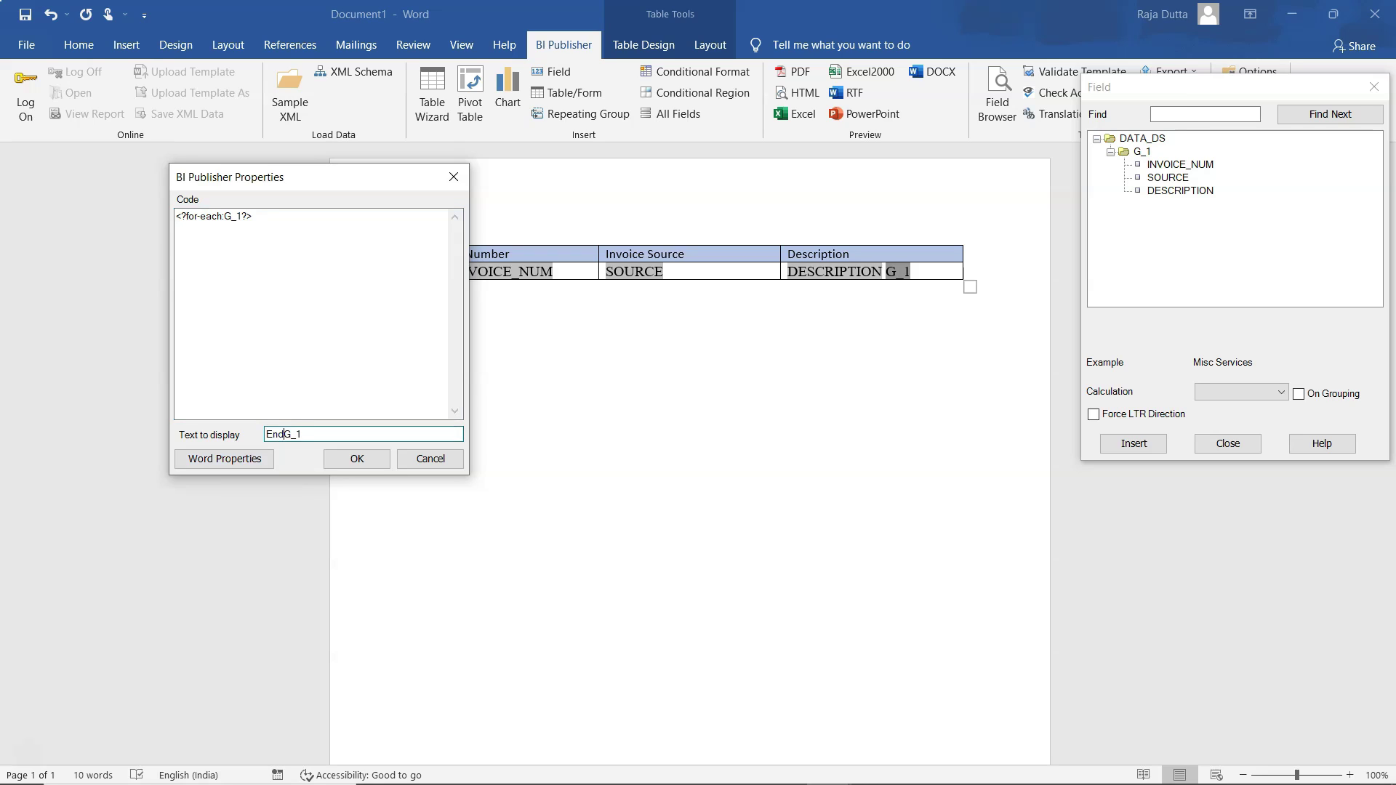
pyautogui.click(242, 217)
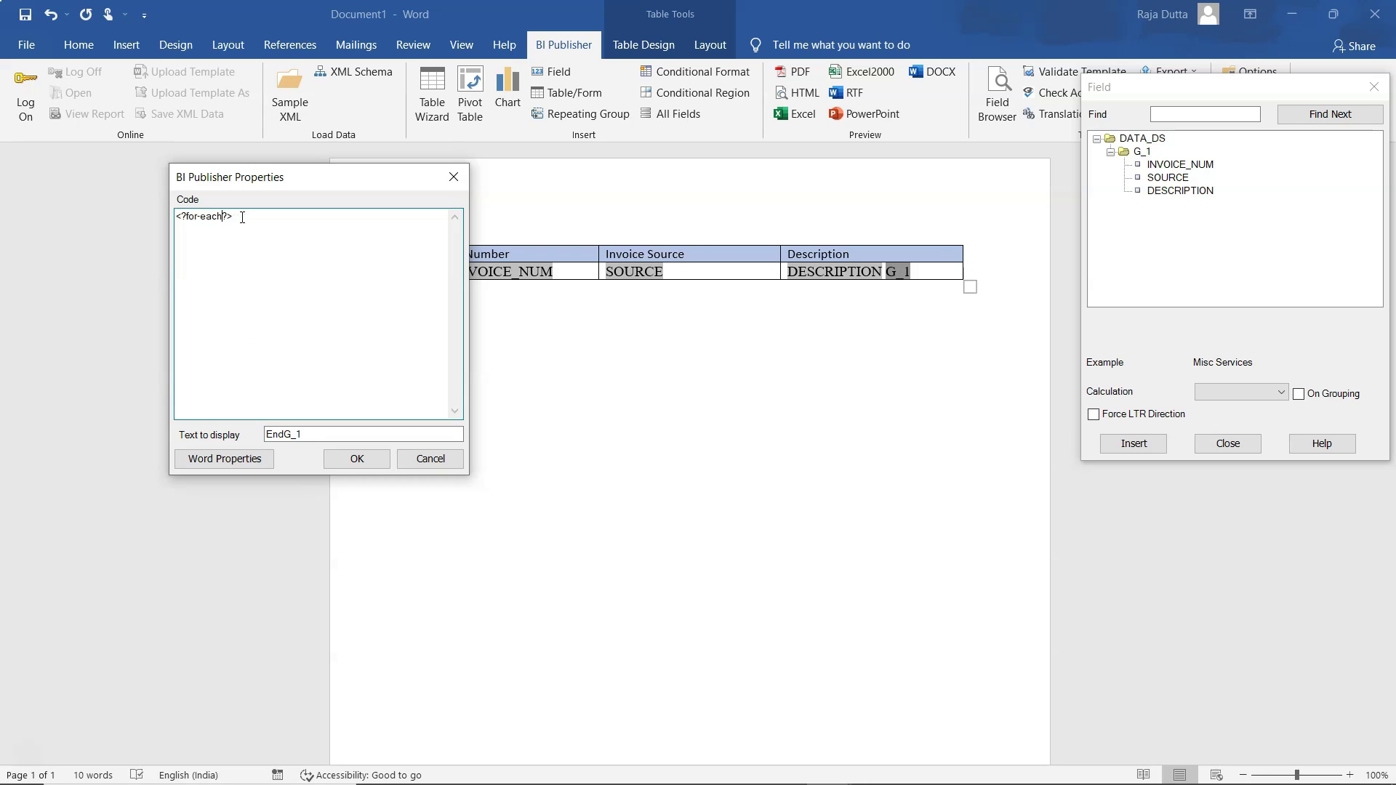
pyautogui.write('end')
pyautogui.click(357, 459)
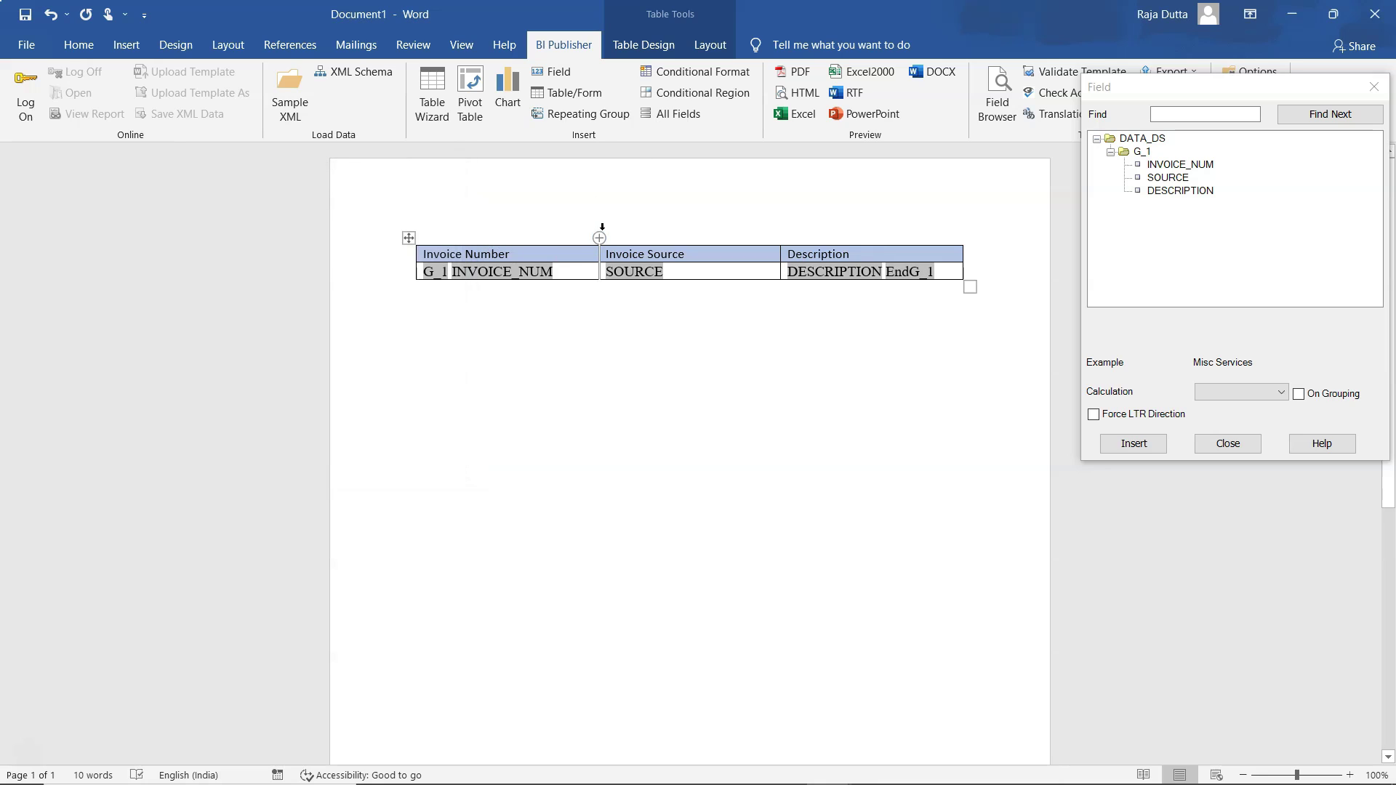
pyautogui.click(1374, 99)
pyautogui.click(1374, 95)
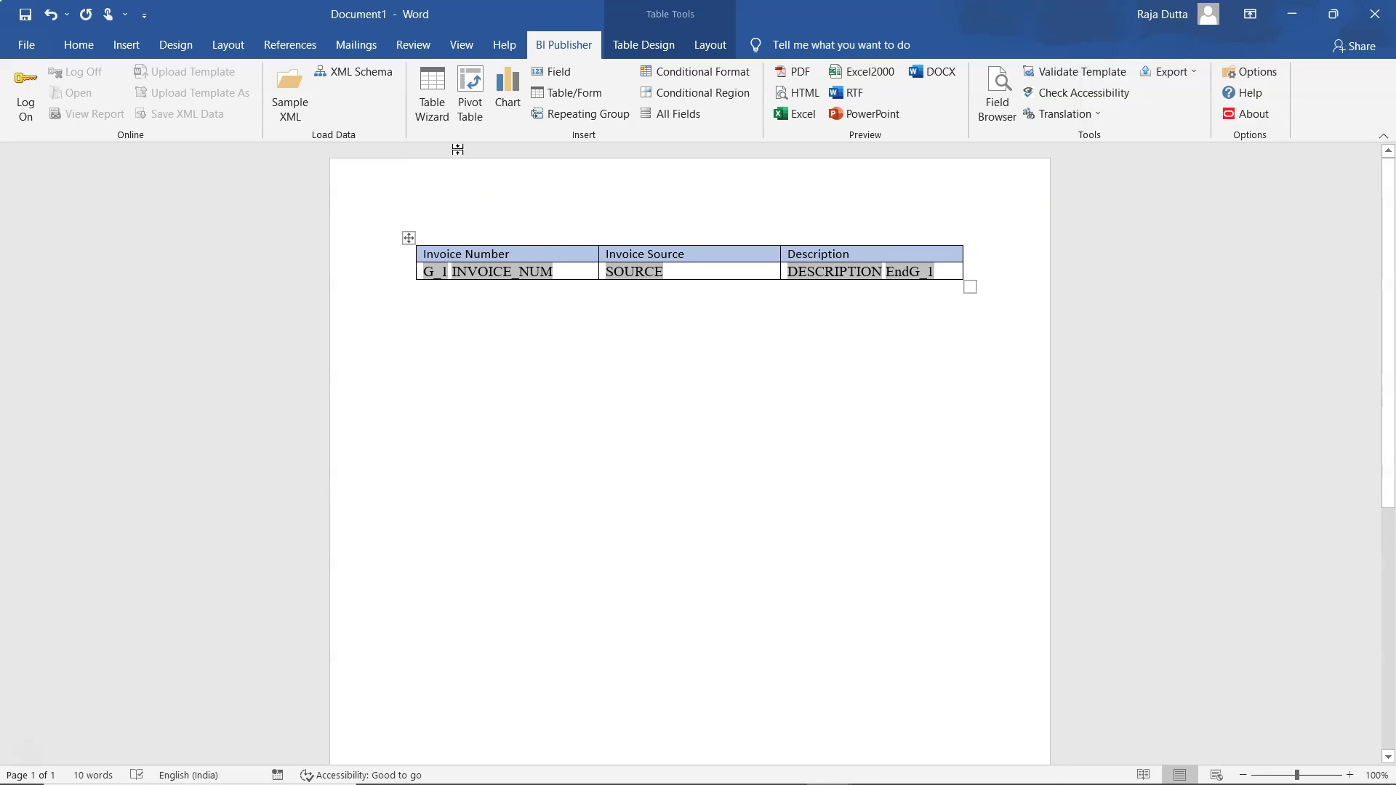
# - Preview the template as PDF, saving it as an RTF file named InvoiceTemplate in the artefacts folder
pyautogui.click(801, 77)
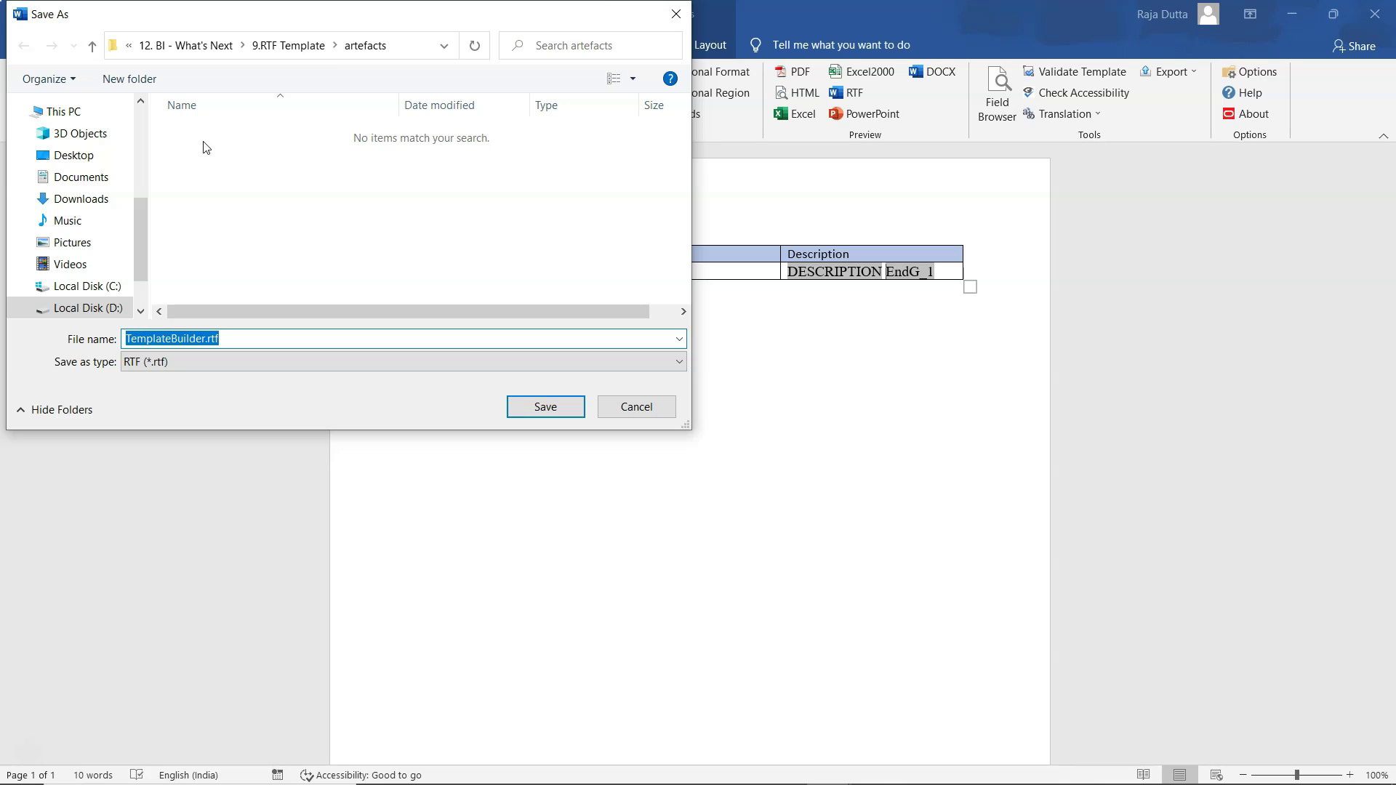
pyautogui.click(206, 338)
pyautogui.press('BackSpace')
pyautogui.press('BackSpace')
pyautogui.press('BackSpace')
pyautogui.press('BackSpace')
pyautogui.press('BackSpace')
pyautogui.press('BackSpace')
pyautogui.press('BackSpace')
pyautogui.press('BackSpace')
pyautogui.press('BackSpace')
pyautogui.press('BackSpace')
pyautogui.press('BackSpace')
pyautogui.press('BackSpace')
pyautogui.press('BackSpace')
pyautogui.press('BackSpace')
pyautogui.press('BackSpace')
pyautogui.write('InvoiceTemplate')
pyautogui.press('Return')
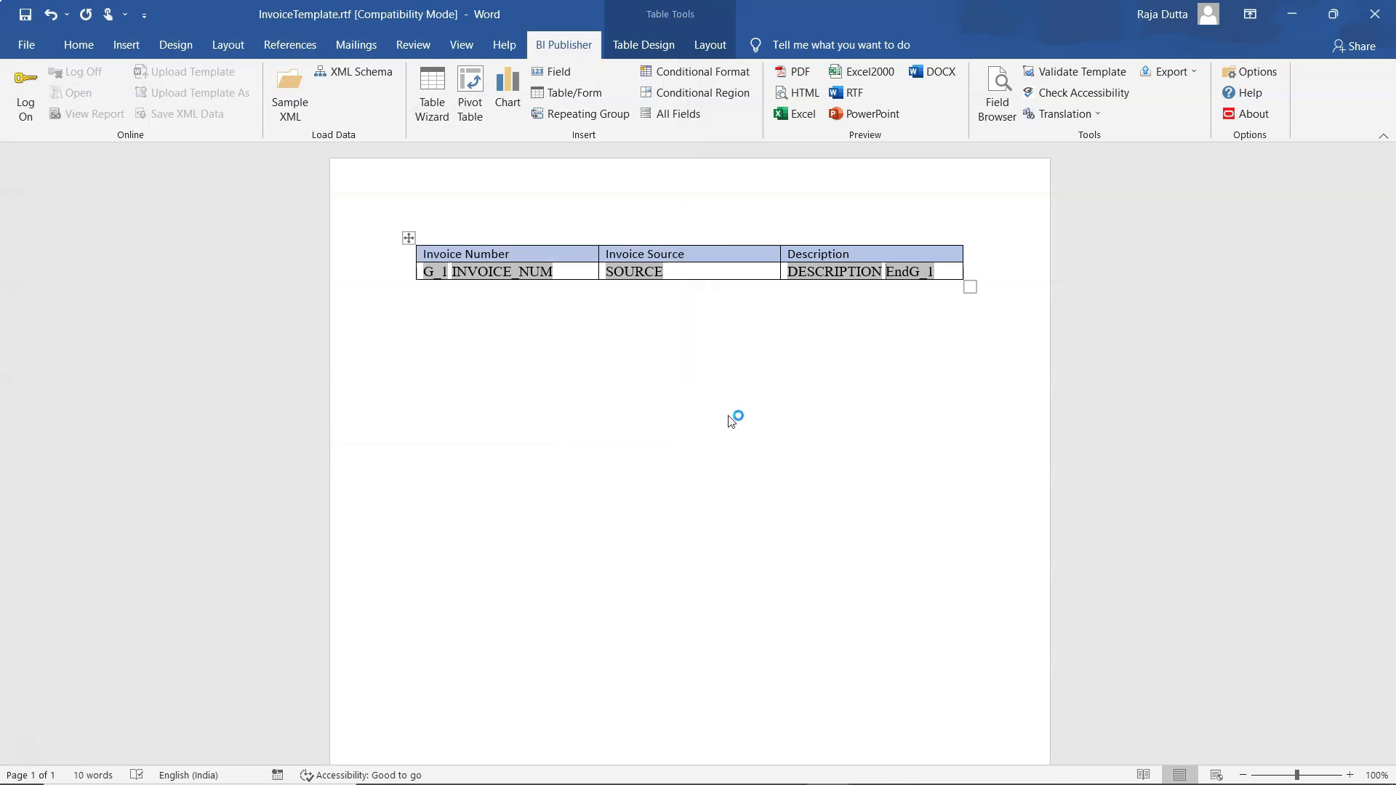
# - Look through the invoice table in the generated PDF in Acrobat Reader
pyautogui.hotkey('alt', 'Tab')
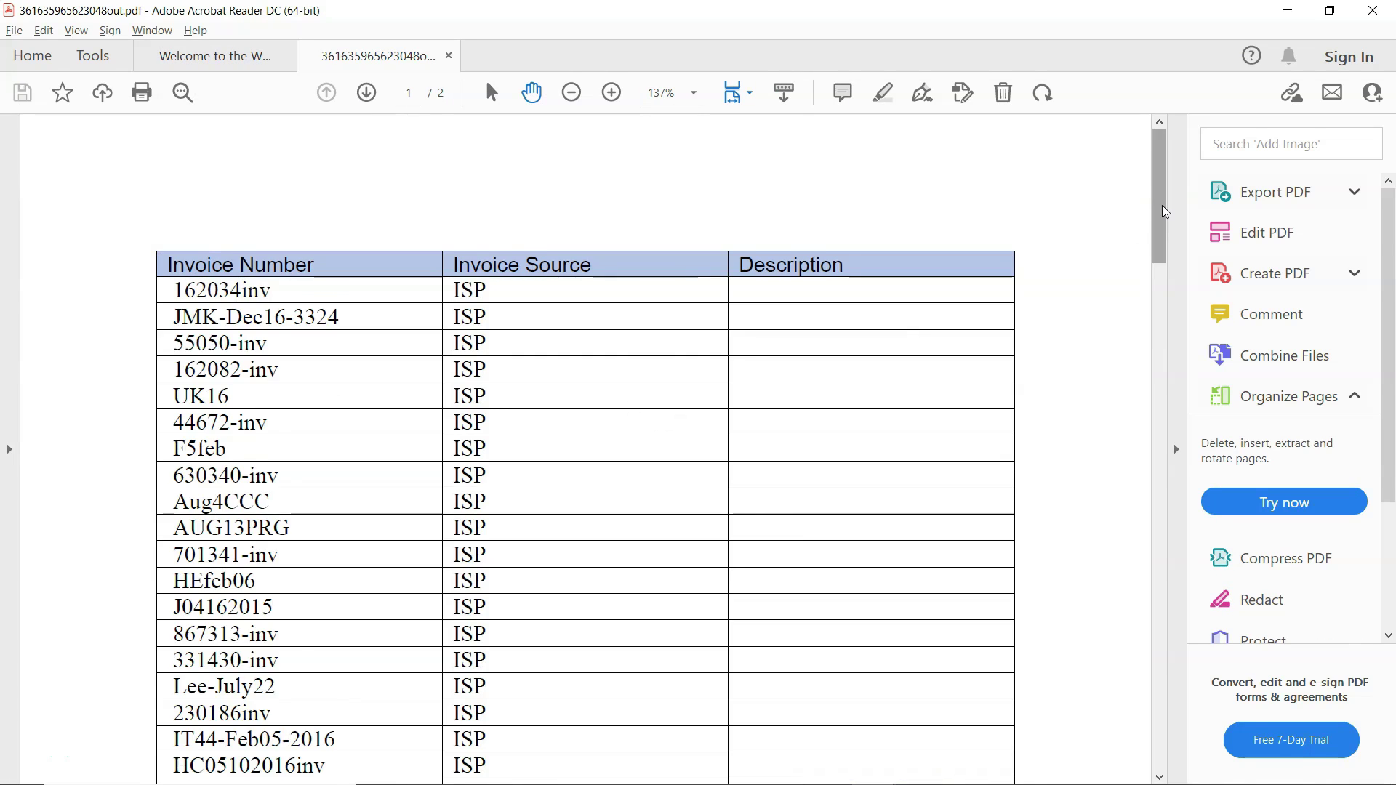
pyautogui.scroll(-2, 1164, 218)
pyautogui.scroll(1, 1164, 222)
pyautogui.moveTo(1166, 220); pyautogui.dragTo(1098, 188)
# - Switch to the other open Word document, SimpleRTF.rtf, and close it
pyautogui.hotkey('alt', 'Tab')
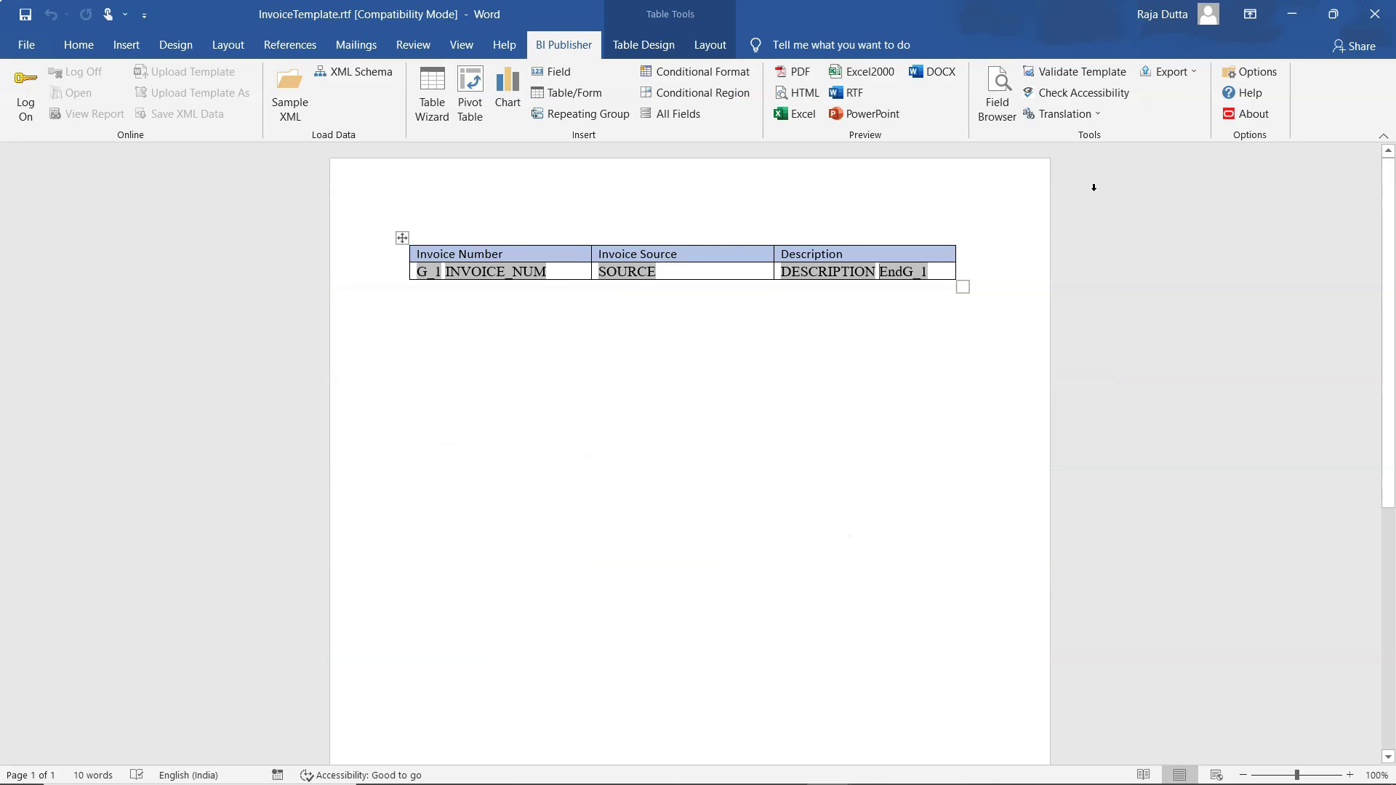
pyautogui.hotkey('alt', 'Tab')
pyautogui.click(1084, 198)
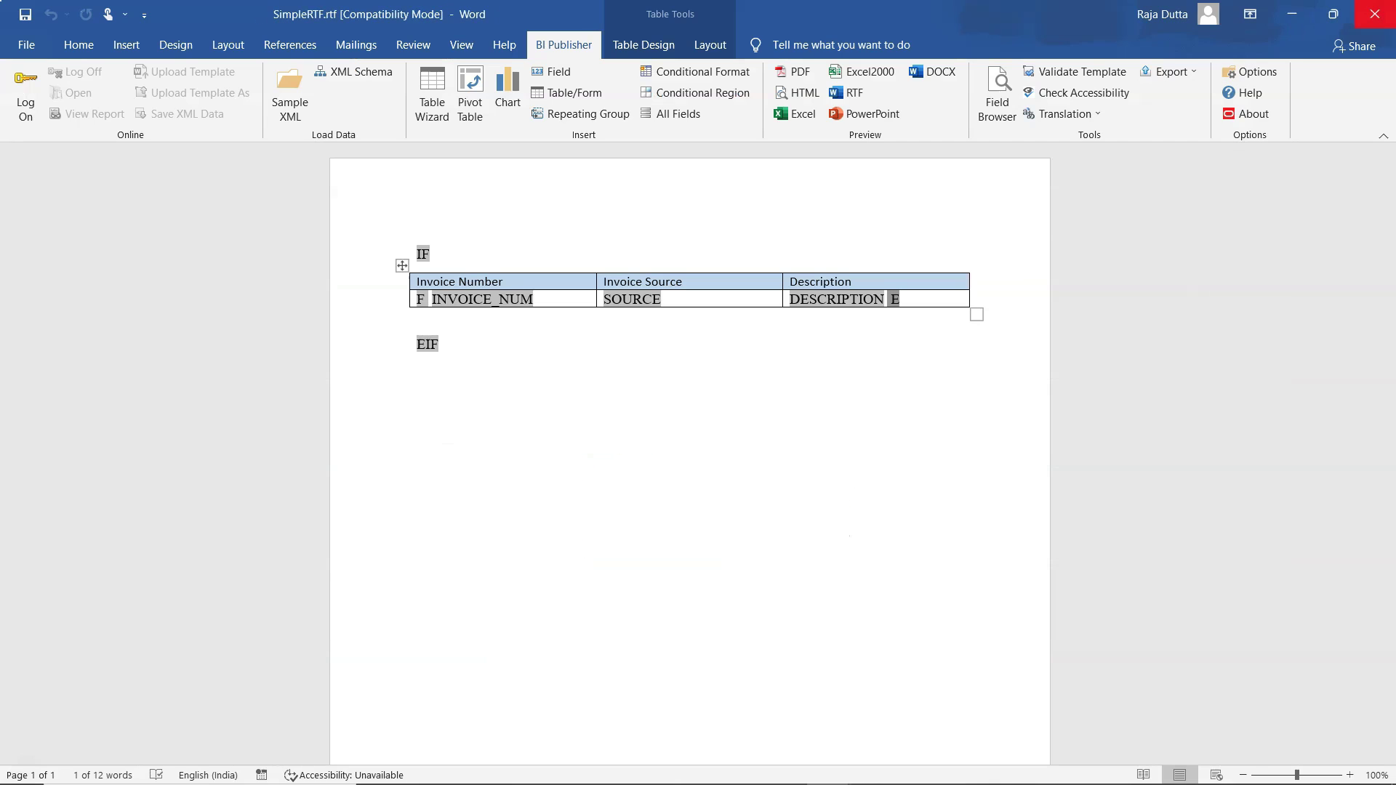
pyautogui.click(1368, 14)
pyautogui.click(720, 441)
# - Compare the PDF output in Acrobat Reader with the Use Case 1 requirement "Show data in tabular format"
pyautogui.hotkey('alt', 'Tab')
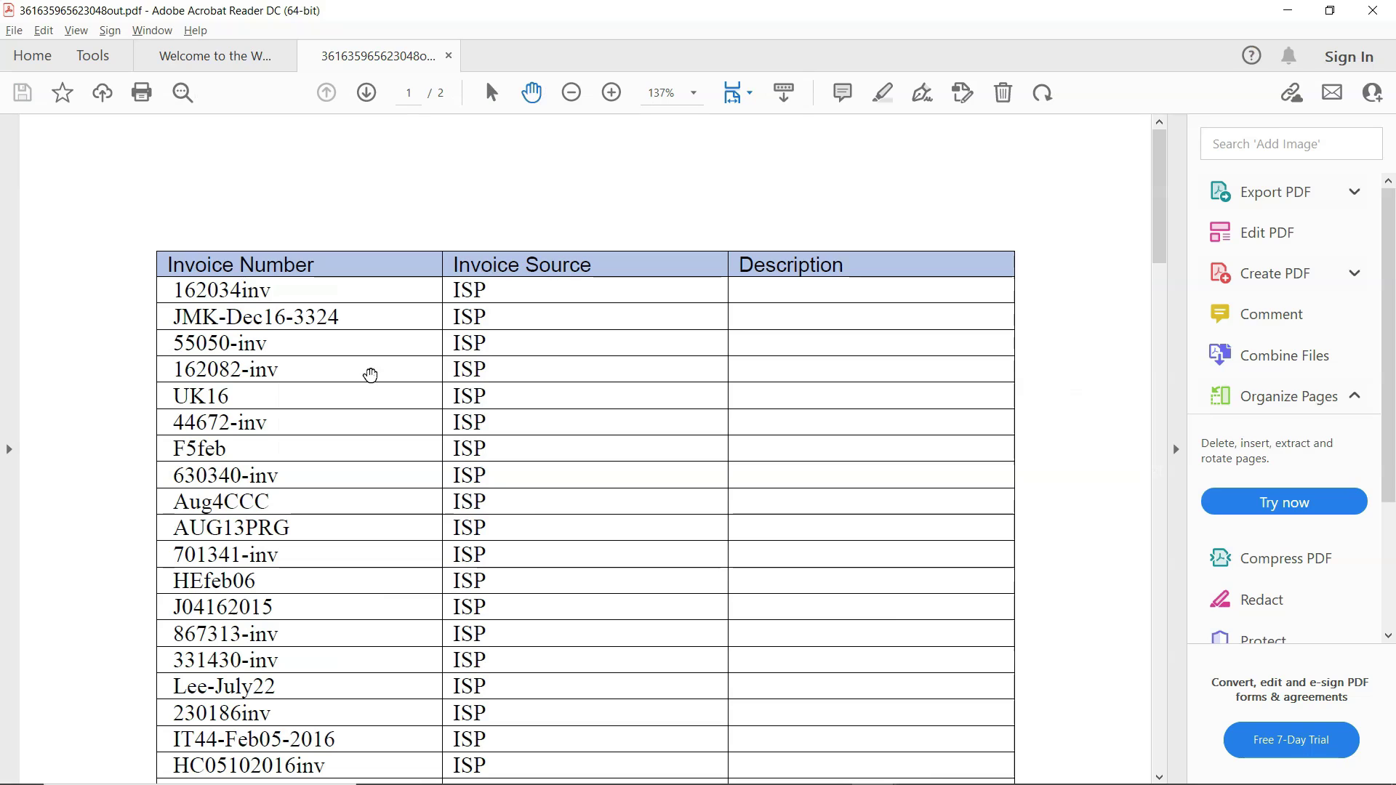
pyautogui.hotkey('ctrl', 'Tab')
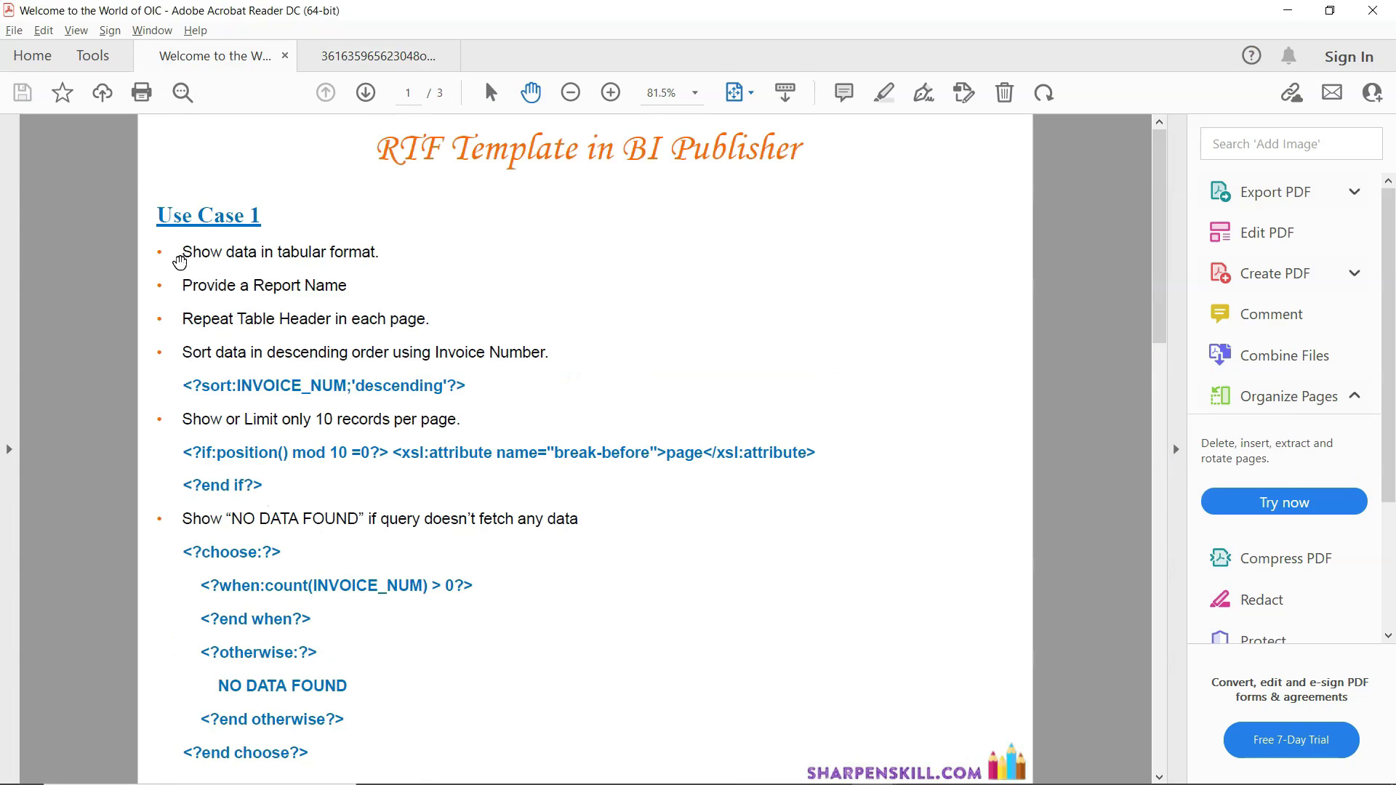
pyautogui.moveTo(182, 254); pyautogui.dragTo(375, 254)
pyautogui.hotkey('alt', 'Tab')
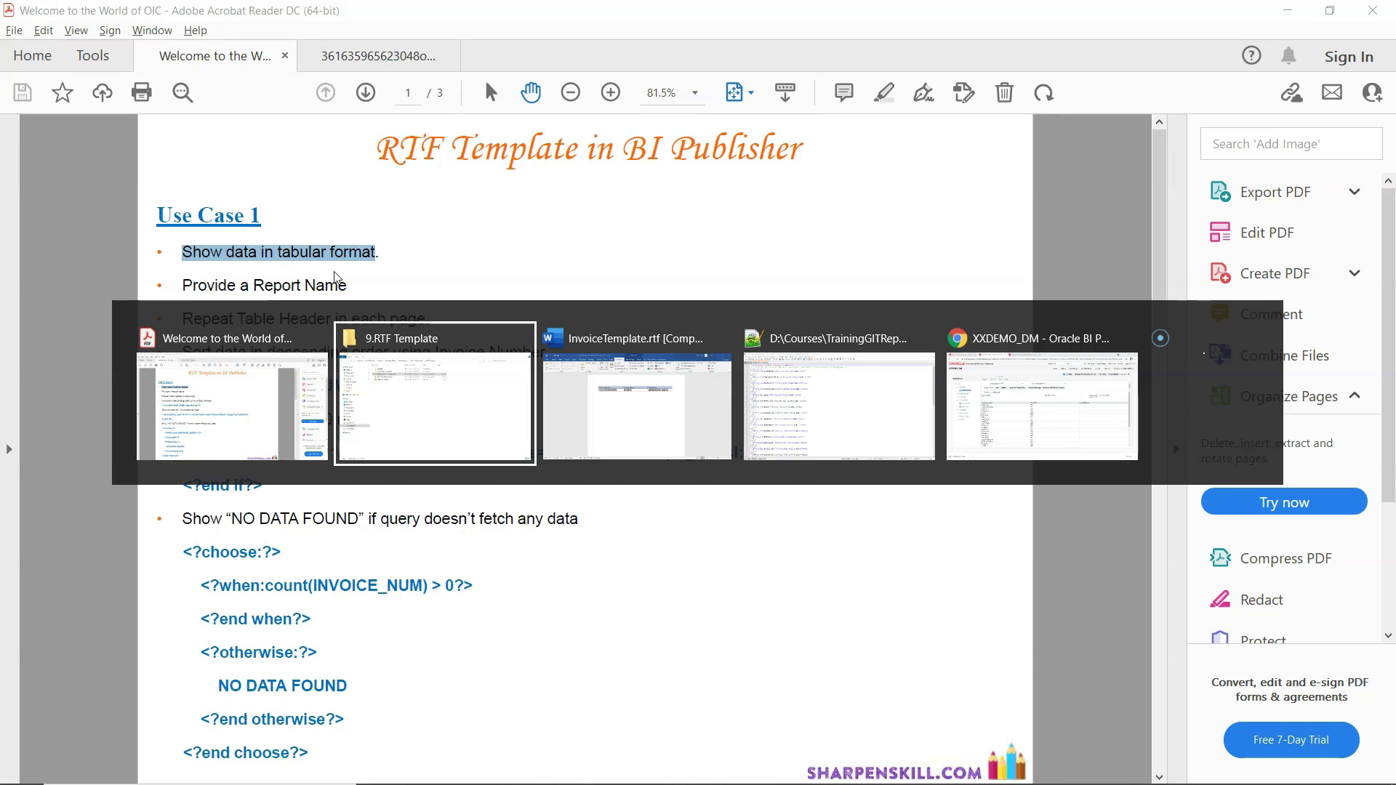
pyautogui.press('Escape')
pyautogui.click(375, 56)
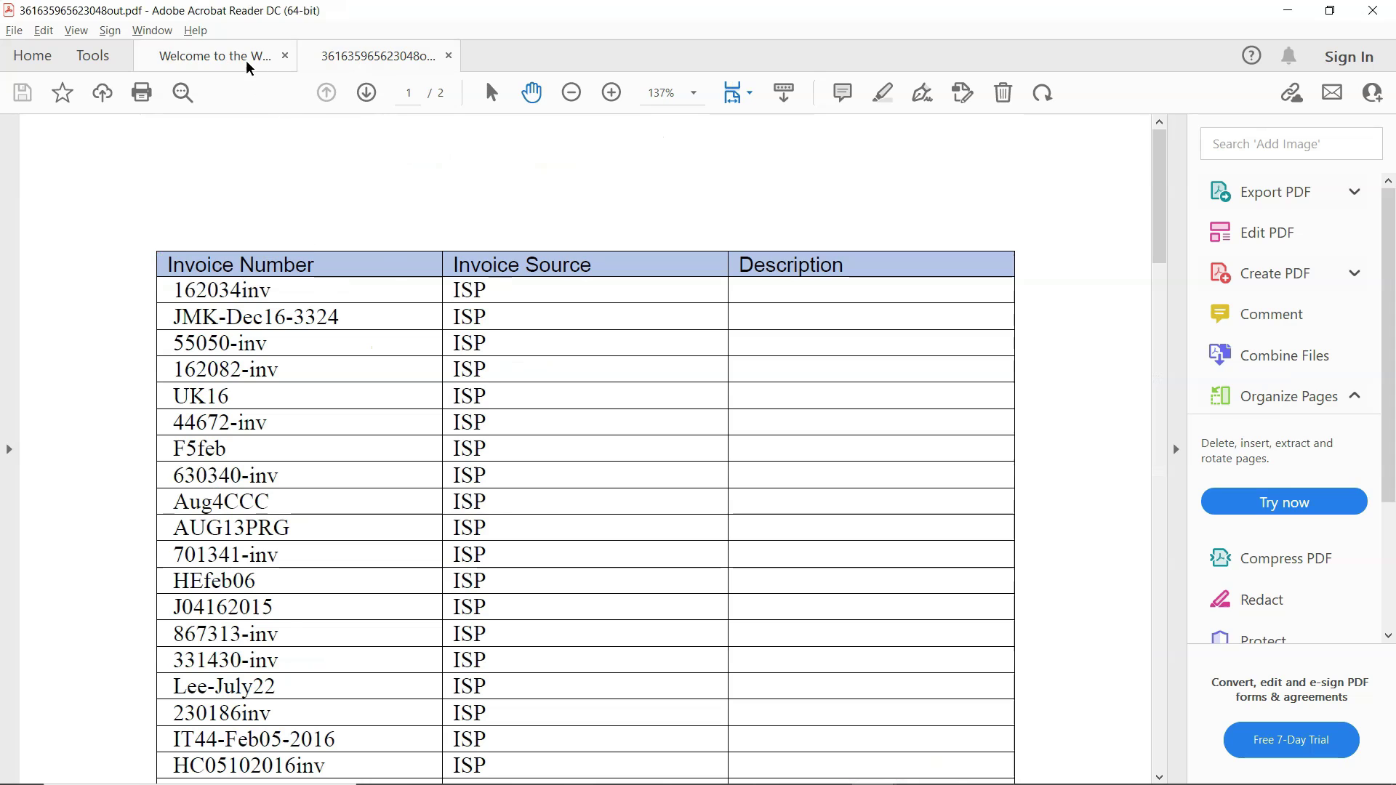
pyautogui.click(247, 66)
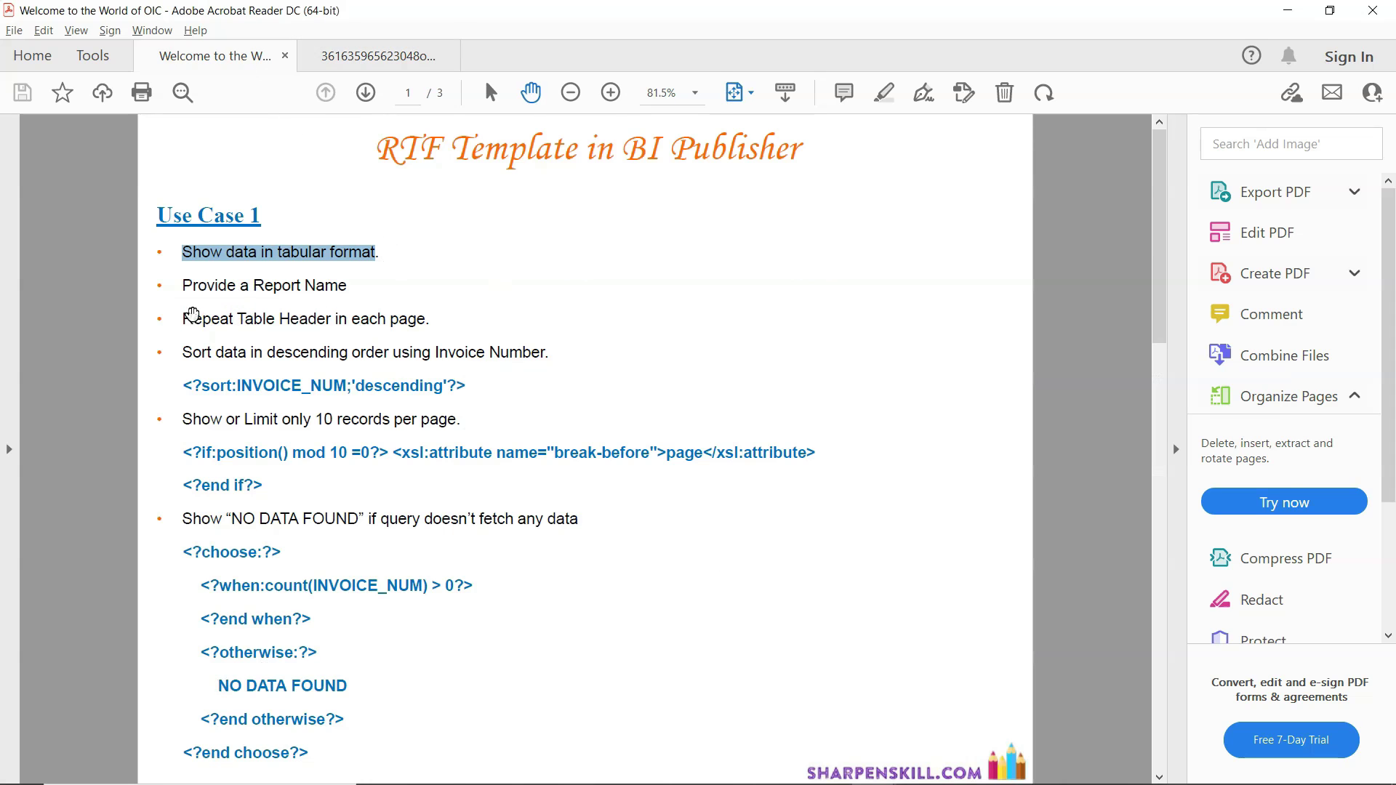
# - Switch to InvoiceTemplate.rtf in Word and add the centred text "Invoice Report" on a new line above the table
pyautogui.hotkey('alt', 'Tab')
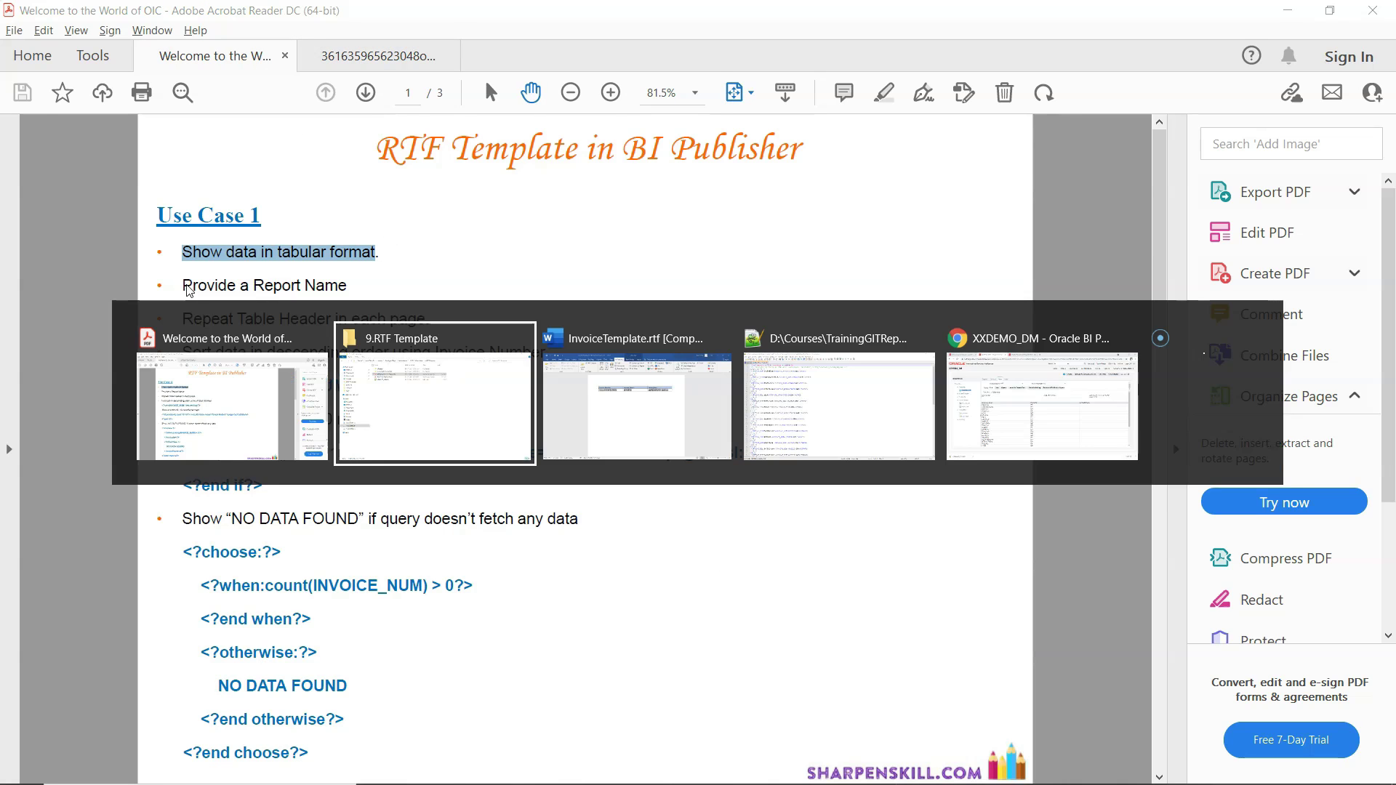
pyautogui.hotkey('alt', 'Tab')
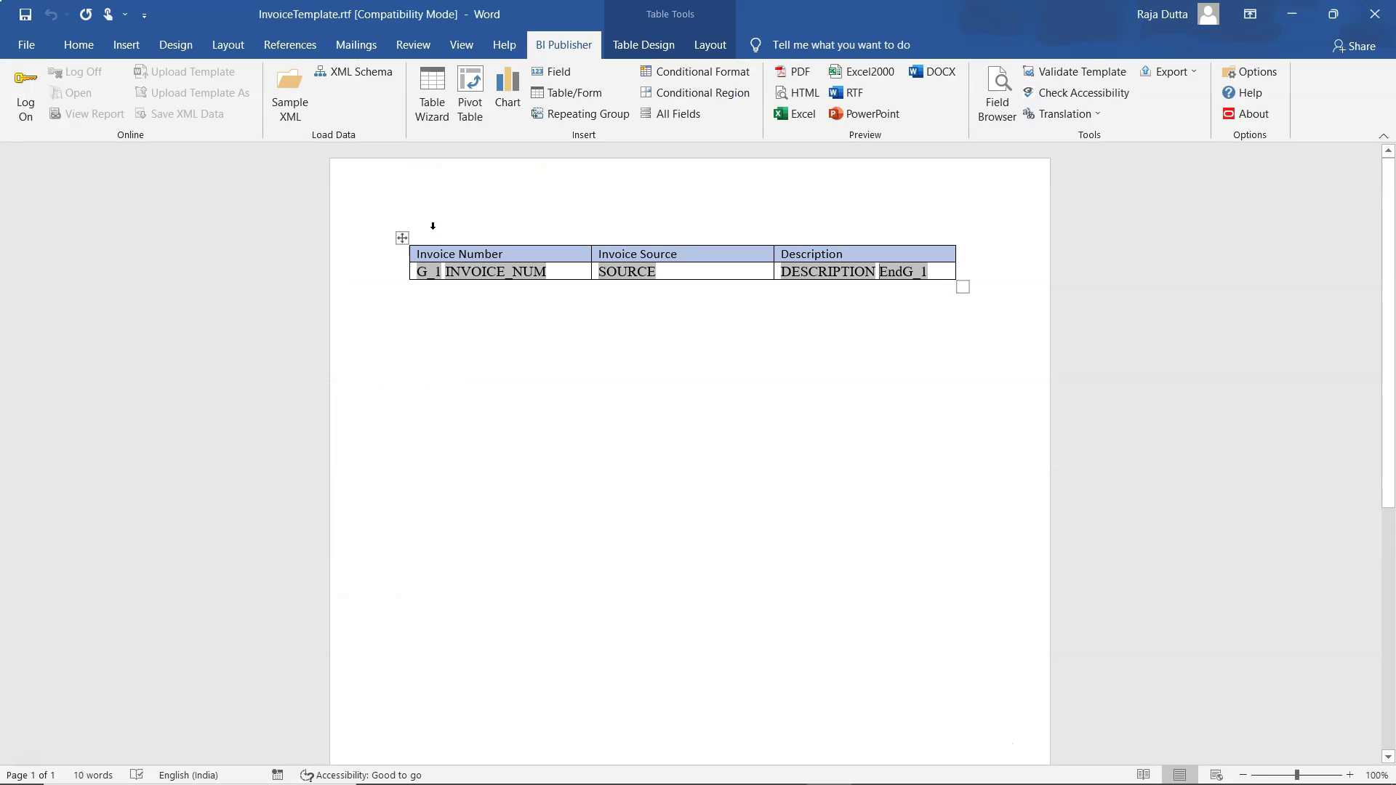
pyautogui.hotkey('ctrl', 'z')
pyautogui.hotkey('ctrl', 'y')
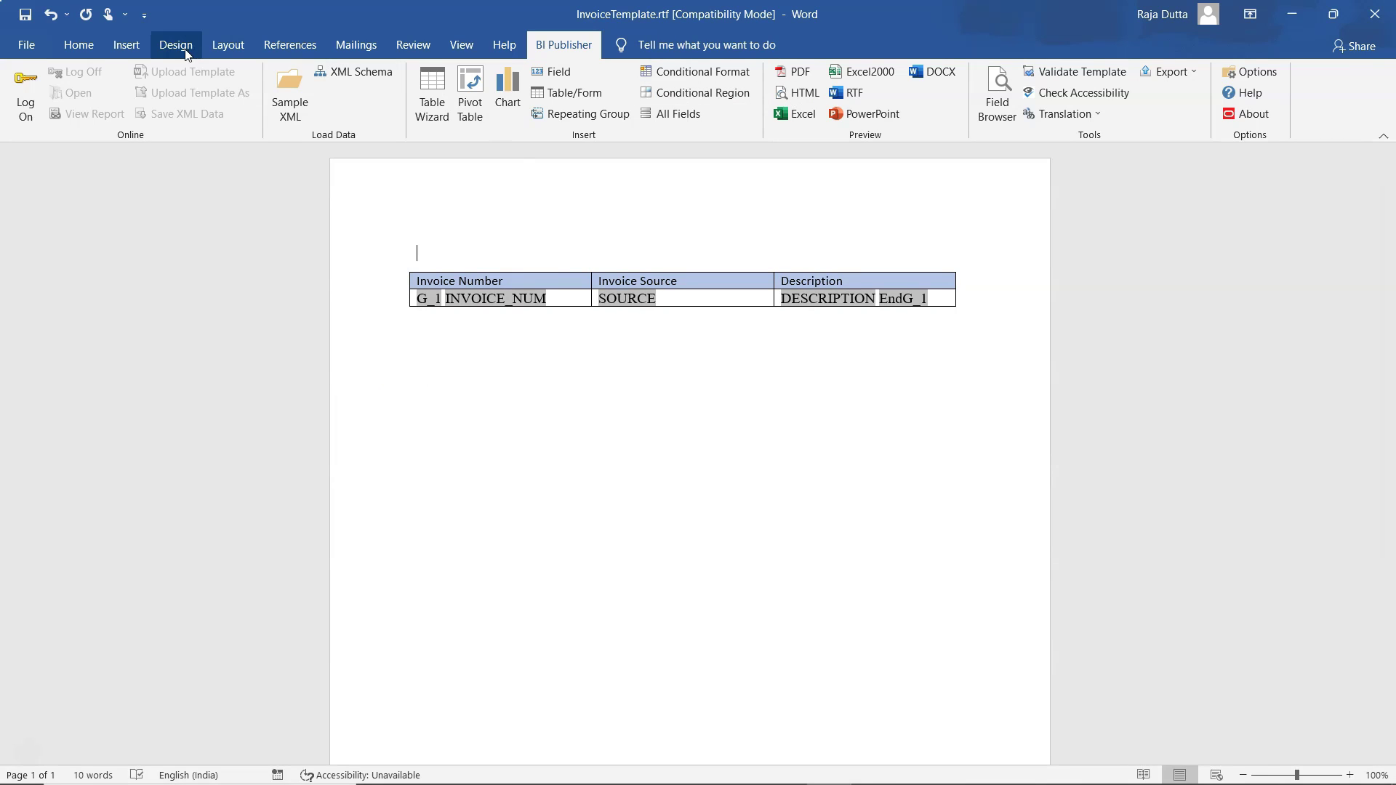
pyautogui.click(78, 46)
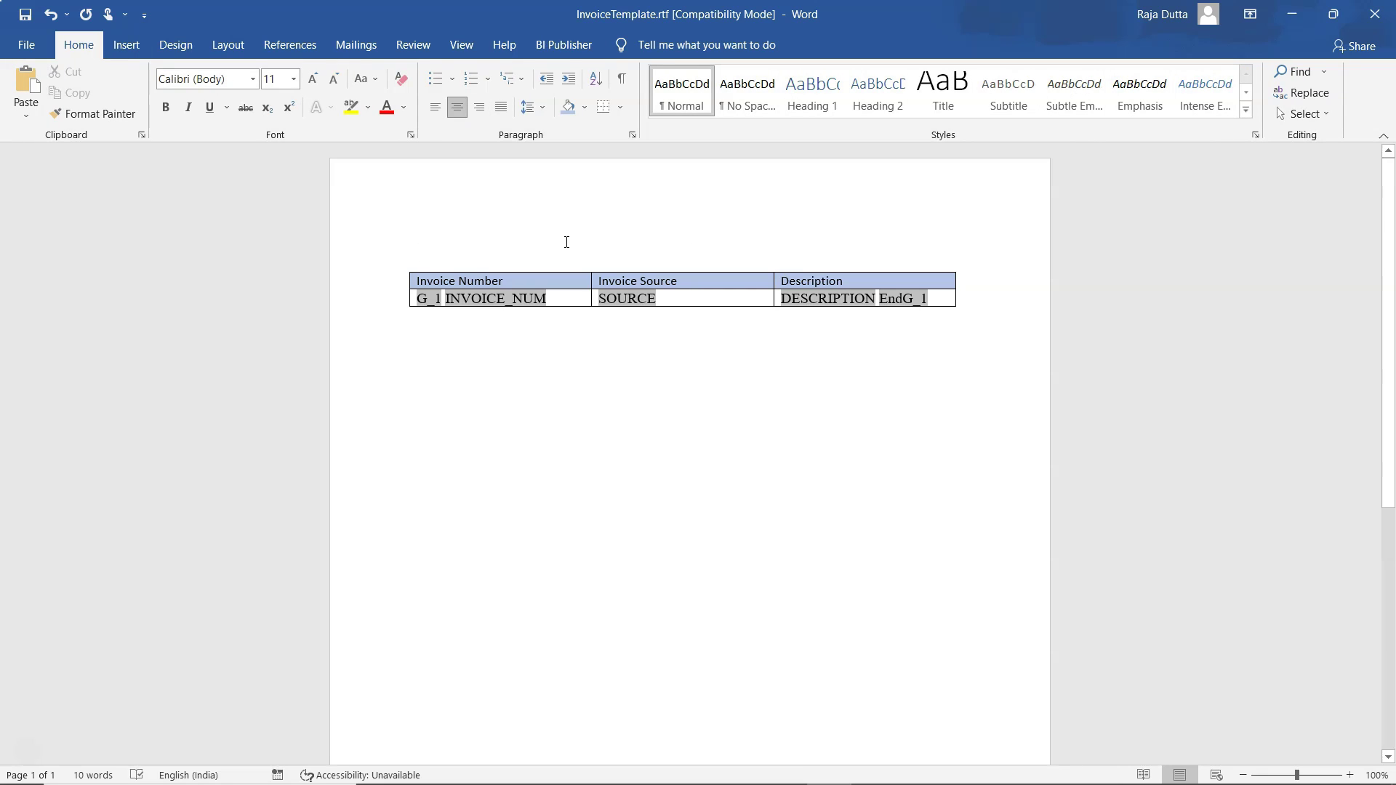
pyautogui.write('Invoice')
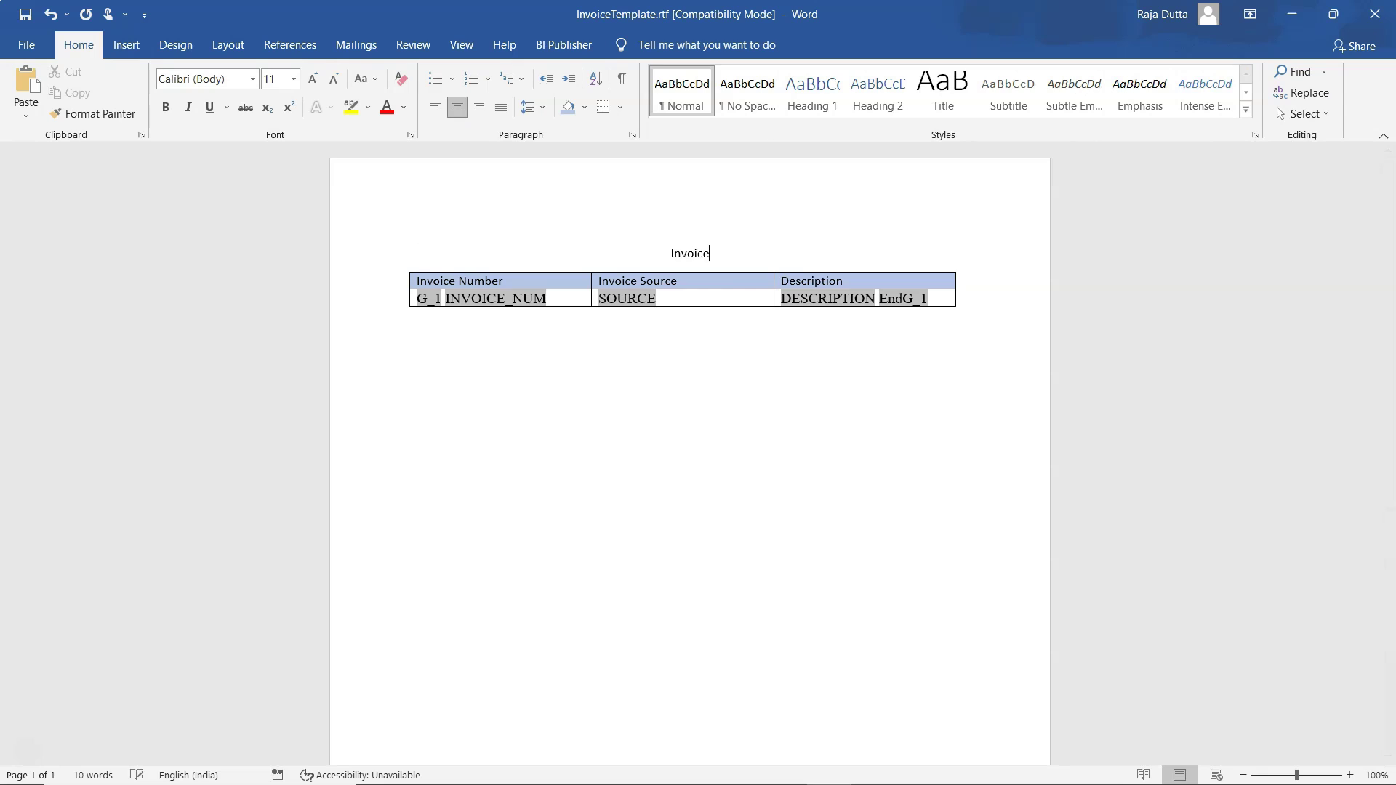
pyautogui.write(' Report')
# - Format the "Invoice Report" heading with the Title style, underlined and centred, and add a blank line below it
pyautogui.moveTo(740, 255); pyautogui.dragTo(623, 240)
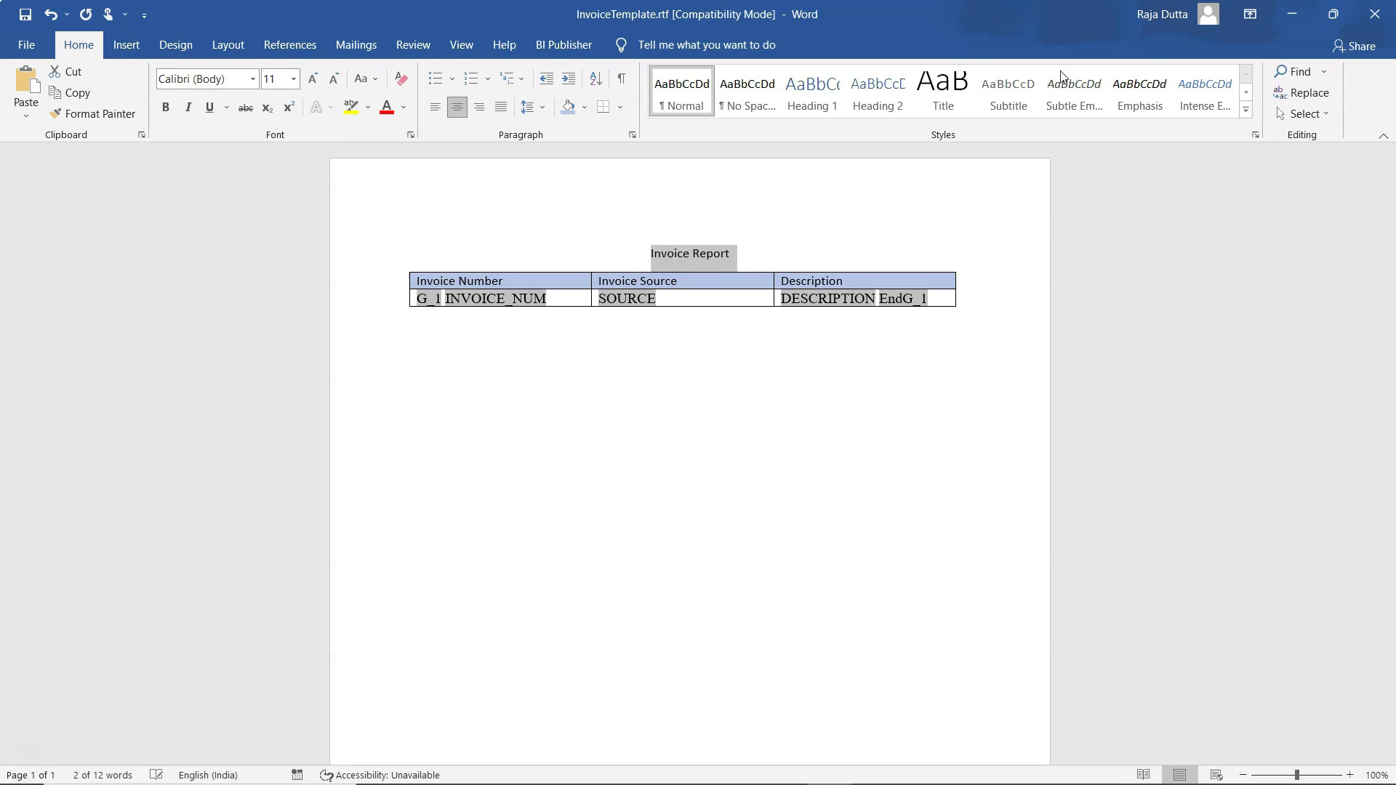
pyautogui.click(933, 107)
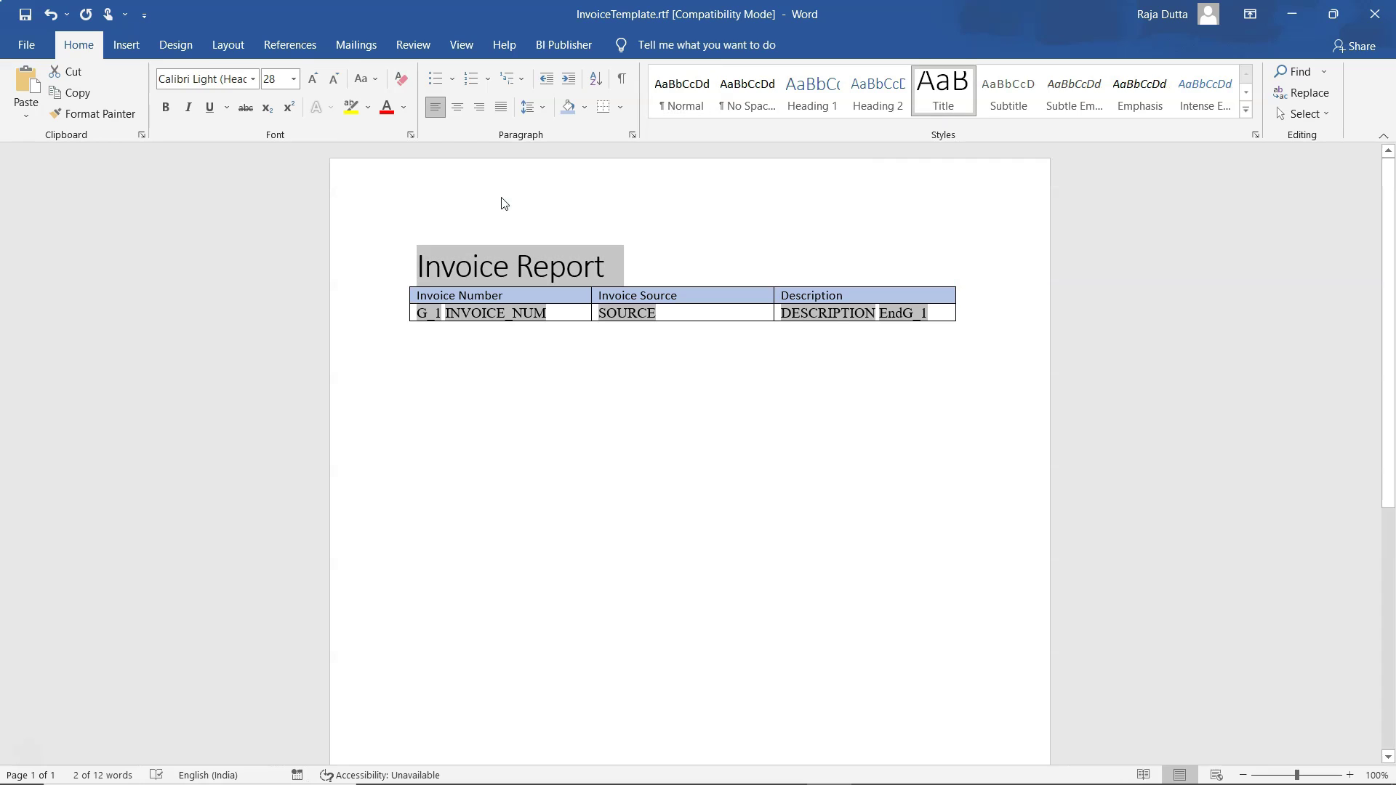
pyautogui.hotkey('ctrl', 'u')
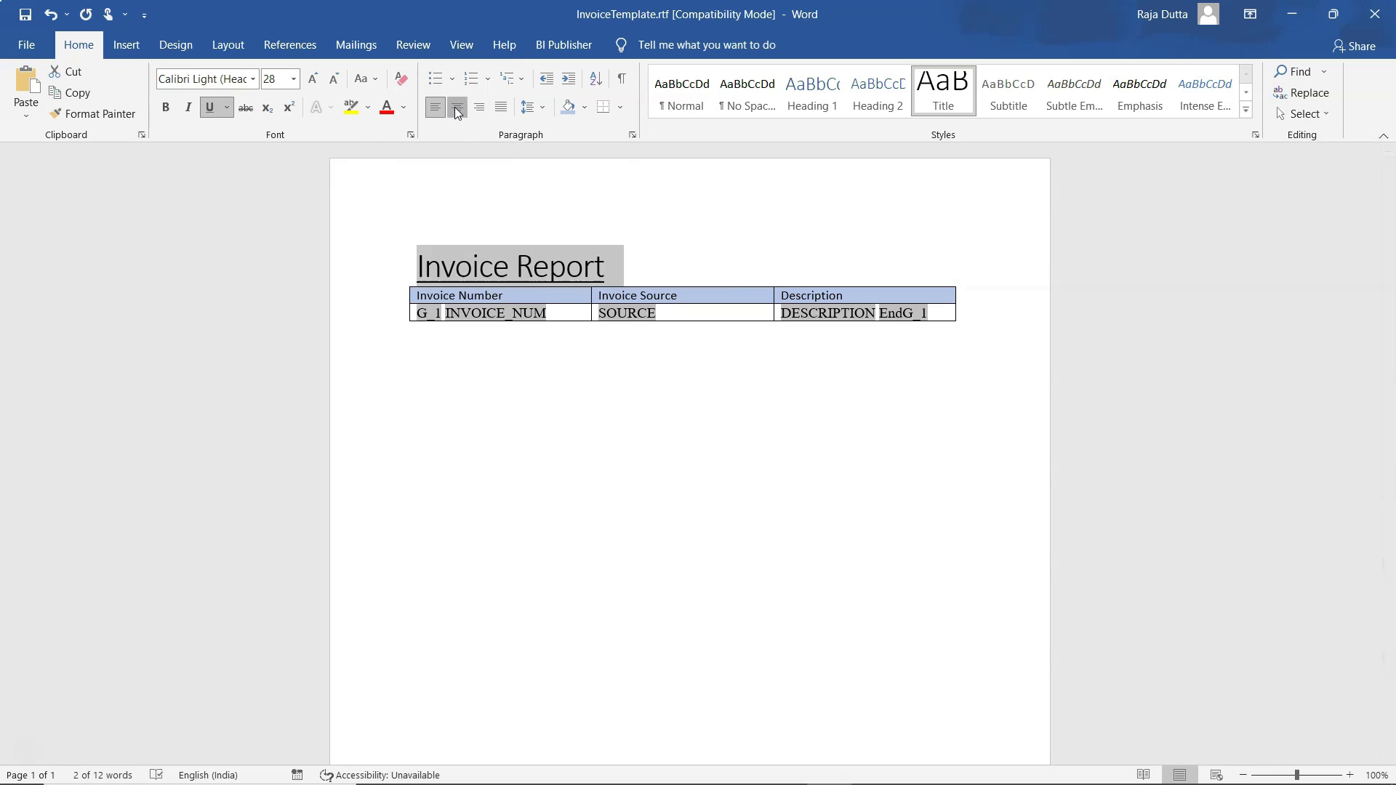
pyautogui.click(456, 108)
pyautogui.click(848, 280)
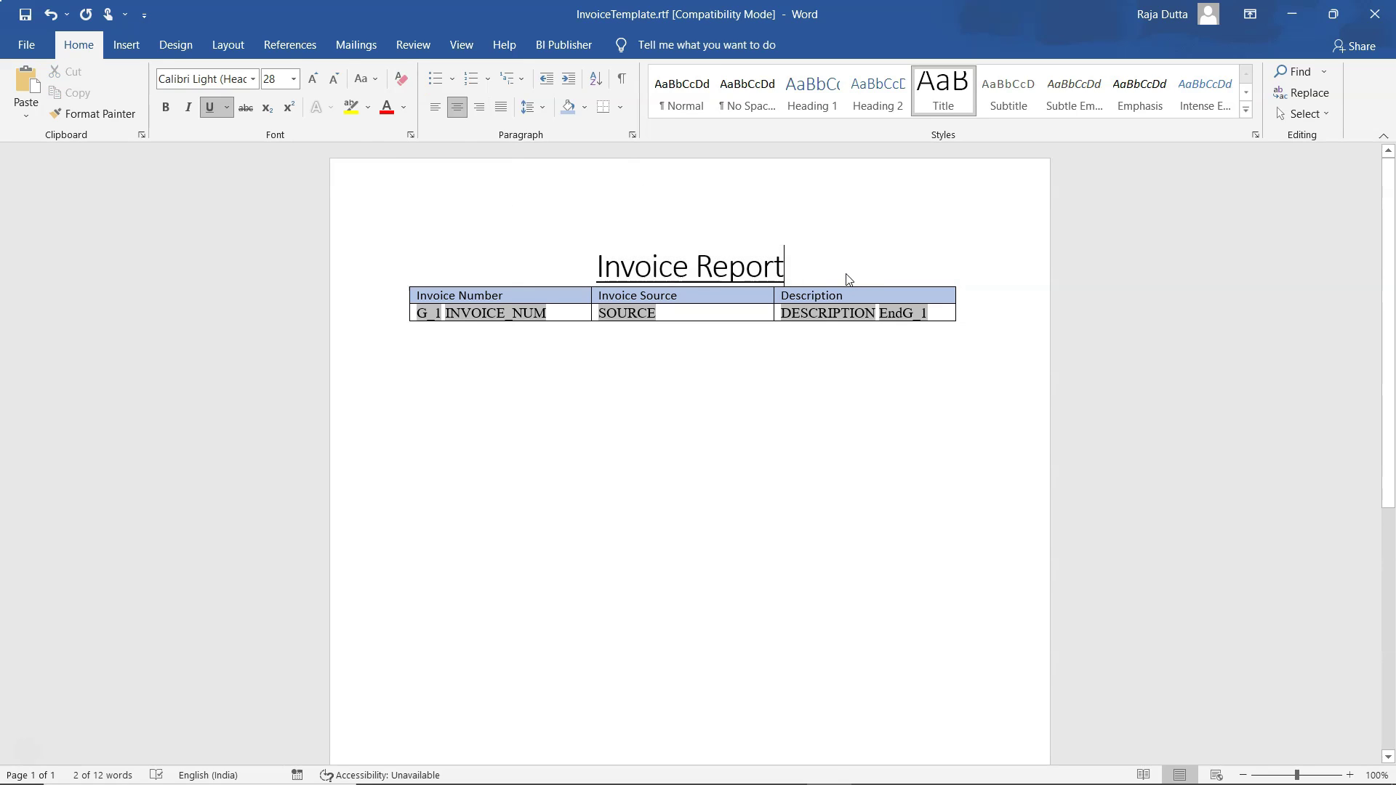
pyautogui.press('Return')
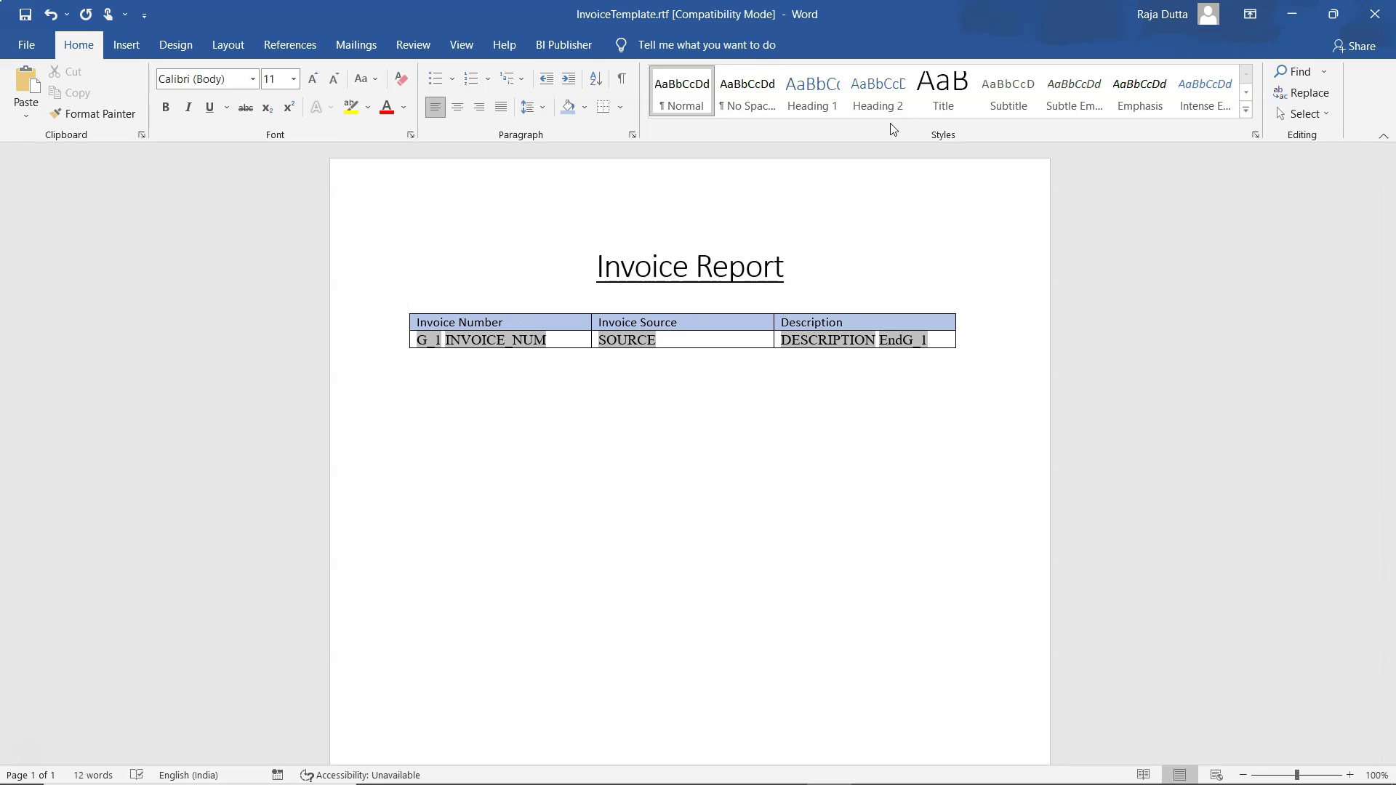
# - Preview the template as PDF and look at the report heading in the output
pyautogui.click(564, 44)
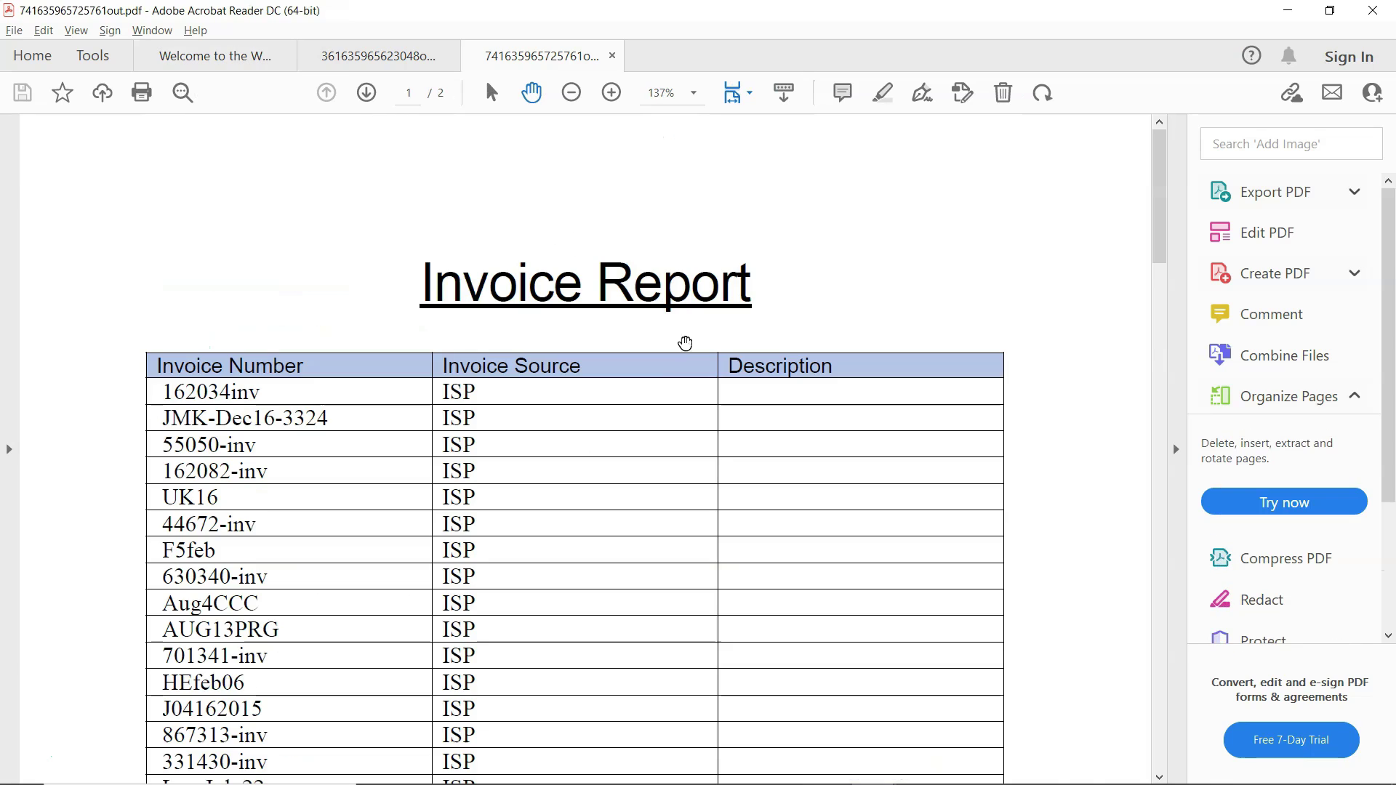
pyautogui.moveTo(1160, 172)
pyautogui.mouseDown()
pyautogui.moveTo(1188, 558)
pyautogui.moveTo(1186, 168)
pyautogui.mouseUp()
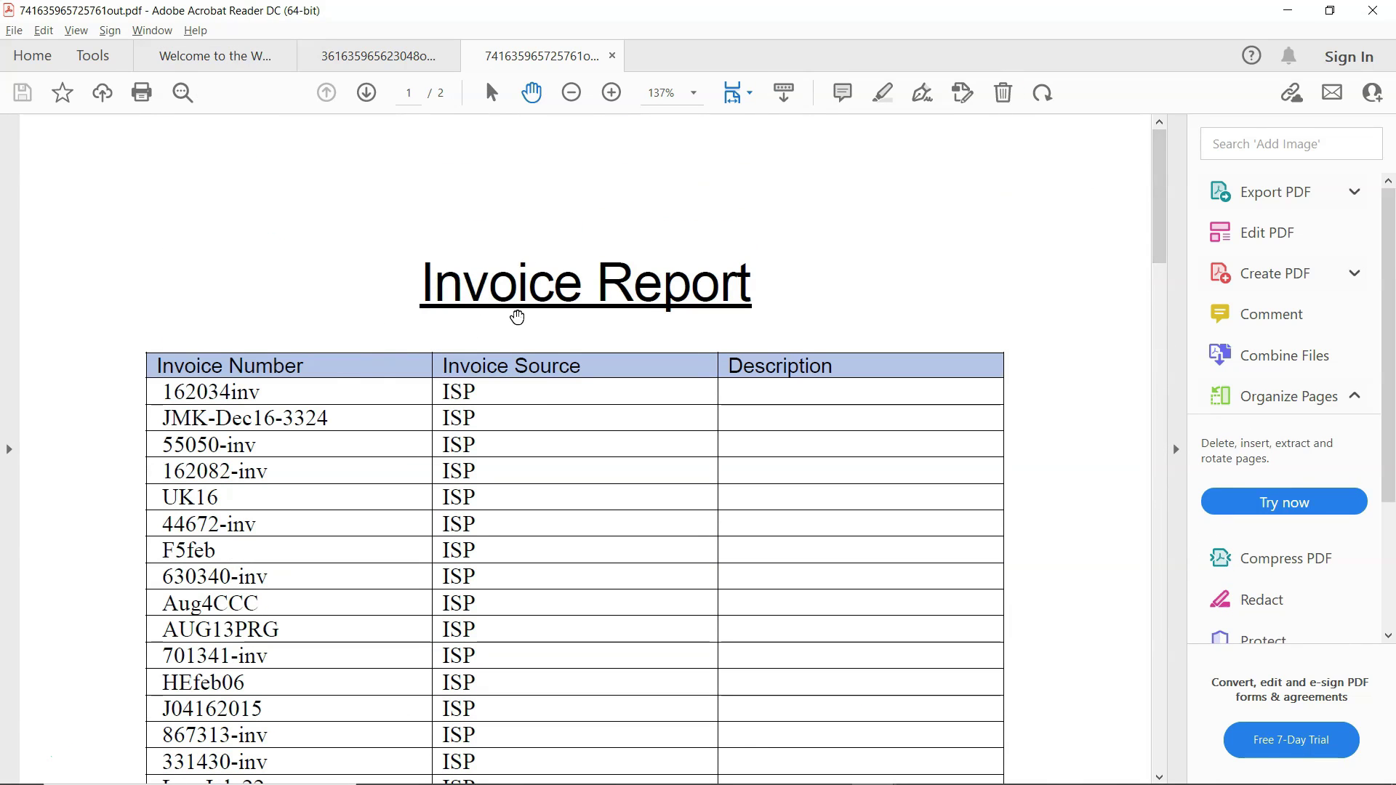
# - Switch back to Word and set the "Invoice Report" heading's font size to 16
pyautogui.hotkey('alt', 'Tab')
pyautogui.click(519, 323)
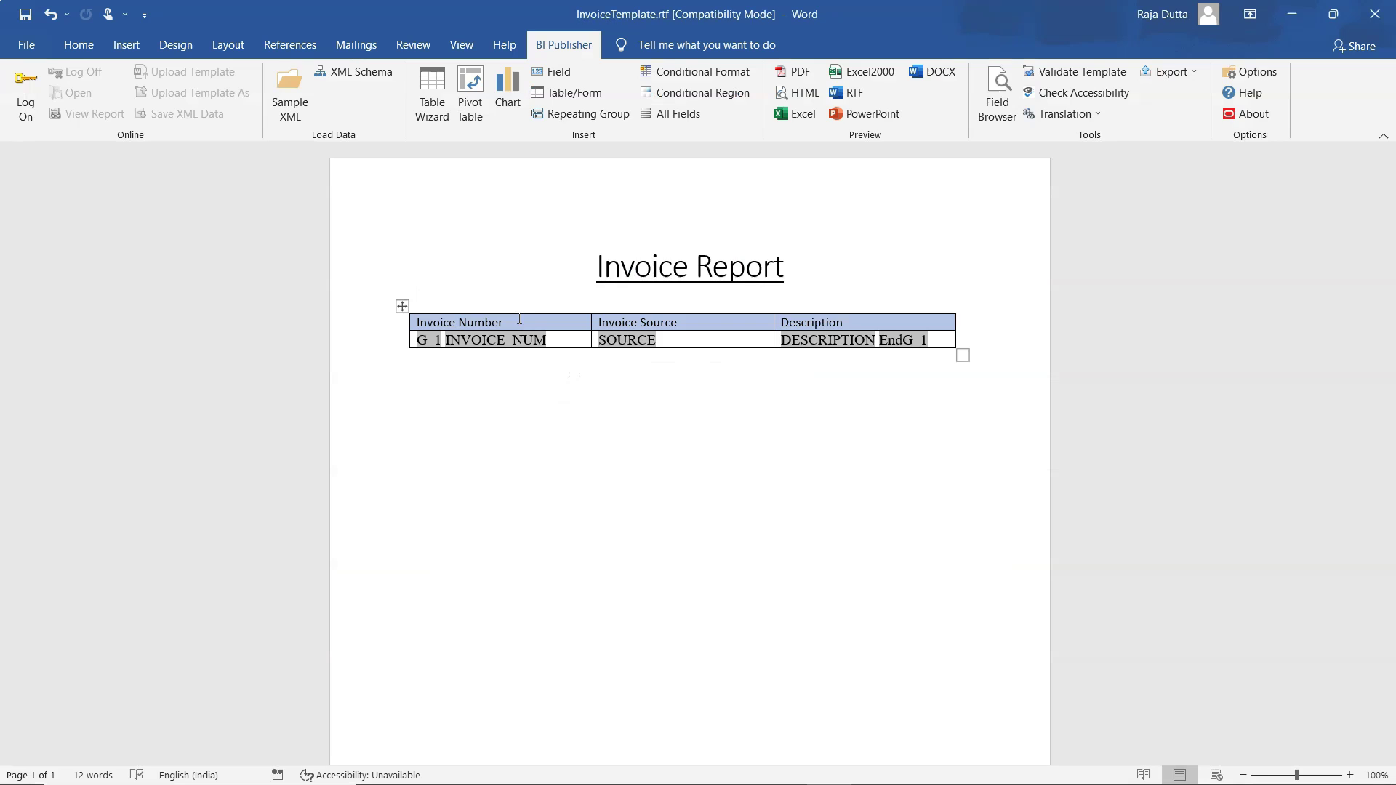
pyautogui.moveTo(791, 267); pyautogui.dragTo(595, 268)
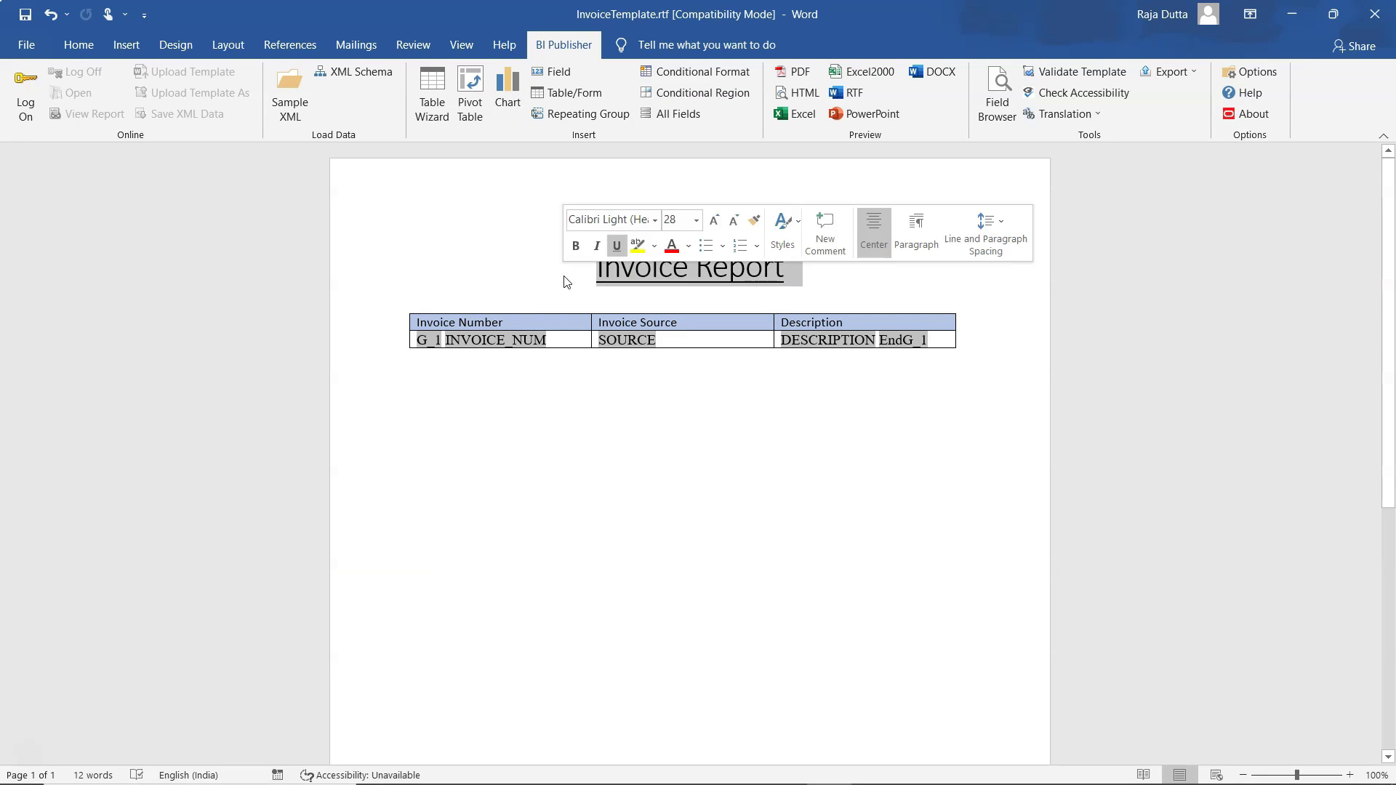
pyautogui.click(75, 46)
pyautogui.click(280, 78)
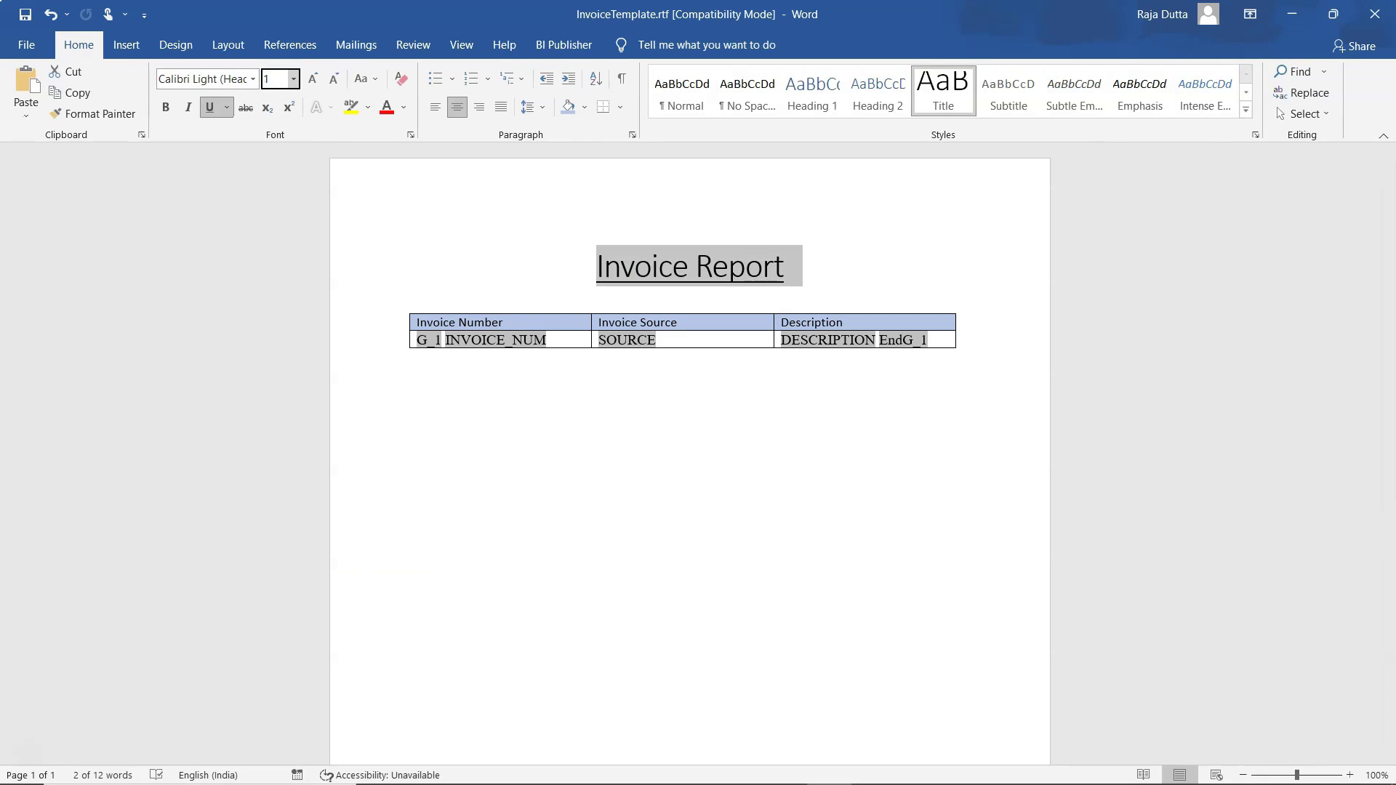
pyautogui.click(792, 285)
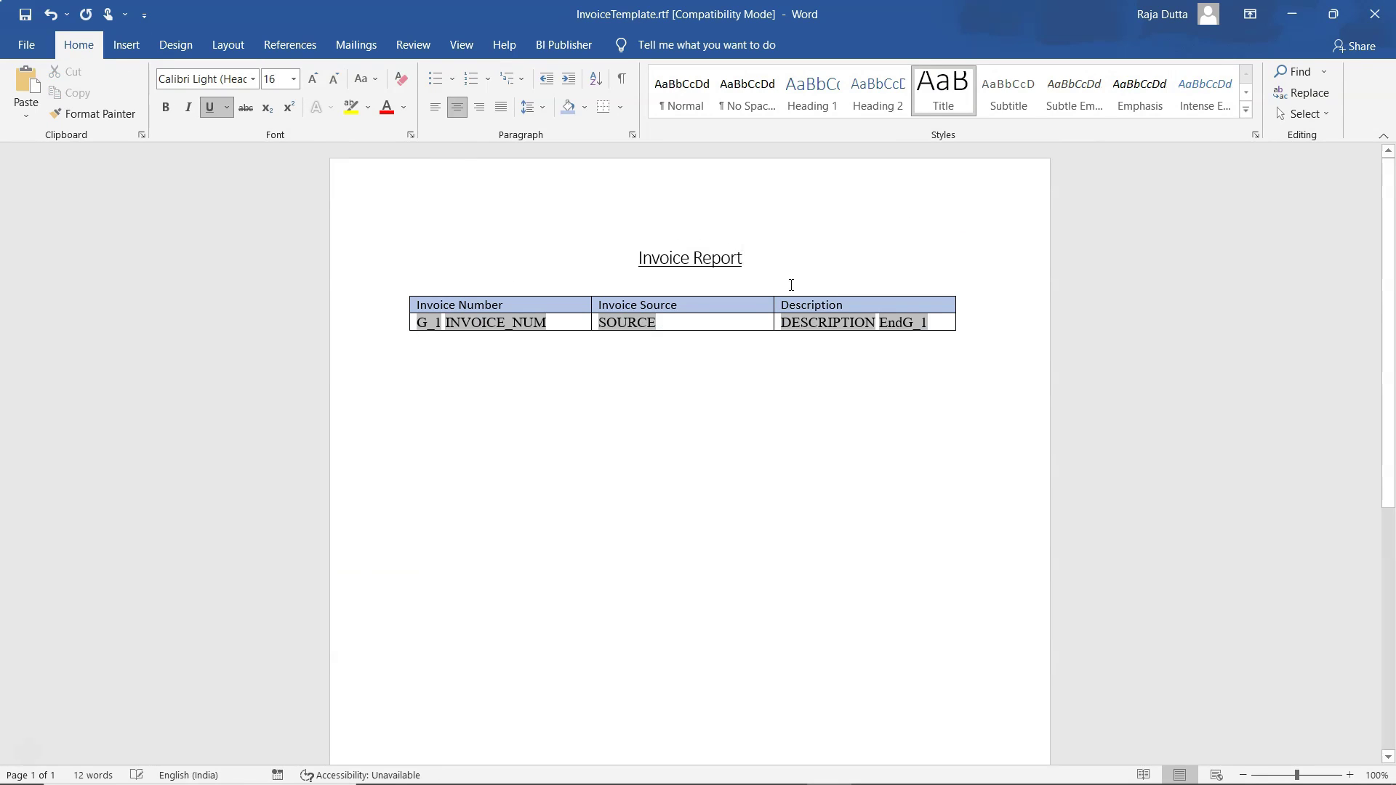
# - Compare the PDF output in Acrobat Reader with the "Provide a Report Name" requirement and inspect the table on both pages
pyautogui.hotkey('alt', 'Tab')
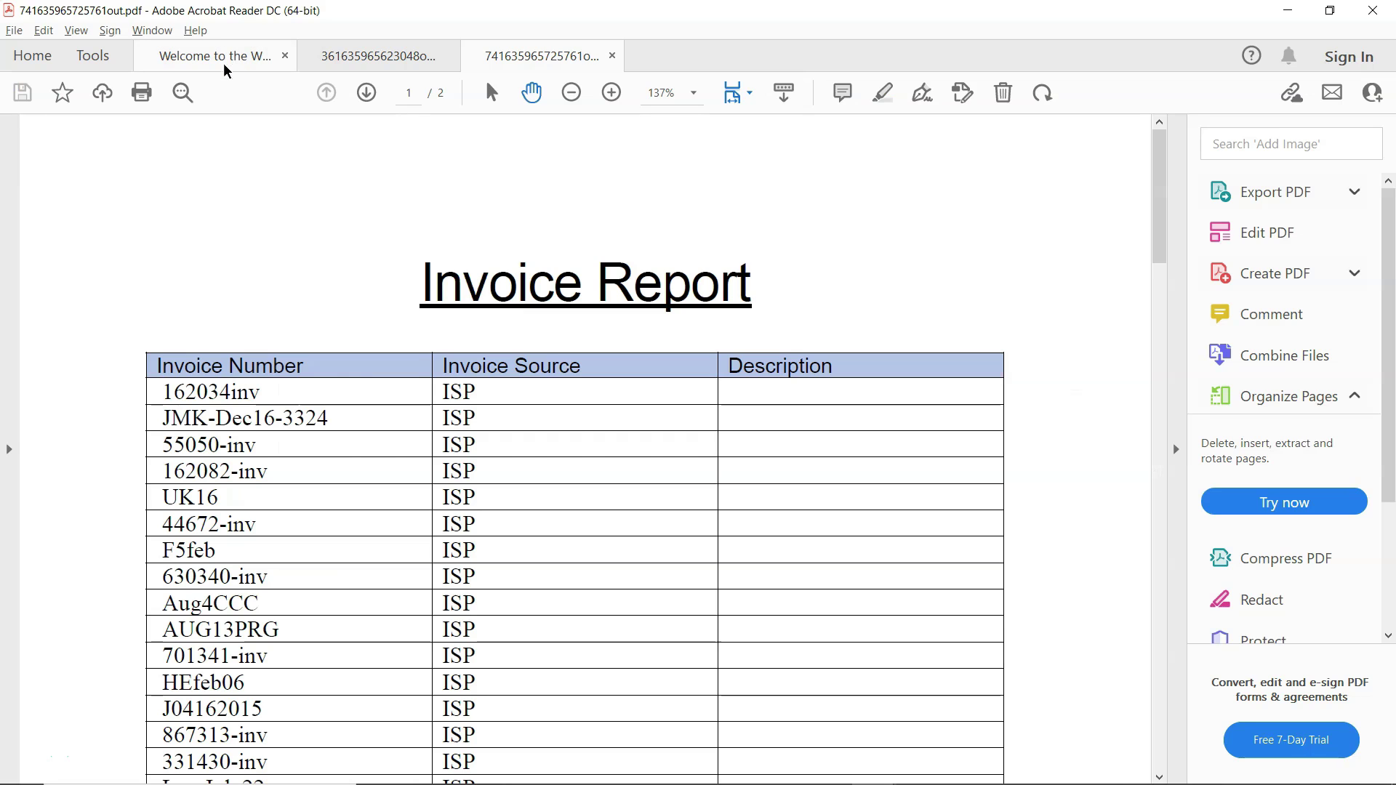
pyautogui.click(226, 58)
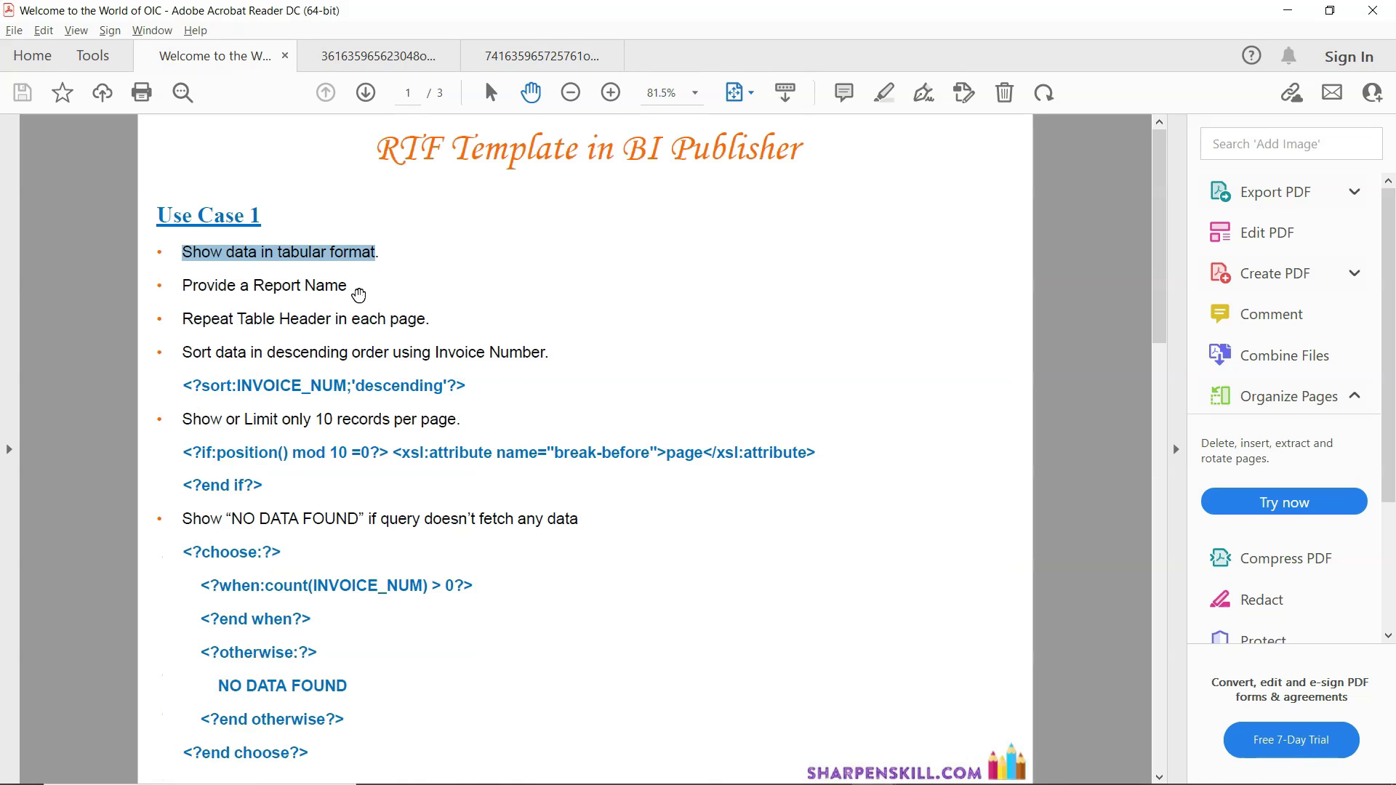
pyautogui.moveTo(359, 294); pyautogui.dragTo(193, 286)
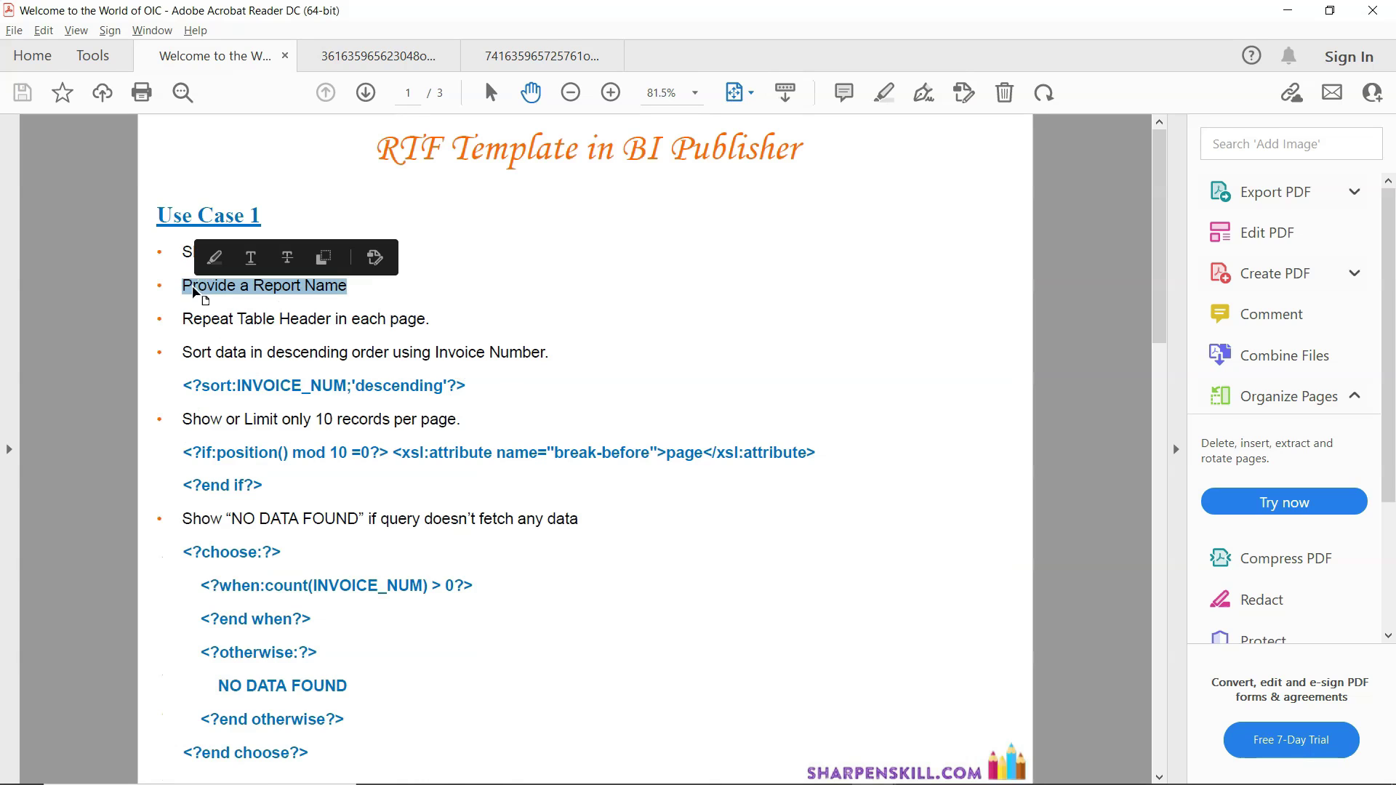
pyautogui.click(544, 52)
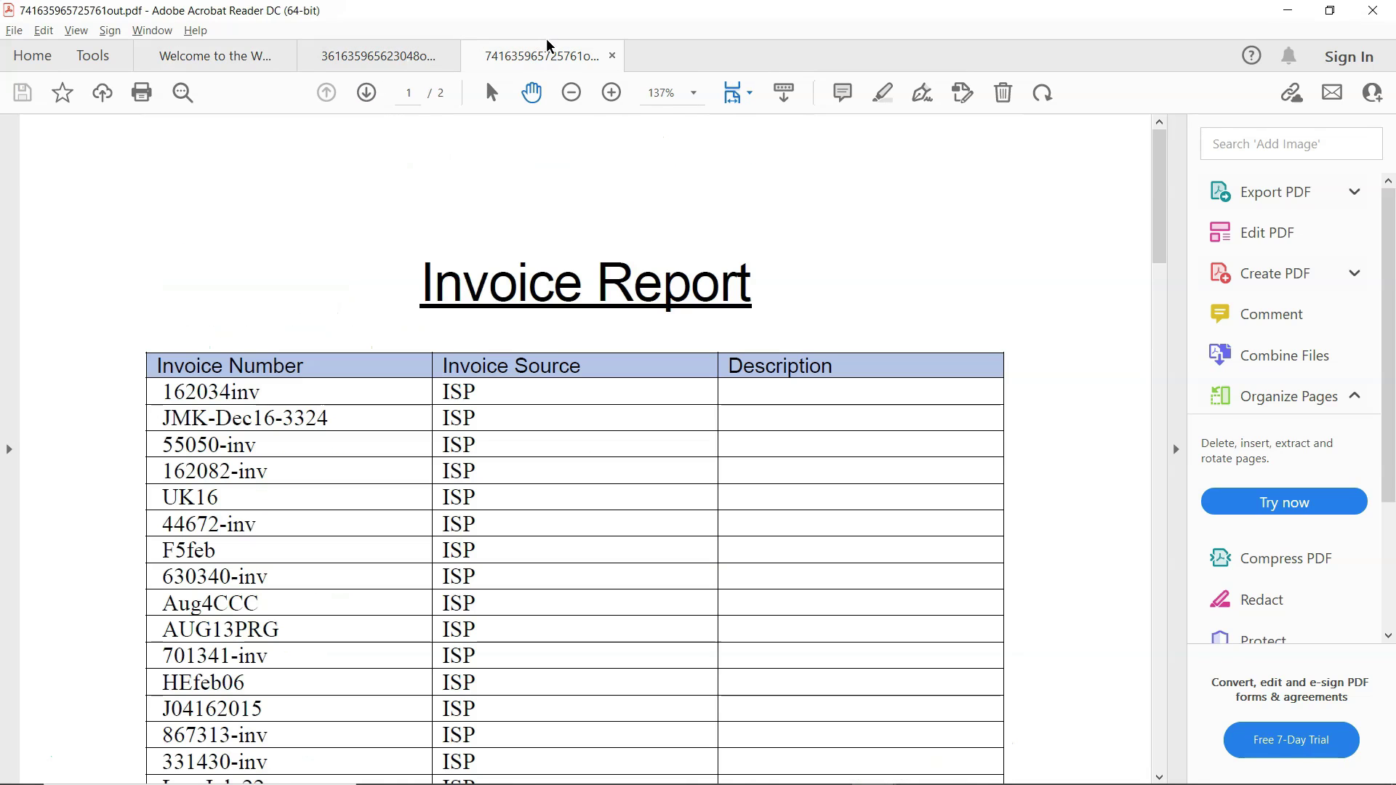
pyautogui.moveTo(1159, 166); pyautogui.dragTo(1179, 461)
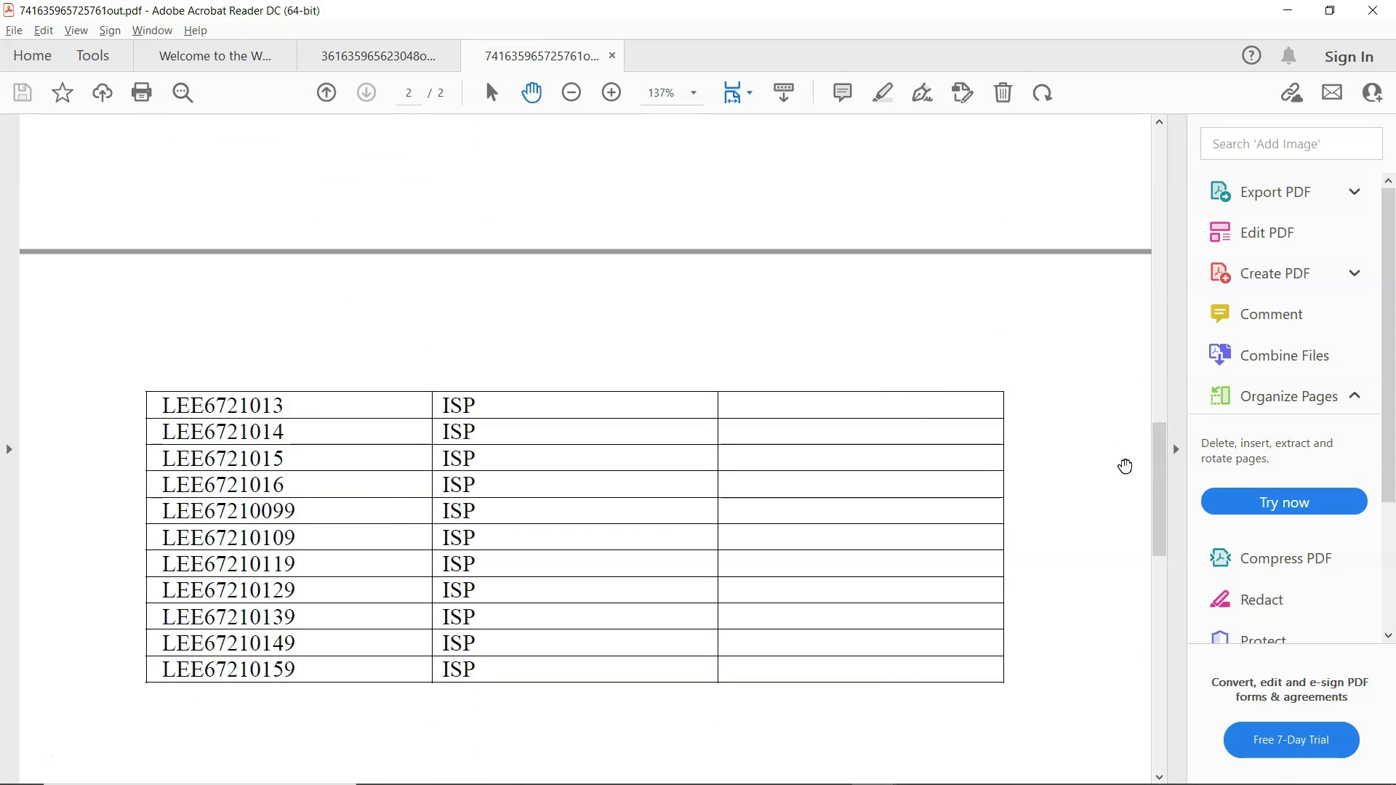
pyautogui.moveTo(1160, 490); pyautogui.dragTo(1142, 195)
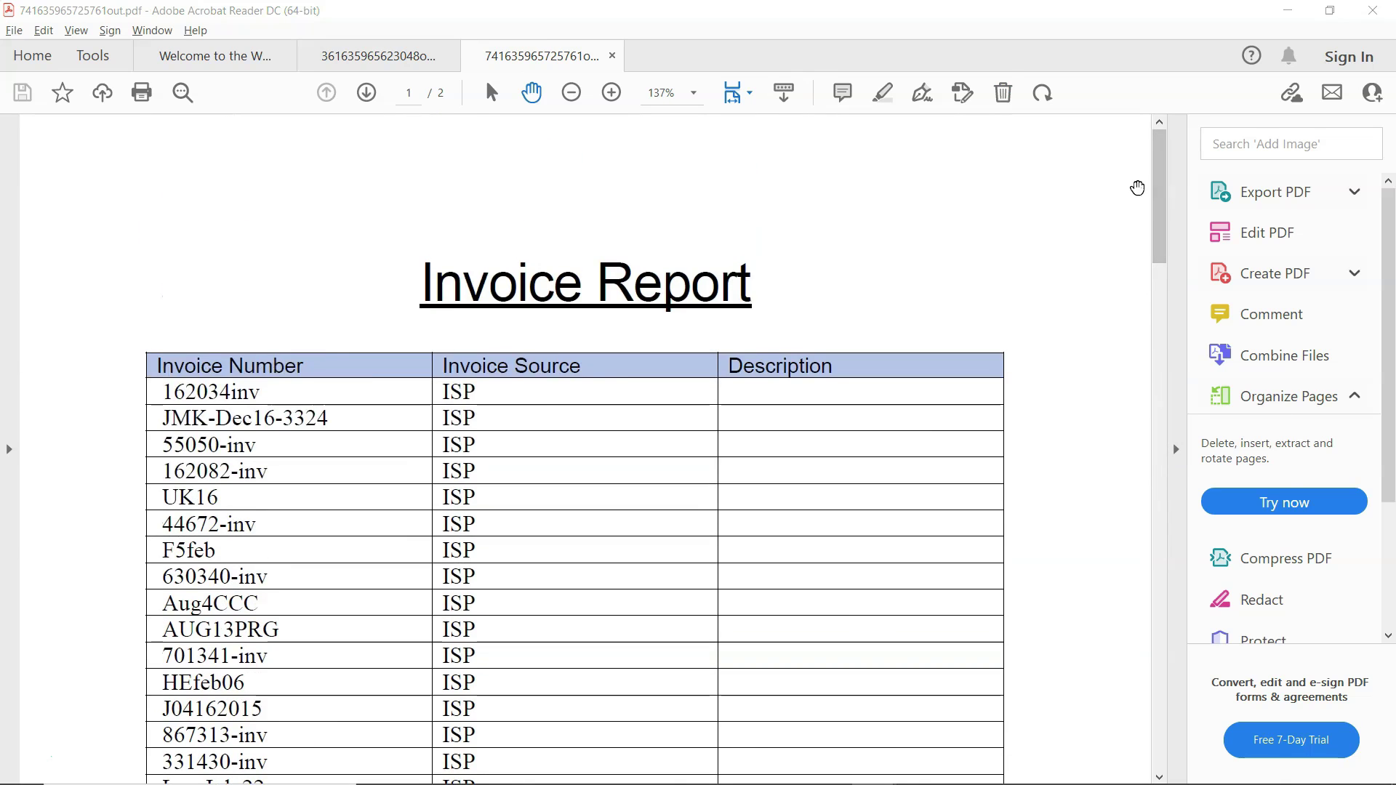
# - In Word, set the table's header row to repeat at the top of each page and preview the template as PDF
pyautogui.hotkey('alt', 'Tab')
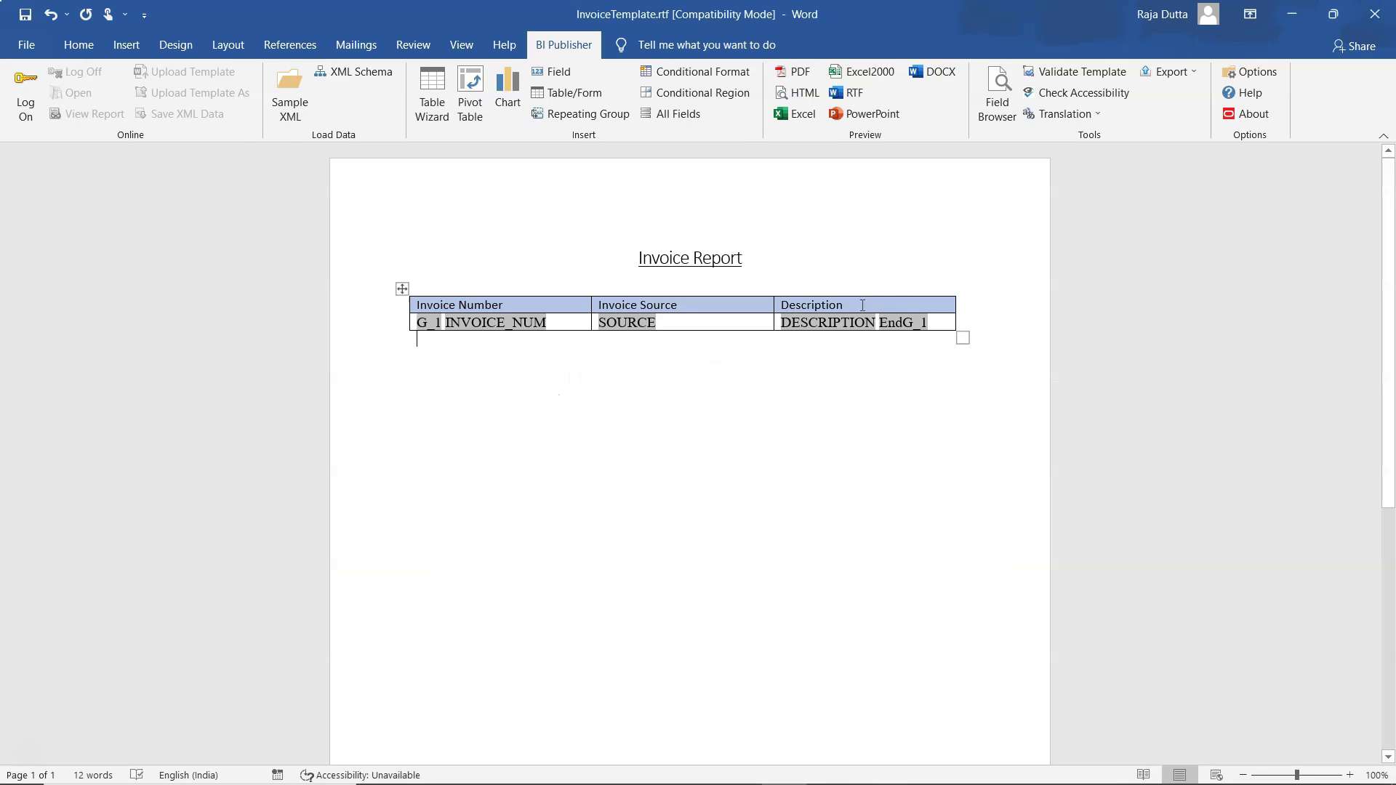
pyautogui.moveTo(863, 305); pyautogui.dragTo(442, 302)
pyautogui.rightClick(443, 302)
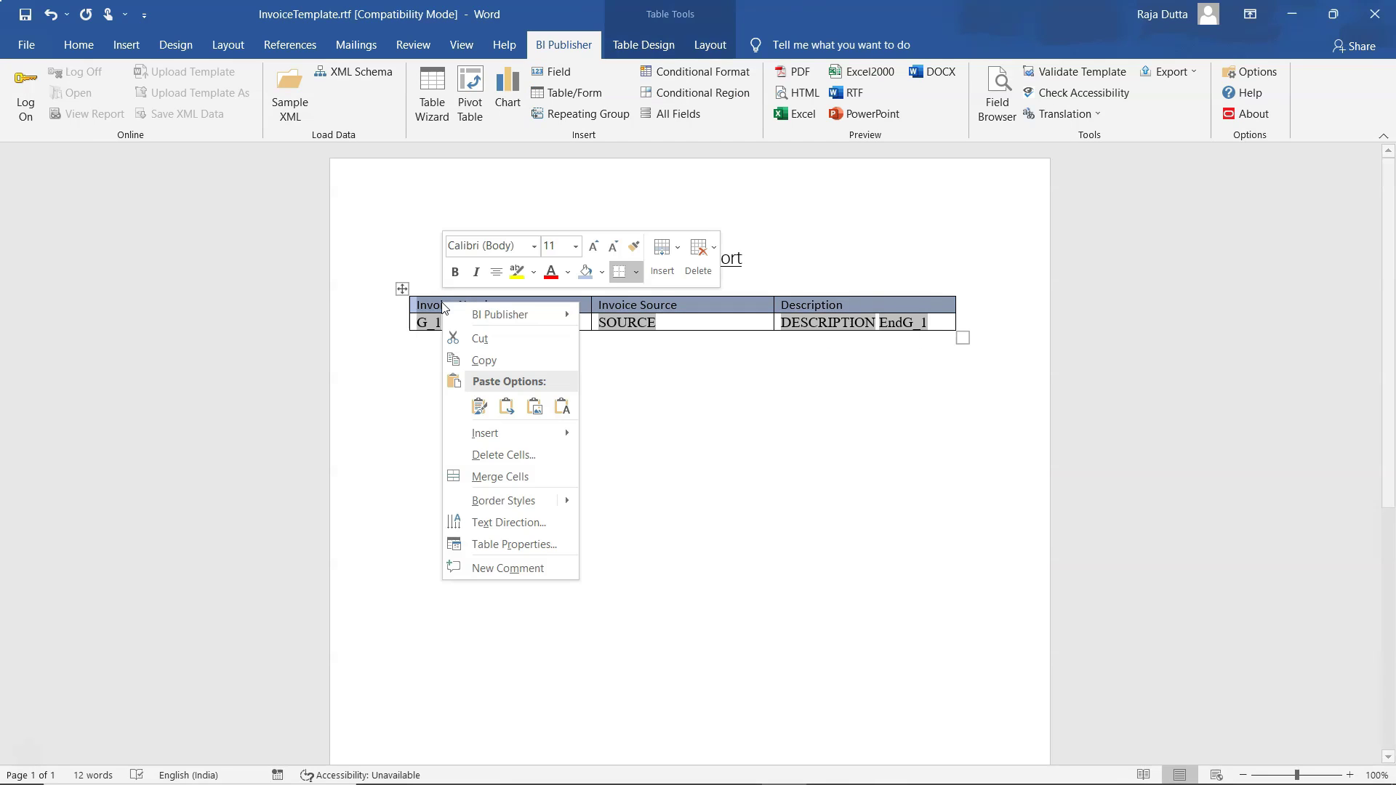
pyautogui.click(515, 545)
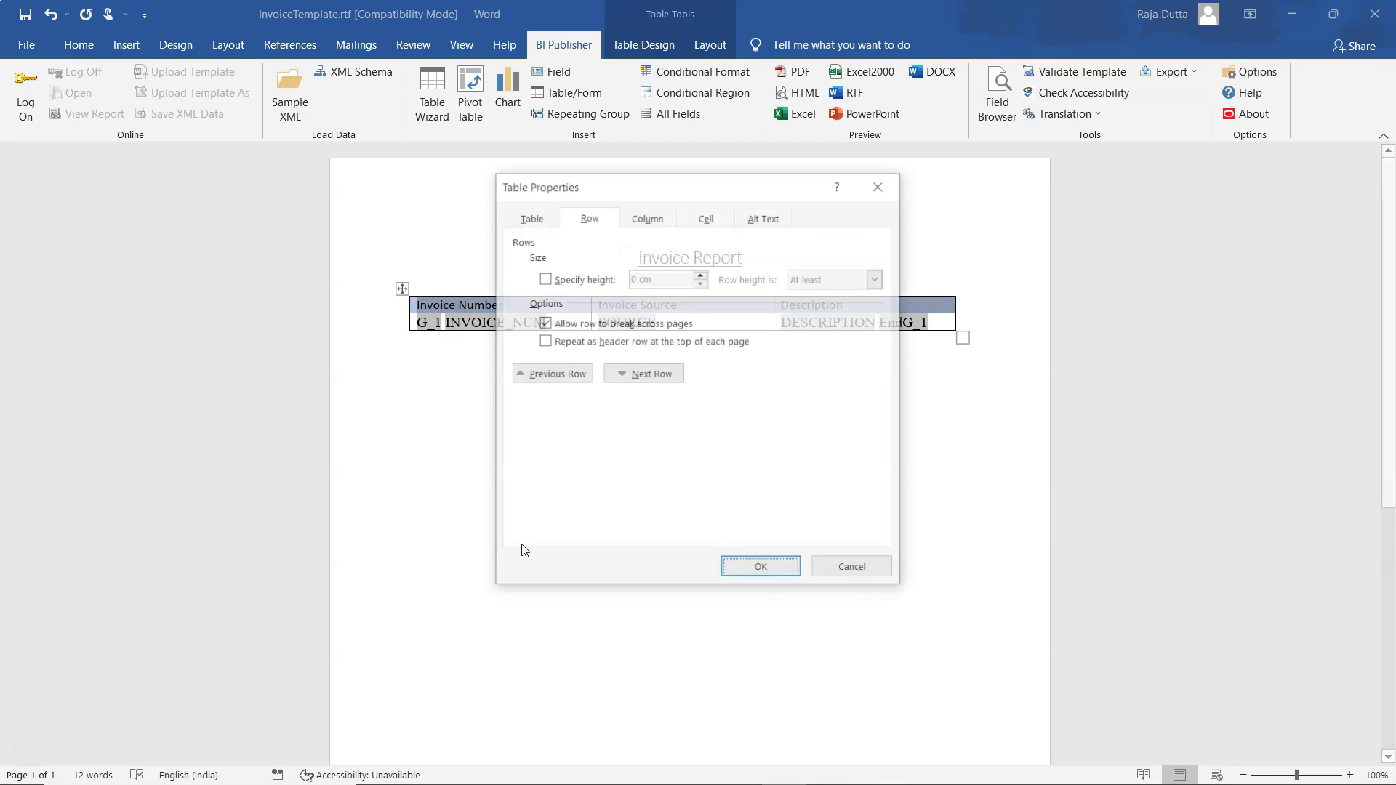
pyautogui.click(587, 344)
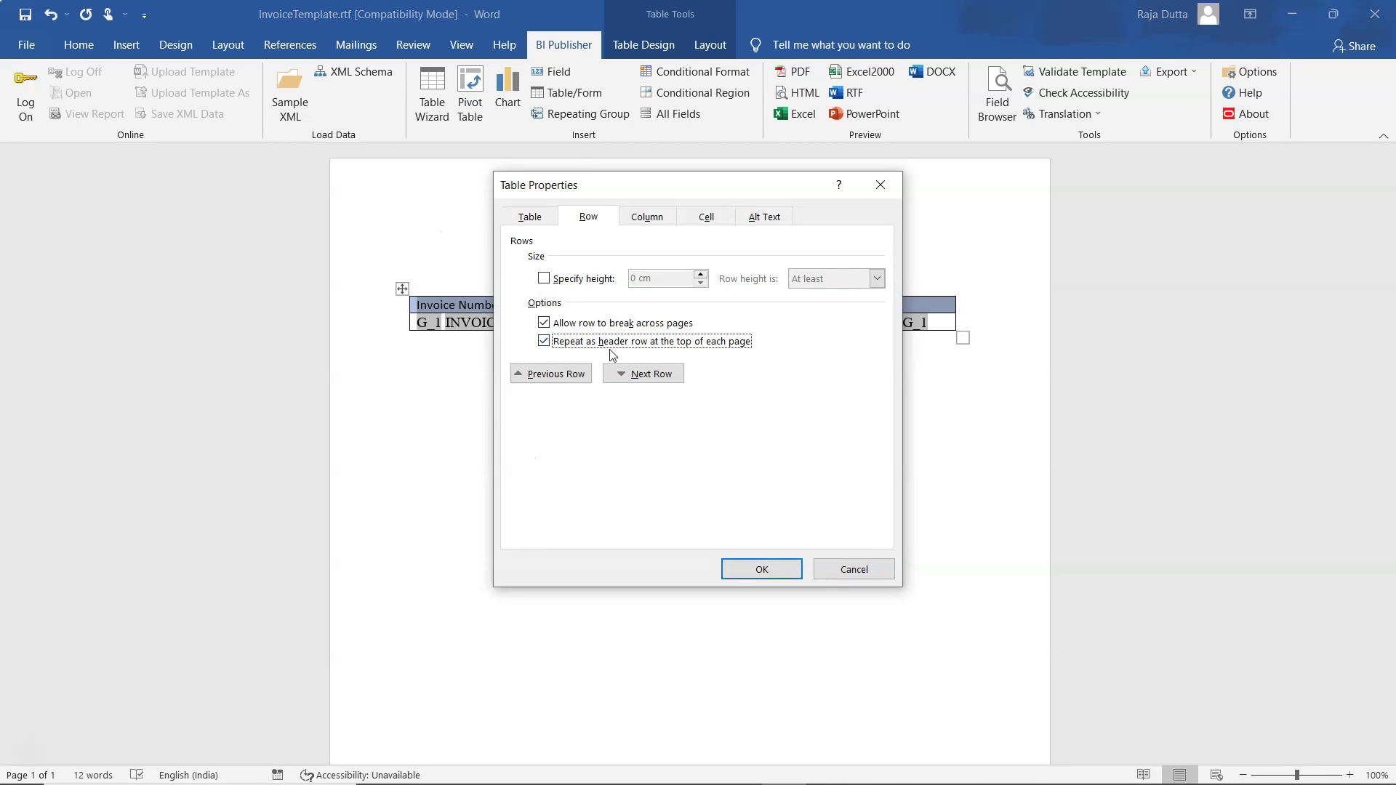
pyautogui.click(773, 574)
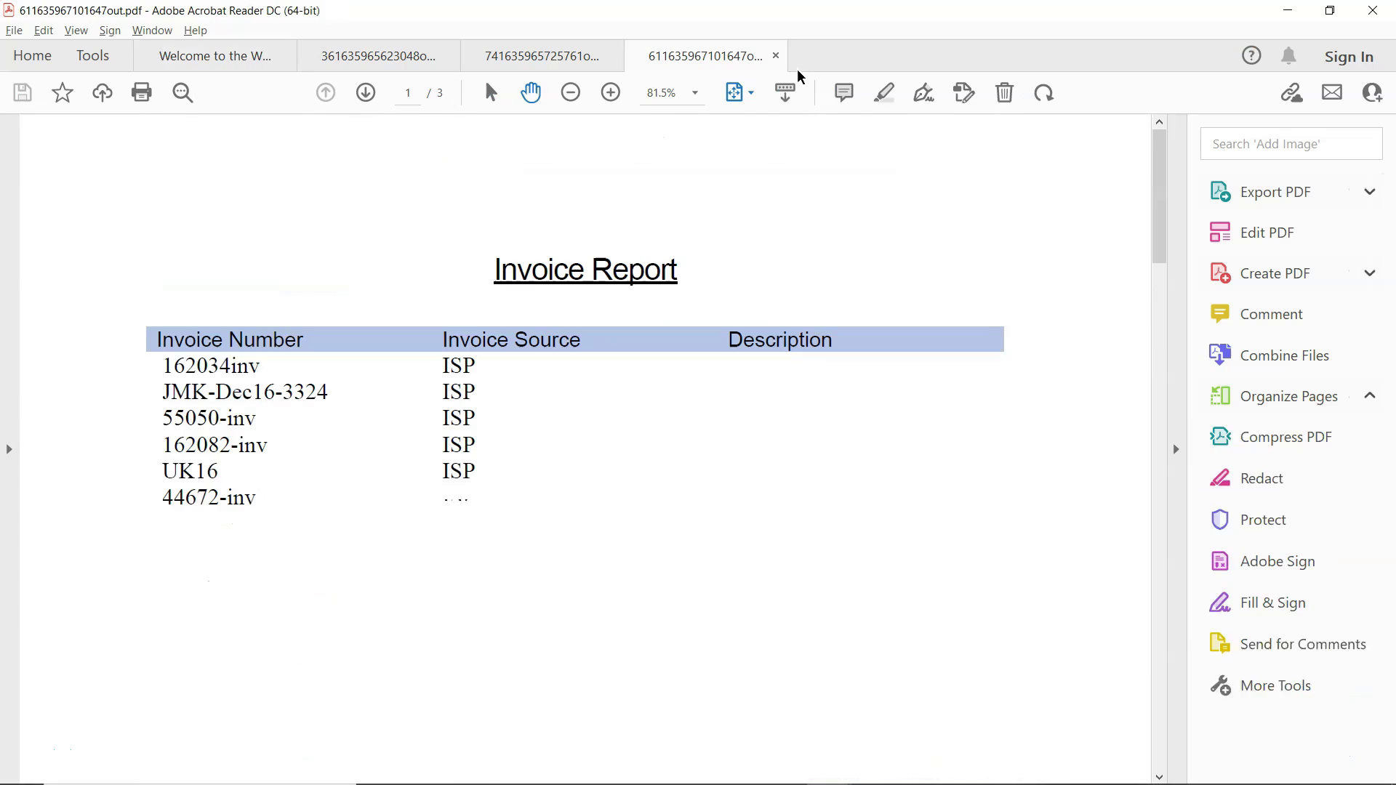
# - Look through the new PDF to check the table header on the first and second pages
pyautogui.moveTo(1160, 182); pyautogui.dragTo(1169, 218)
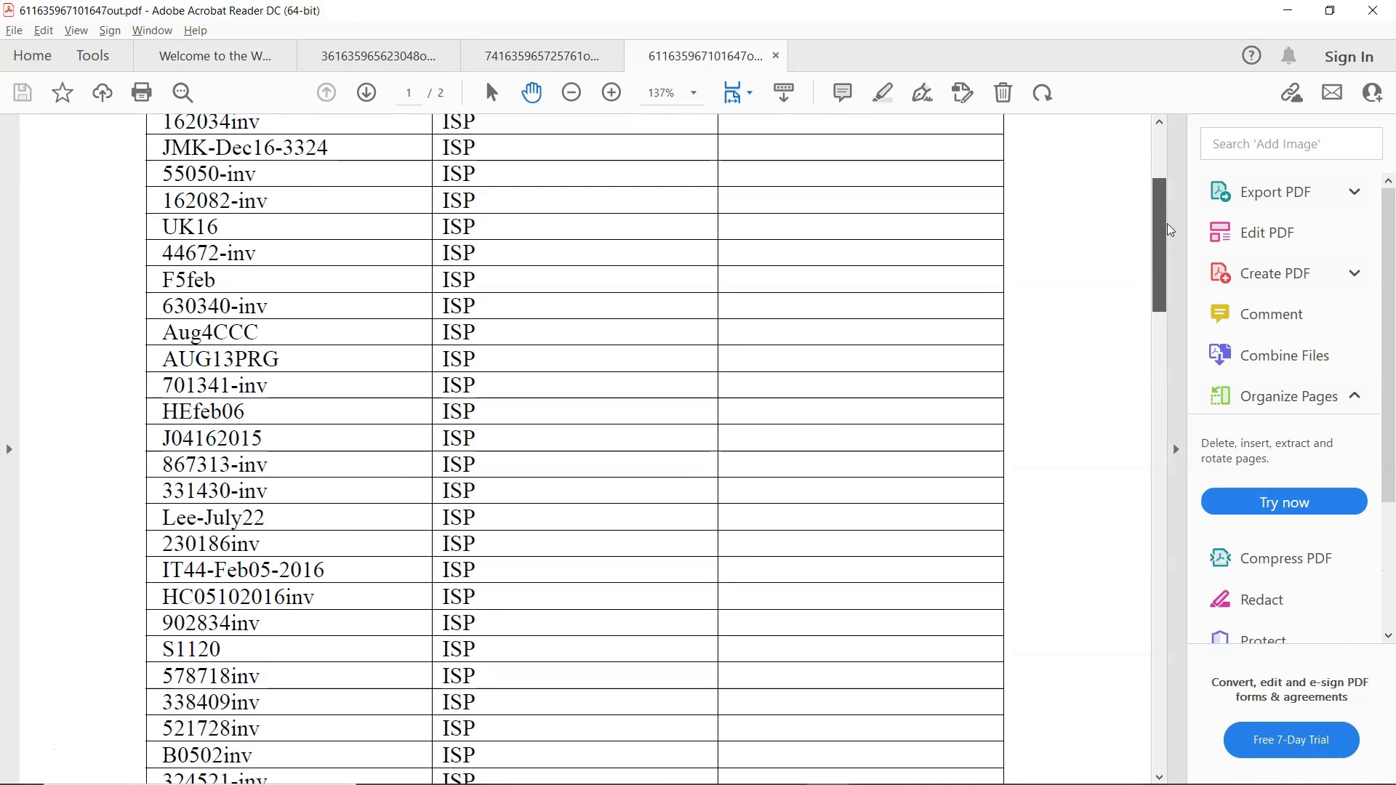
pyautogui.scroll(3, 1163, 208)
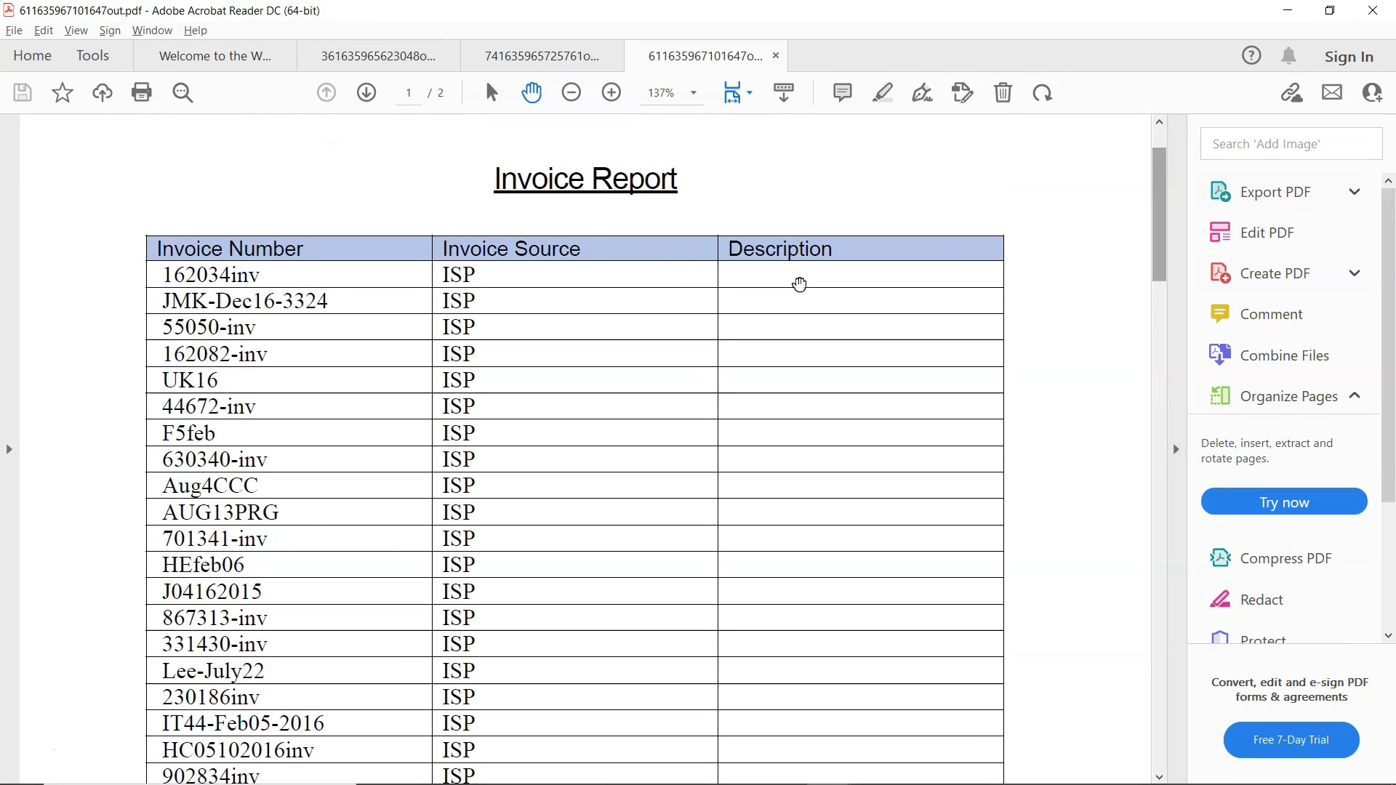
pyautogui.moveTo(1158, 185); pyautogui.dragTo(1158, 459)
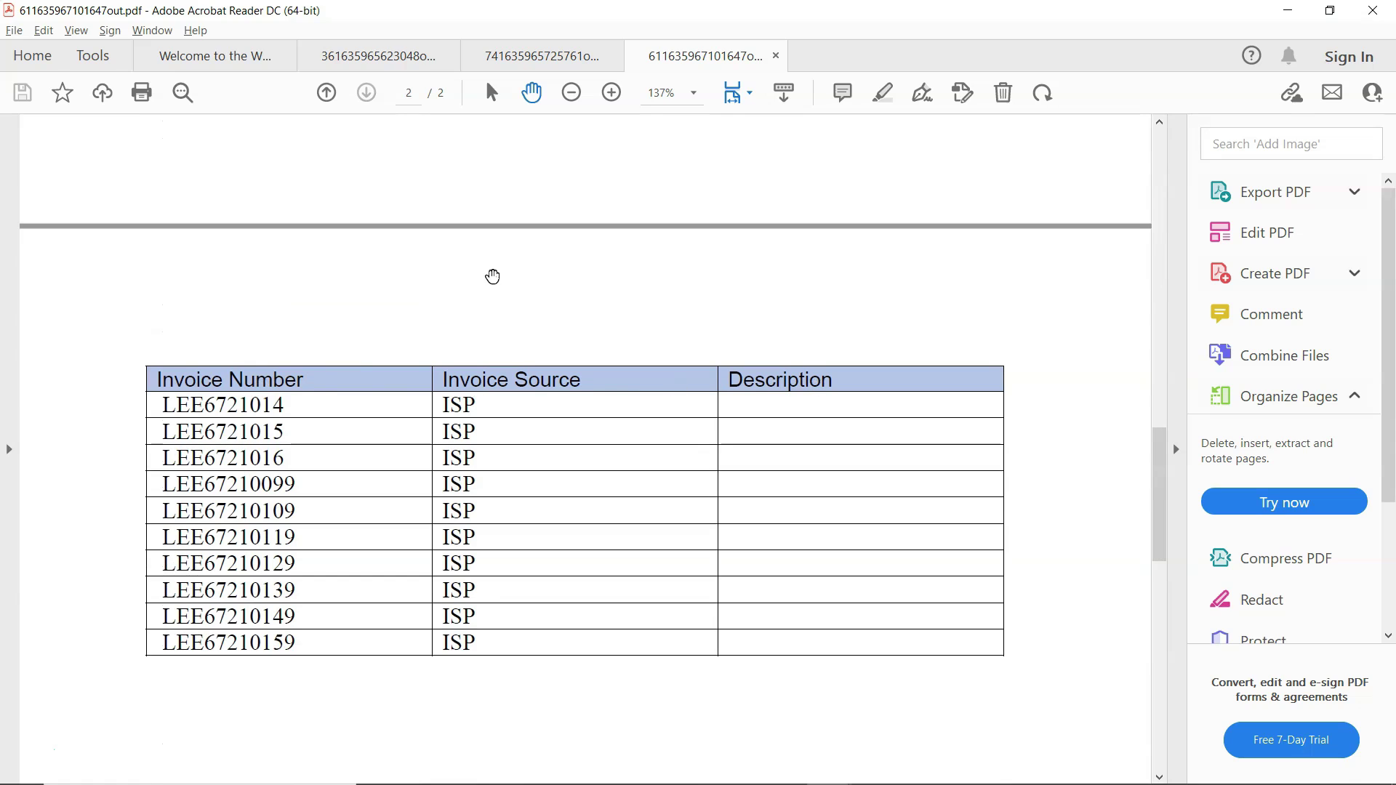
# - Review the Use Case 1 requirements on repeating the table header and sorting by Invoice Number, and switch back to Word
pyautogui.click(229, 64)
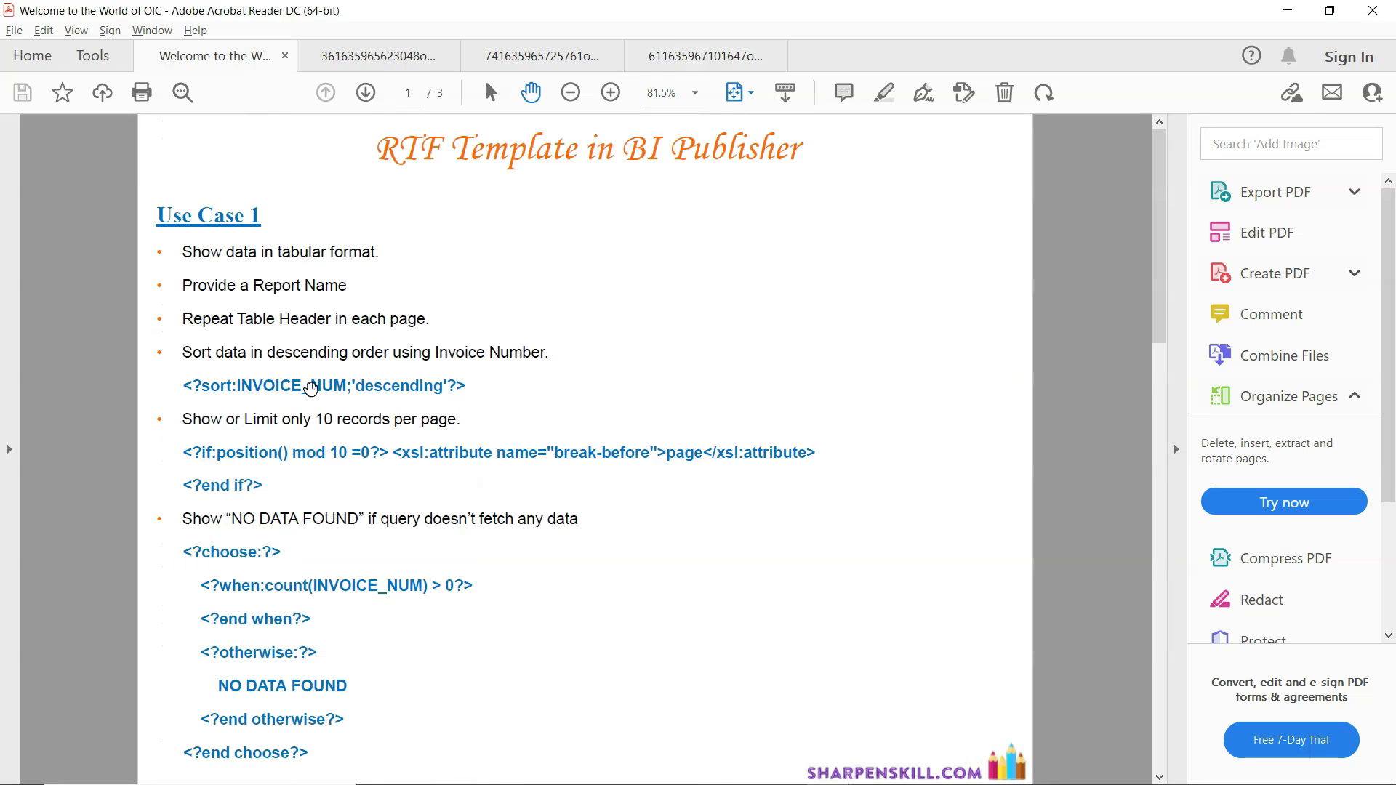
pyautogui.moveTo(182, 321); pyautogui.dragTo(432, 316)
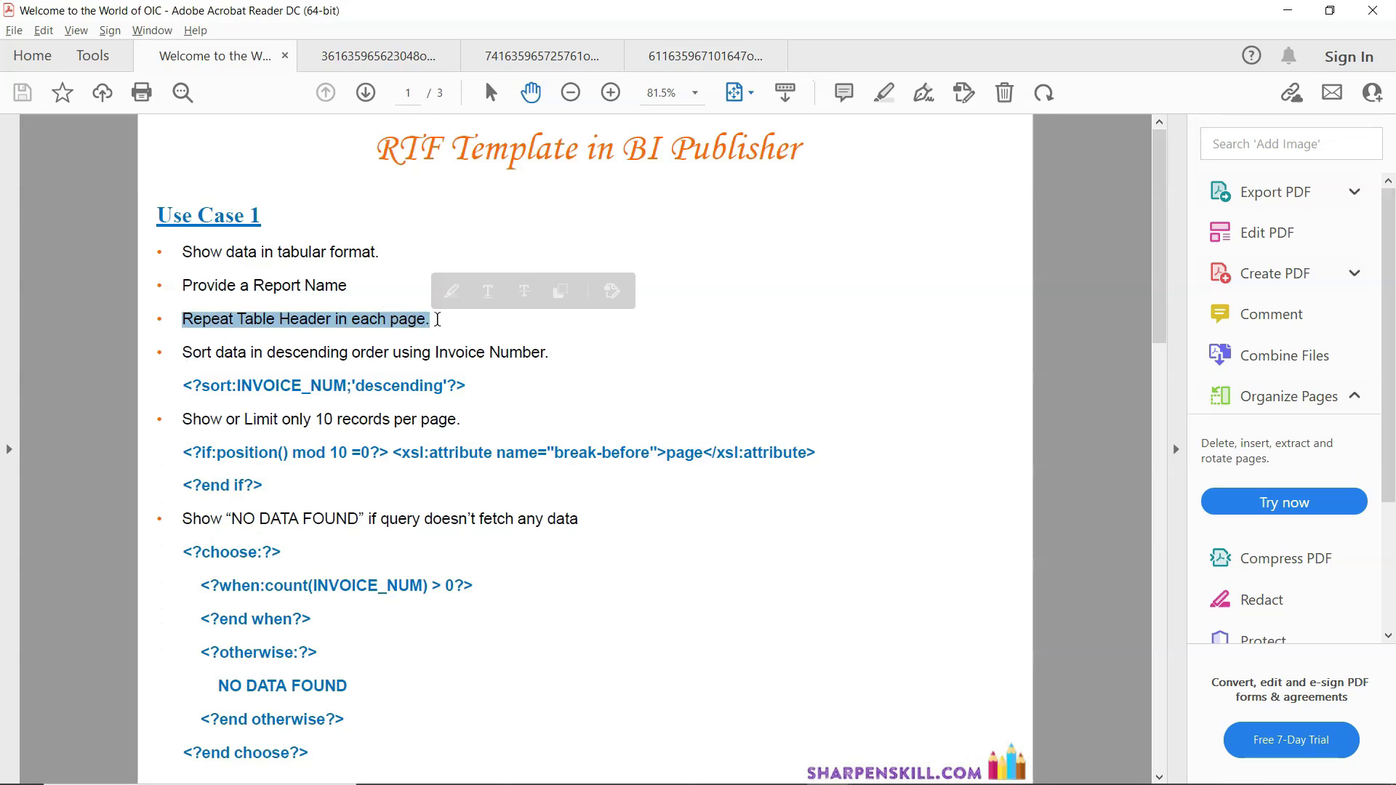
pyautogui.click(437, 320)
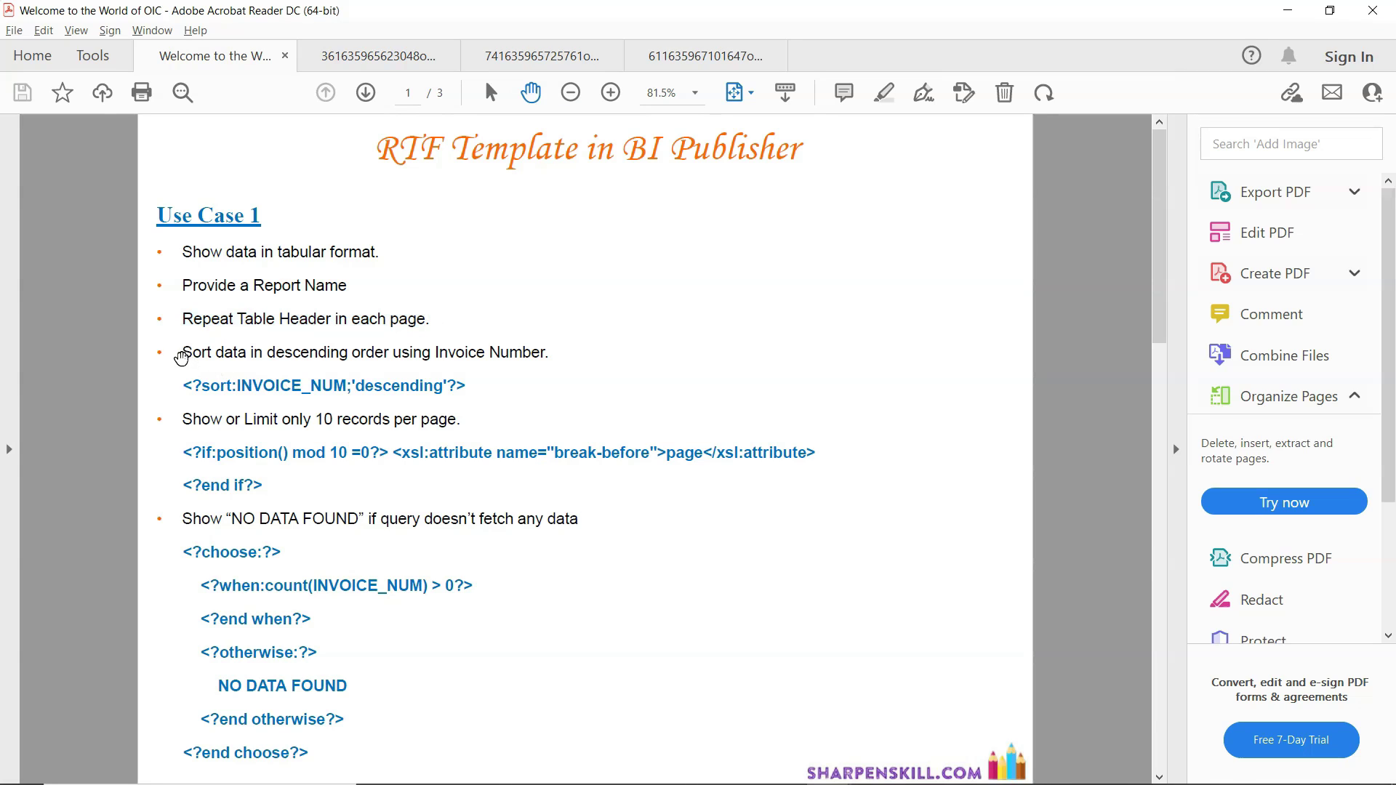
pyautogui.moveTo(182, 353); pyautogui.dragTo(546, 353)
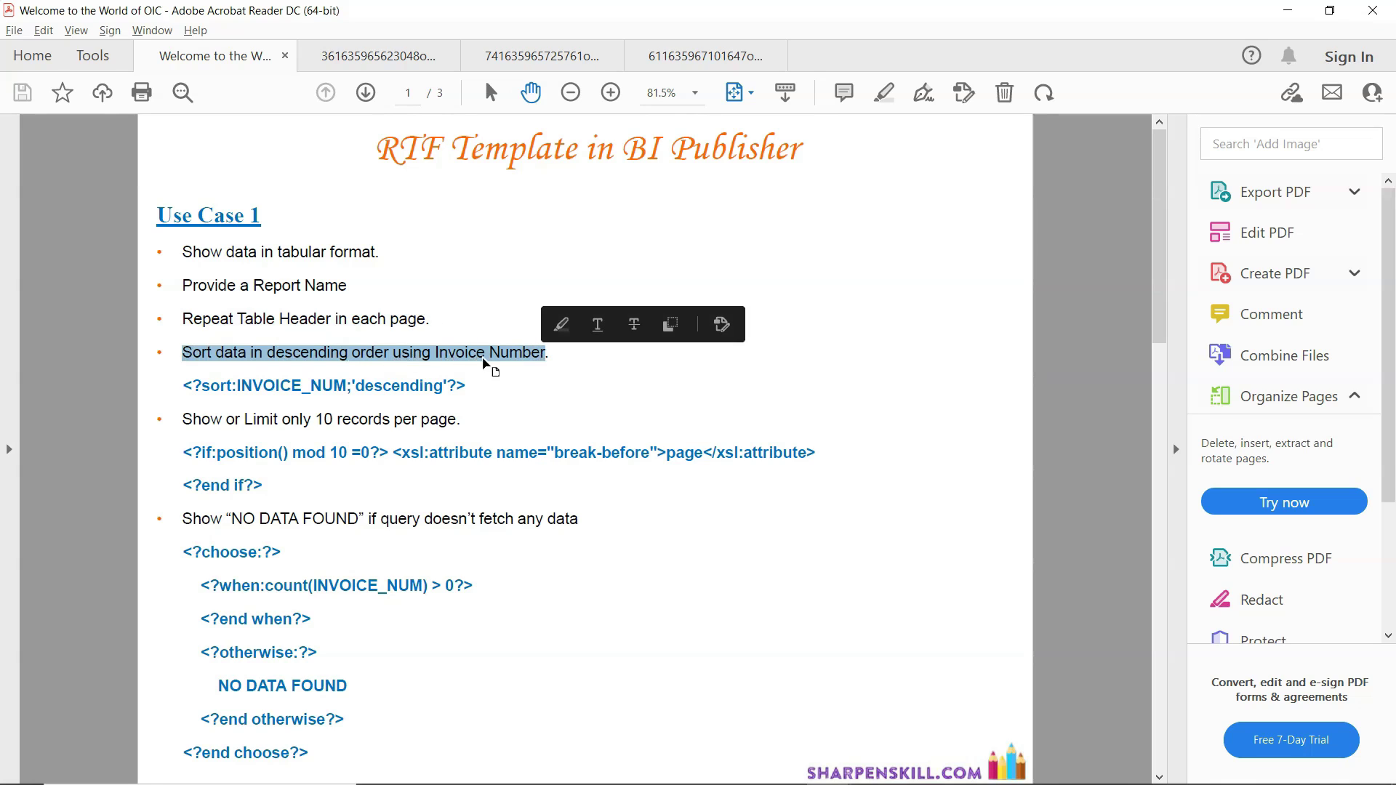
pyautogui.hotkey('alt', 'Tab')
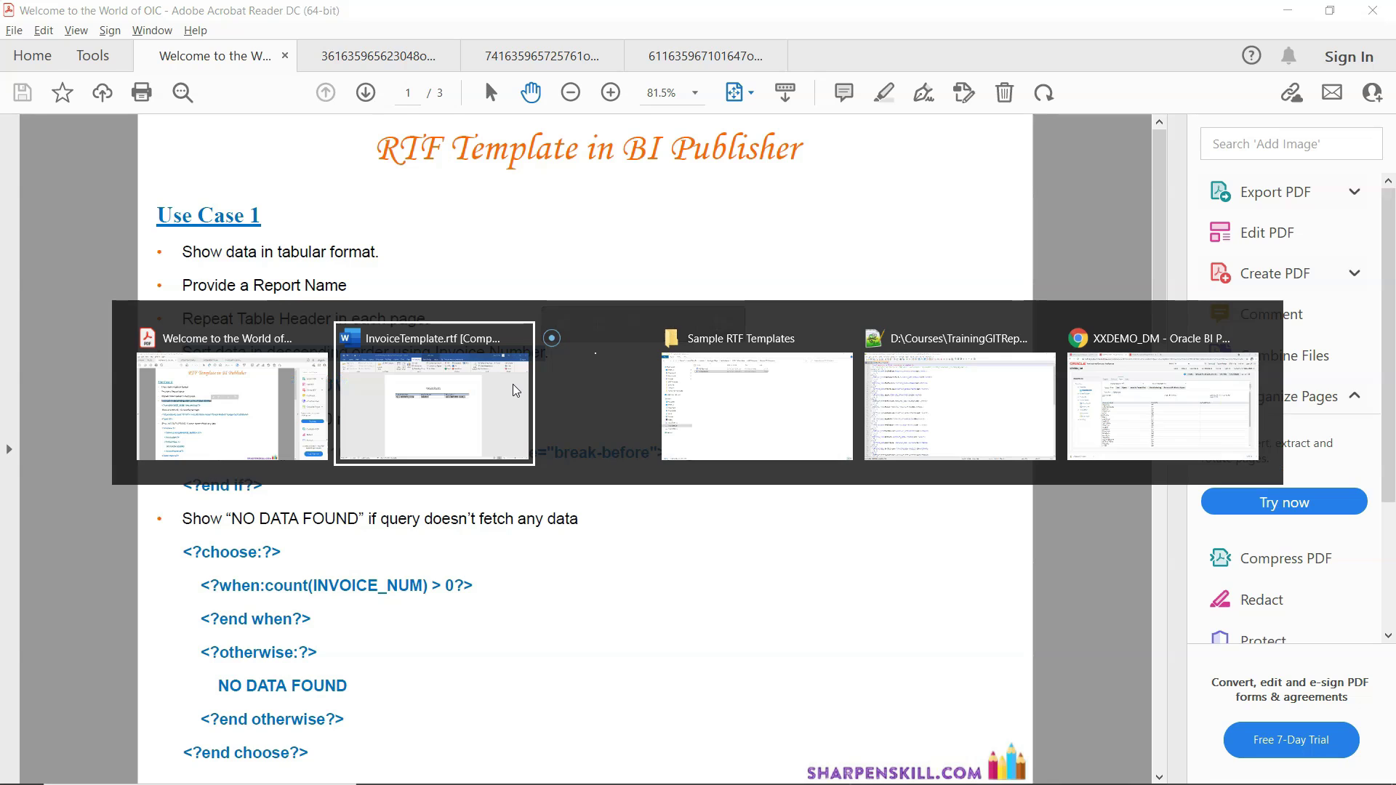
# - In Word, open the BI Publisher properties of the INVOICE_NUM field and examine its advanced code
pyautogui.click(513, 384)
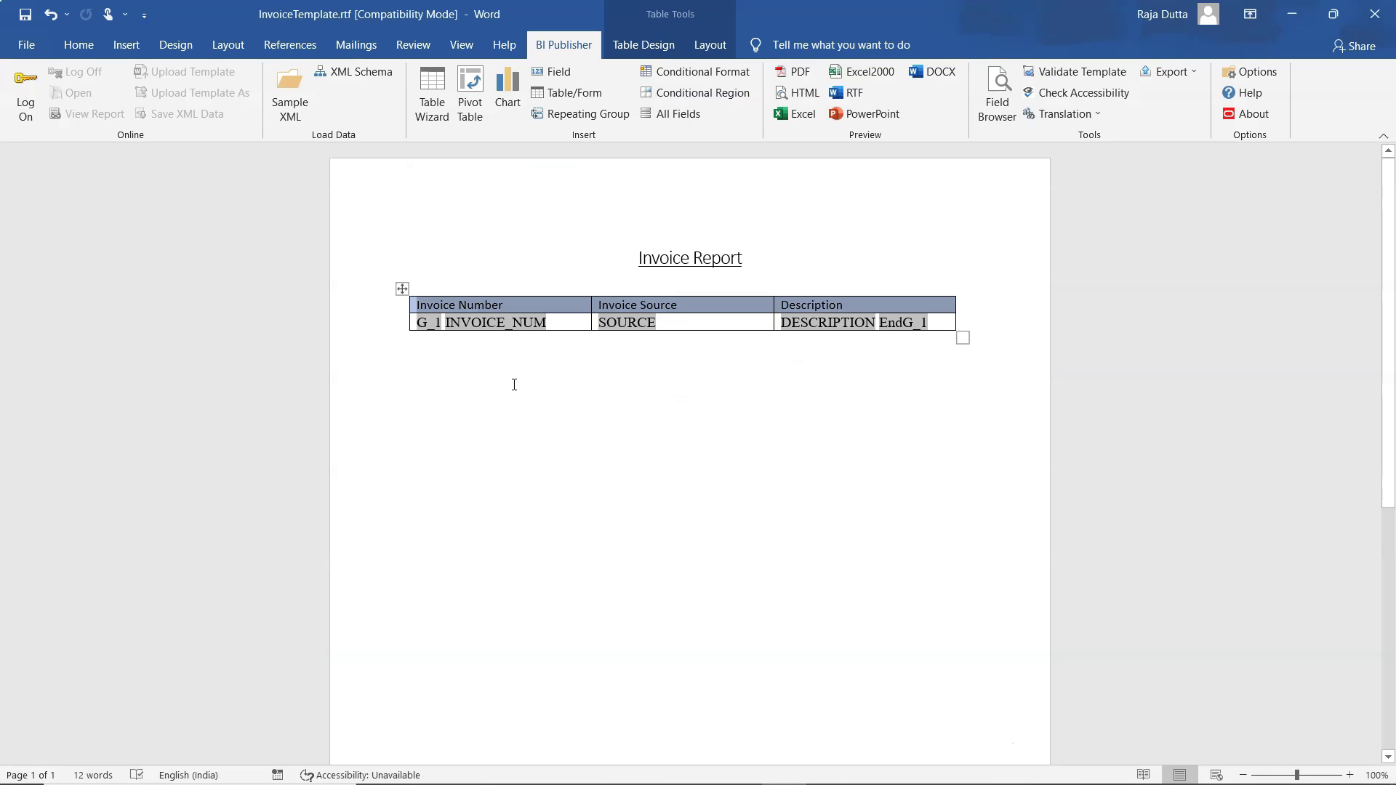
pyautogui.doubleClick(483, 325)
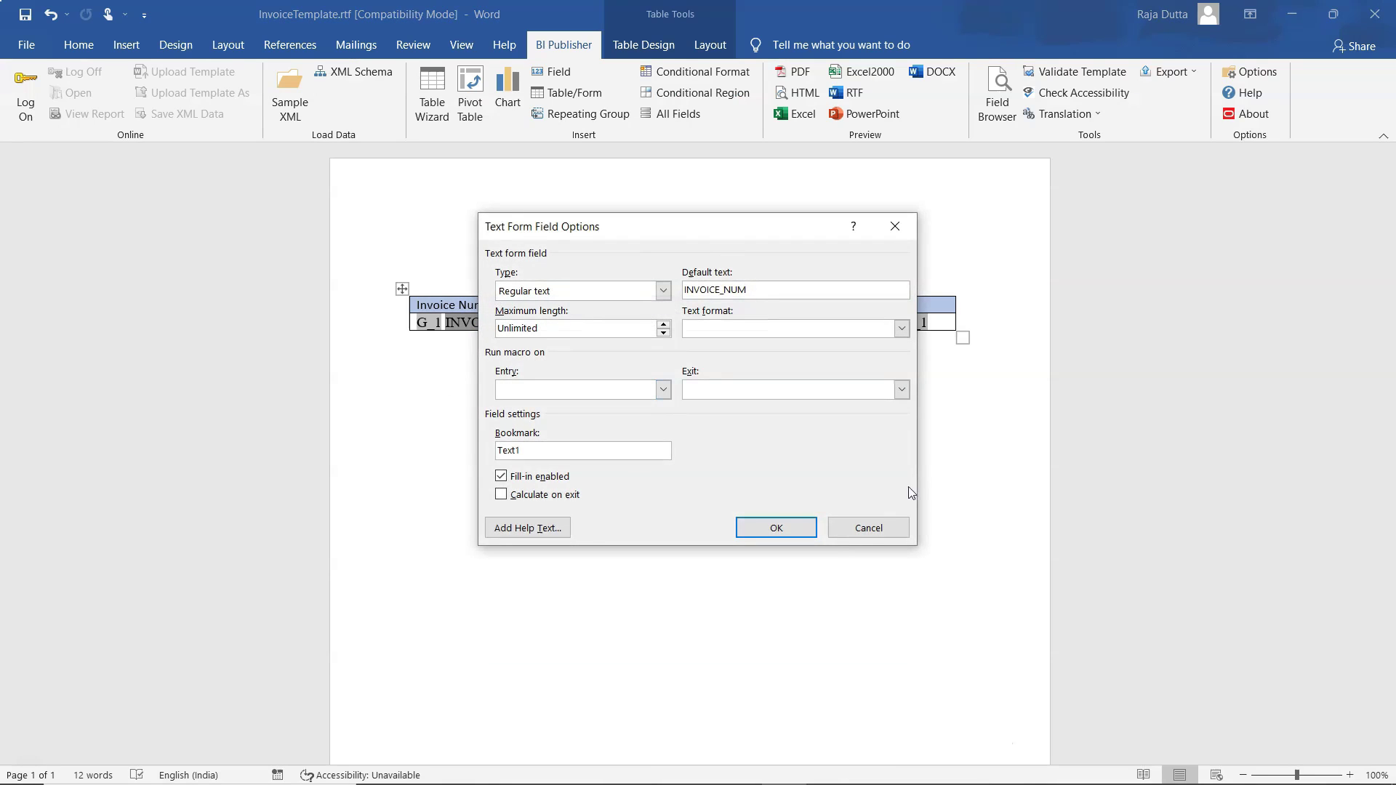
pyautogui.click(870, 528)
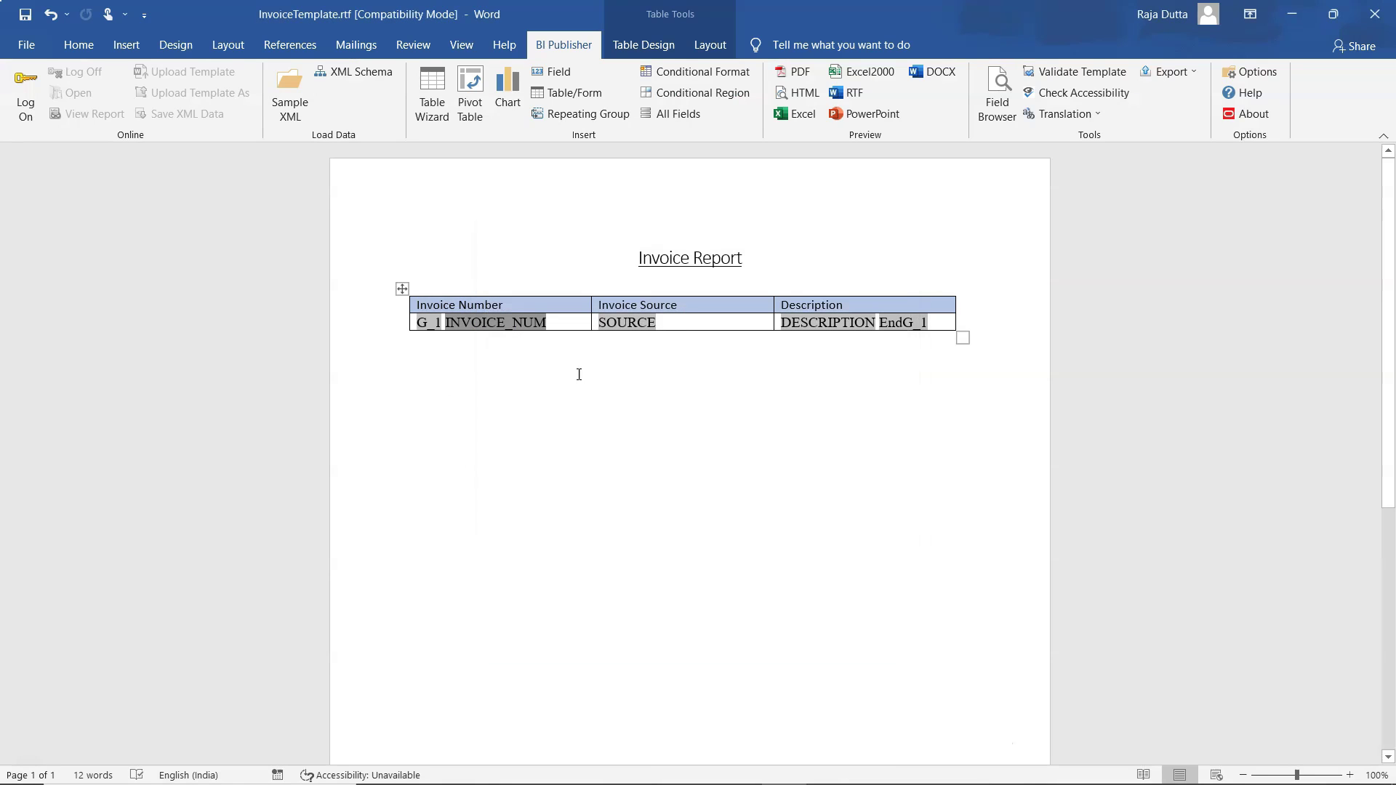
pyautogui.doubleClick(530, 326)
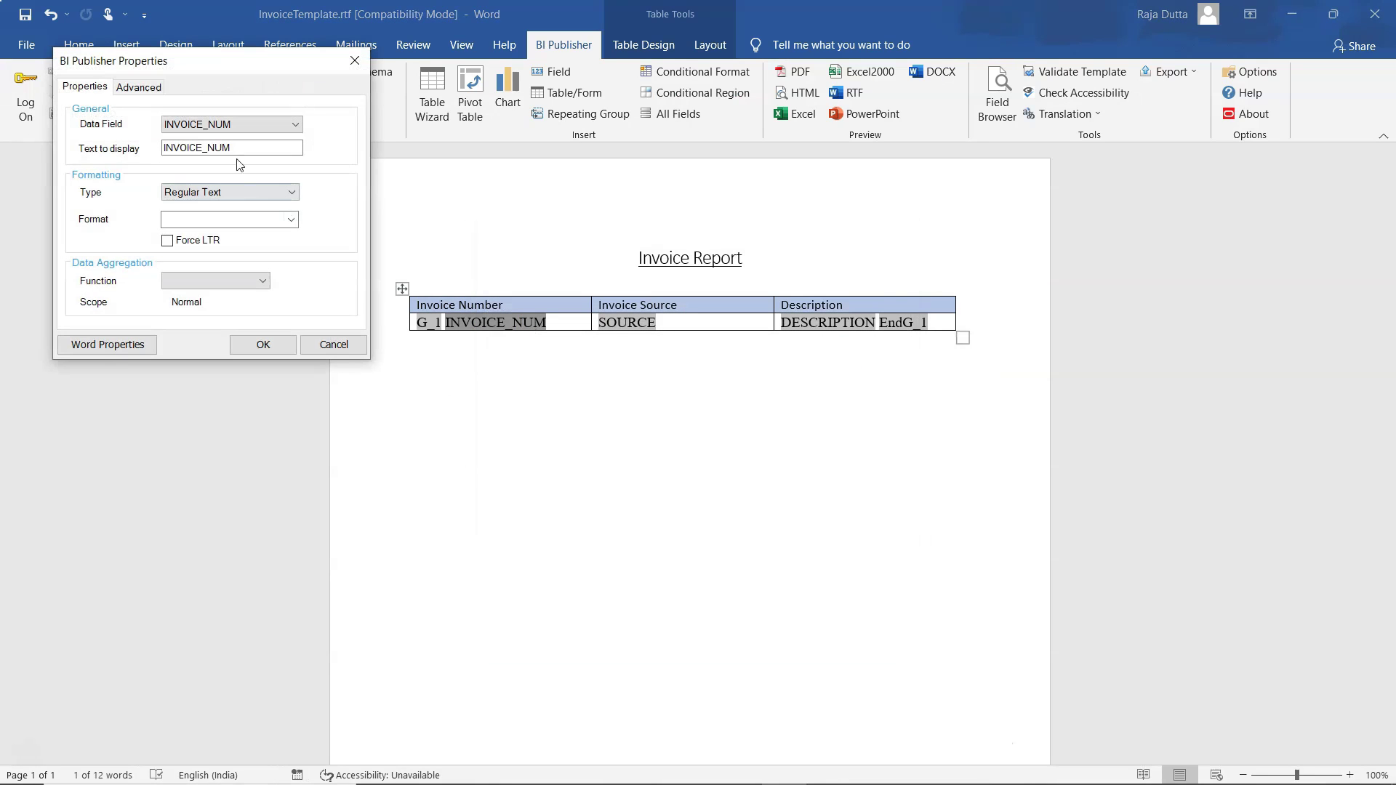
pyautogui.click(149, 92)
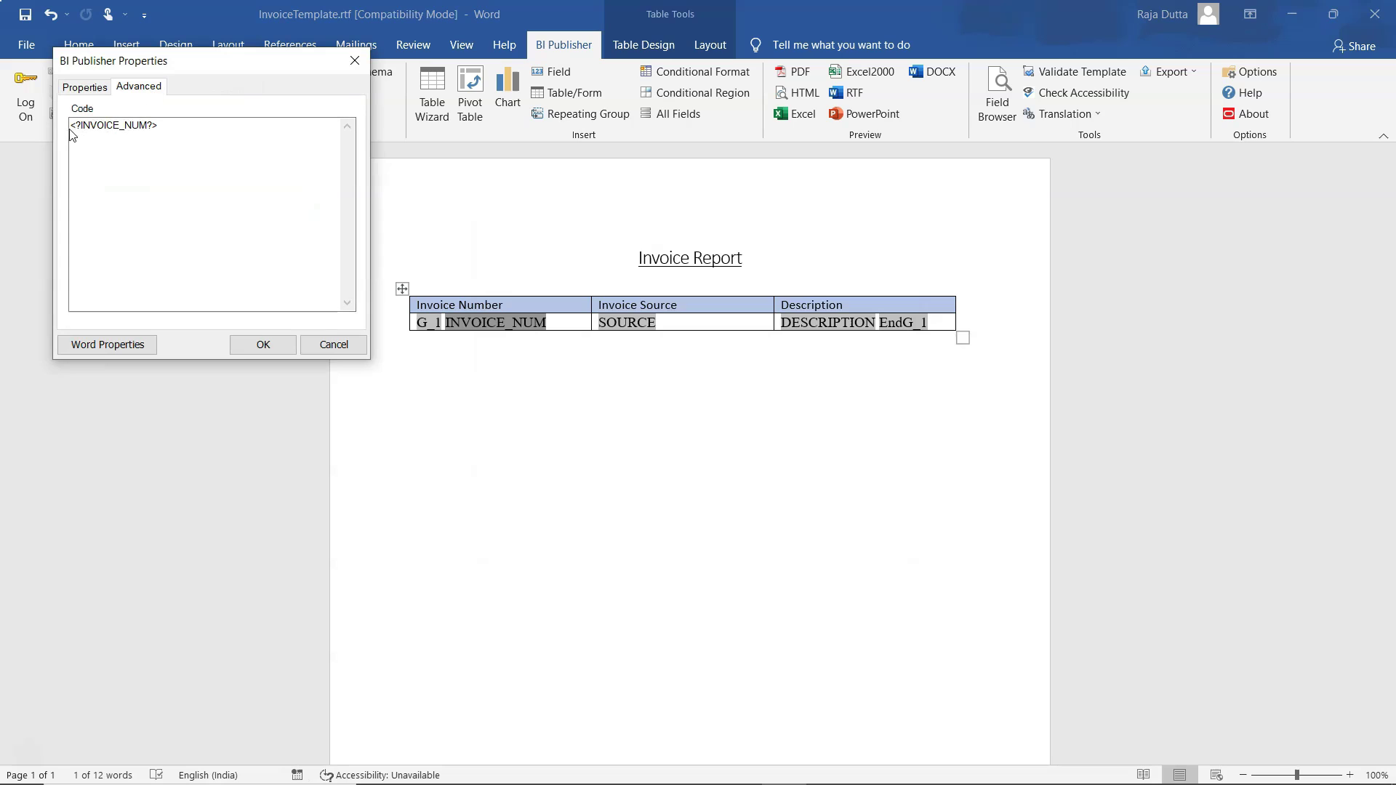
pyautogui.moveTo(72, 127); pyautogui.dragTo(193, 125)
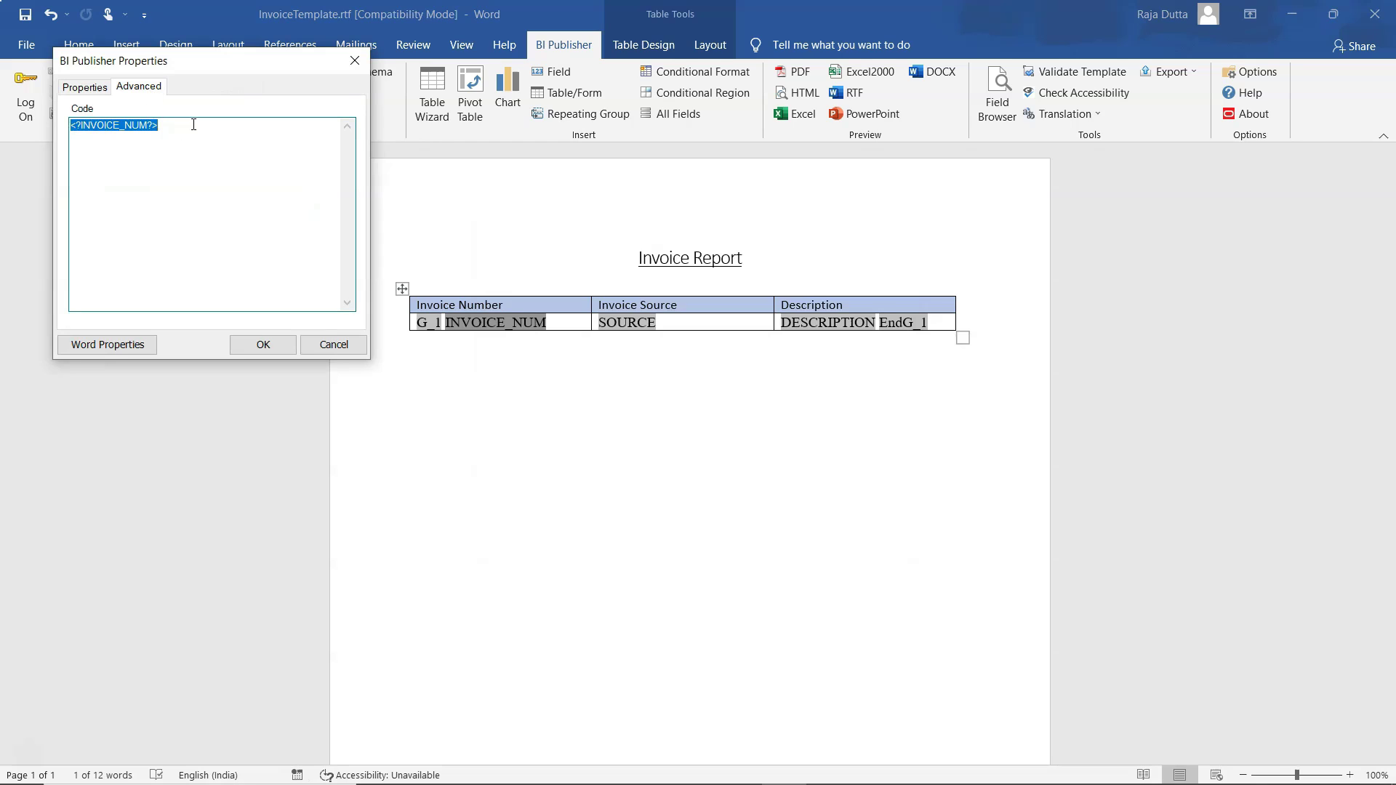
# - Switch to Notepad++ and copy the expression <?sort:INVOICE_NUM;'descending'?> from the "new 1" file
pyautogui.hotkey('alt', 'Tab')
pyautogui.hotkey('alt', 'Tab')
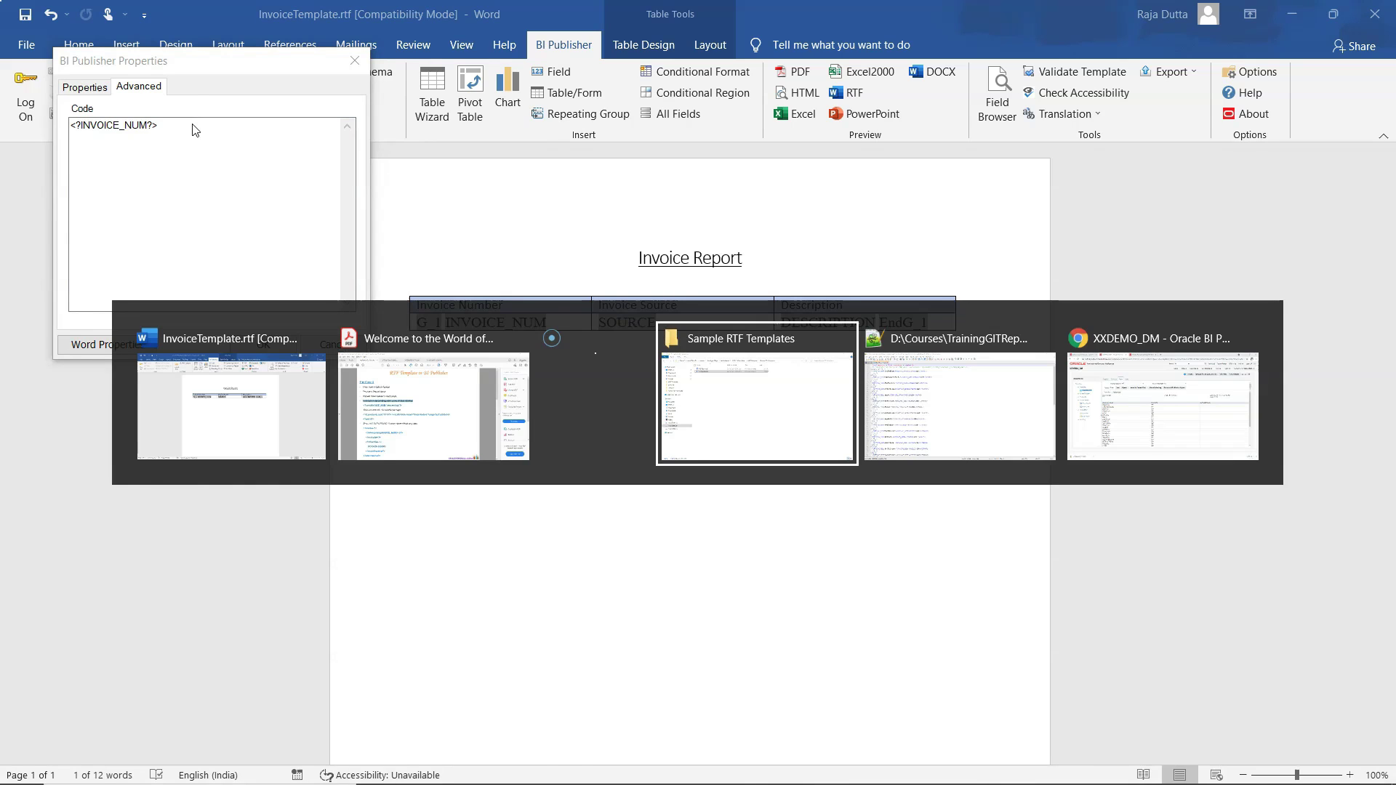
pyautogui.hotkey('alt', 'Tab')
pyautogui.click(29, 74)
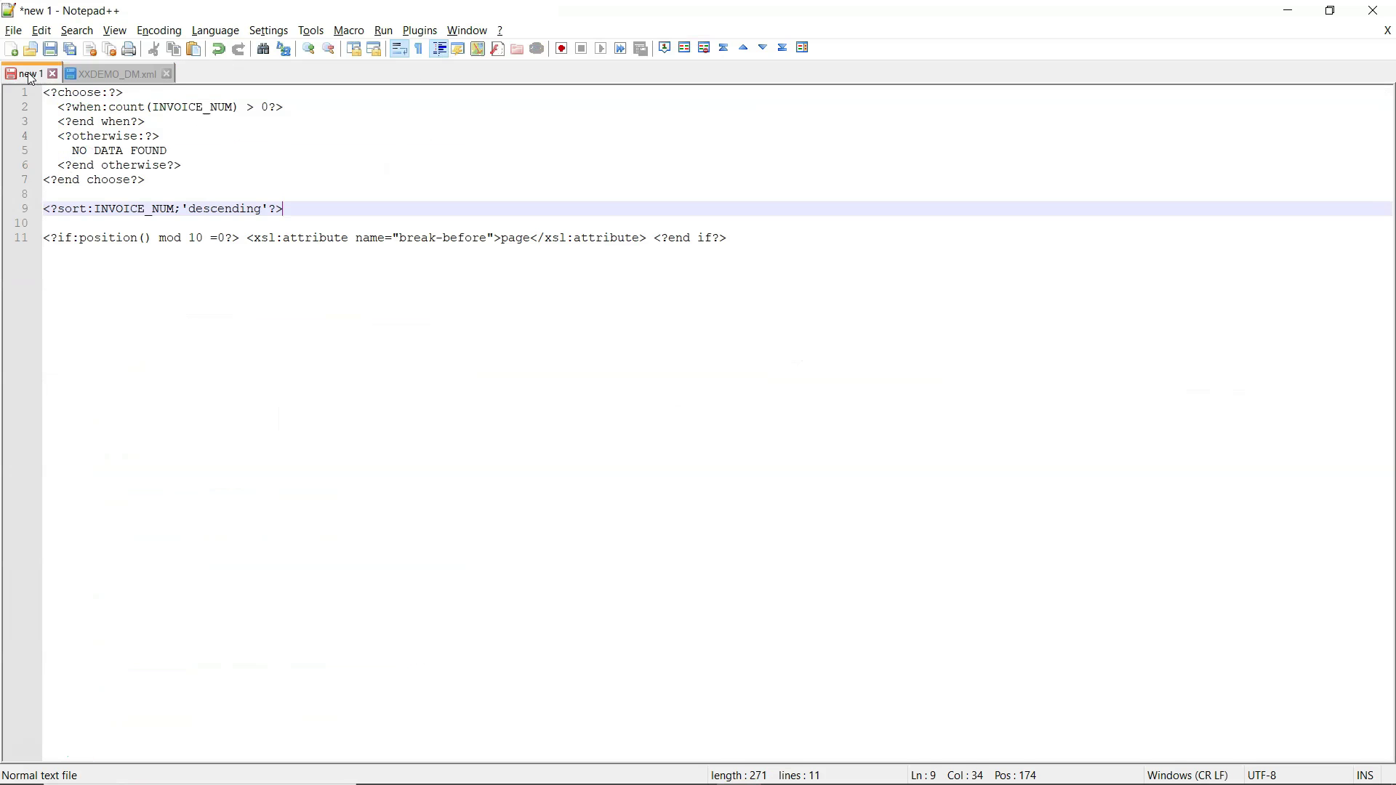
pyautogui.moveTo(294, 212); pyautogui.dragTo(42, 212)
pyautogui.hotkey('ctrl', 'c')
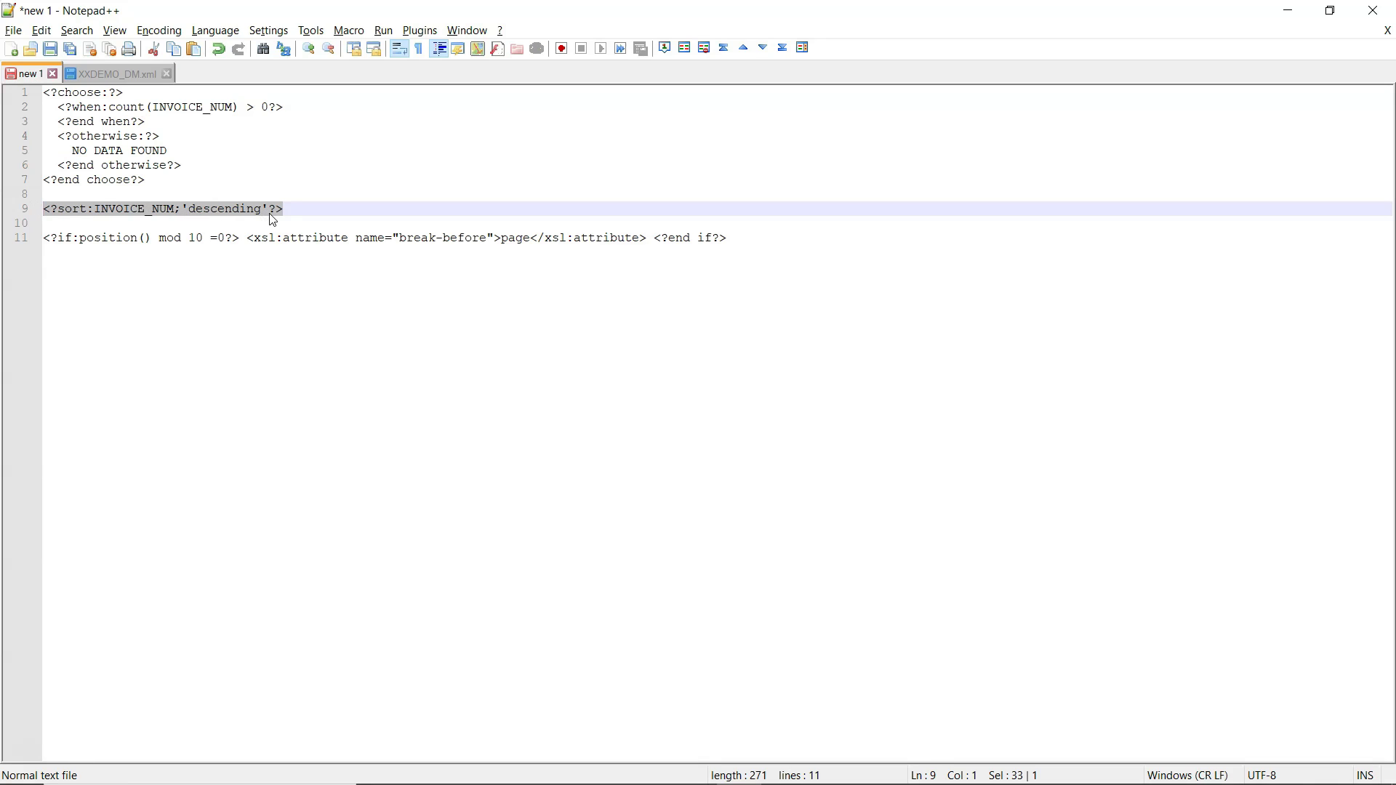
# - In Word, insert the copied sort expression before <?INVOICE_NUM?> in the INVOICE_NUM field's code and preview the template as PDF
pyautogui.doubleClick(495, 322)
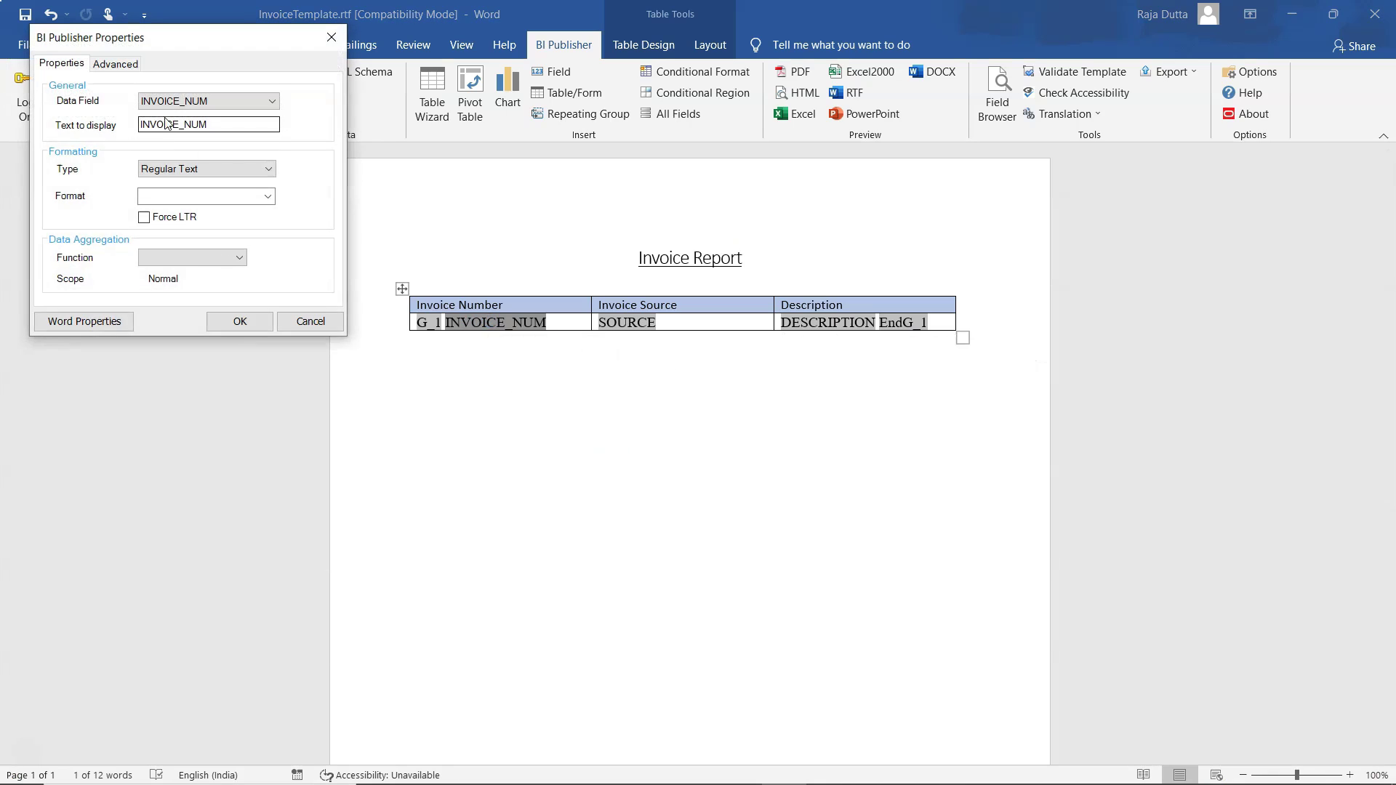
pyautogui.click(117, 65)
pyautogui.click(49, 101)
pyautogui.hotkey('ctrl', 'v')
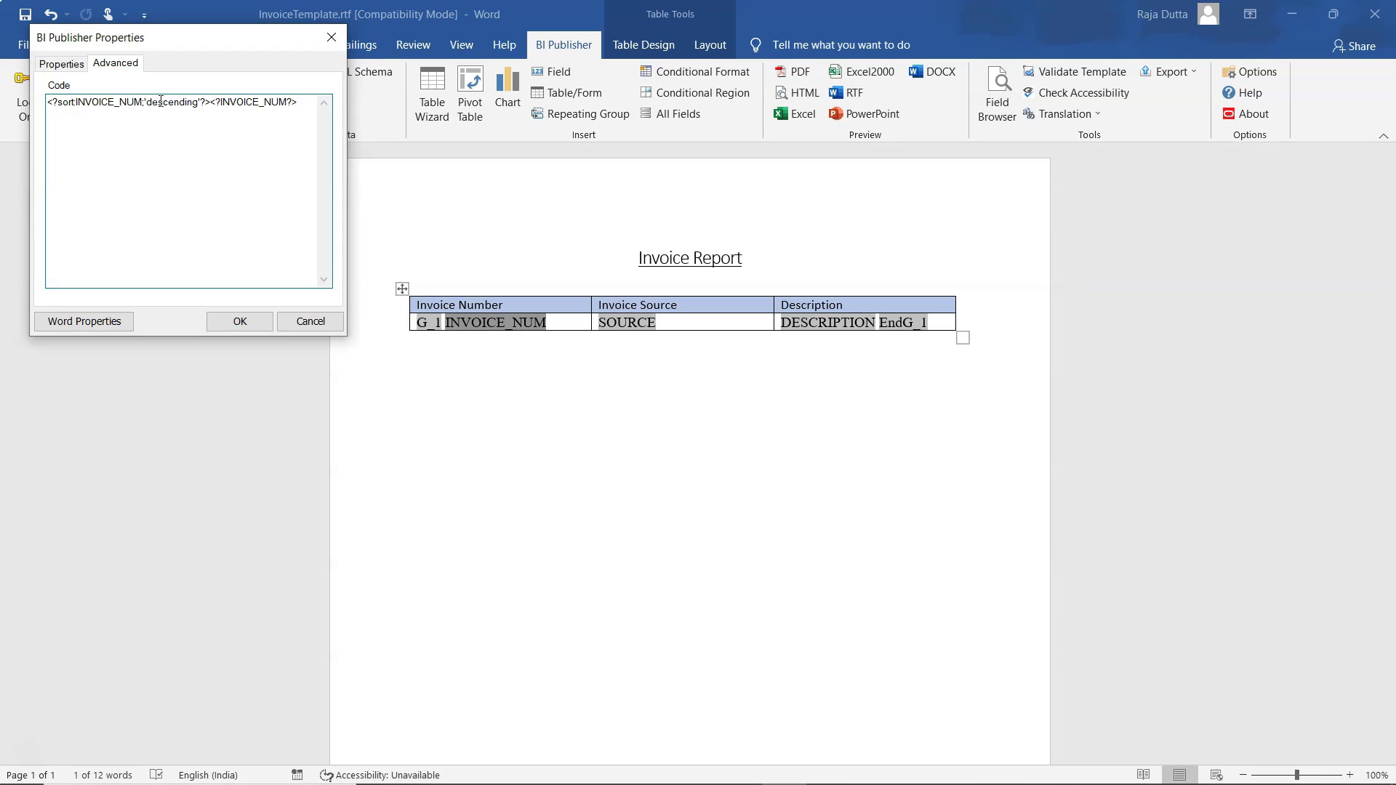
pyautogui.click(244, 325)
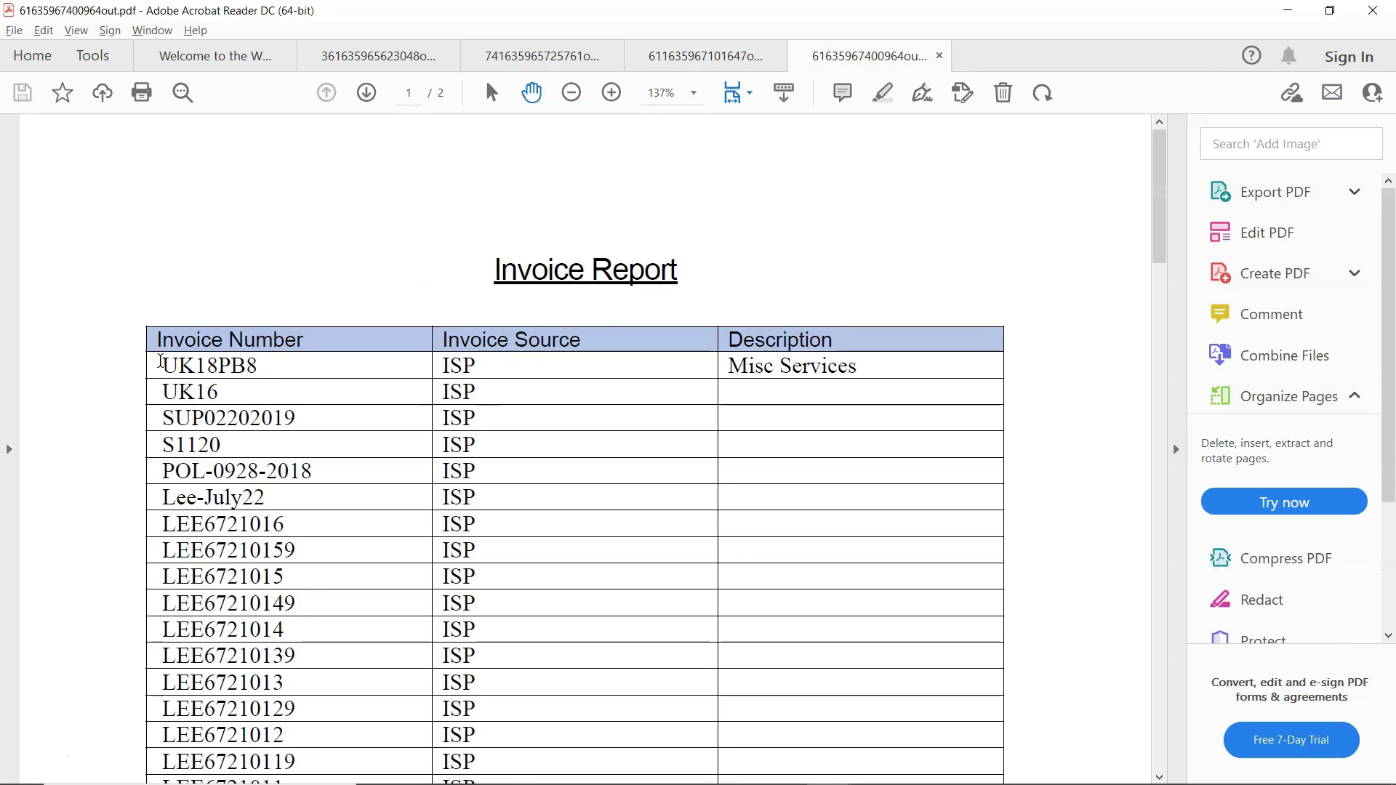
# - Examine the Invoice Number column of the new PDF to check the descending sort order
pyautogui.moveTo(160, 362); pyautogui.dragTo(539, 608)
pyautogui.click(435, 492)
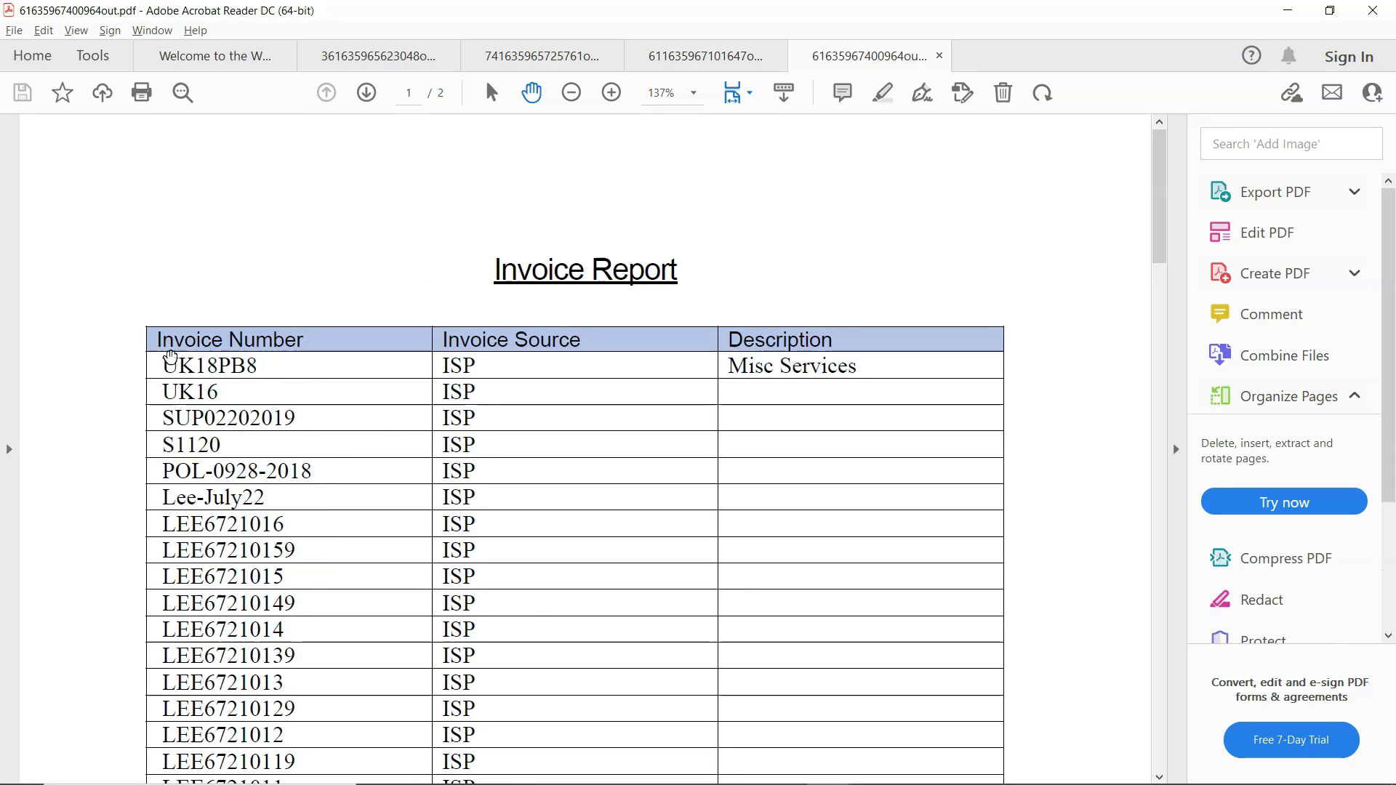
pyautogui.moveTo(168, 359); pyautogui.dragTo(325, 751)
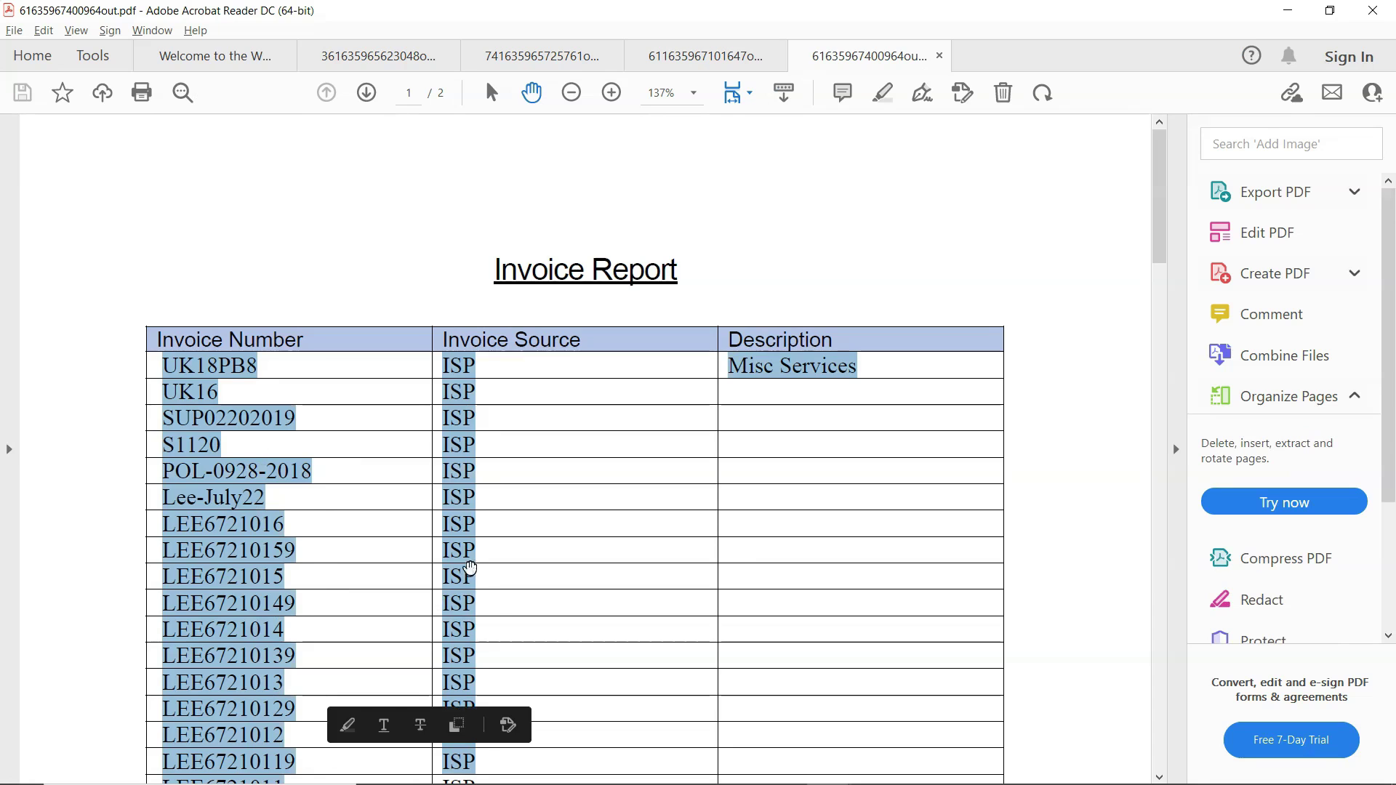
pyautogui.click(1091, 265)
pyautogui.moveTo(1157, 191); pyautogui.dragTo(1172, 160)
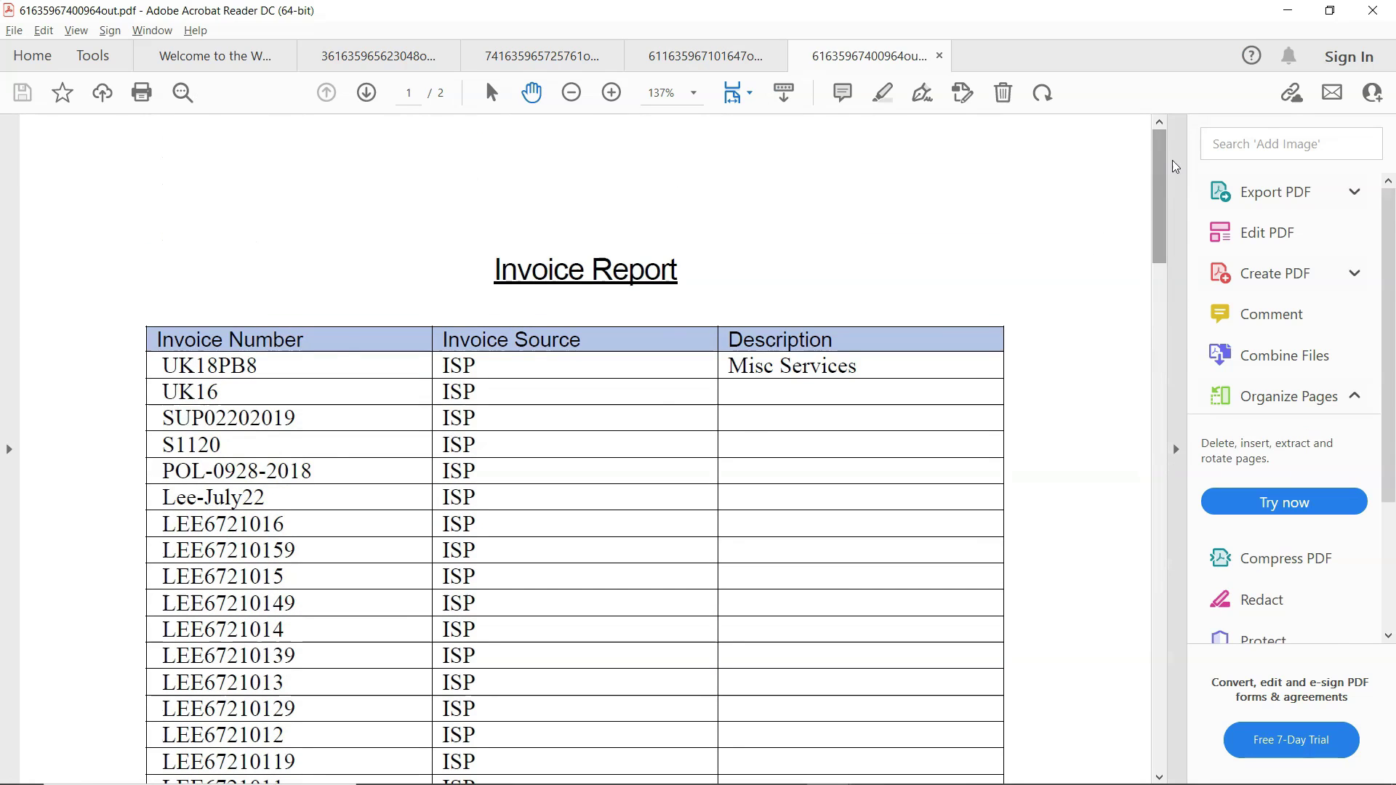
pyautogui.hotkey('alt', 'Tab')
pyautogui.press('Escape')
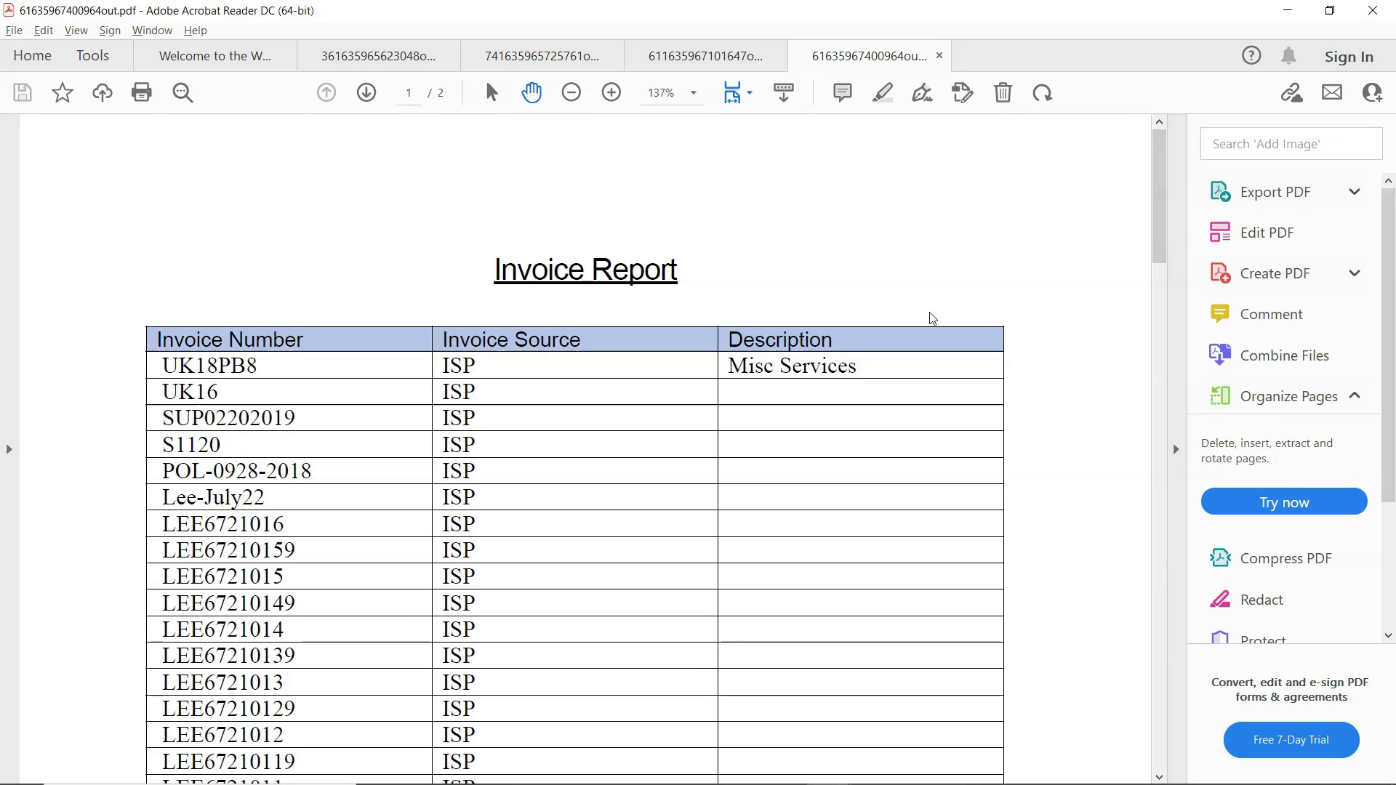
# - Review the Use Case 1 requirement on limiting records per page and compare it with the sorted invoice PDF
pyautogui.click(252, 56)
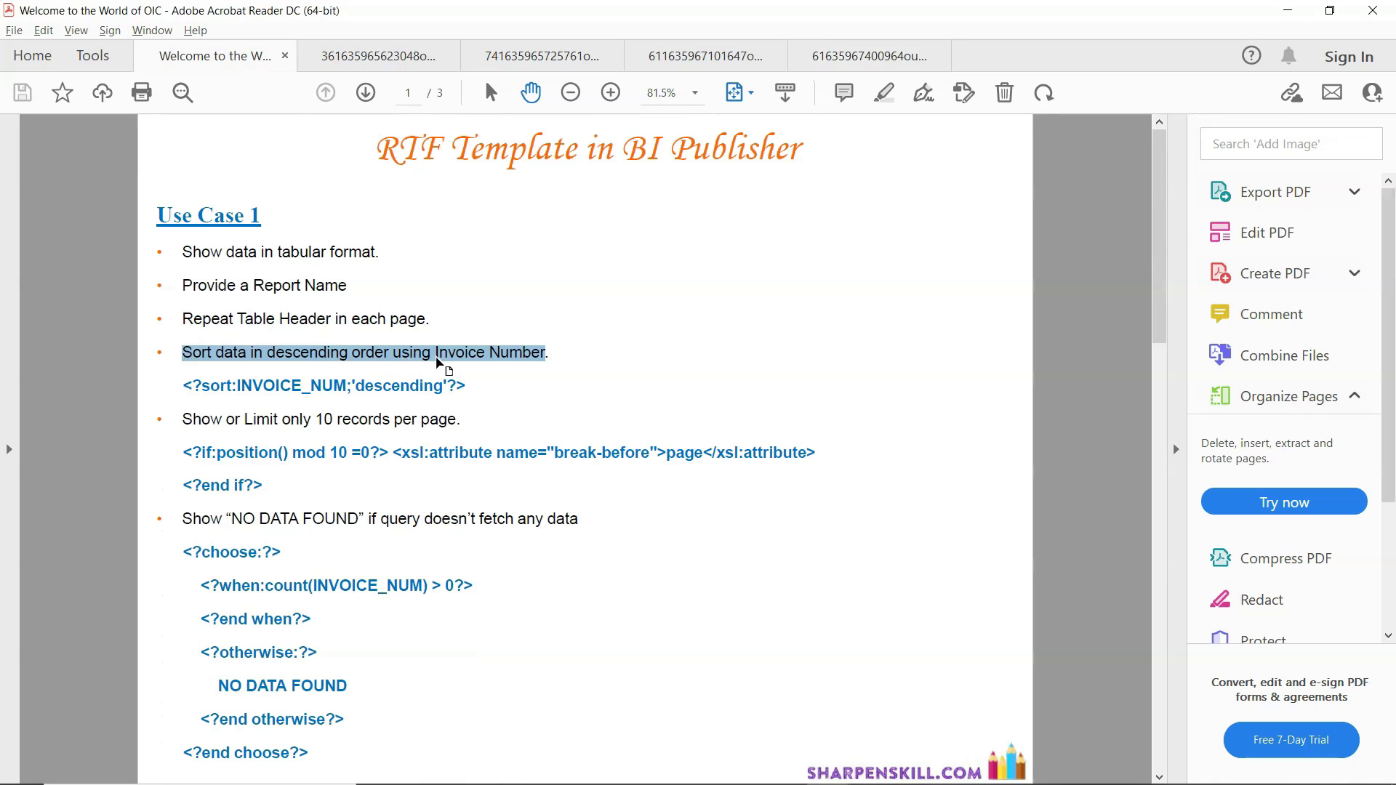
pyautogui.click(184, 423)
pyautogui.moveTo(184, 423); pyautogui.dragTo(222, 423)
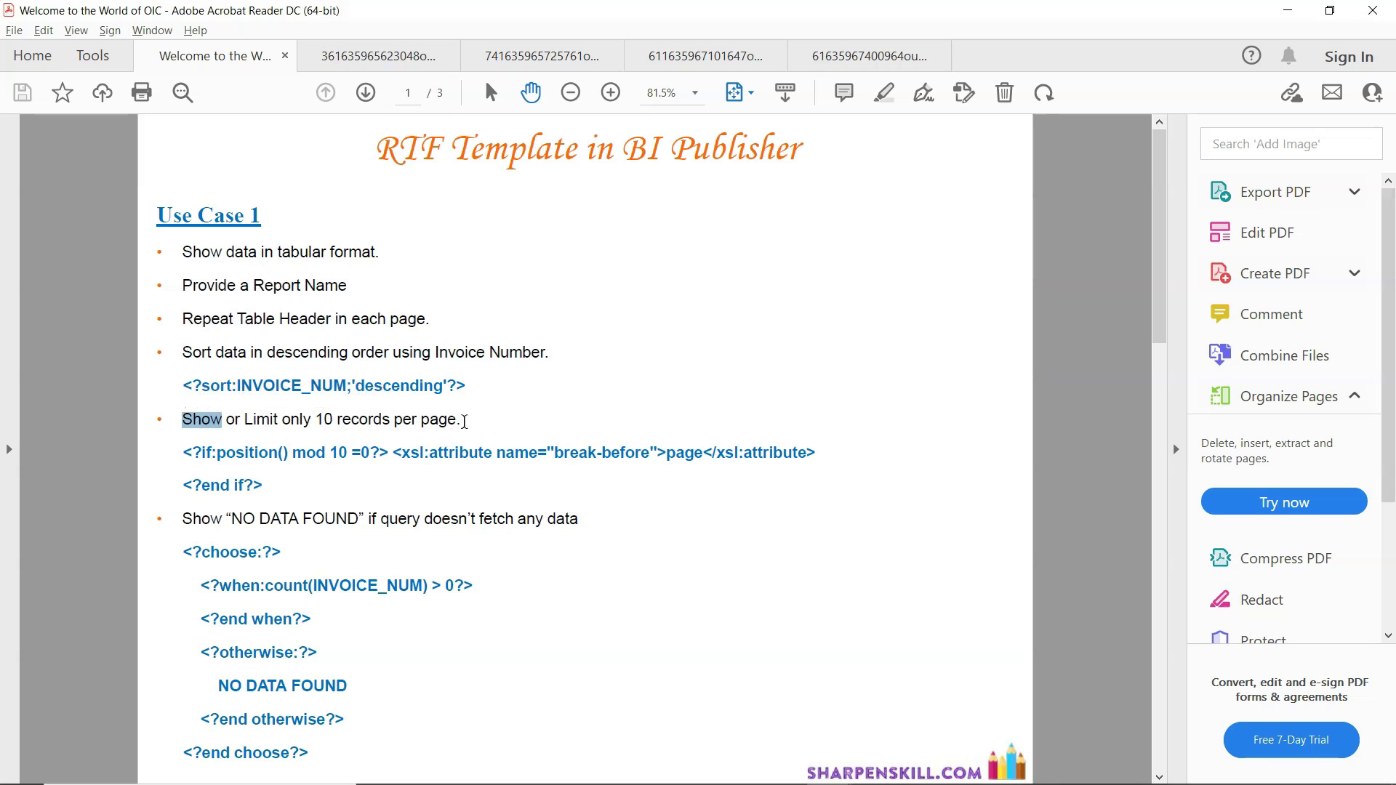
pyautogui.hotkey('alt', 'Tab')
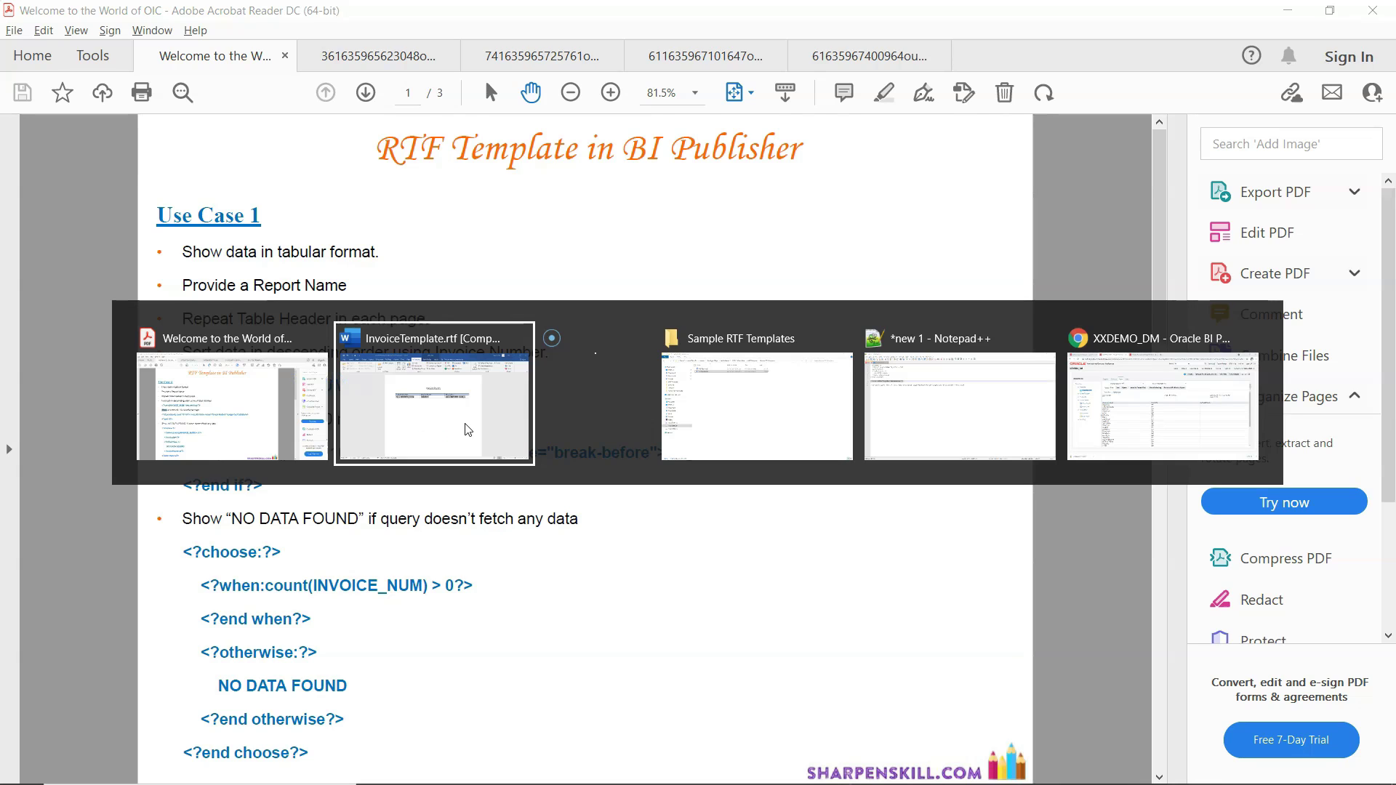
pyautogui.hotkey('alt', 'shift', 'Tab')
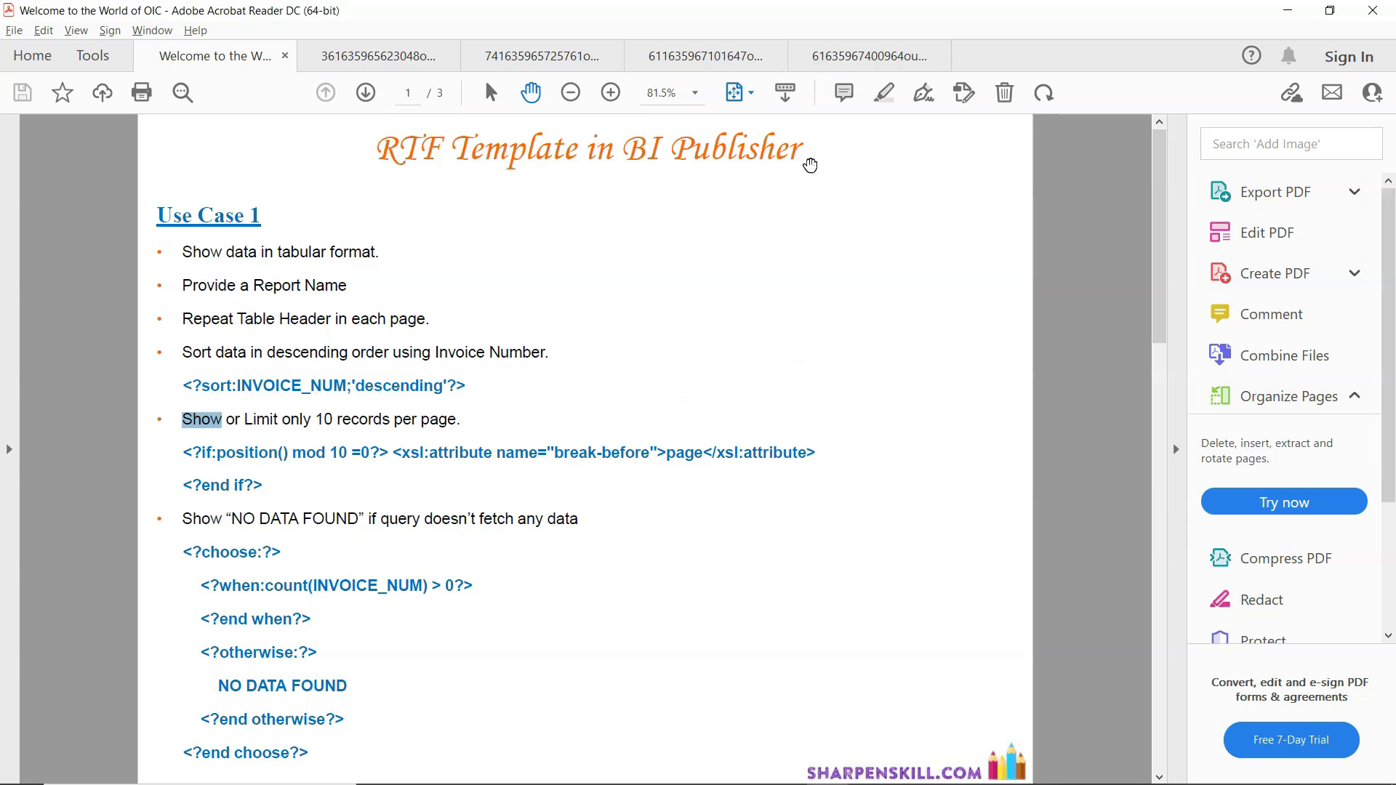
pyautogui.click(867, 50)
pyautogui.moveTo(1158, 142)
pyautogui.mouseDown()
pyautogui.moveTo(1184, 518)
pyautogui.moveTo(1168, 499)
pyautogui.moveTo(1172, 548)
pyautogui.moveTo(1161, 148)
pyautogui.mouseUp()
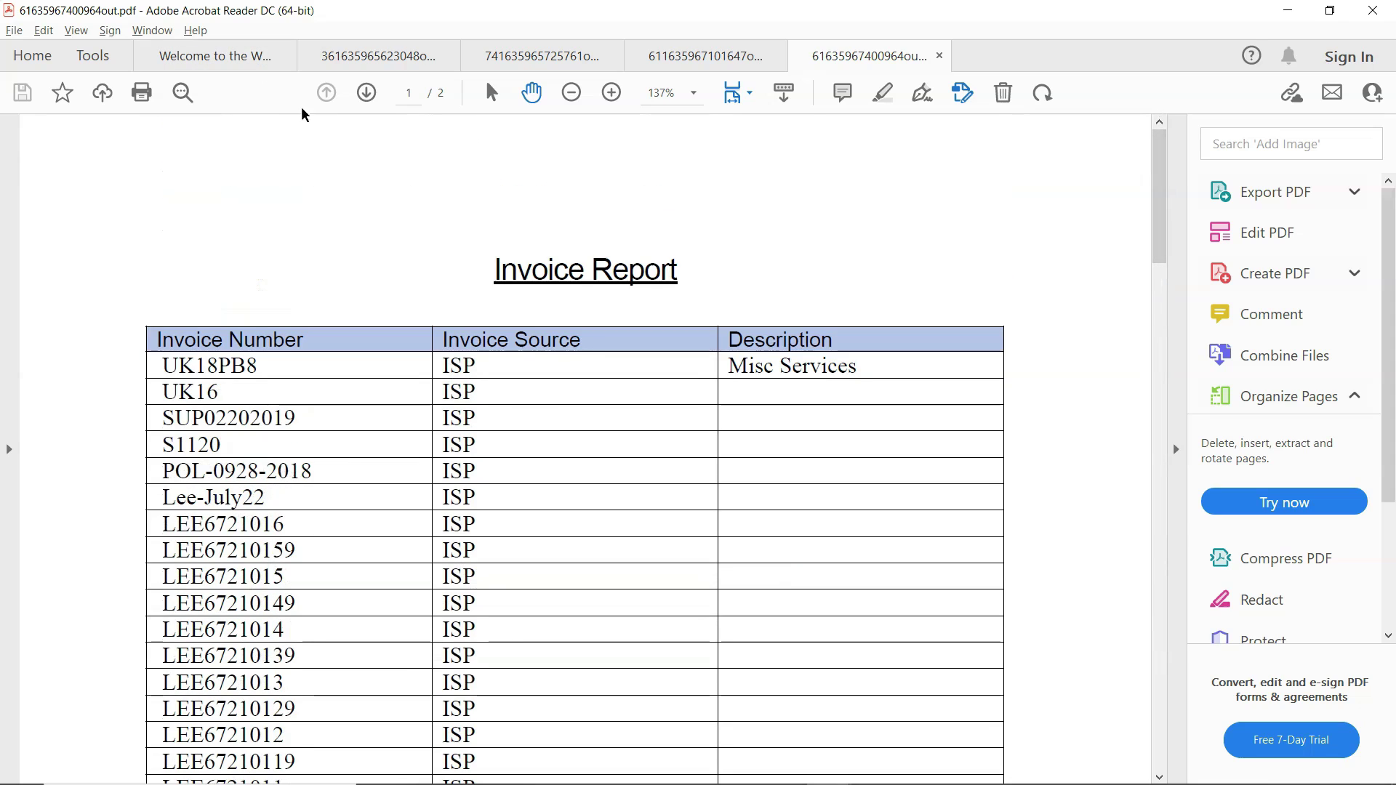
# - Switch to Word and open the code of the EndG_1 field at the end of the table row
pyautogui.hotkey('alt', 'Tab')
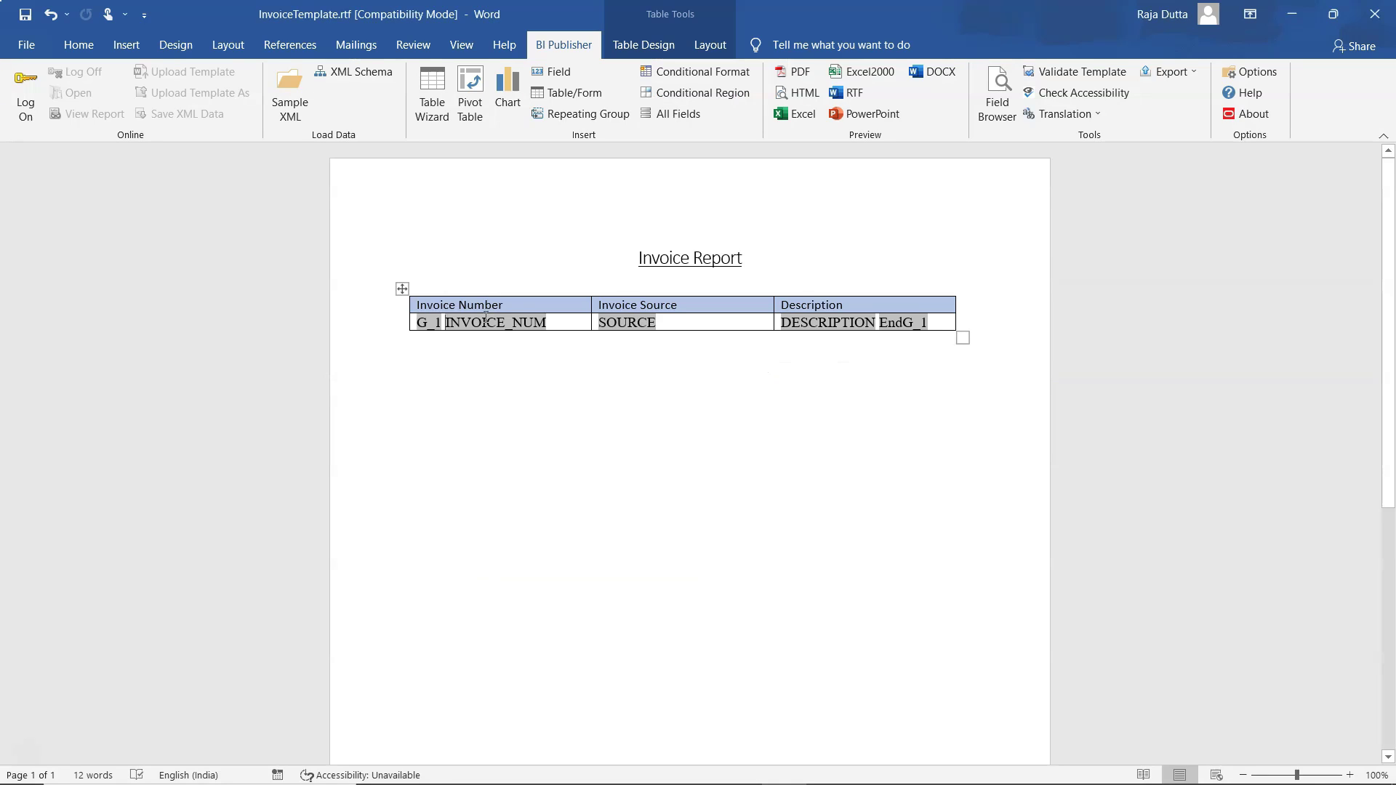
pyautogui.doubleClick(906, 322)
pyautogui.click(137, 165)
pyautogui.click(85, 125)
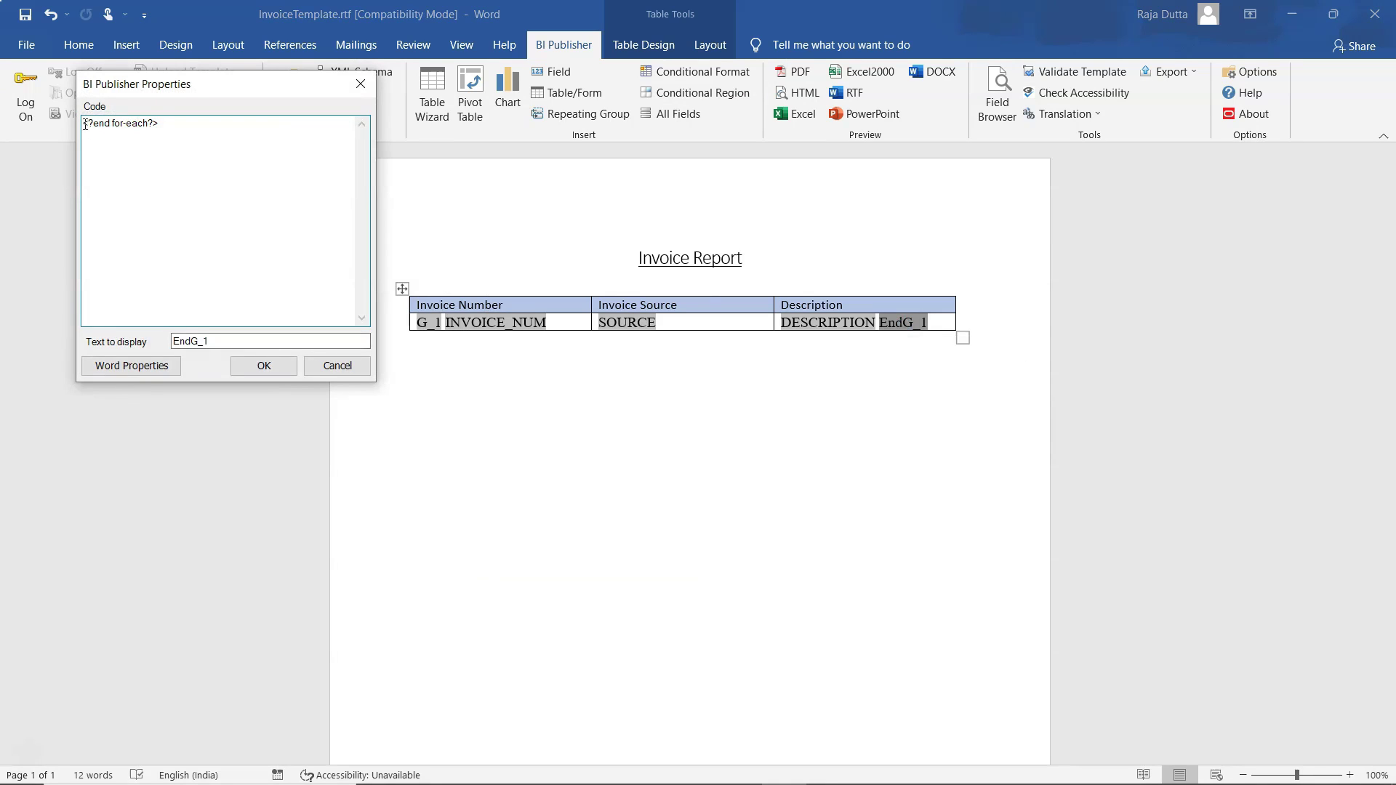
# - Switch to Notepad++ and examine the parts of the page-break expression: the if condition, the xsl:attribute break and the end if
pyautogui.hotkey('alt', 'Tab')
pyautogui.hotkey('alt', 'Tab')
pyautogui.hotkey('alt', 'Tab')
pyautogui.hotkey('alt', 'Tab')
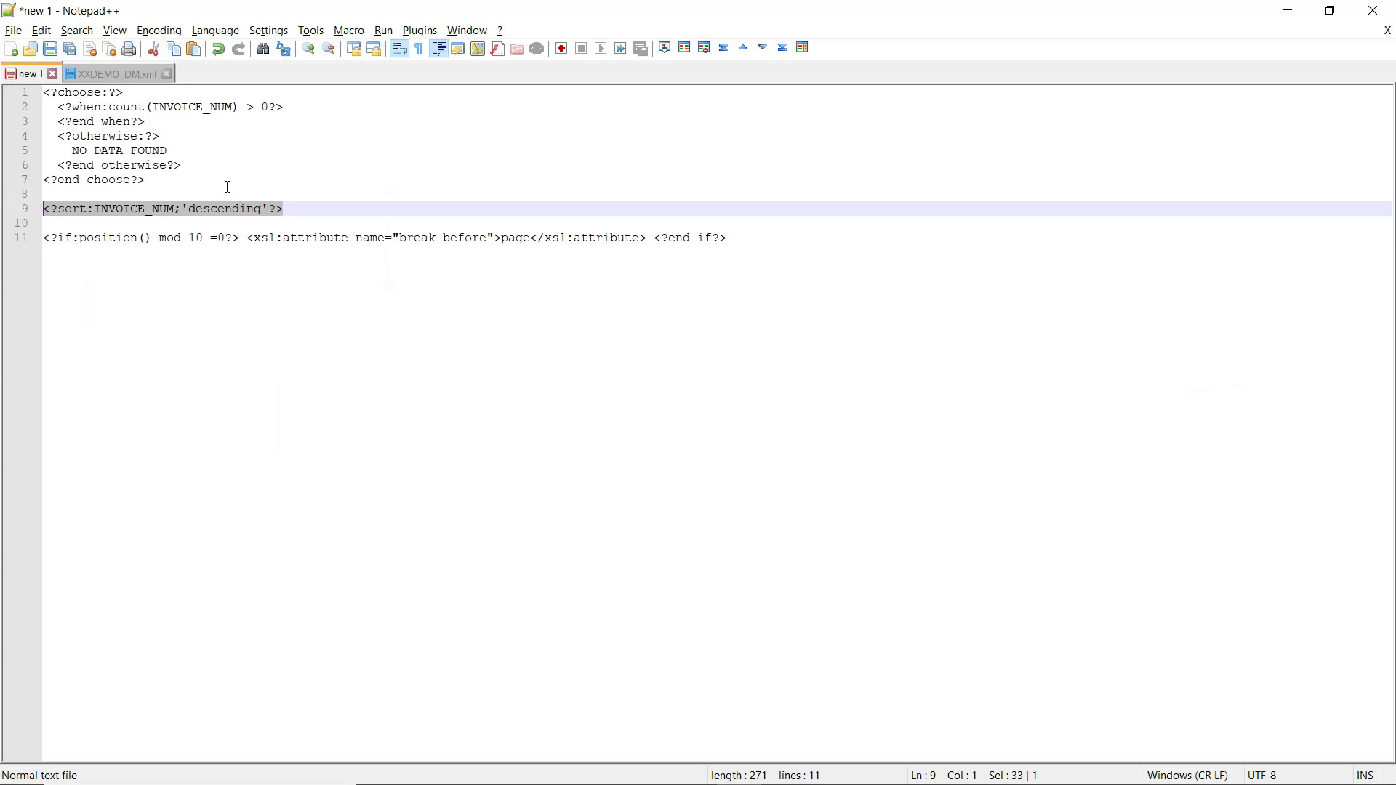
pyautogui.hotkey('ctrl', 'End')
pyautogui.moveTo(203, 238); pyautogui.dragTo(188, 238)
pyautogui.moveTo(74, 240); pyautogui.dragTo(60, 239)
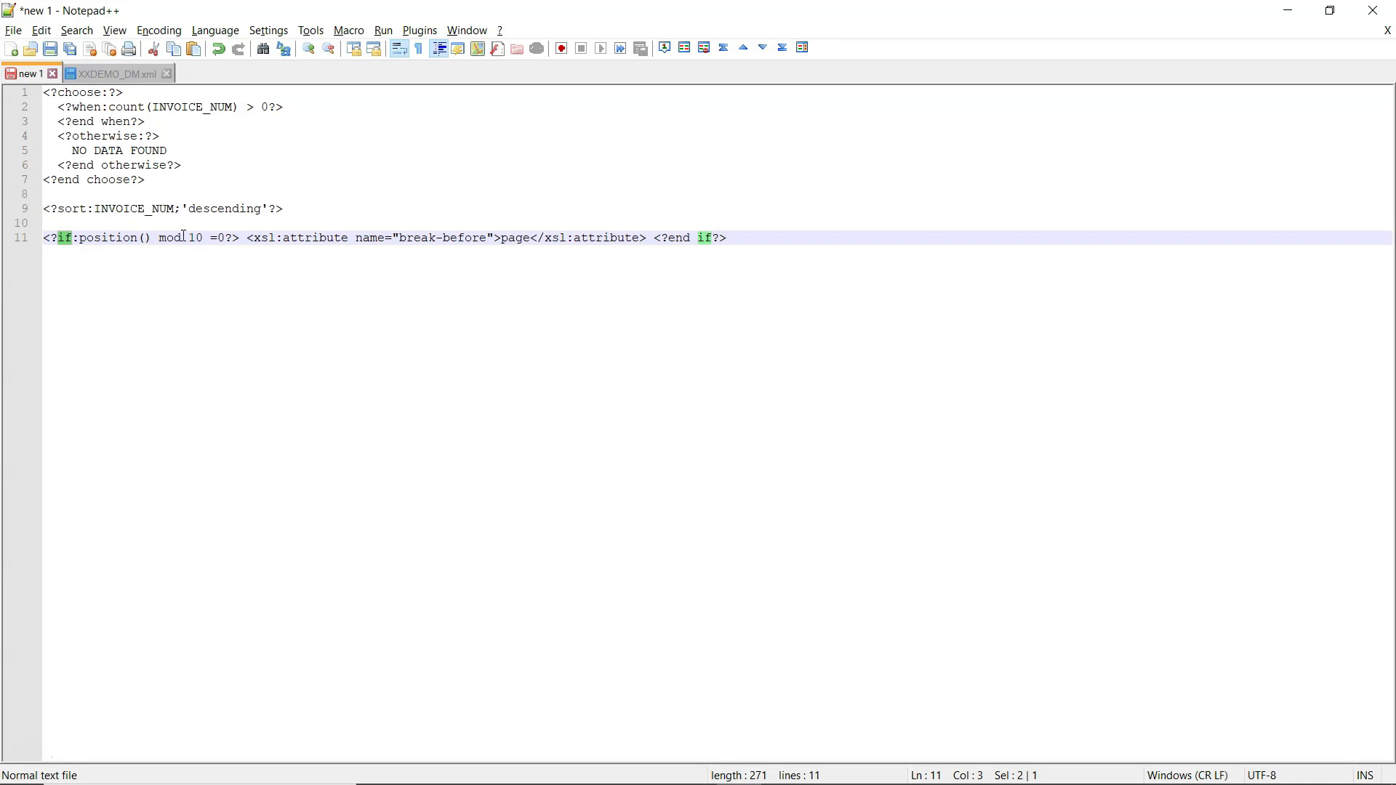
pyautogui.moveTo(219, 238); pyautogui.dragTo(652, 235)
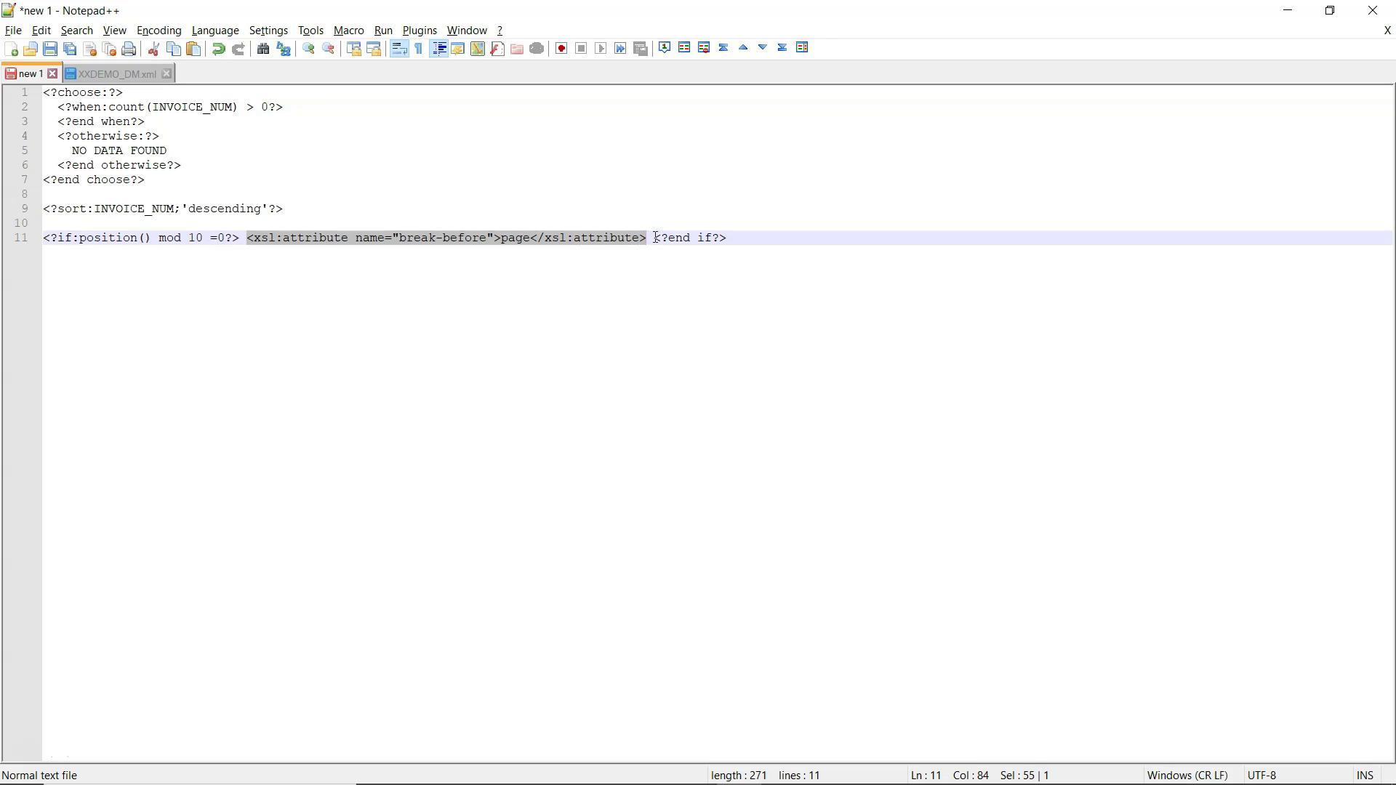
pyautogui.moveTo(657, 238); pyautogui.dragTo(731, 240)
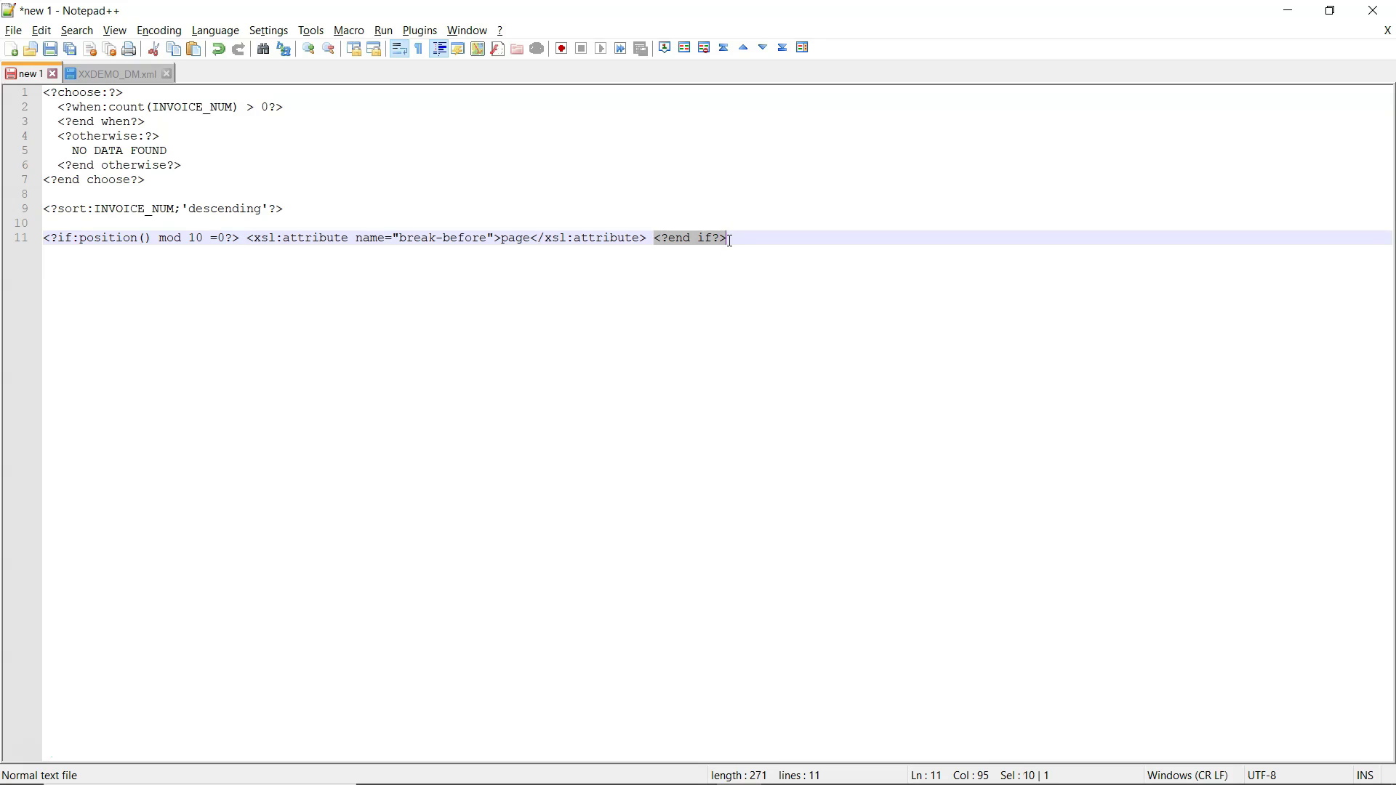
pyautogui.click(731, 240)
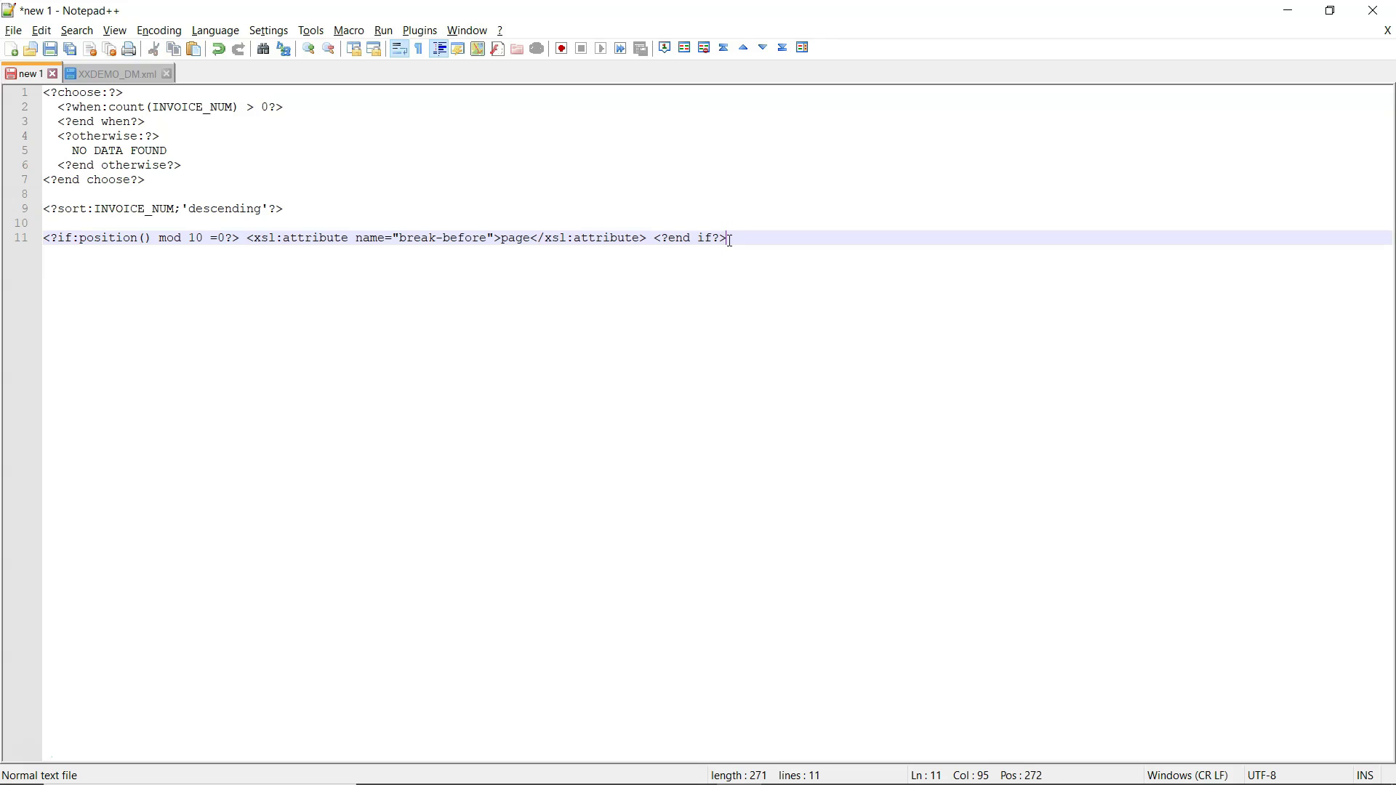
# - Copy the whole if:position() mod 10 page-break expression, insert it before <?end for-each?> in Word's EndG_1 field, and preview the template as PDF
pyautogui.moveTo(172, 268); pyautogui.dragTo(36, 242)
pyautogui.hotkey('ctrl', 'c')
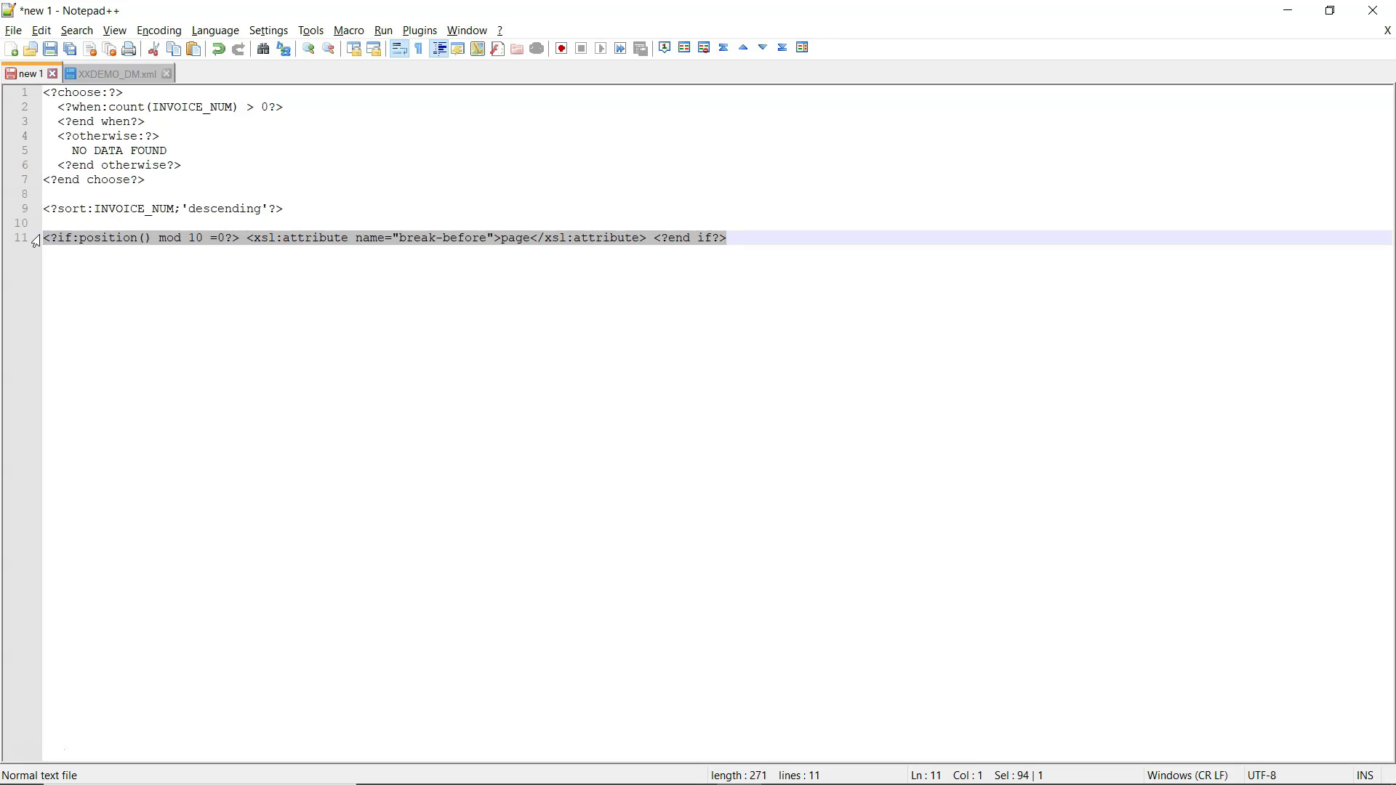
pyautogui.hotkey('alt', 'Tab')
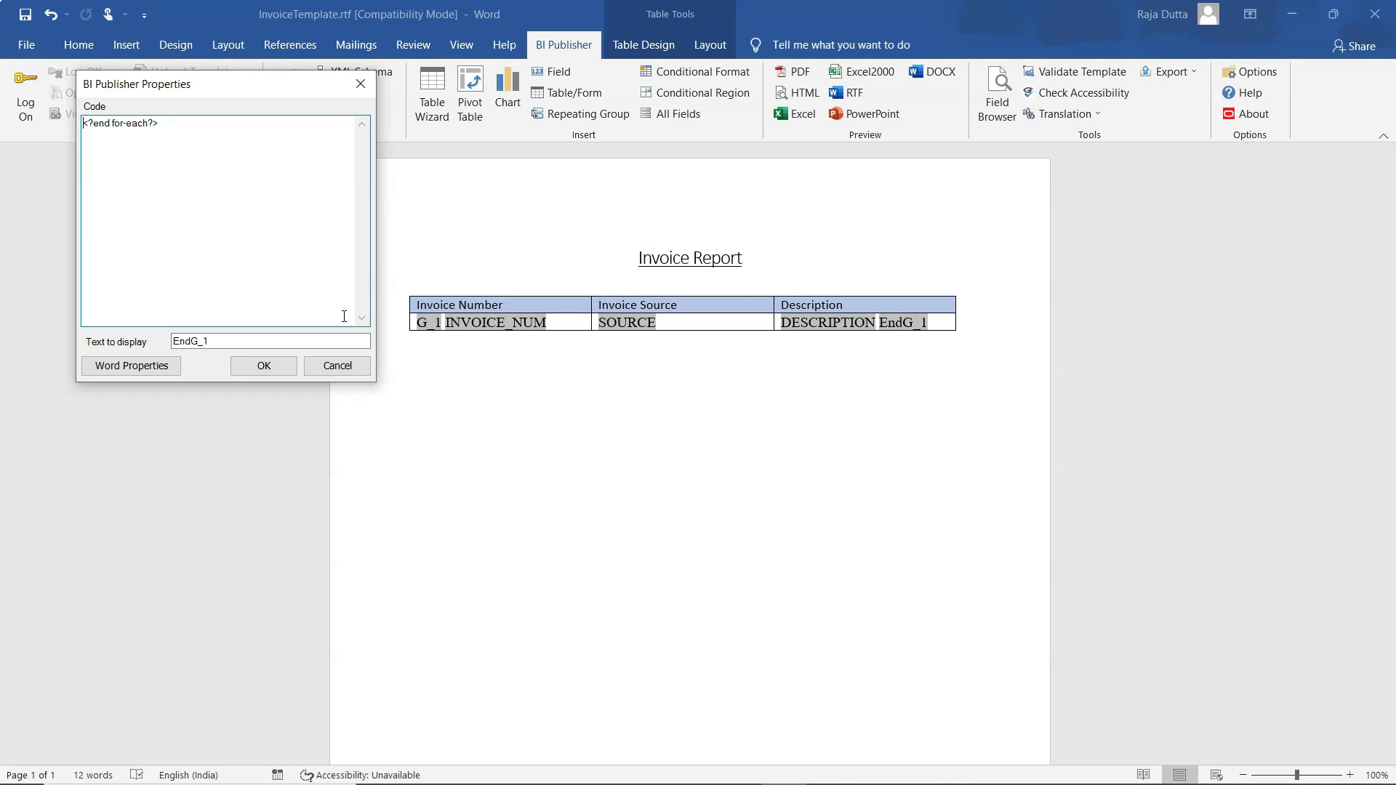
pyautogui.click(352, 365)
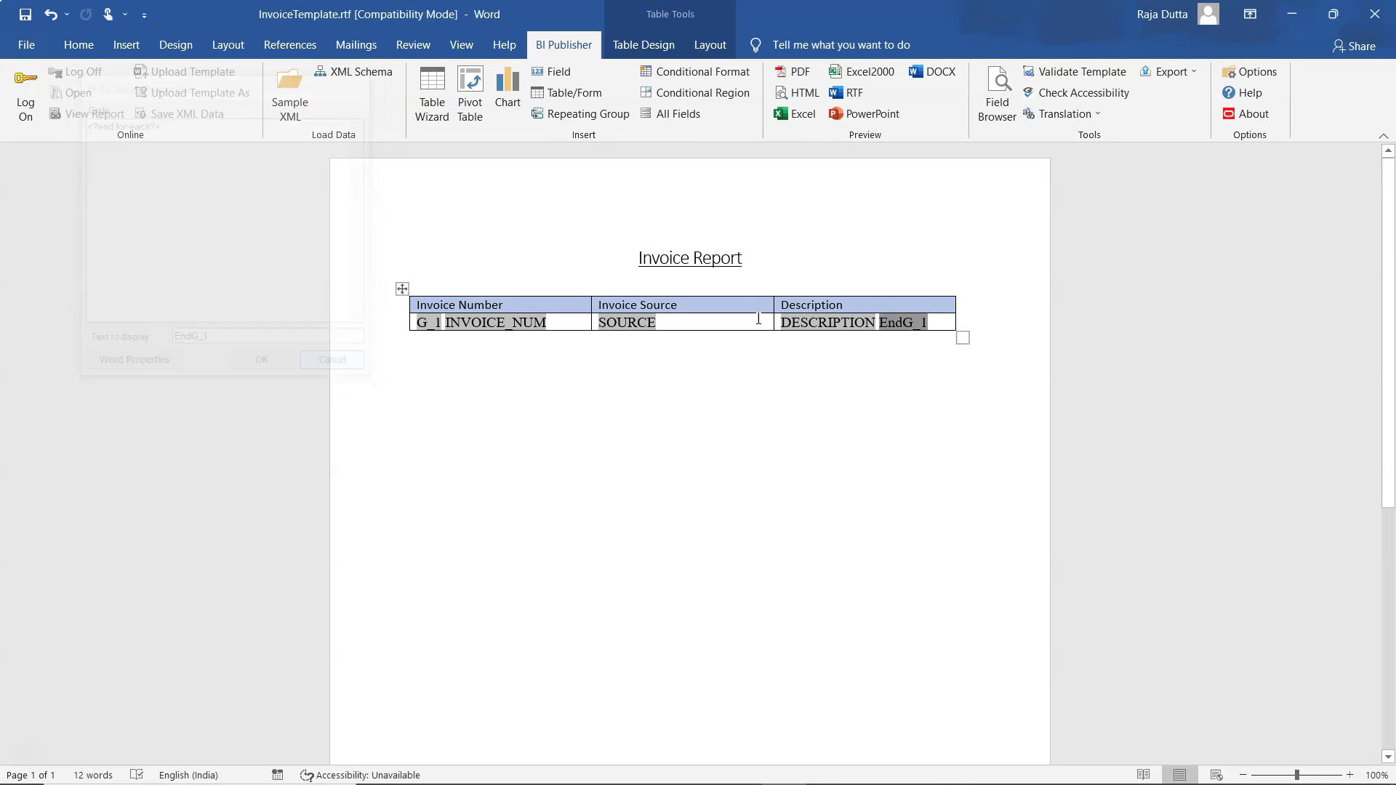
pyautogui.doubleClick(908, 328)
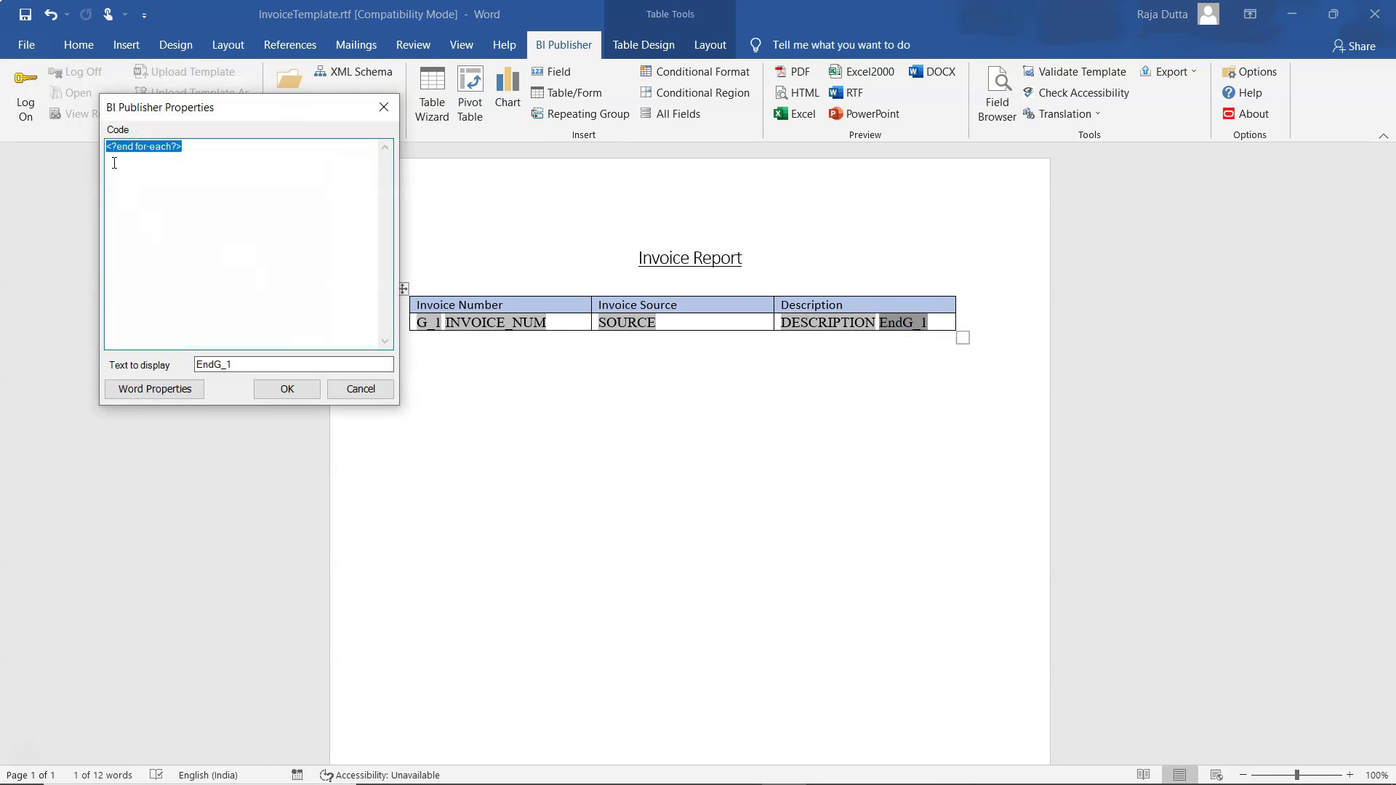
pyautogui.click(109, 148)
pyautogui.hotkey('ctrl', 'v')
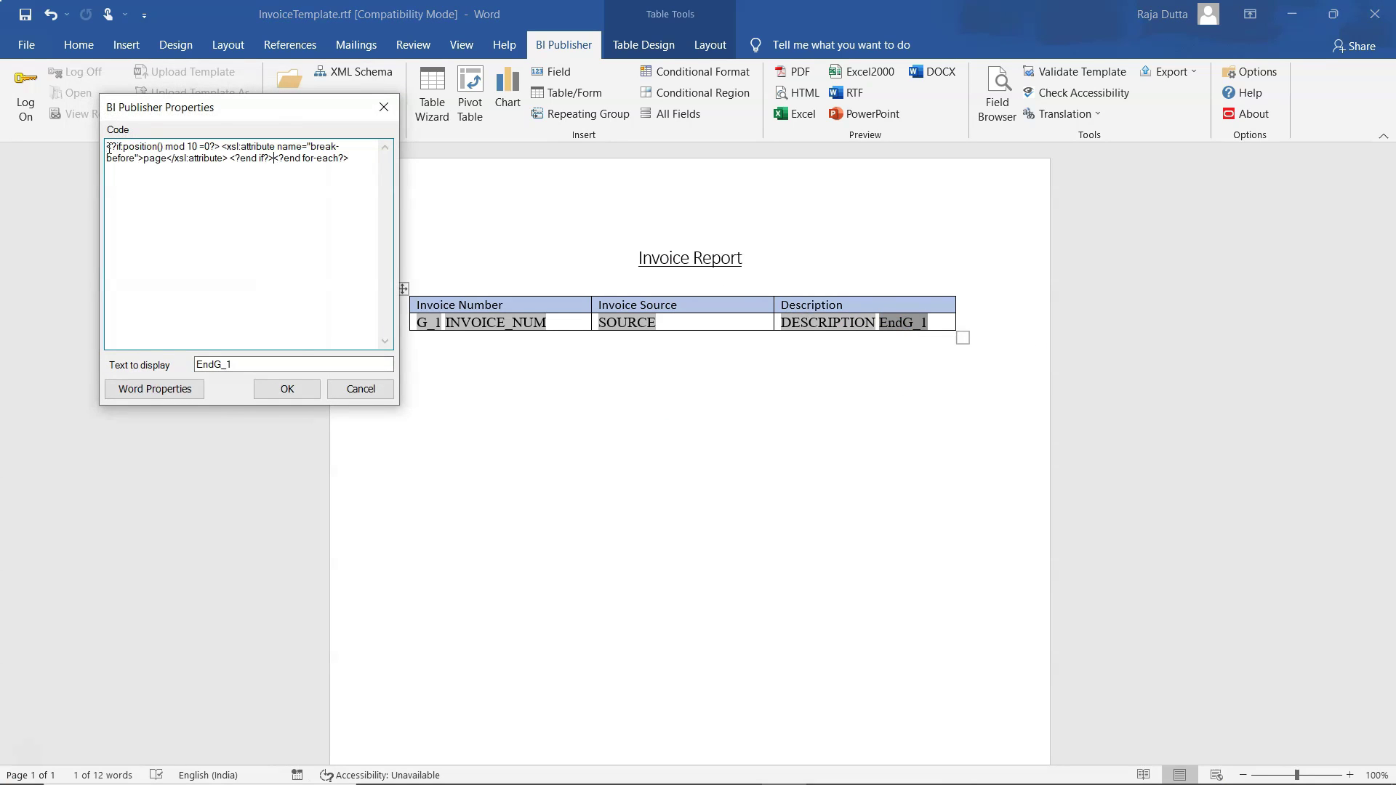
pyautogui.click(300, 391)
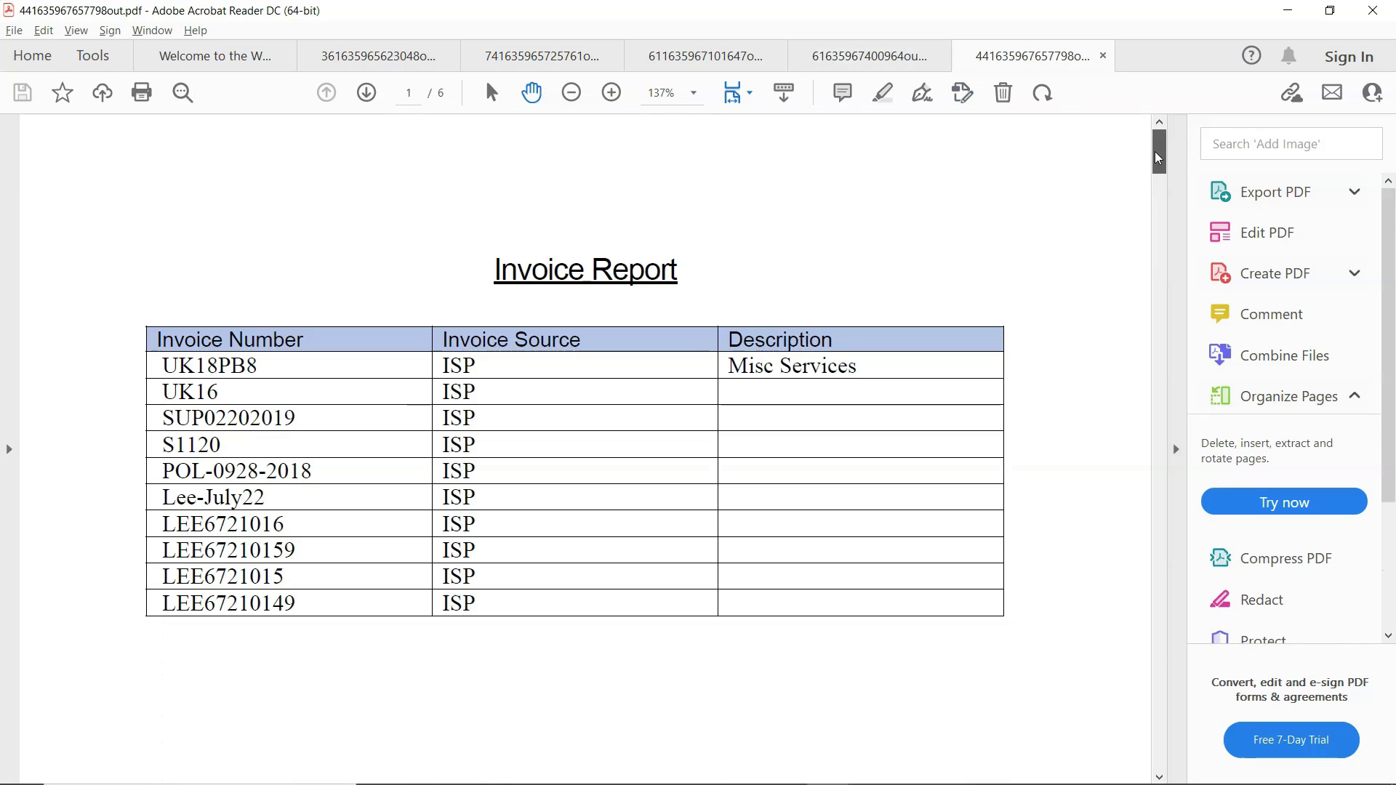
# - Check the page breaks and repeated headers in the invoice PDF, and compare them with the position() function in the Notepad++ page-break expression
pyautogui.moveTo(1158, 157); pyautogui.dragTo(1158, 161)
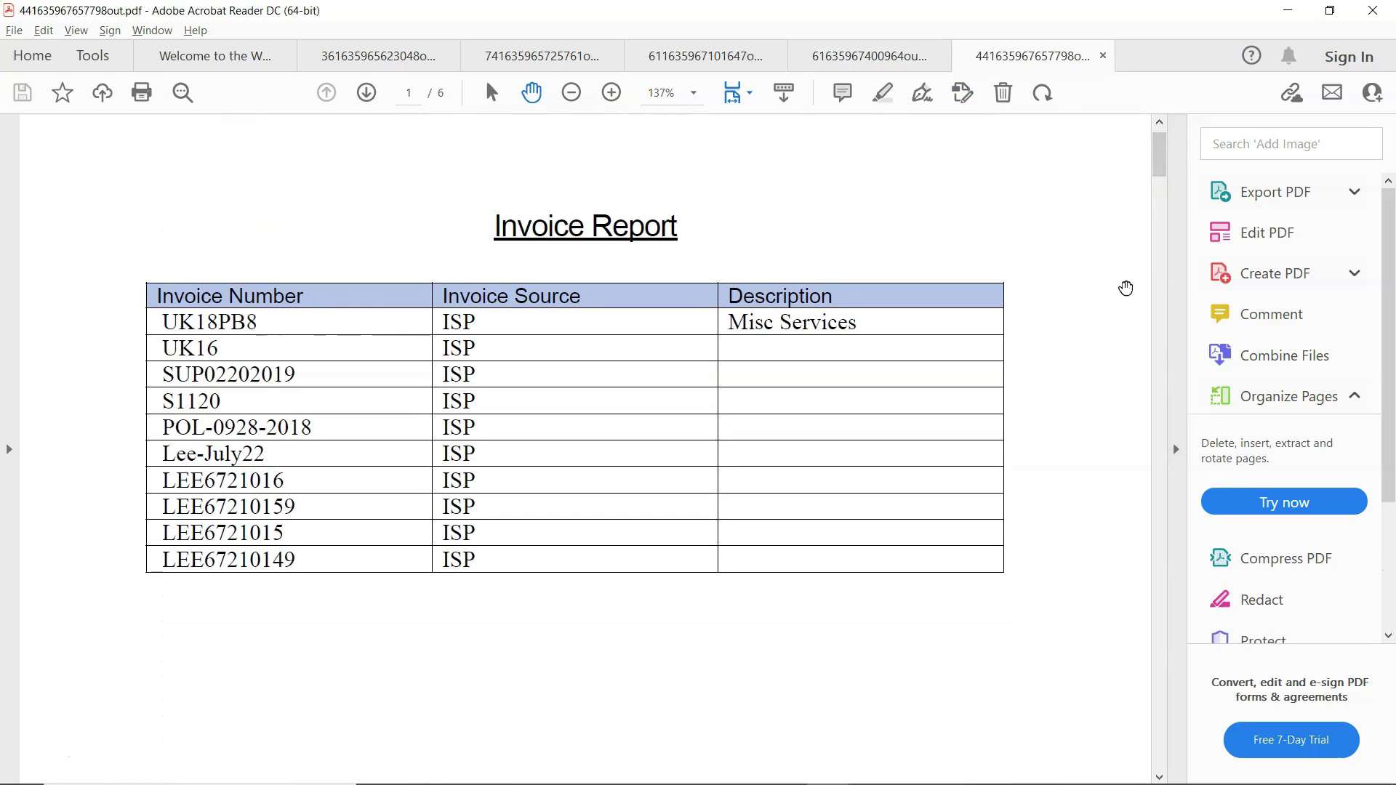
pyautogui.moveTo(1161, 155); pyautogui.dragTo(1135, 443)
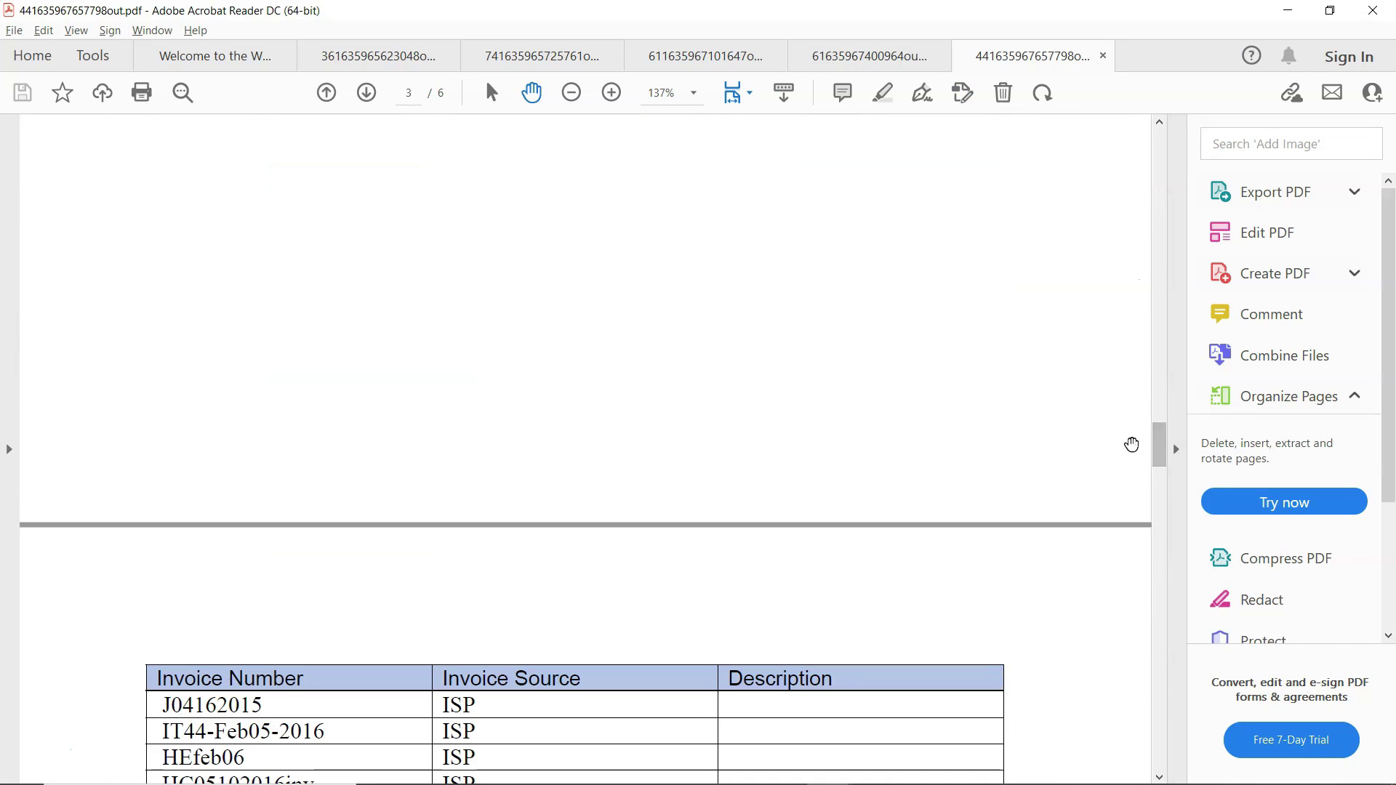
pyautogui.hotkey('alt', 'Tab')
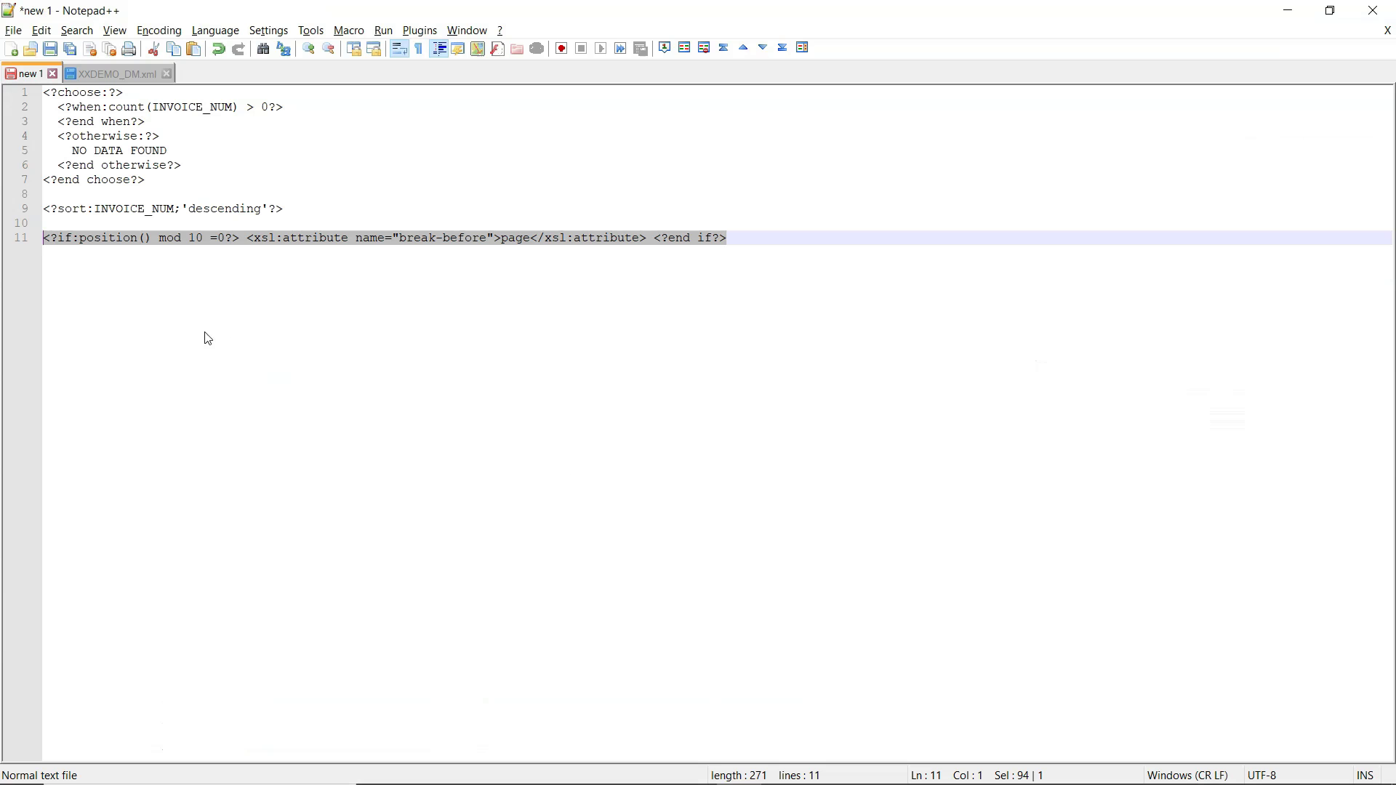
pyautogui.press('End')
pyautogui.doubleClick(115, 232)
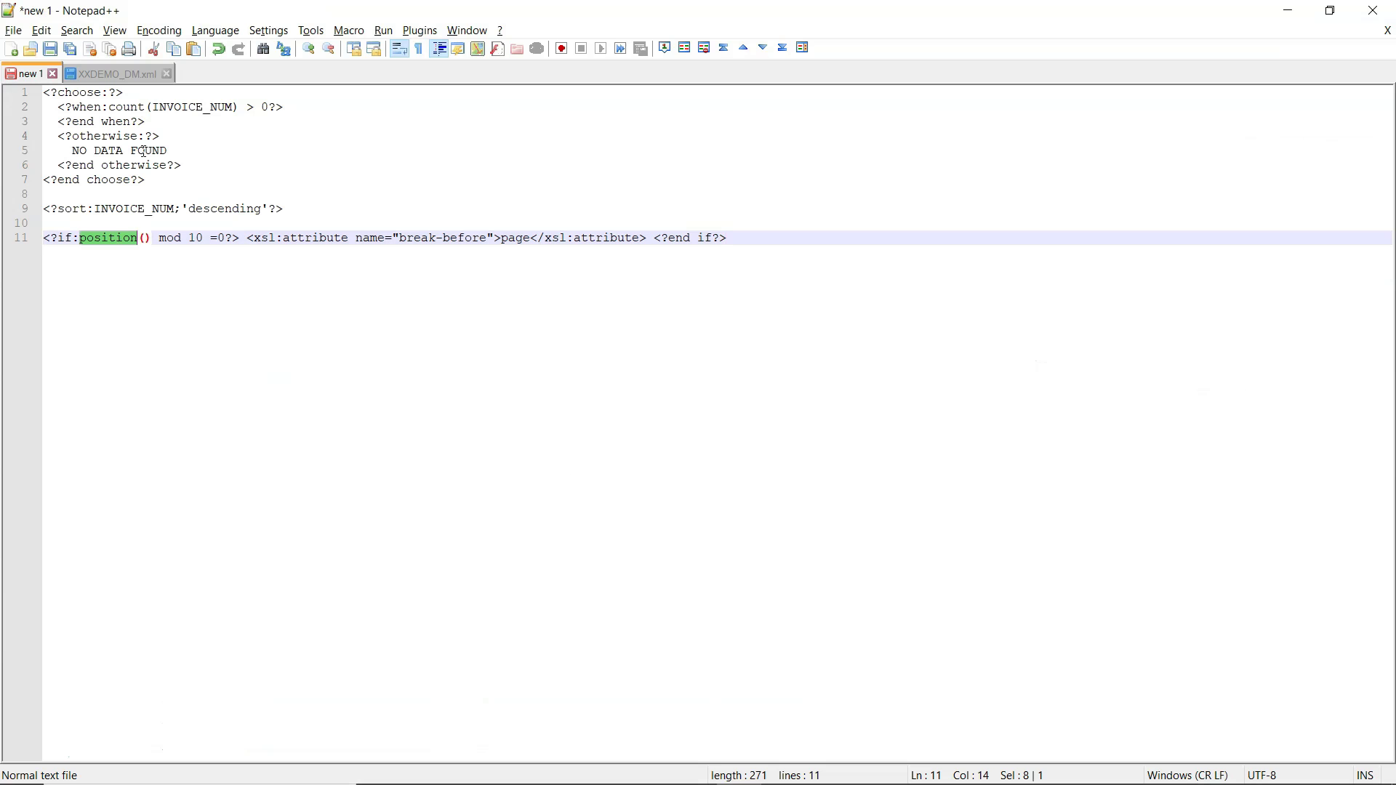
# - Examine the repeating G_1 groups in XXDEMO_DM.xml to relate each record's position to the page-break condition
pyautogui.click(109, 74)
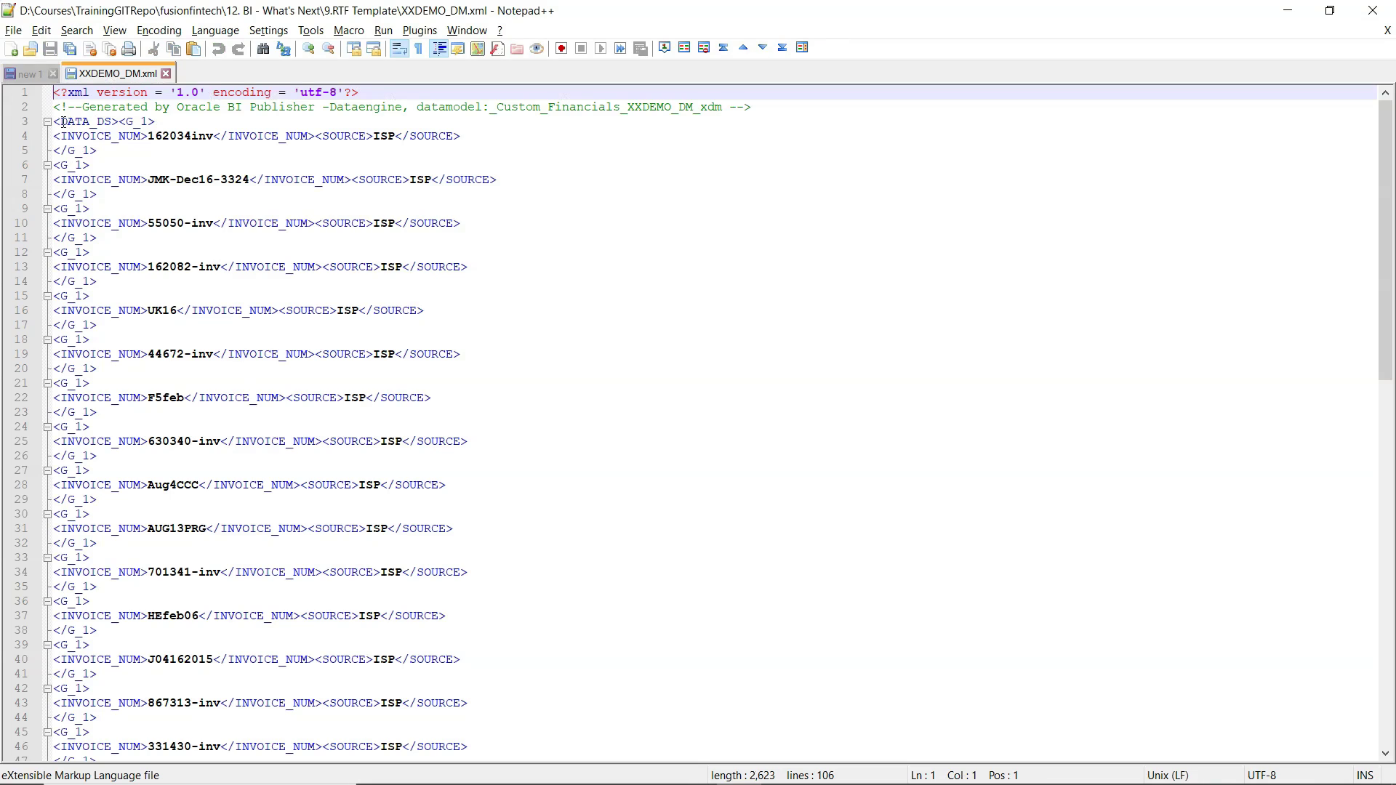
pyautogui.moveTo(119, 122); pyautogui.dragTo(134, 155)
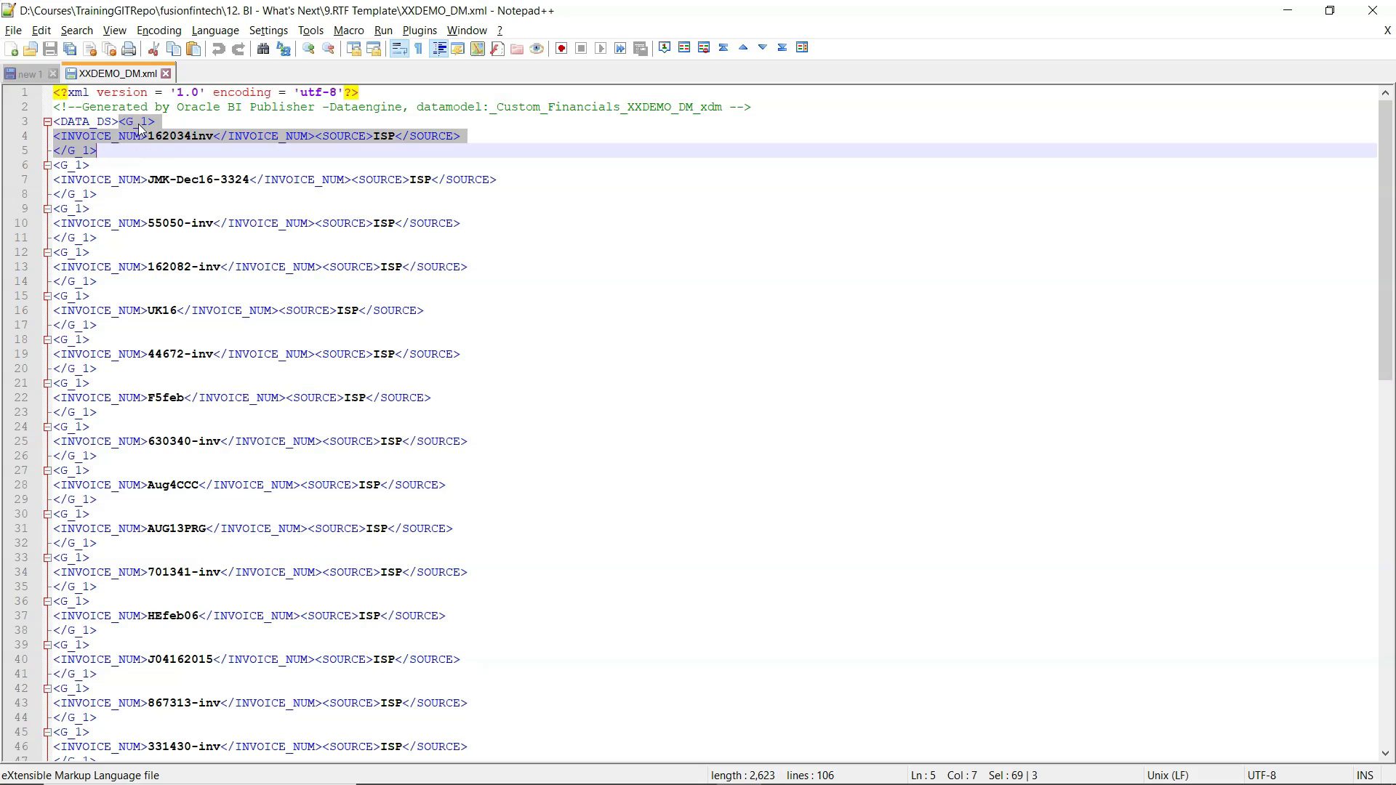
pyautogui.click(110, 150)
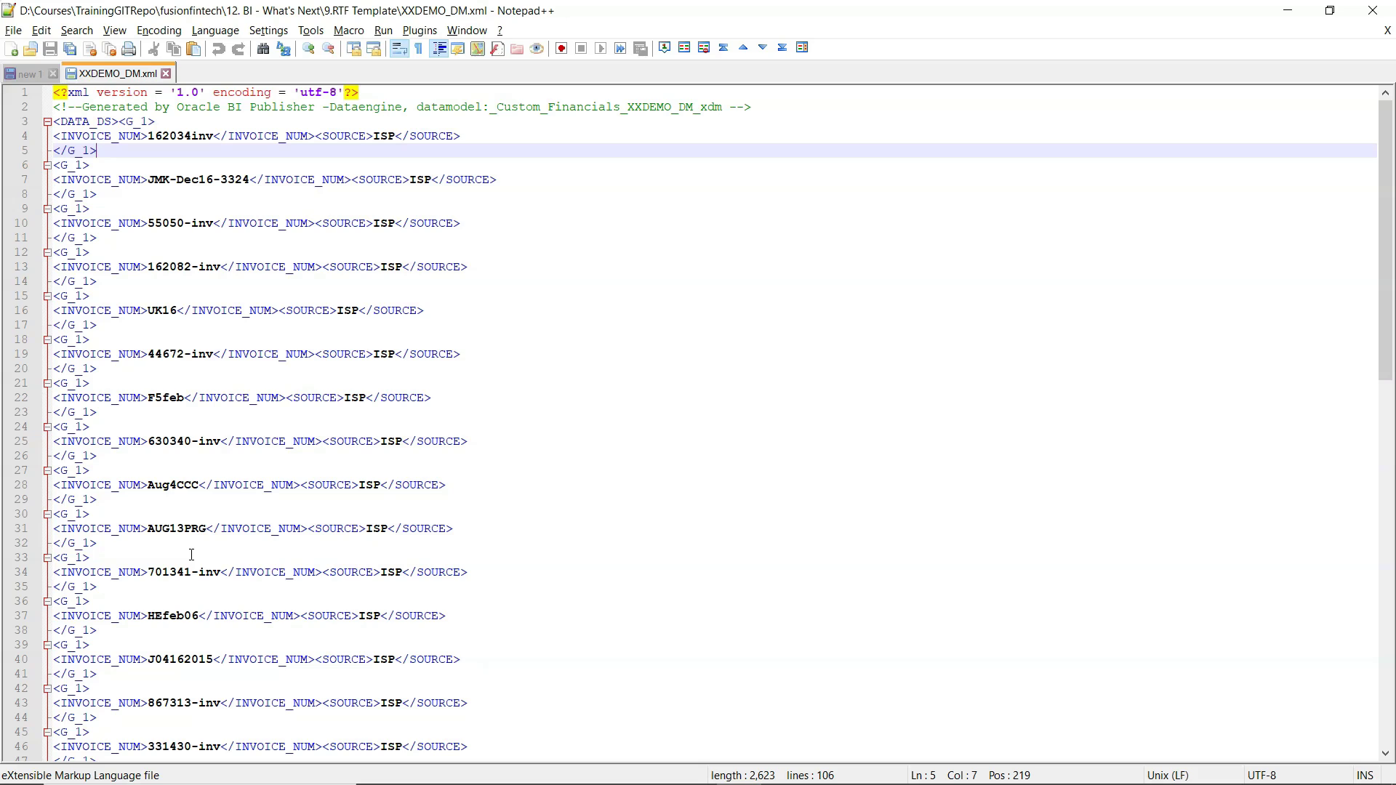
pyautogui.click(150, 138)
pyautogui.click(175, 441)
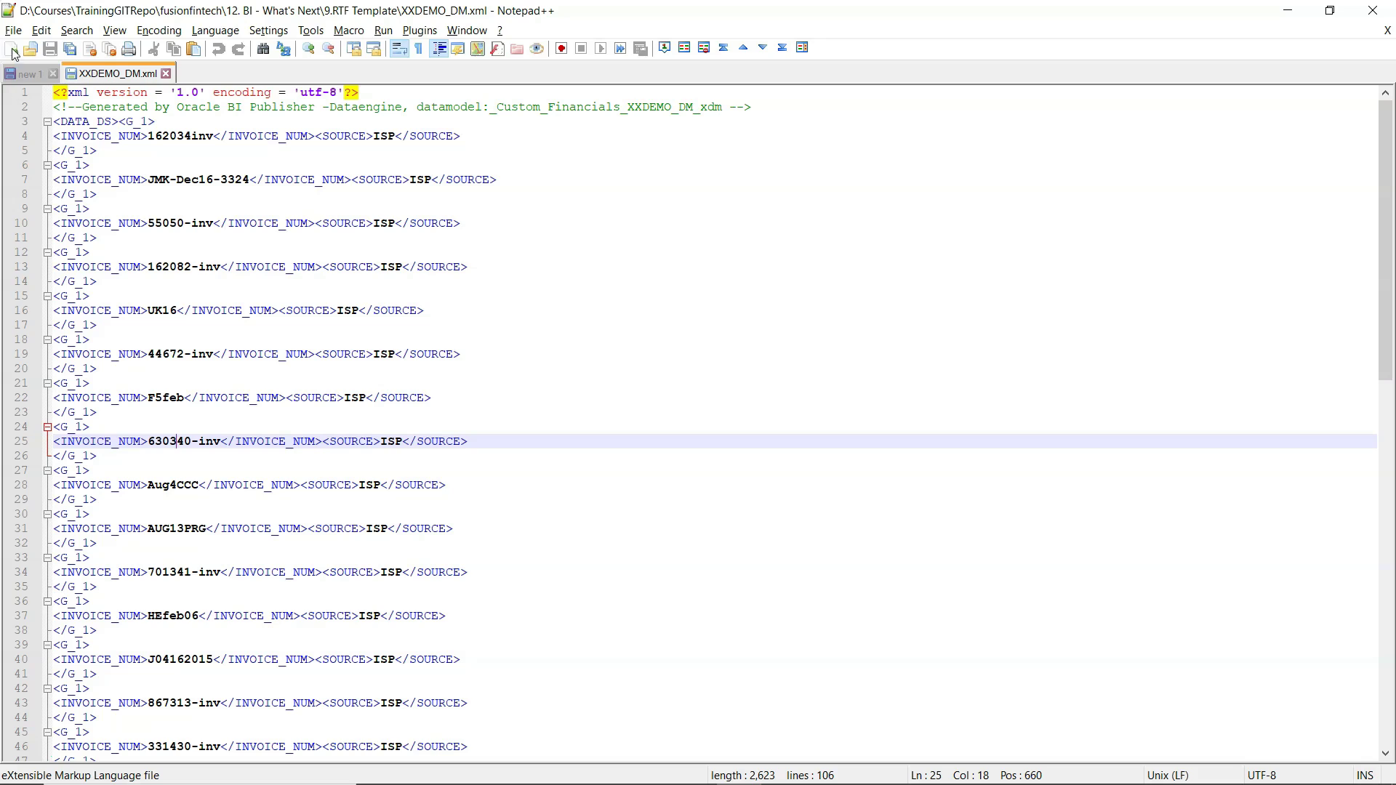
pyautogui.click(29, 73)
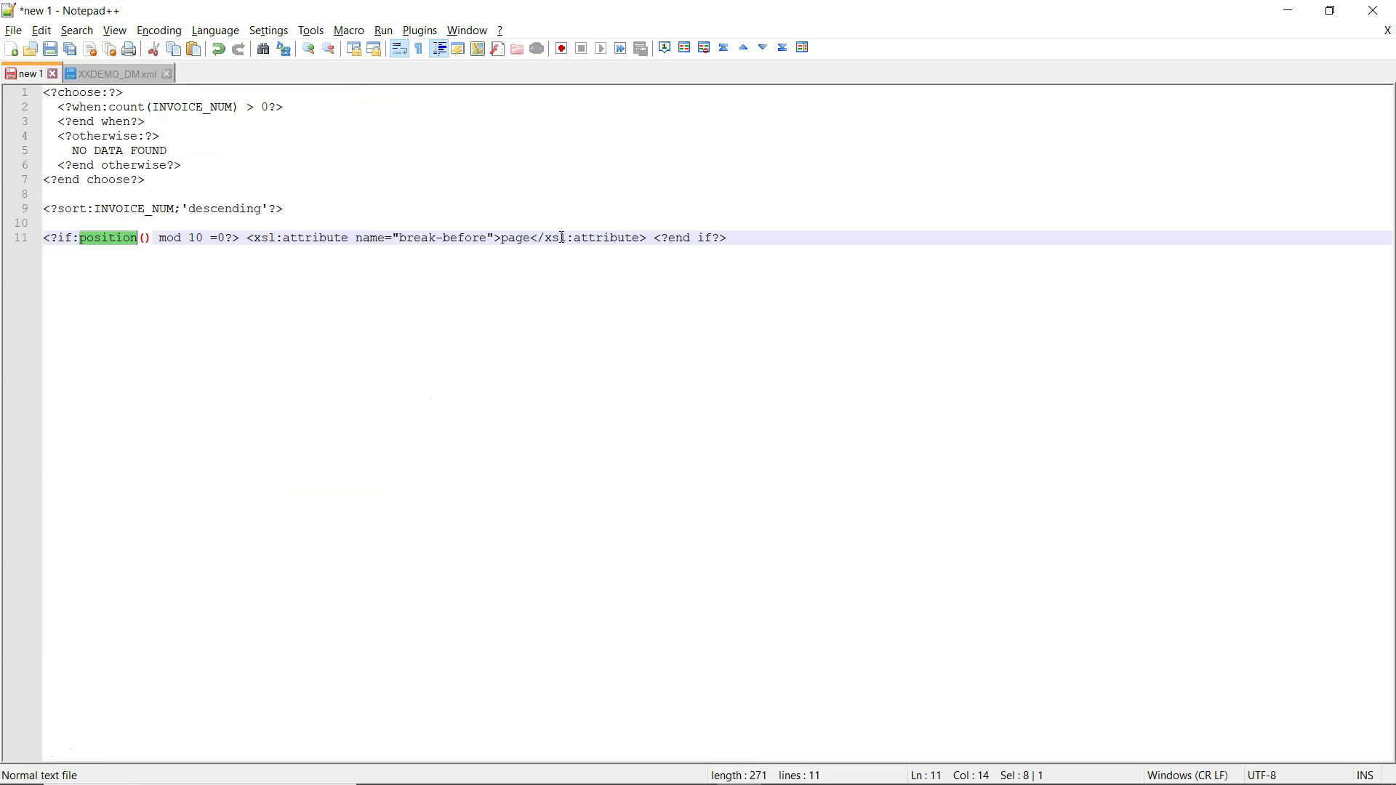
# - Switch to the use case PDF and review the NO DATA FOUND requirement and its choose/when/otherwise code
pyautogui.hotkey('alt', 'Tab')
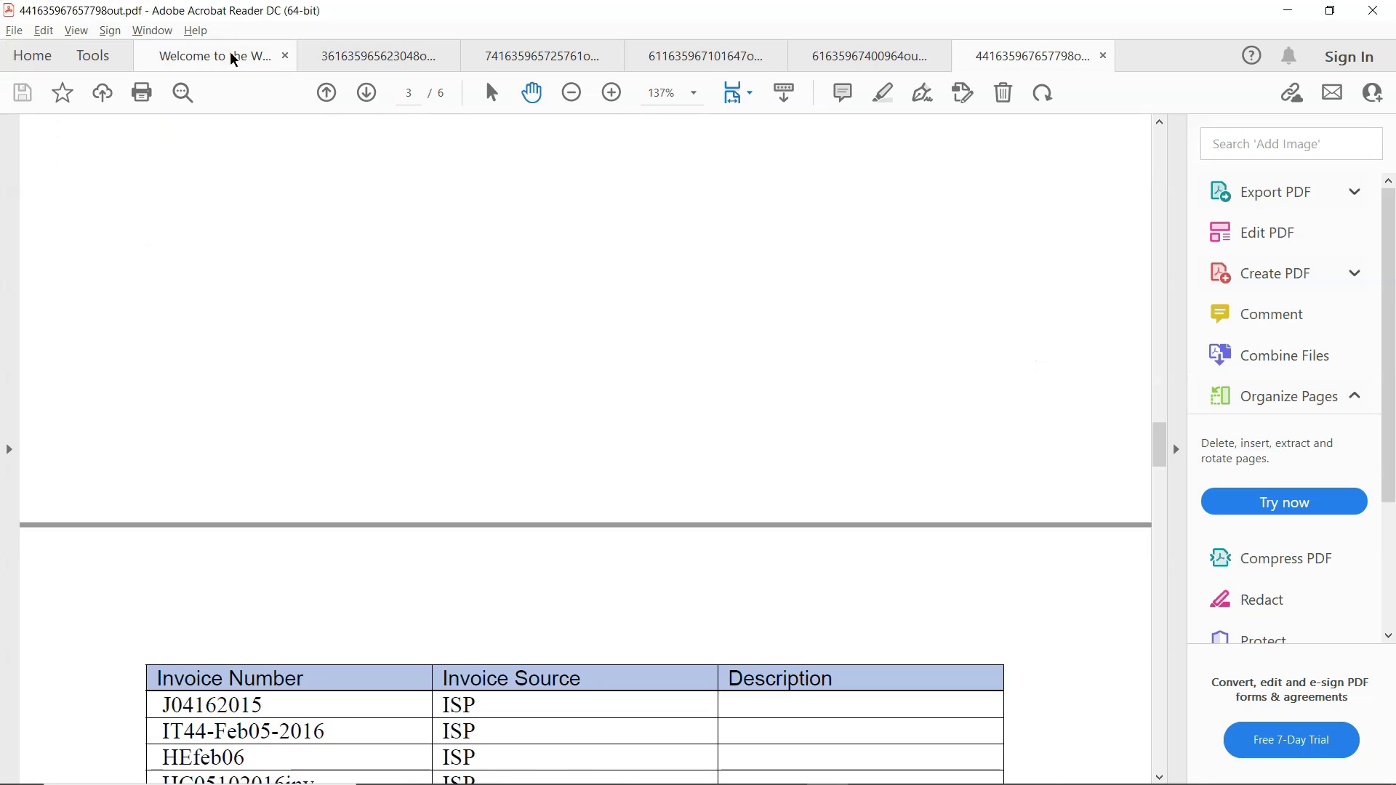
pyautogui.click(238, 57)
pyautogui.moveTo(184, 519); pyautogui.dragTo(581, 521)
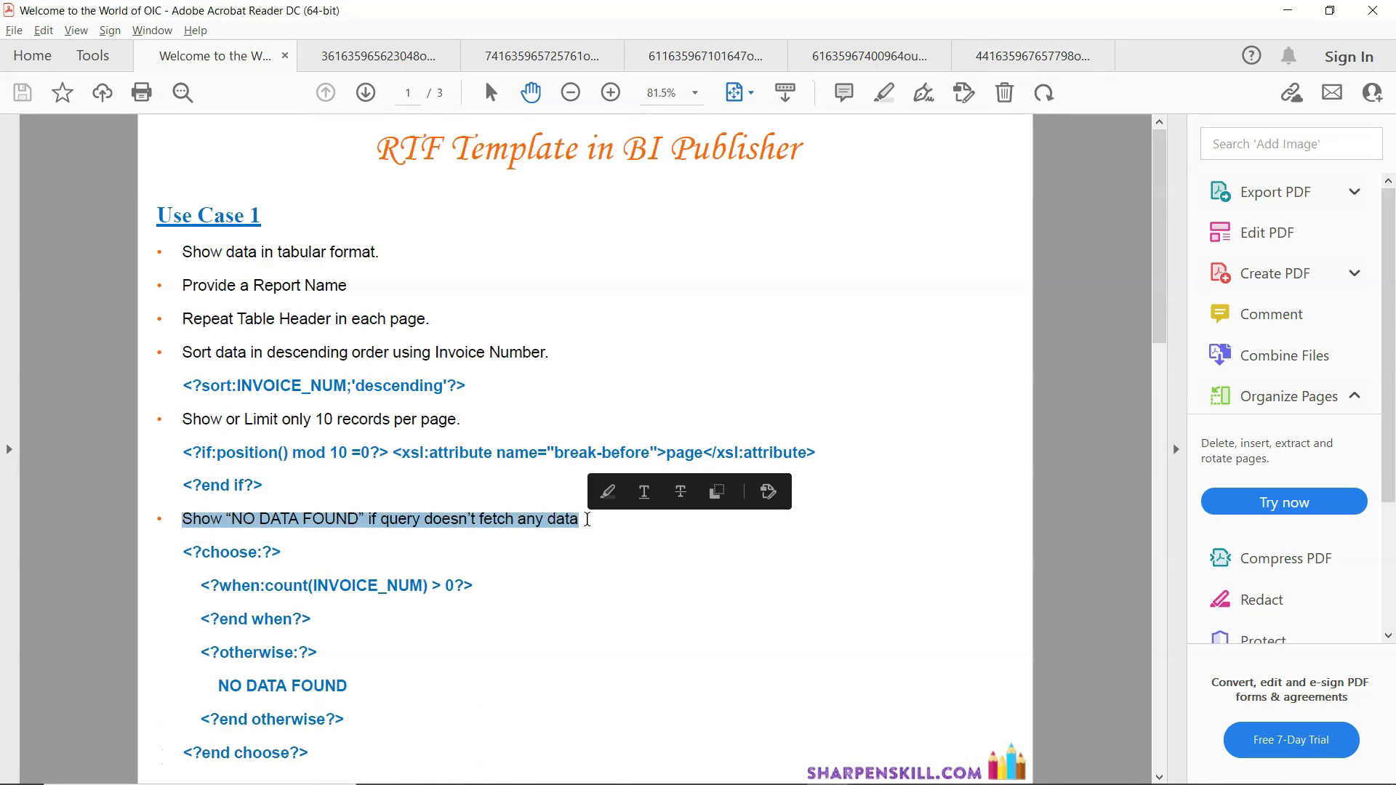
pyautogui.click(582, 522)
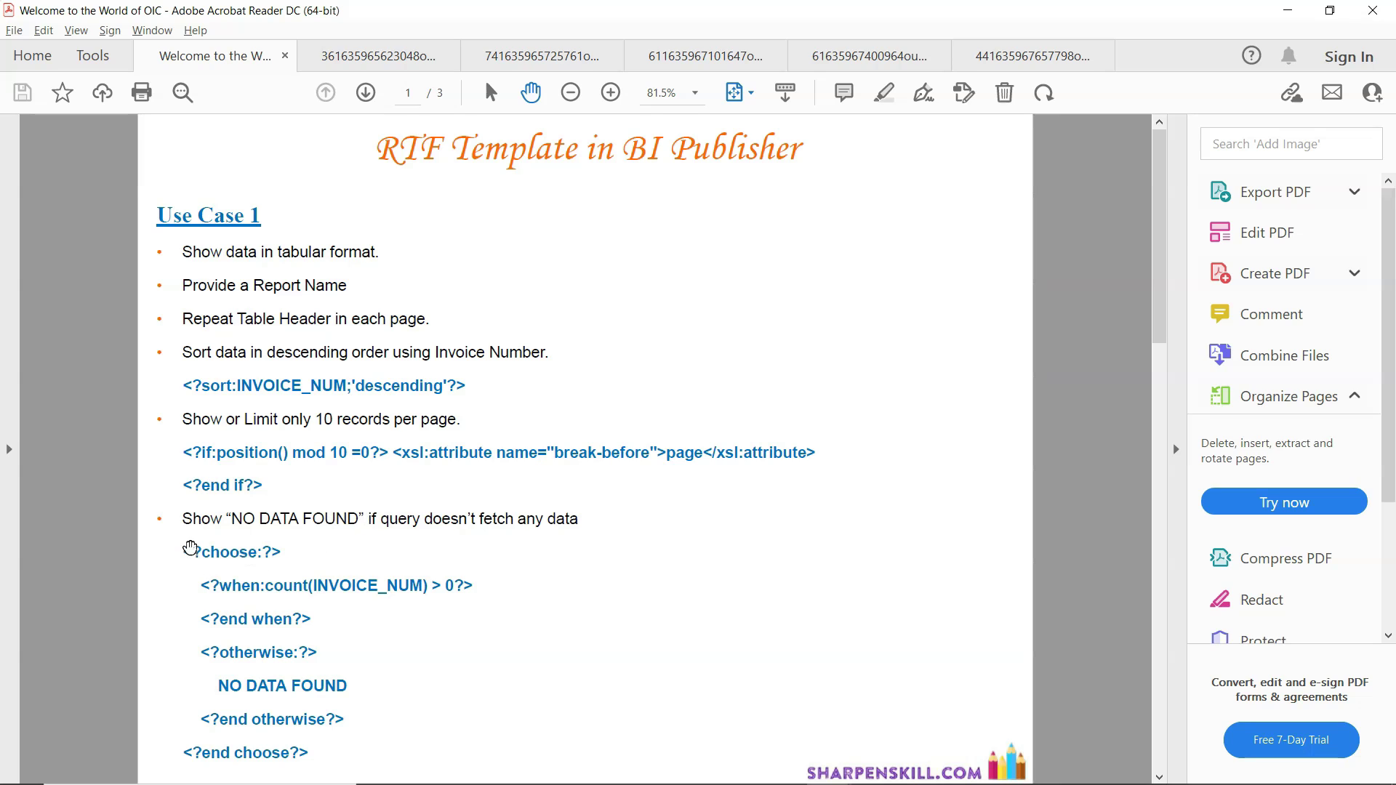
pyautogui.moveTo(180, 555); pyautogui.dragTo(337, 755)
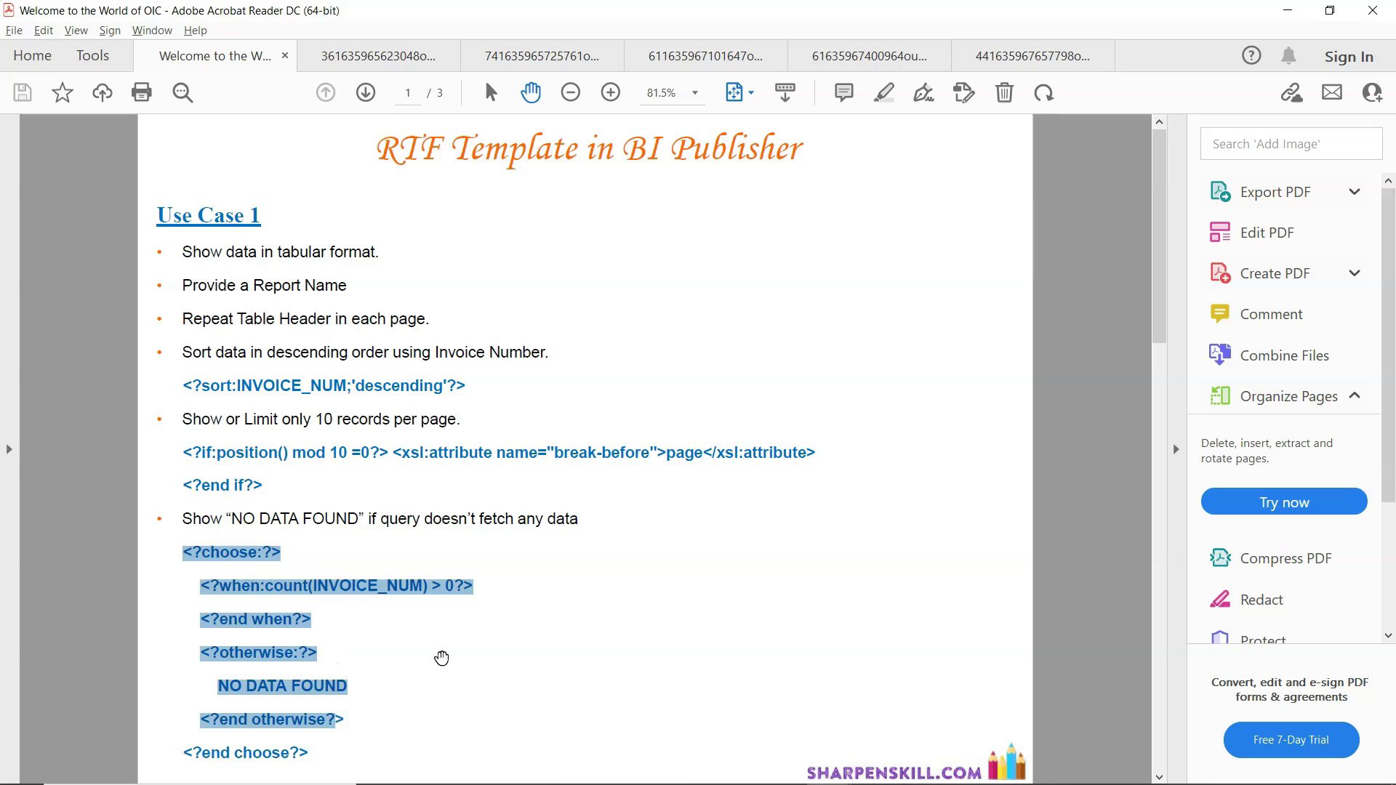
pyautogui.click(445, 666)
# - Switch to File Explorer, open XXDEMO_DM-Nodata.xml from the artefacts folder under 9.RTF Template, inspect its empty DATA_DS element, and close it
pyautogui.hotkey('alt', 'Tab')
pyautogui.hotkey('alt', 'Tab')
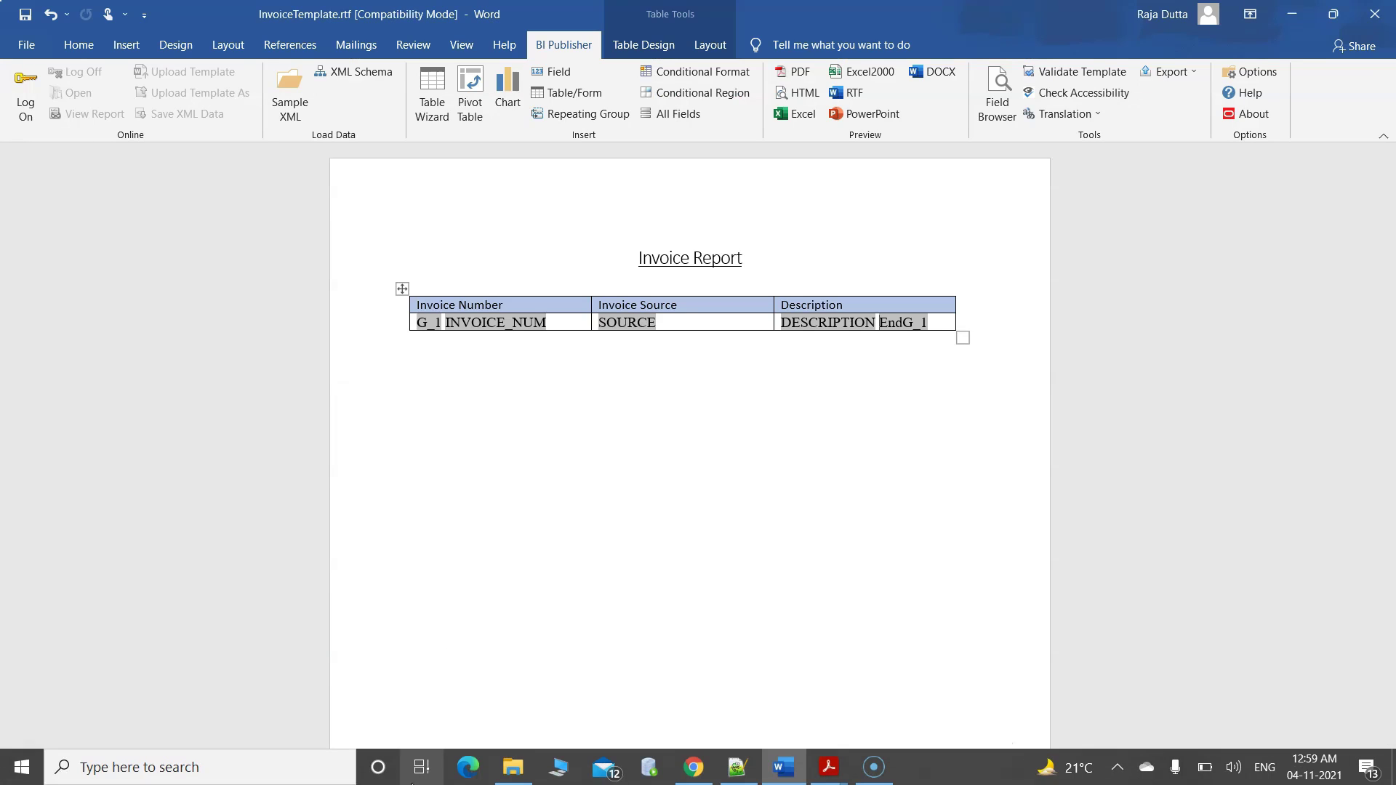
pyautogui.click(513, 767)
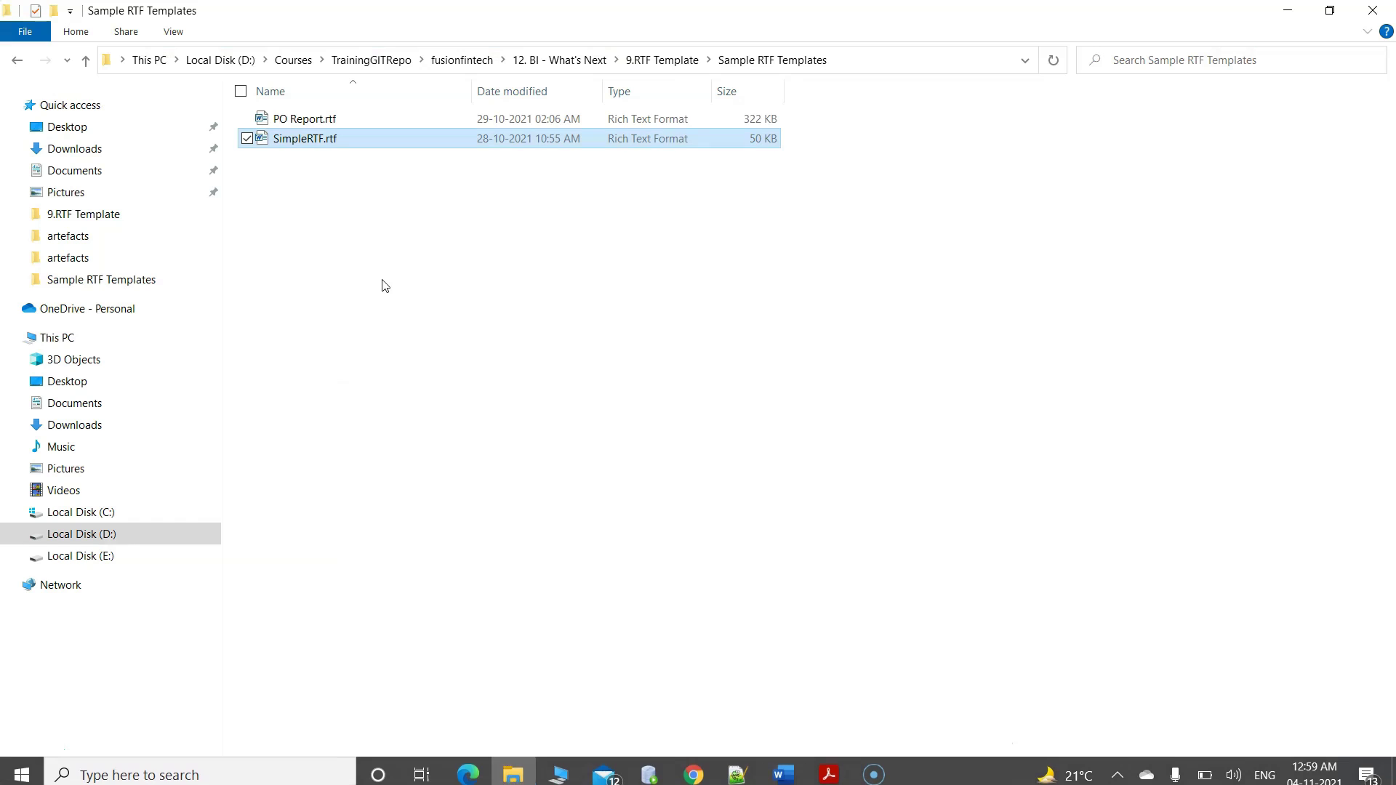
pyautogui.click(649, 60)
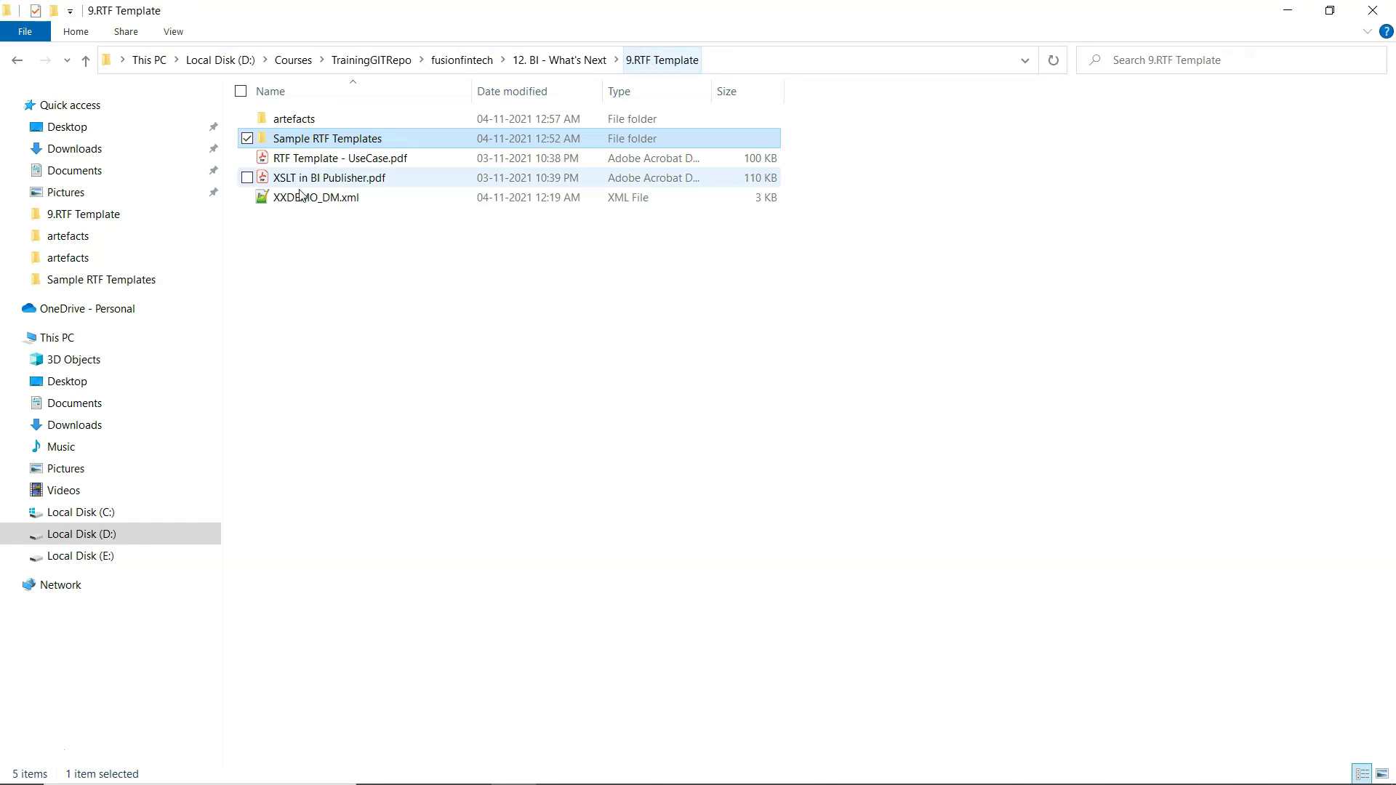
pyautogui.doubleClick(313, 121)
pyautogui.click(359, 180)
pyautogui.doubleClick(358, 181)
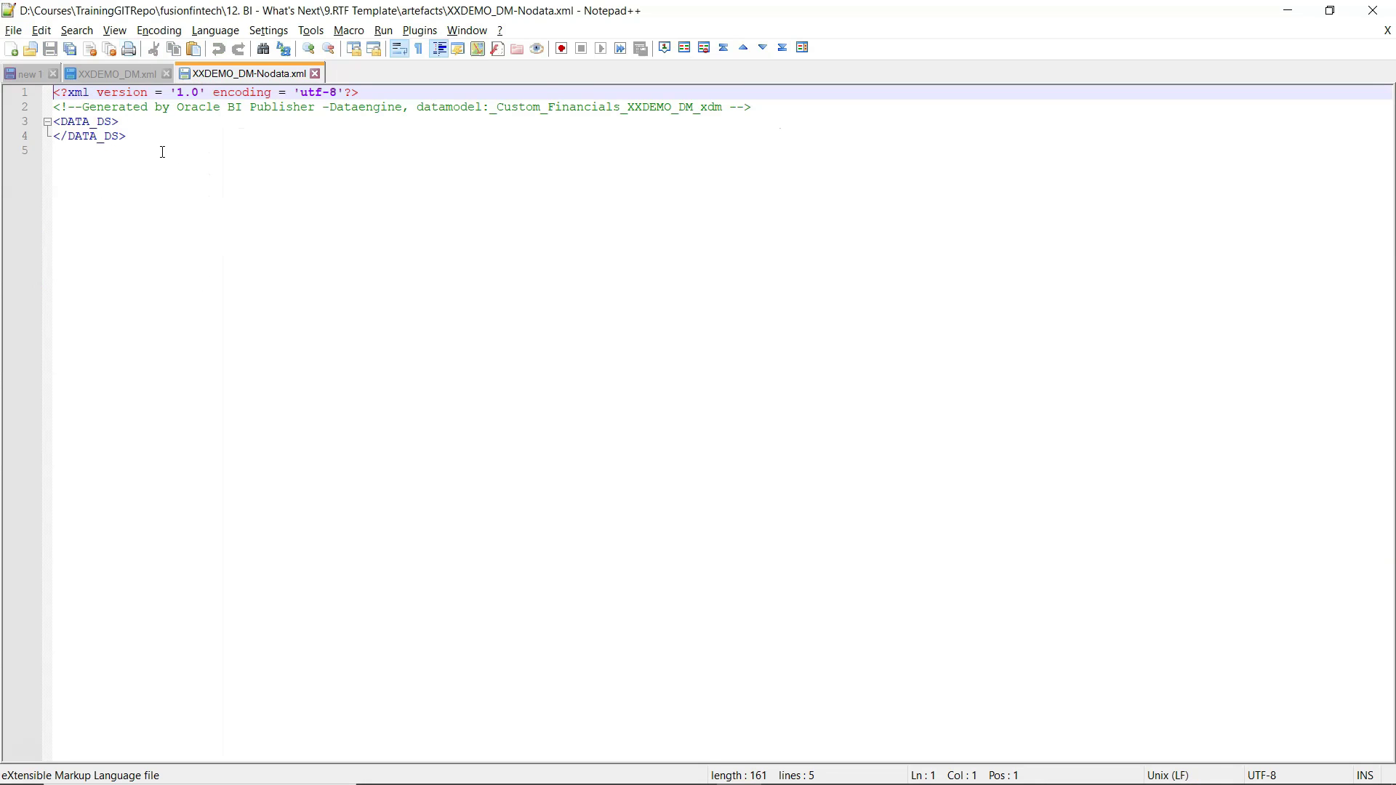
pyautogui.click(316, 73)
# - Switch to Word, load XXDEMO_DM-Nodata.xml as the sample XML data, and preview the invoice template as PDF
pyautogui.hotkey('alt', 'Tab')
pyautogui.hotkey('alt', 'Tab')
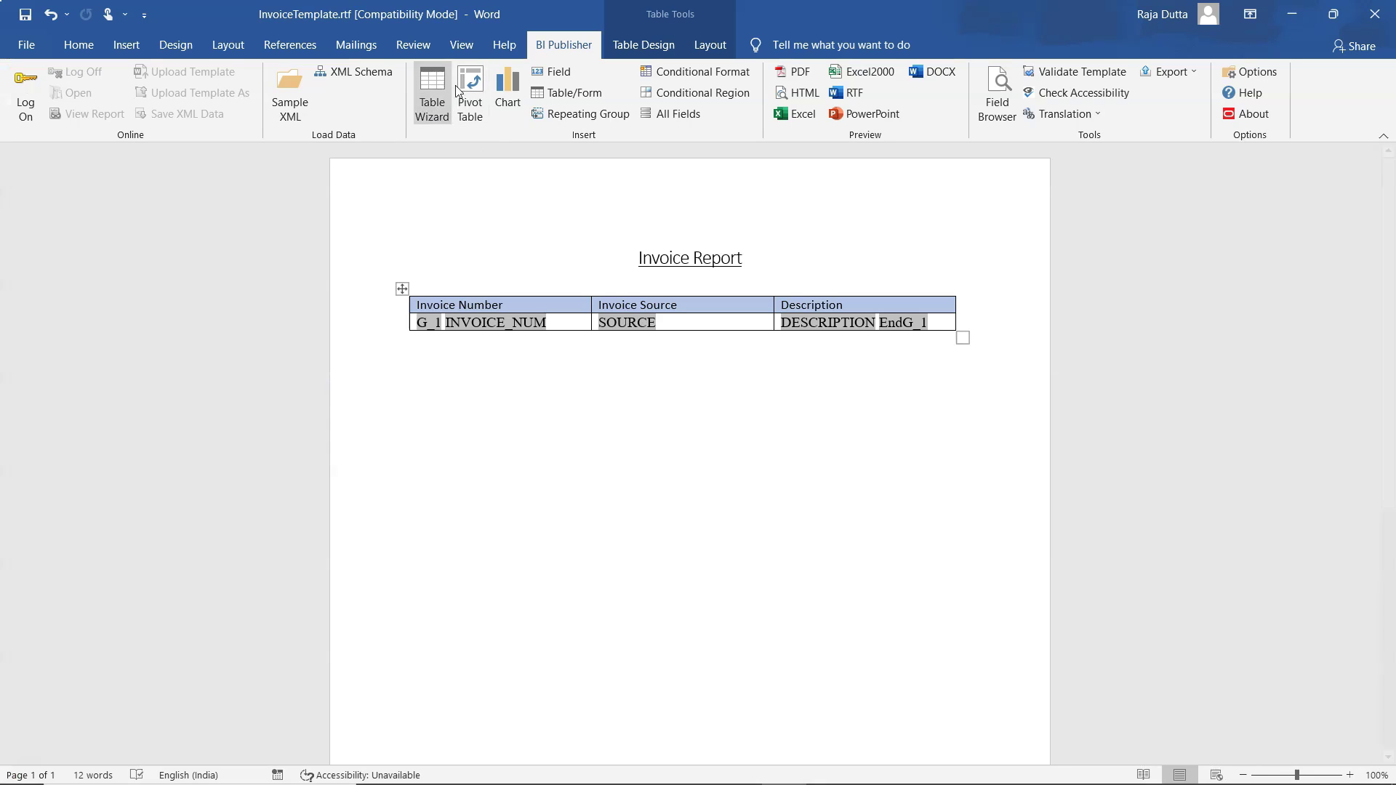
pyautogui.click(291, 92)
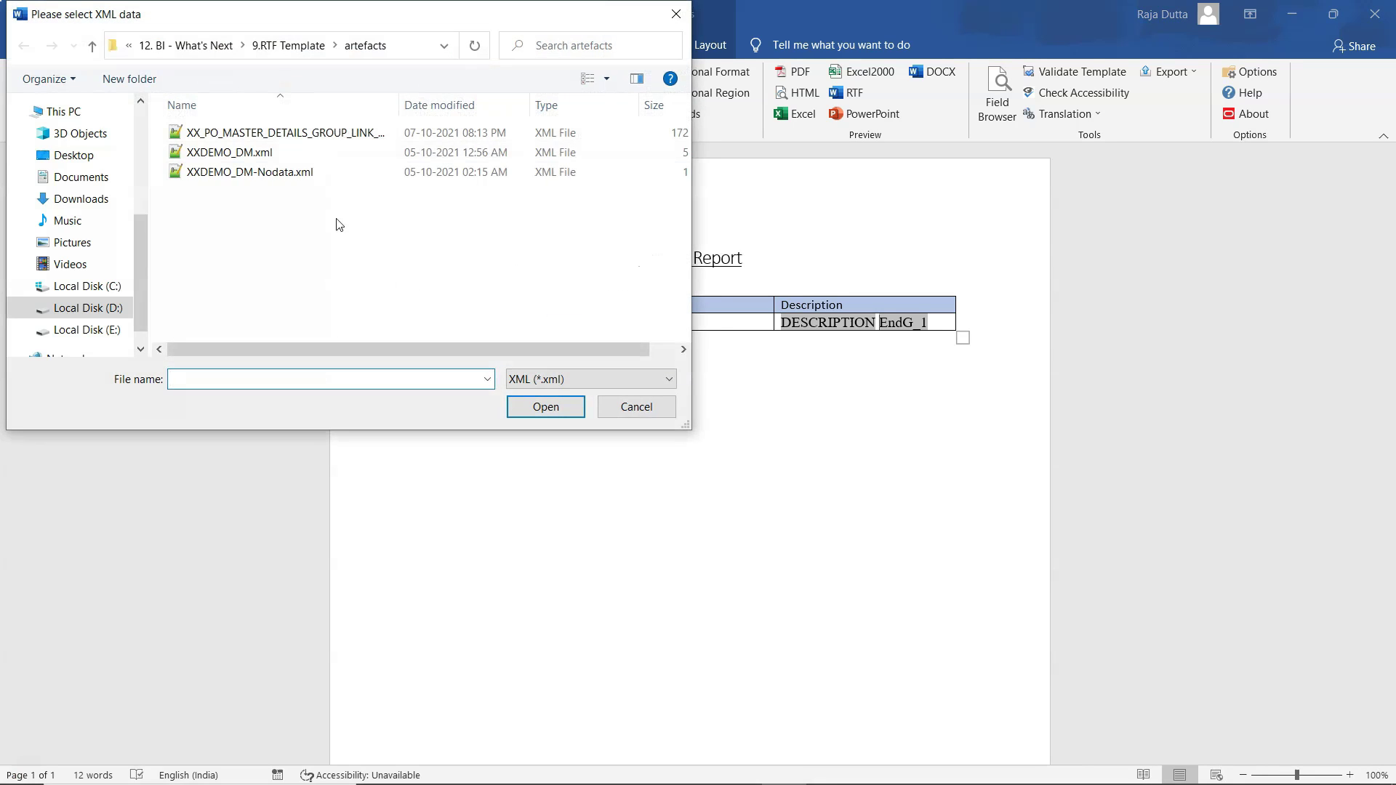
pyautogui.click(289, 172)
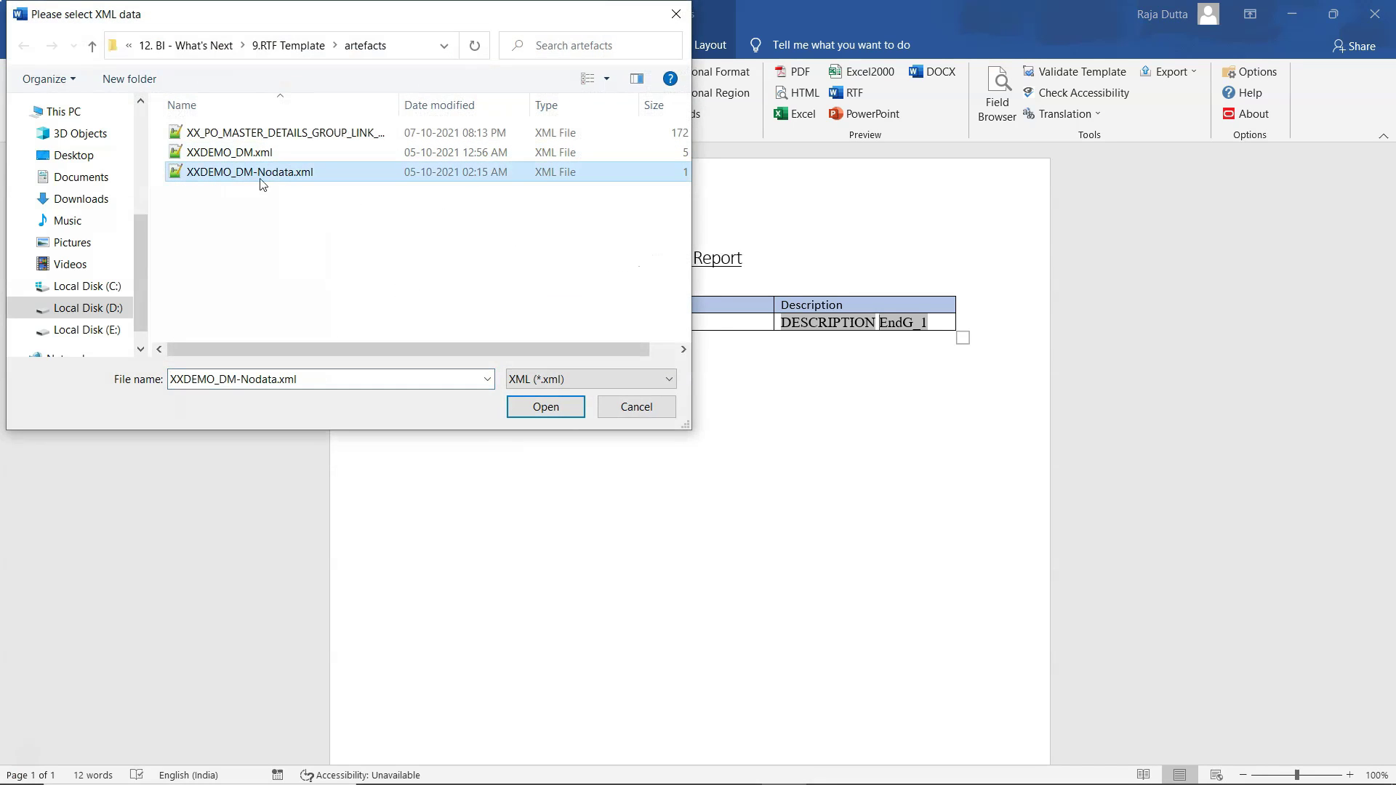
pyautogui.click(568, 408)
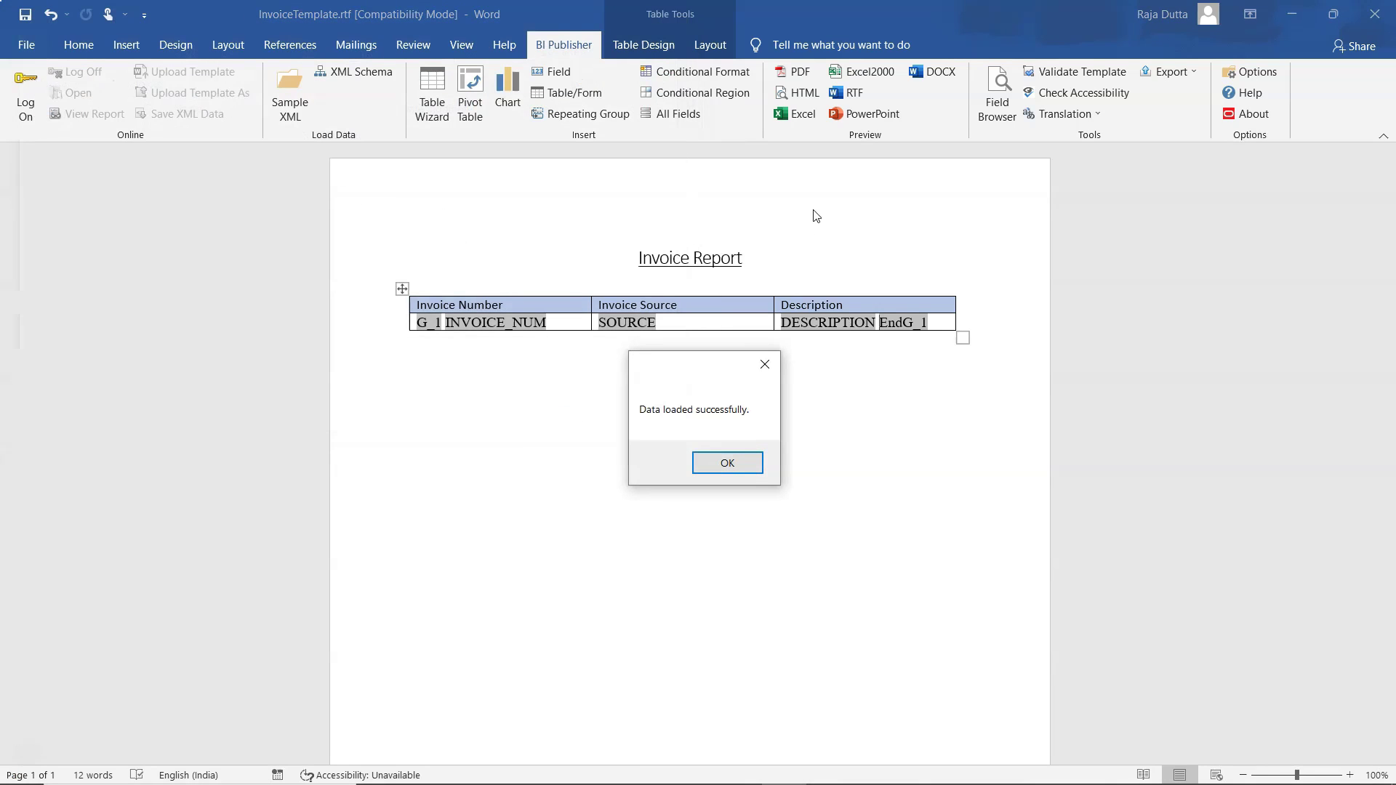
pyautogui.click(747, 468)
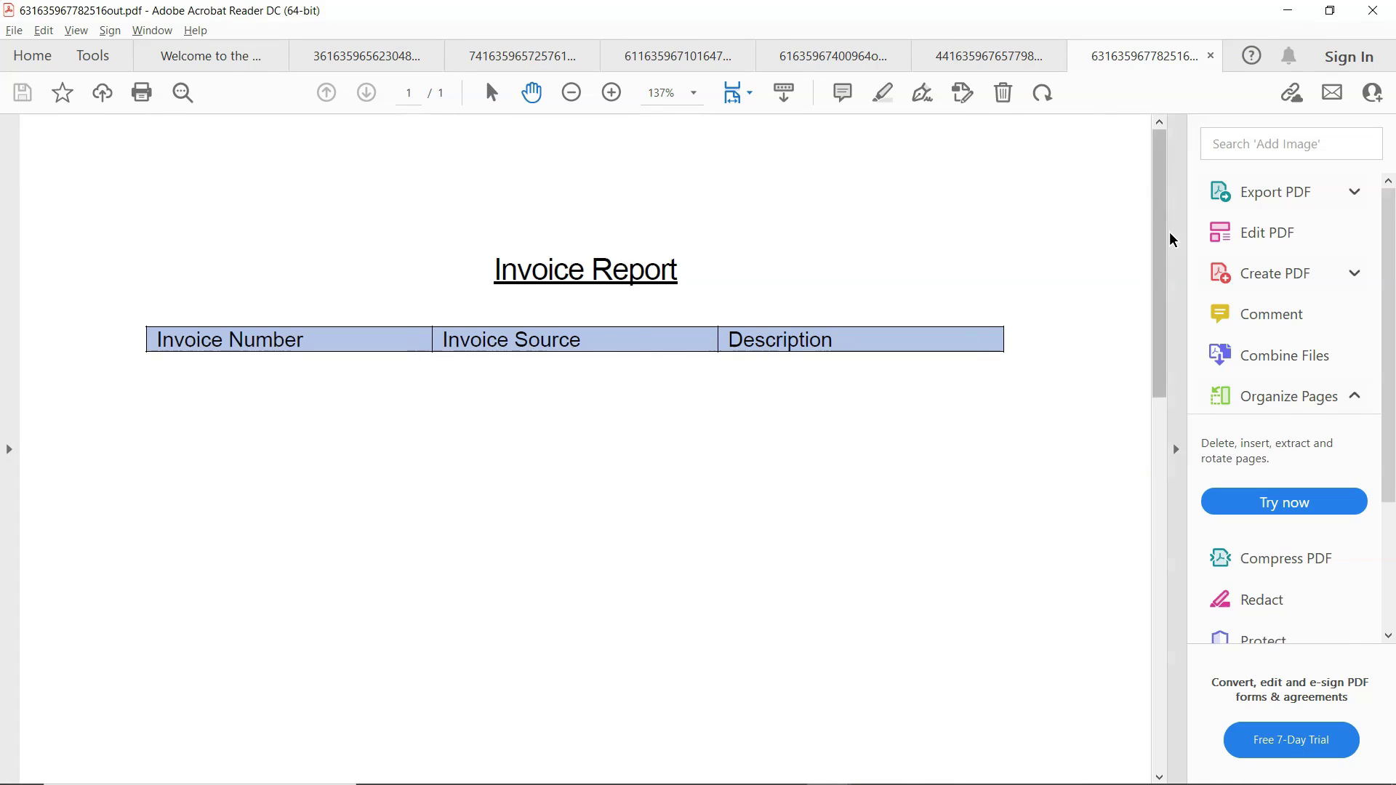
pyautogui.moveTo(1160, 240); pyautogui.dragTo(1104, 174)
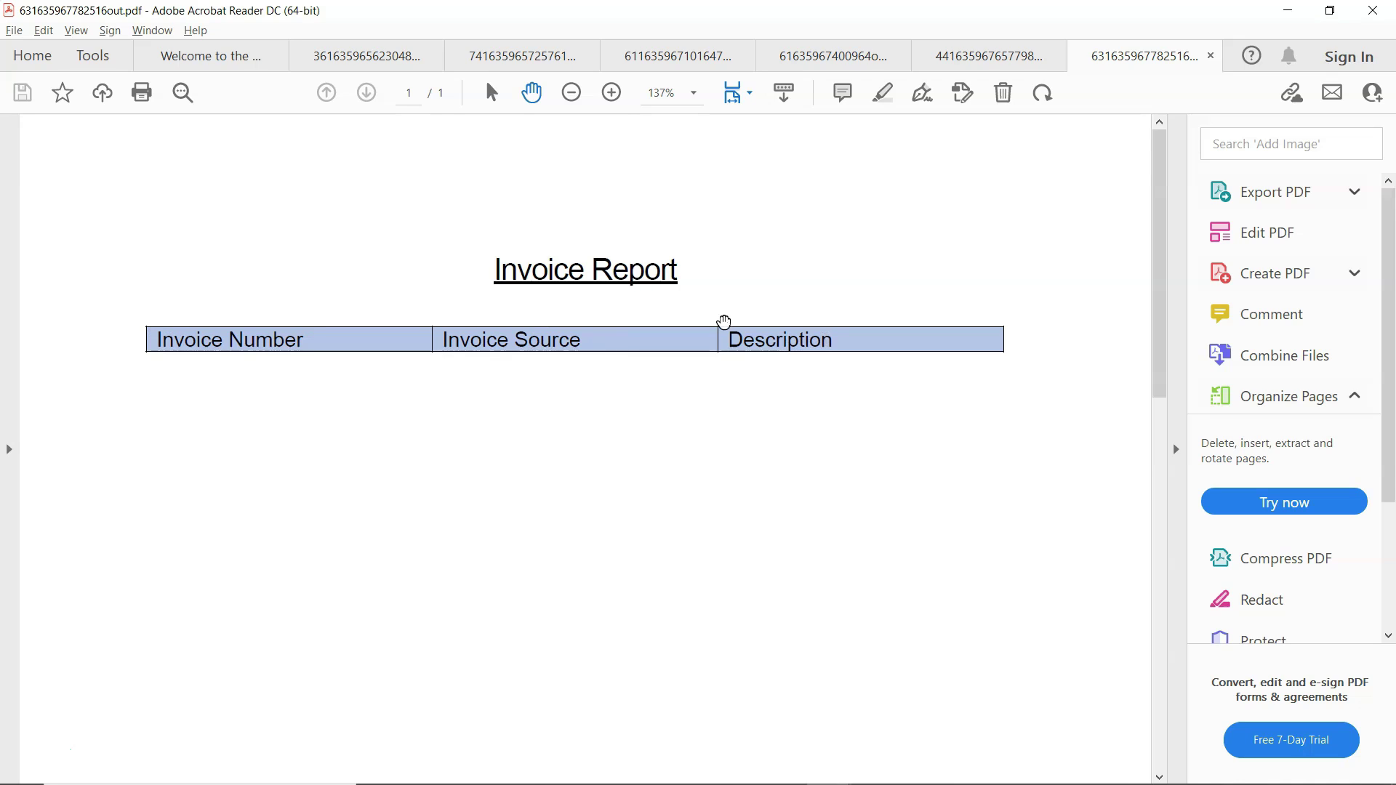
# - Review the NO DATA FOUND requirement, and examine the when:count(INVOICE_NUM) > 0 and otherwise parts of the choose block in Notepad++
pyautogui.click(216, 67)
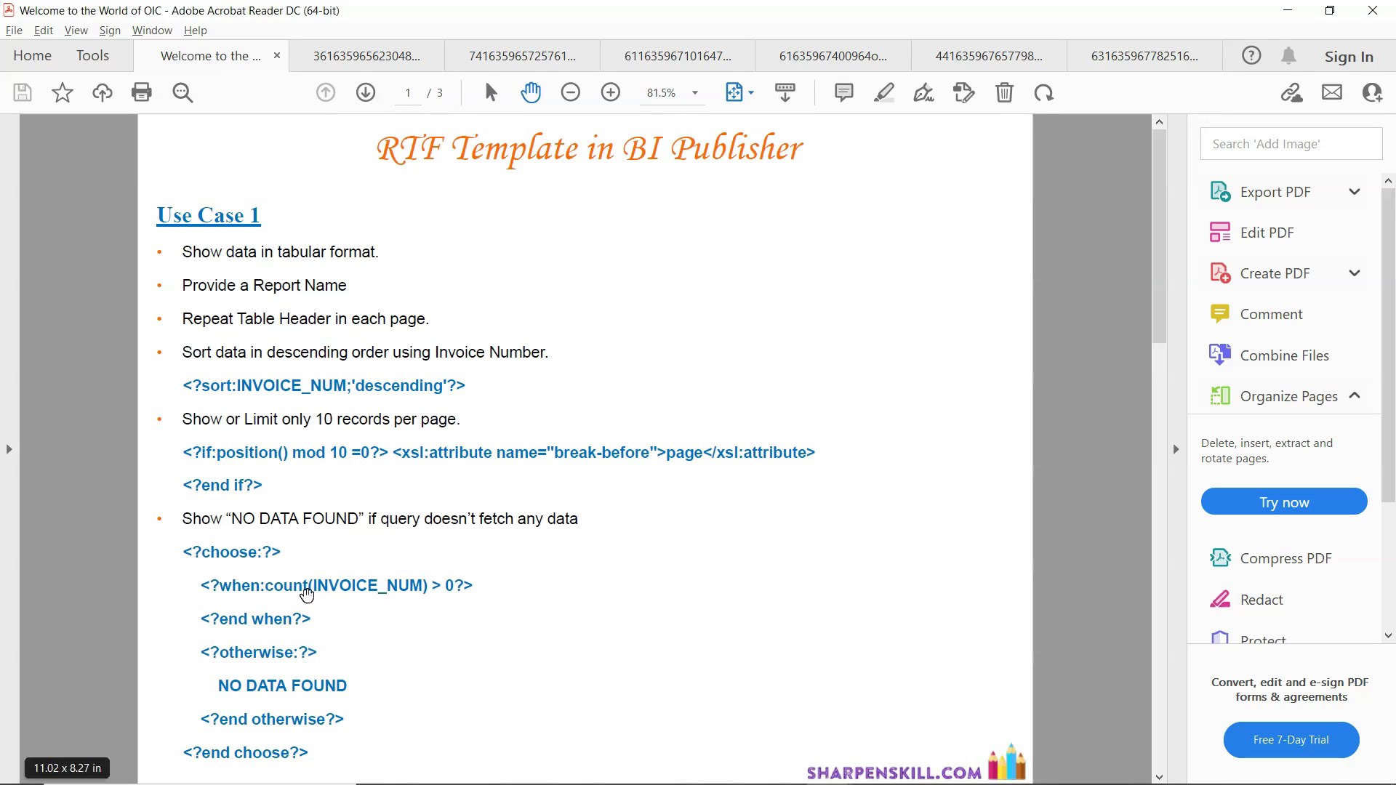
pyautogui.hotkey('alt', 'Tab')
pyautogui.hotkey('alt', 'Tab')
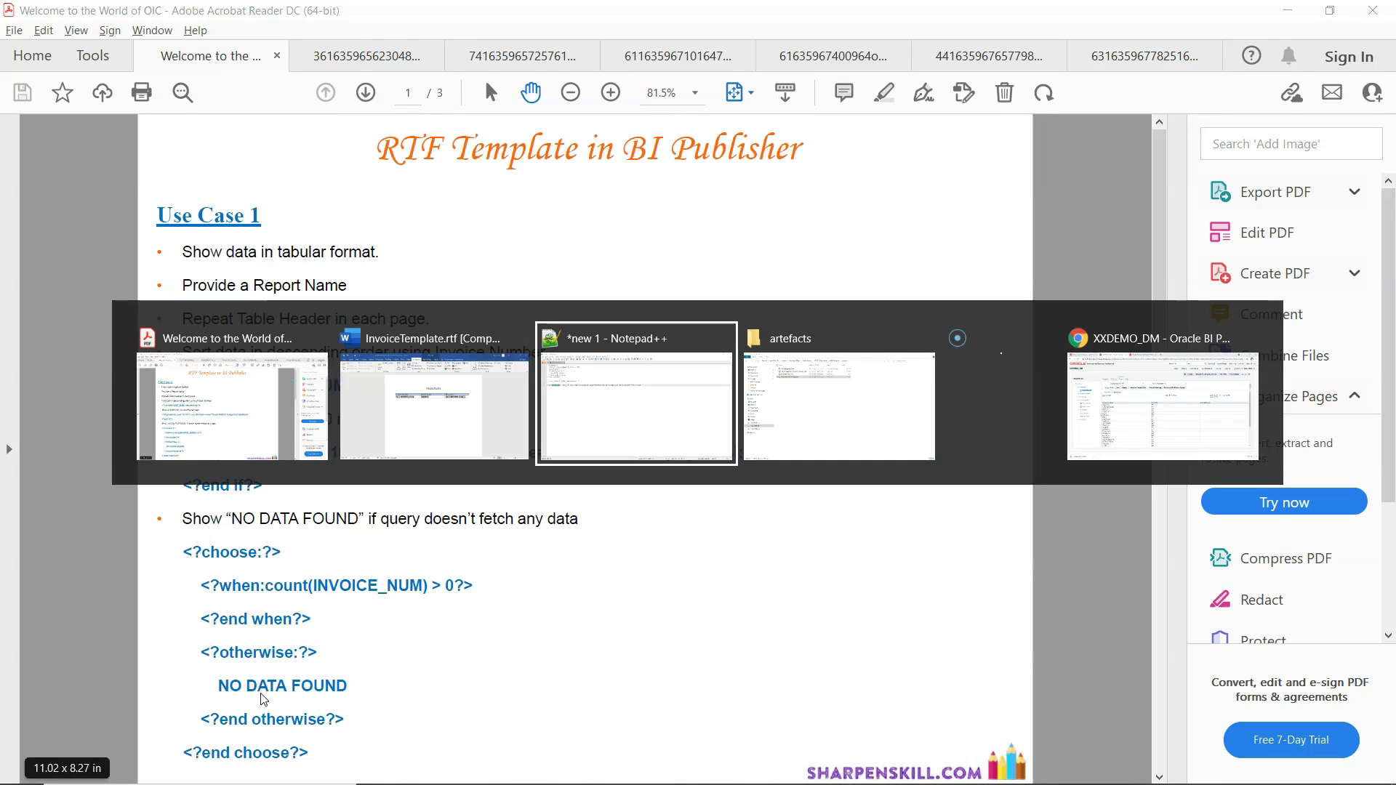
pyautogui.doubleClick(94, 92)
pyautogui.doubleClick(199, 107)
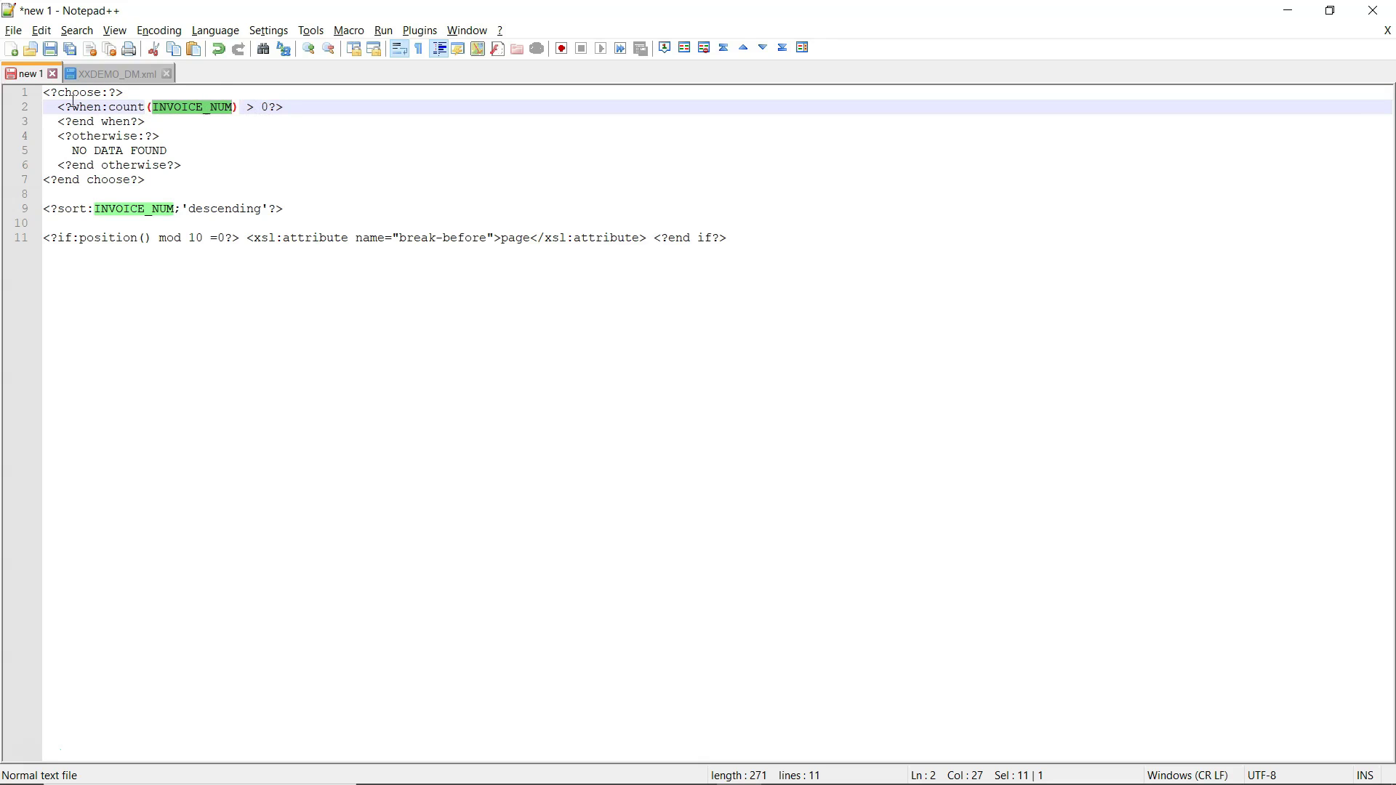
pyautogui.moveTo(62, 107); pyautogui.dragTo(295, 107)
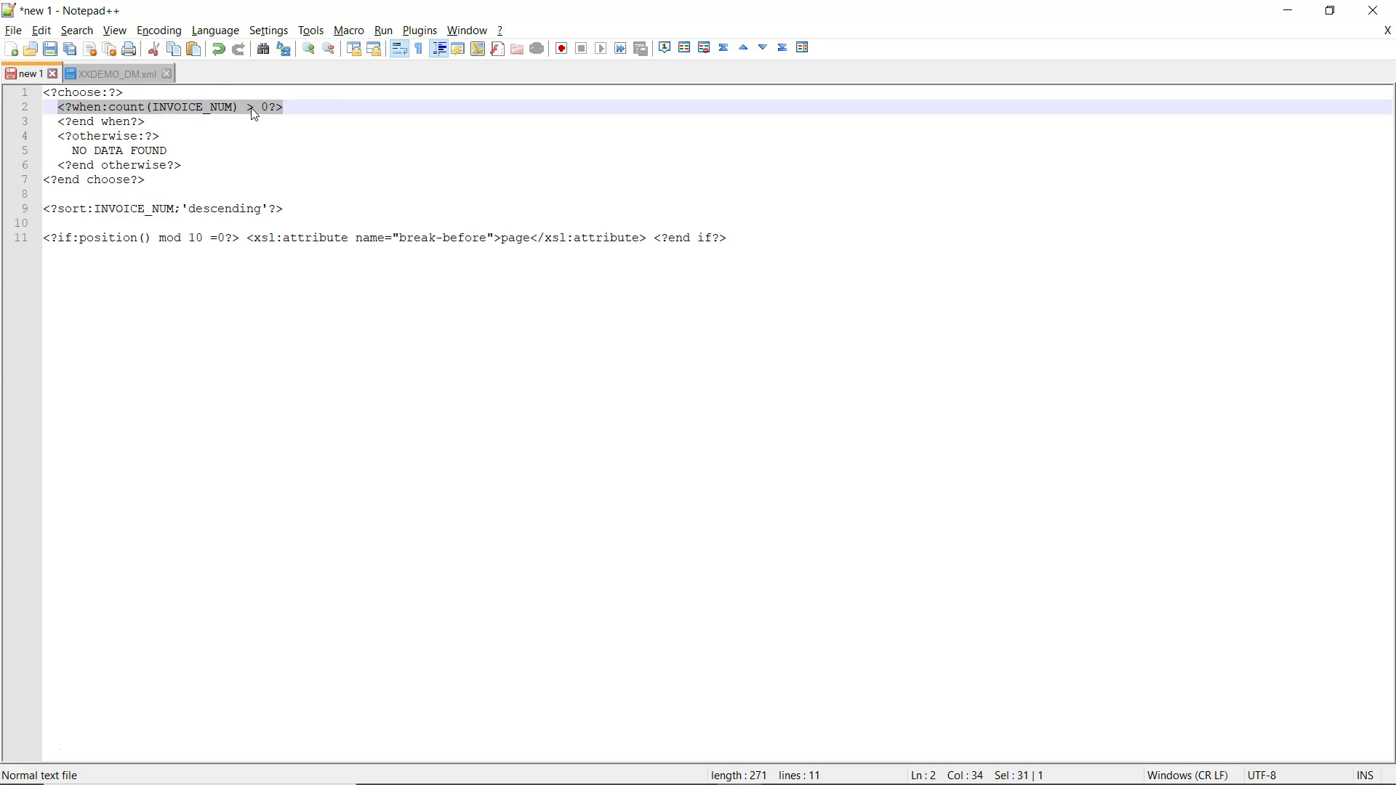
pyautogui.moveTo(59, 121); pyautogui.dragTo(161, 121)
pyautogui.moveTo(58, 136); pyautogui.dragTo(153, 178)
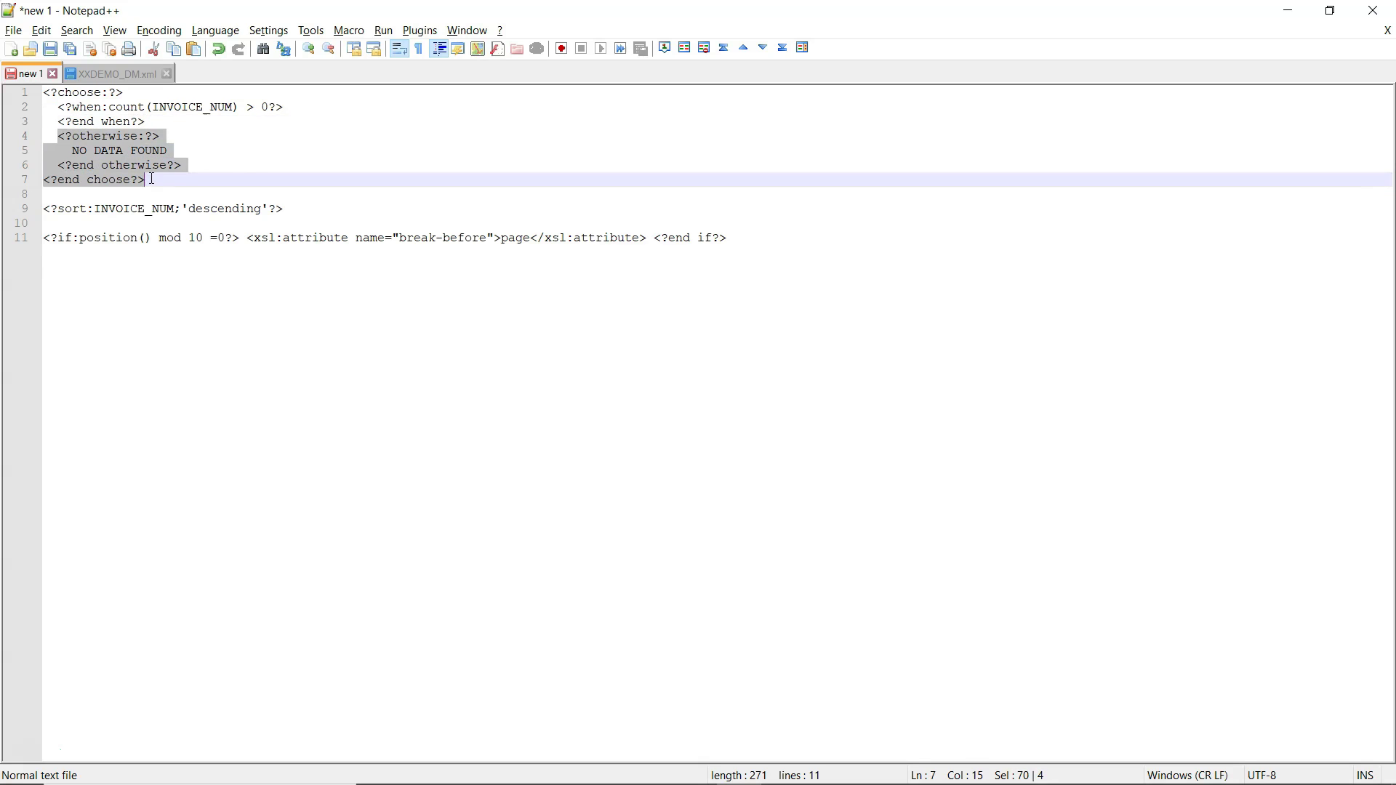
pyautogui.click(228, 165)
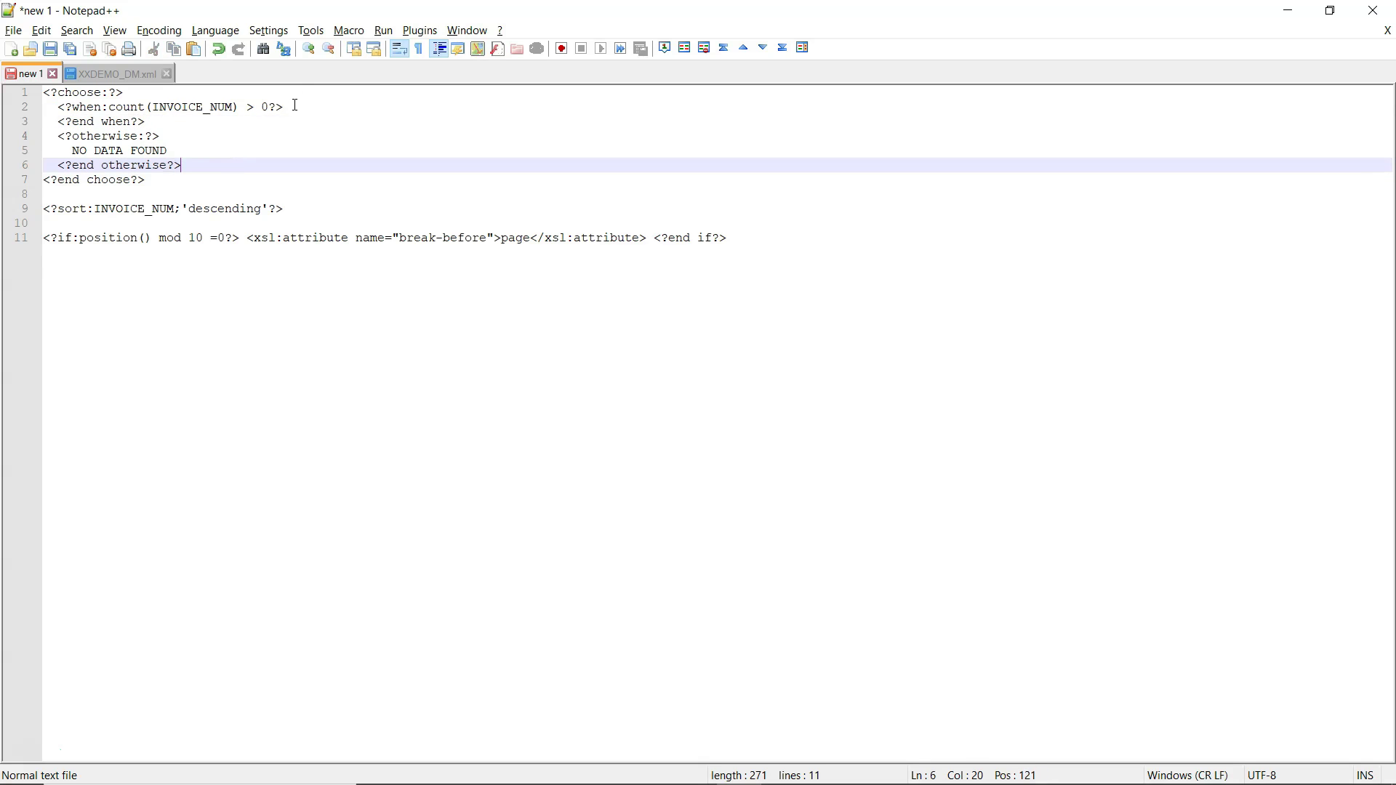
# - Switch to the invoice template in Word and copy the G_1 field onto the line between the Invoice Report title and the table
pyautogui.hotkey('alt', 'Tab')
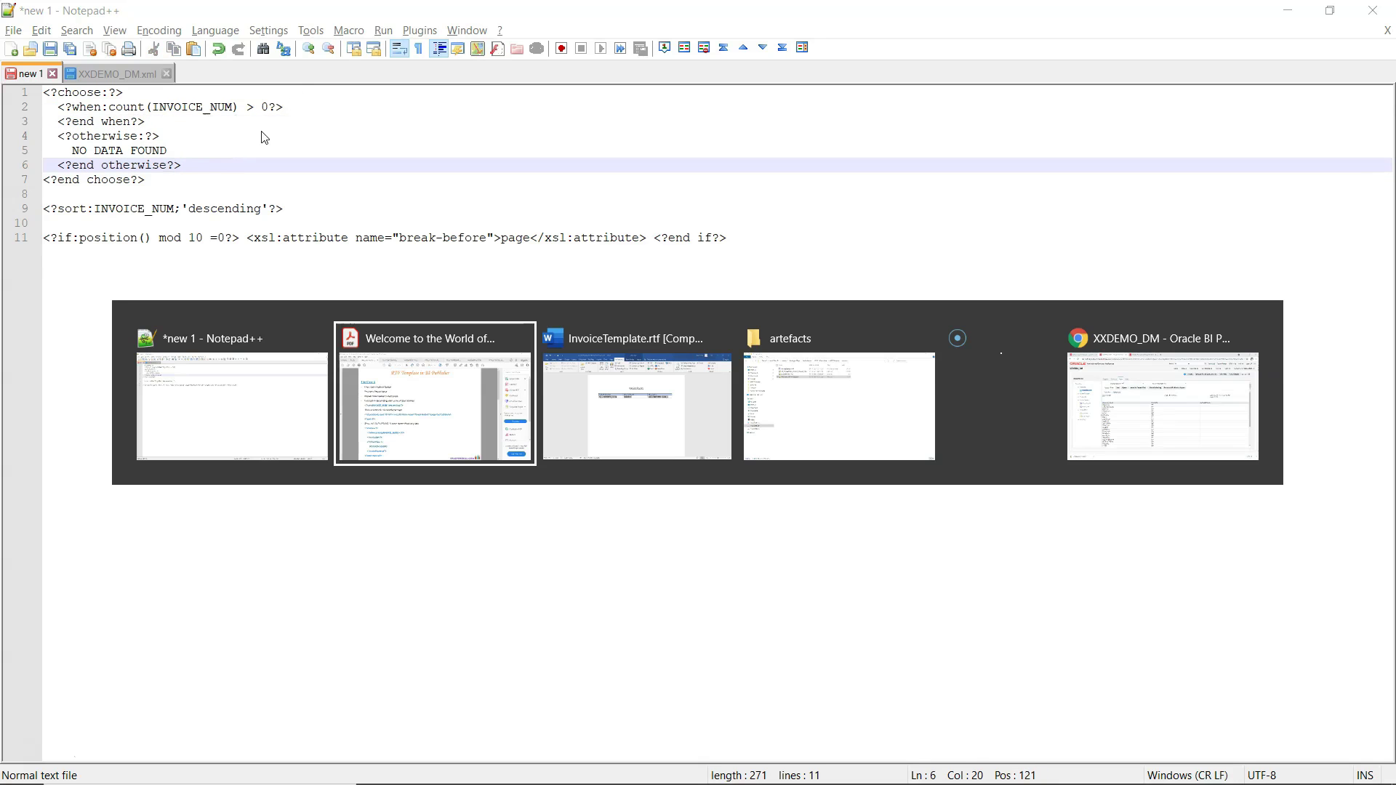
pyautogui.hotkey('alt', 'Tab')
pyautogui.doubleClick(433, 322)
pyautogui.click(866, 529)
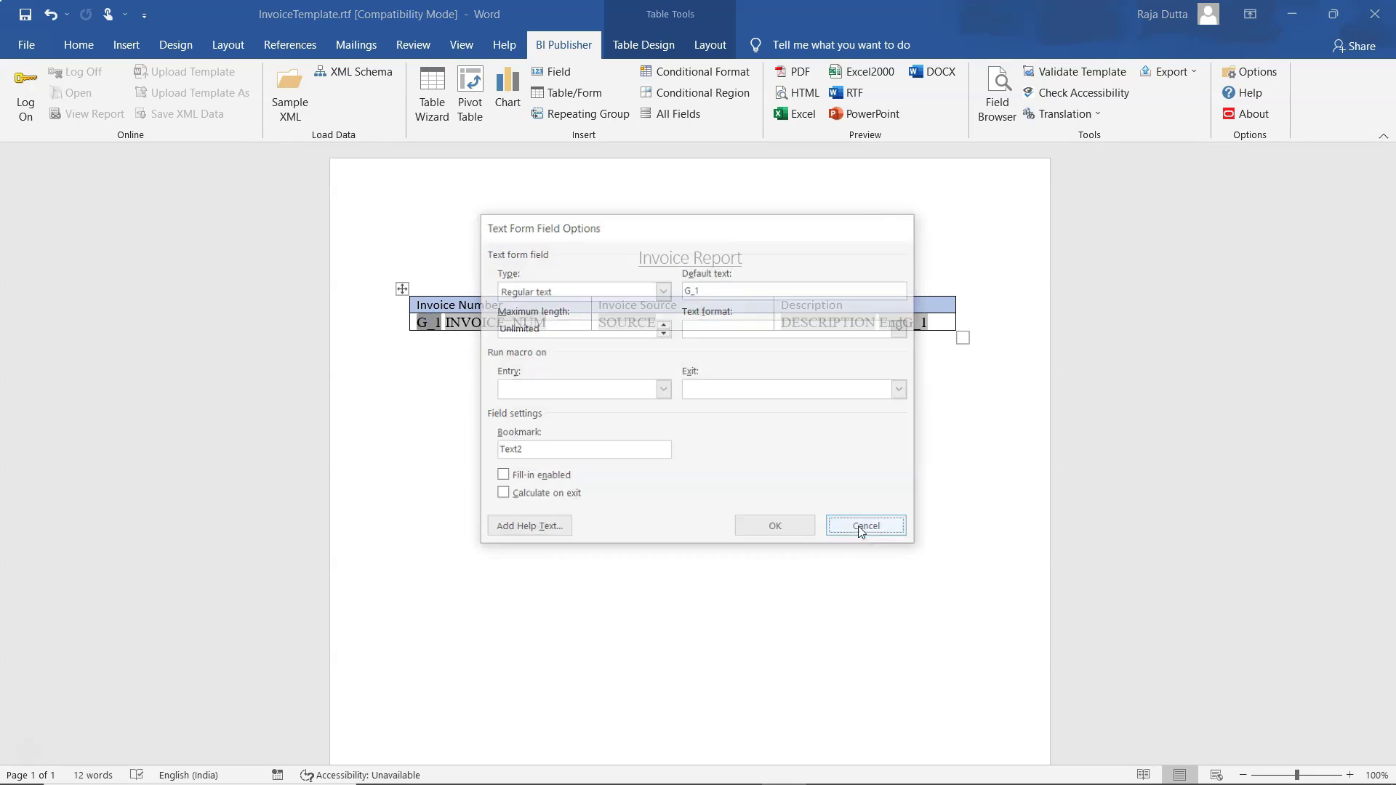
pyautogui.click(443, 322)
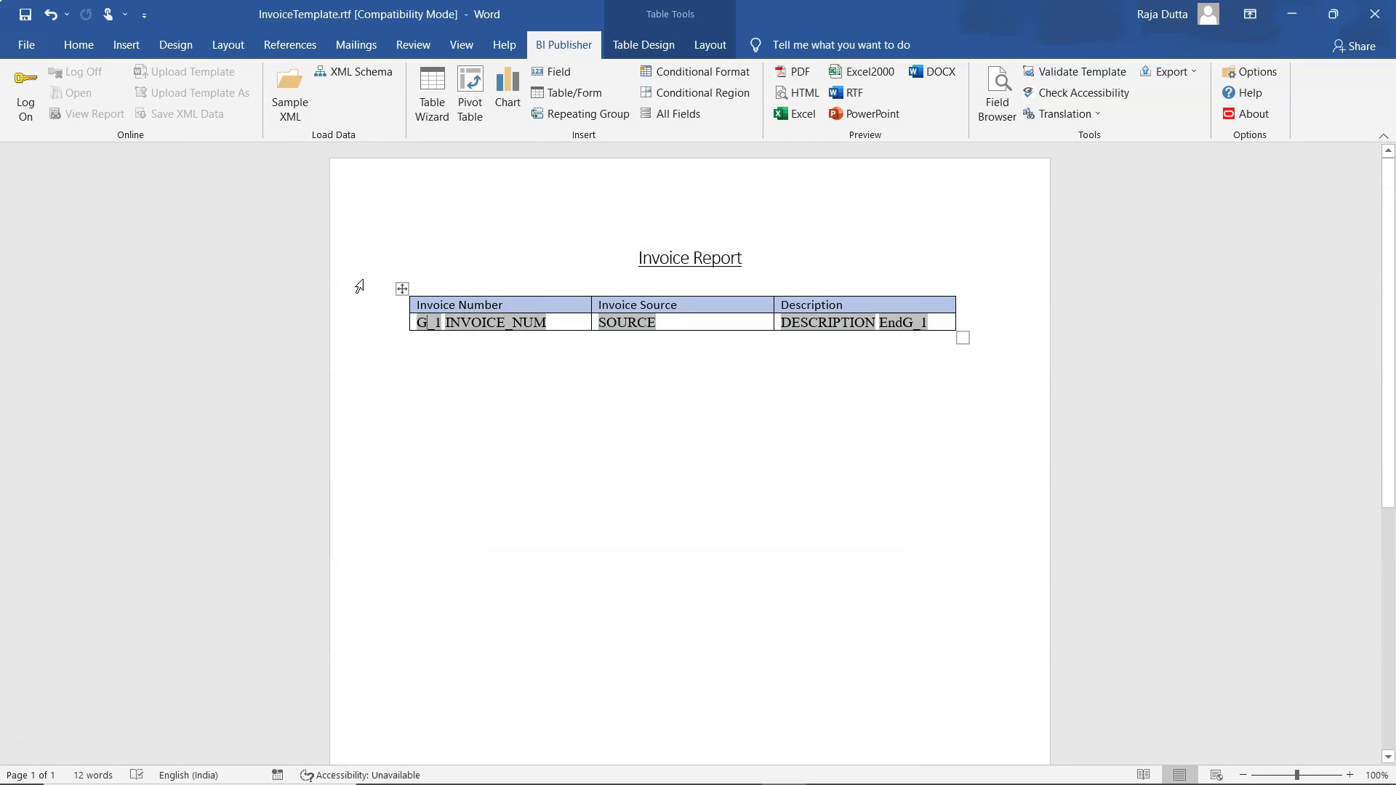
pyautogui.click(443, 321)
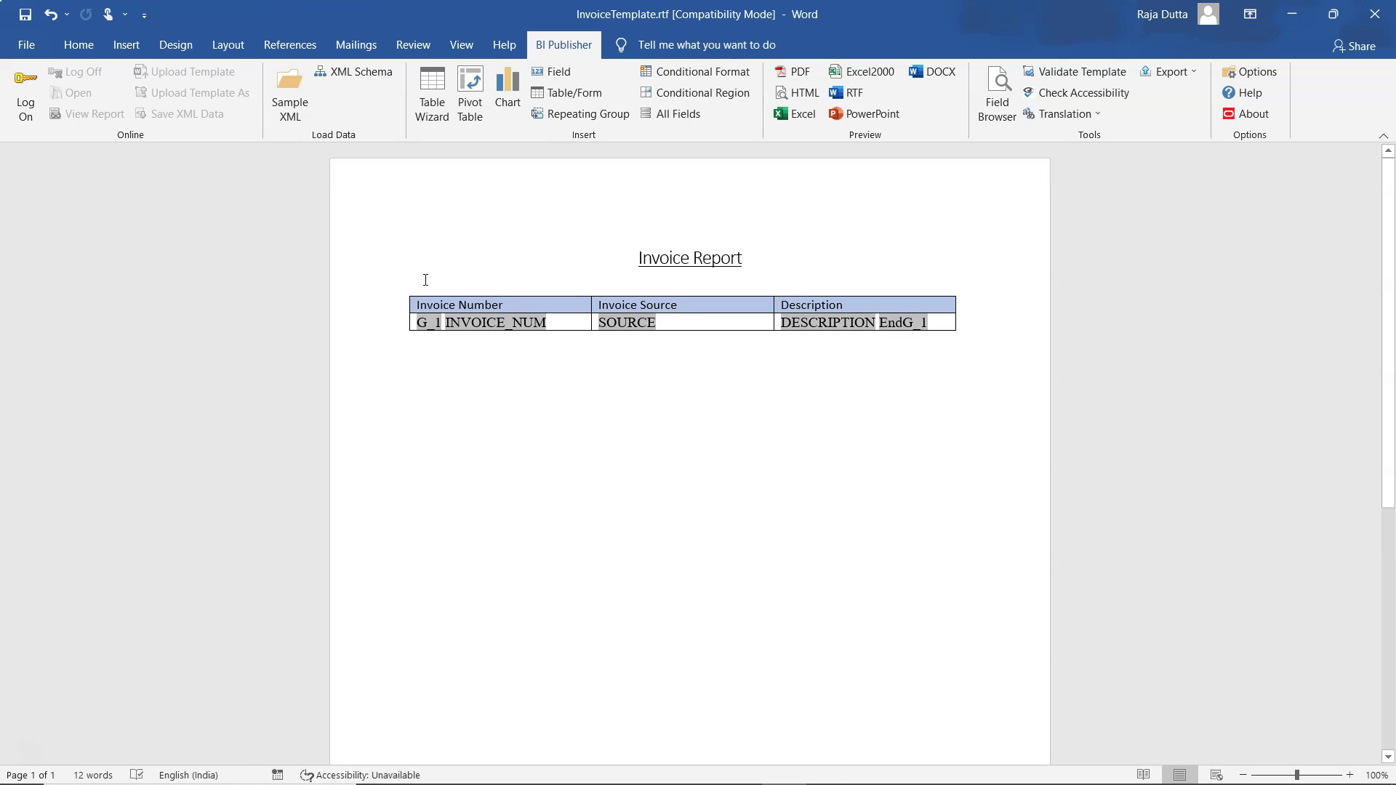
pyautogui.write('G_1')
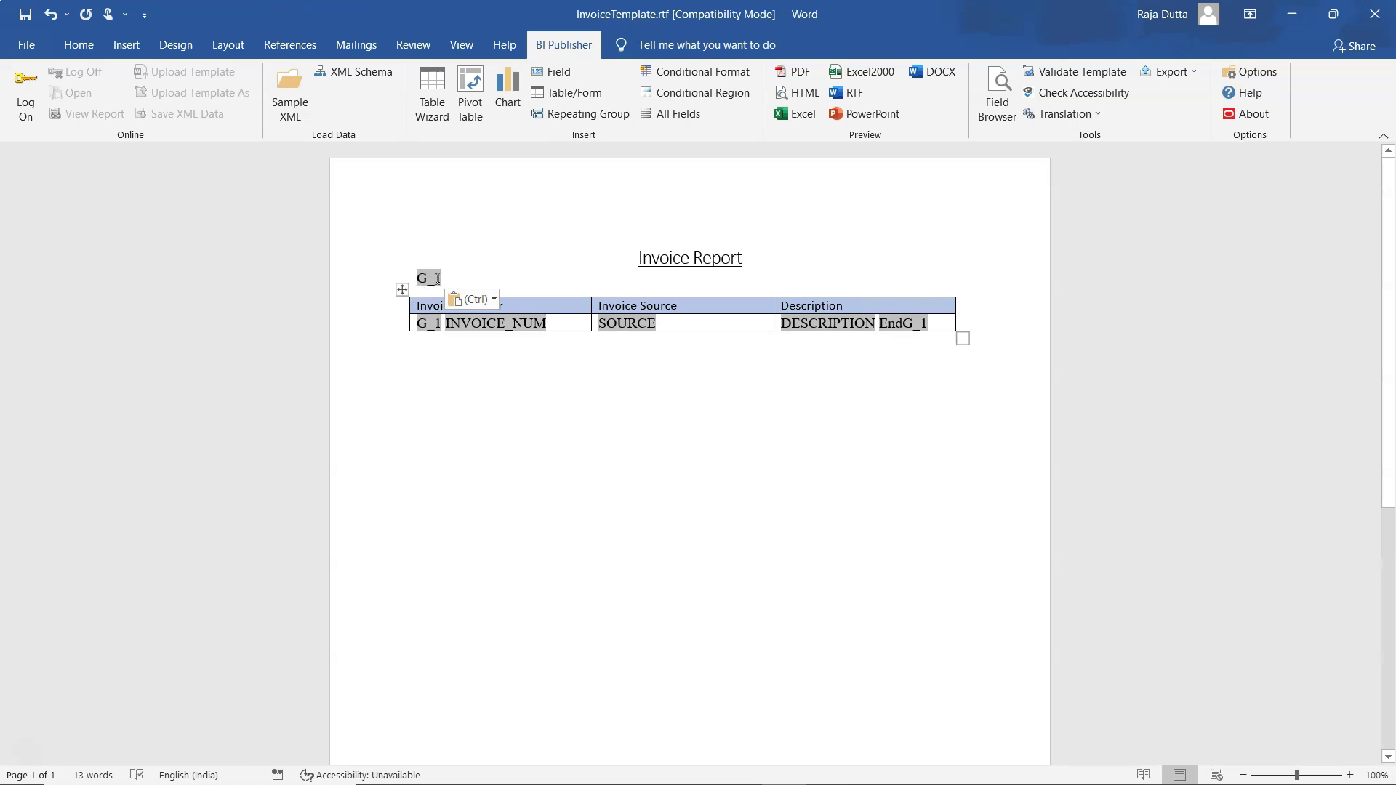
# - Set the display text of the copied G_1 field above the table to IF_DATA_FOUND
pyautogui.doubleClick(437, 278)
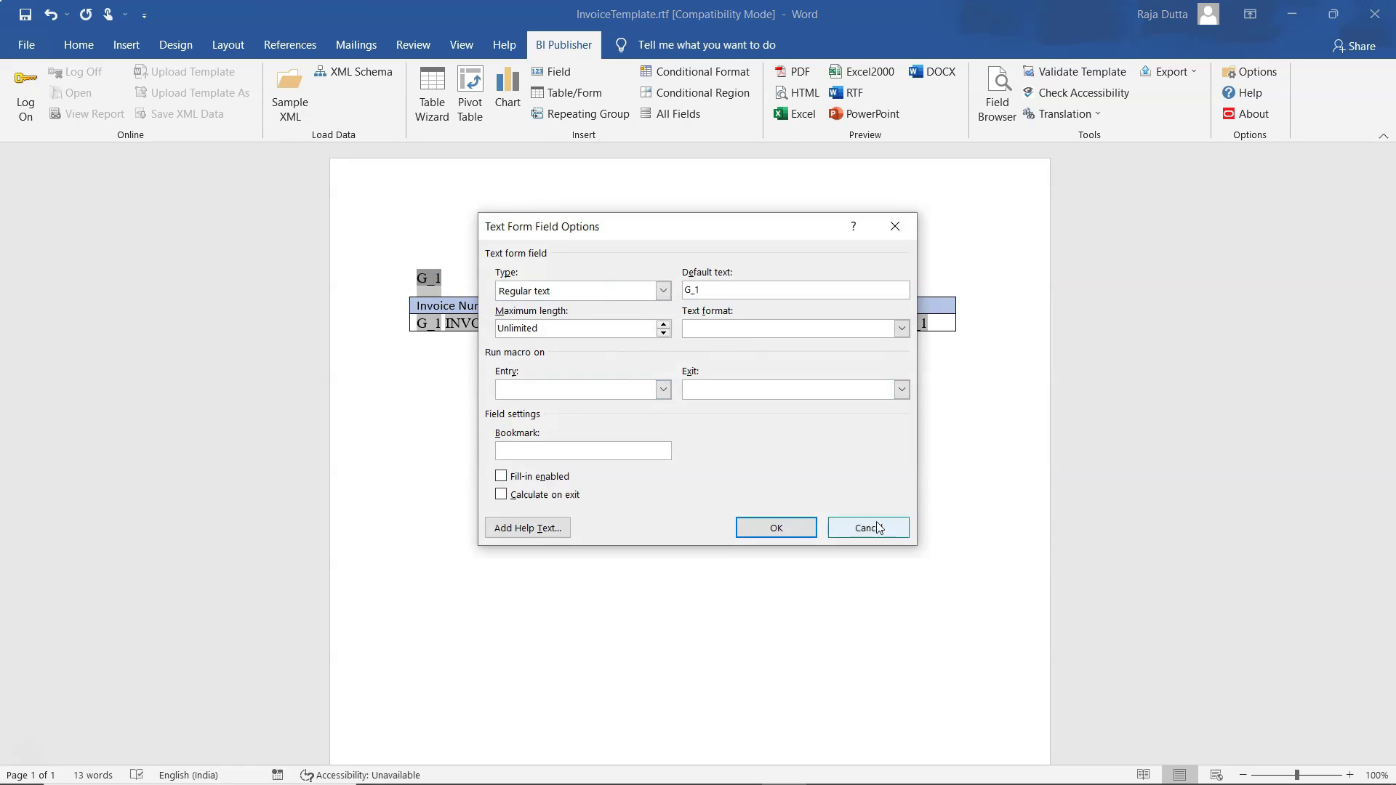
pyautogui.click(878, 528)
pyautogui.press('Tab')
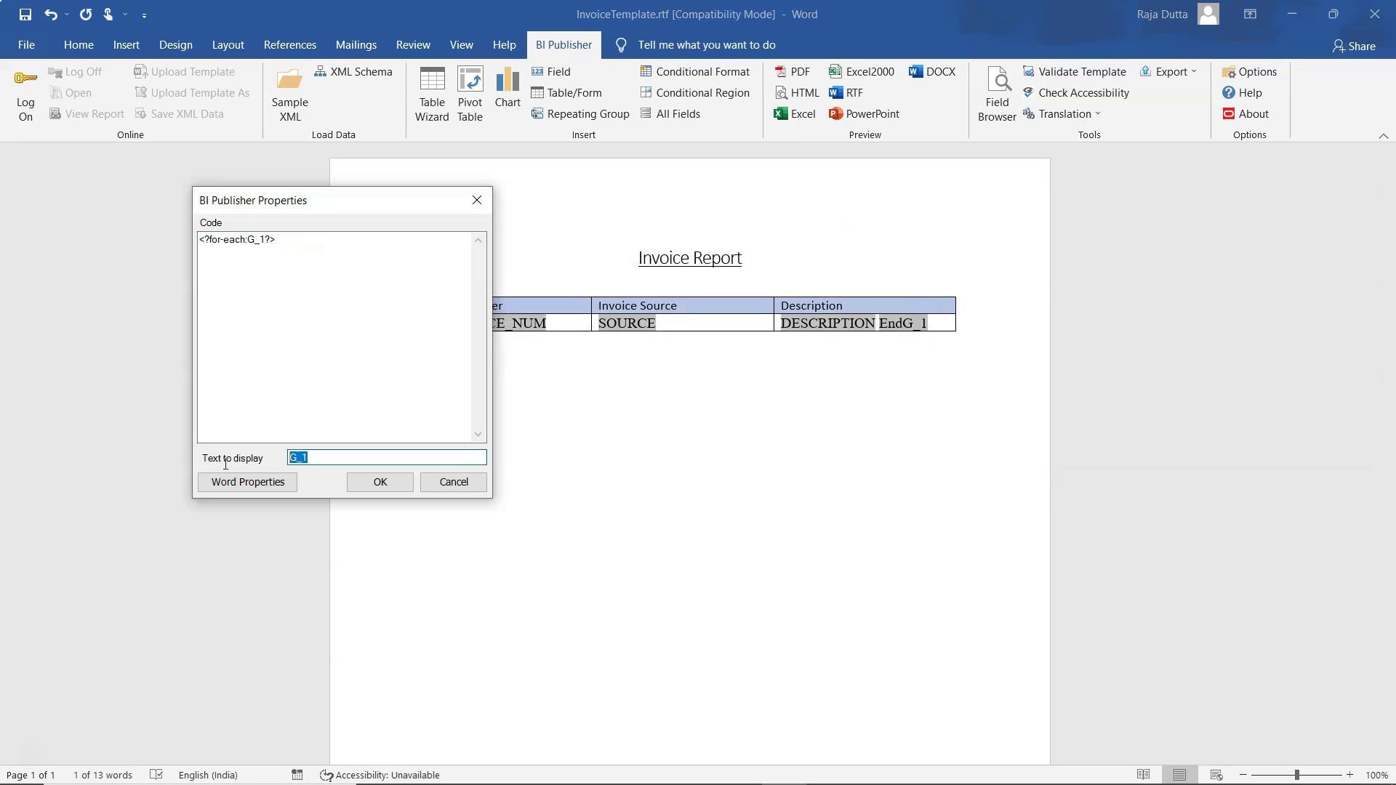
pyautogui.write('IF')
pyautogui.write('_D')
pyautogui.write('_A')
pyautogui.press('BackSpace')
pyautogui.press('BackSpace')
pyautogui.write('ATA_FOUND')
# - Replace the IF_DATA_FOUND field's code with the <?choose:?> and <?when:count(INVOICE_NUM) > 0?> lines from Notepad++
pyautogui.click(297, 252)
pyautogui.hotkey('ctrl', 'a')
pyautogui.hotkey('ctrl', 'x')
pyautogui.hotkey('alt', 'Tab')
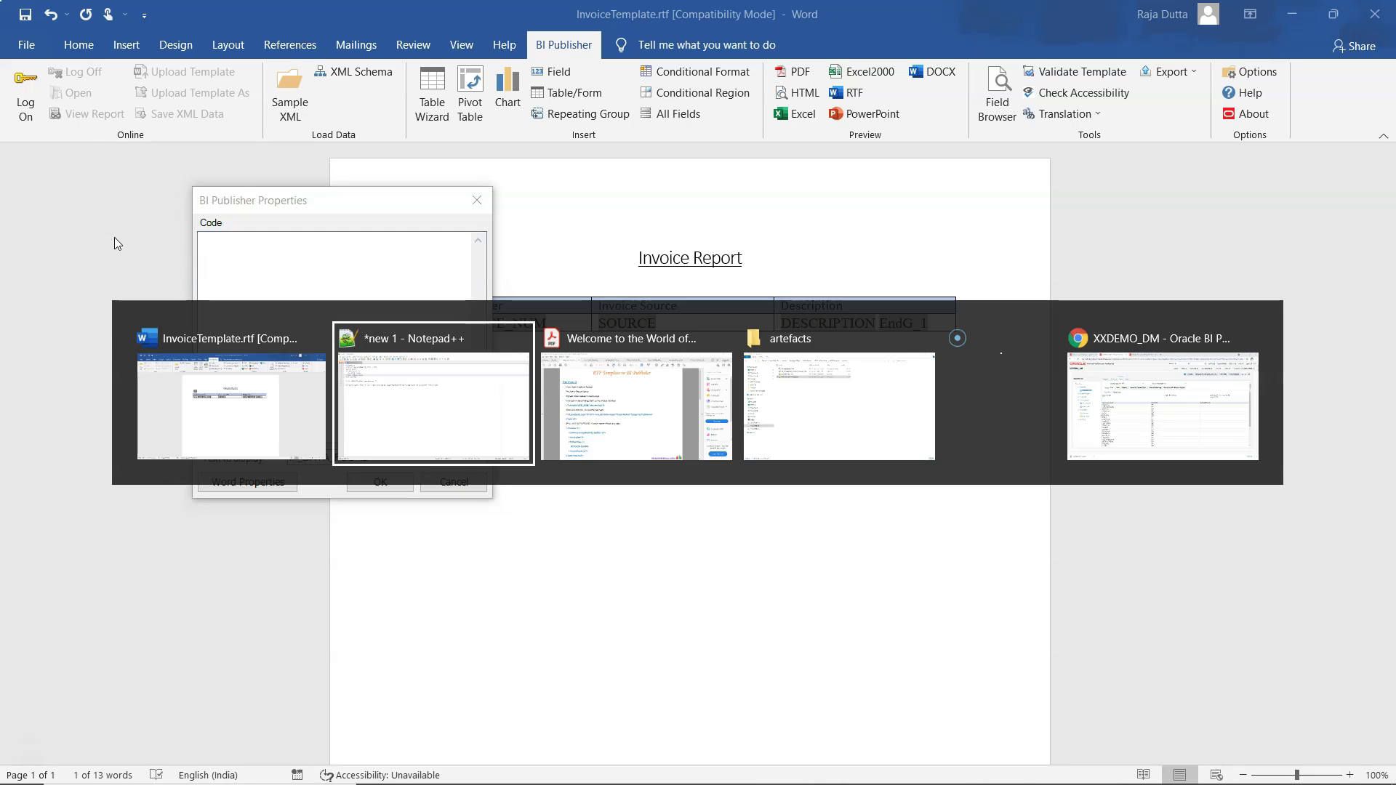
pyautogui.moveTo(298, 107); pyautogui.dragTo(14, 94)
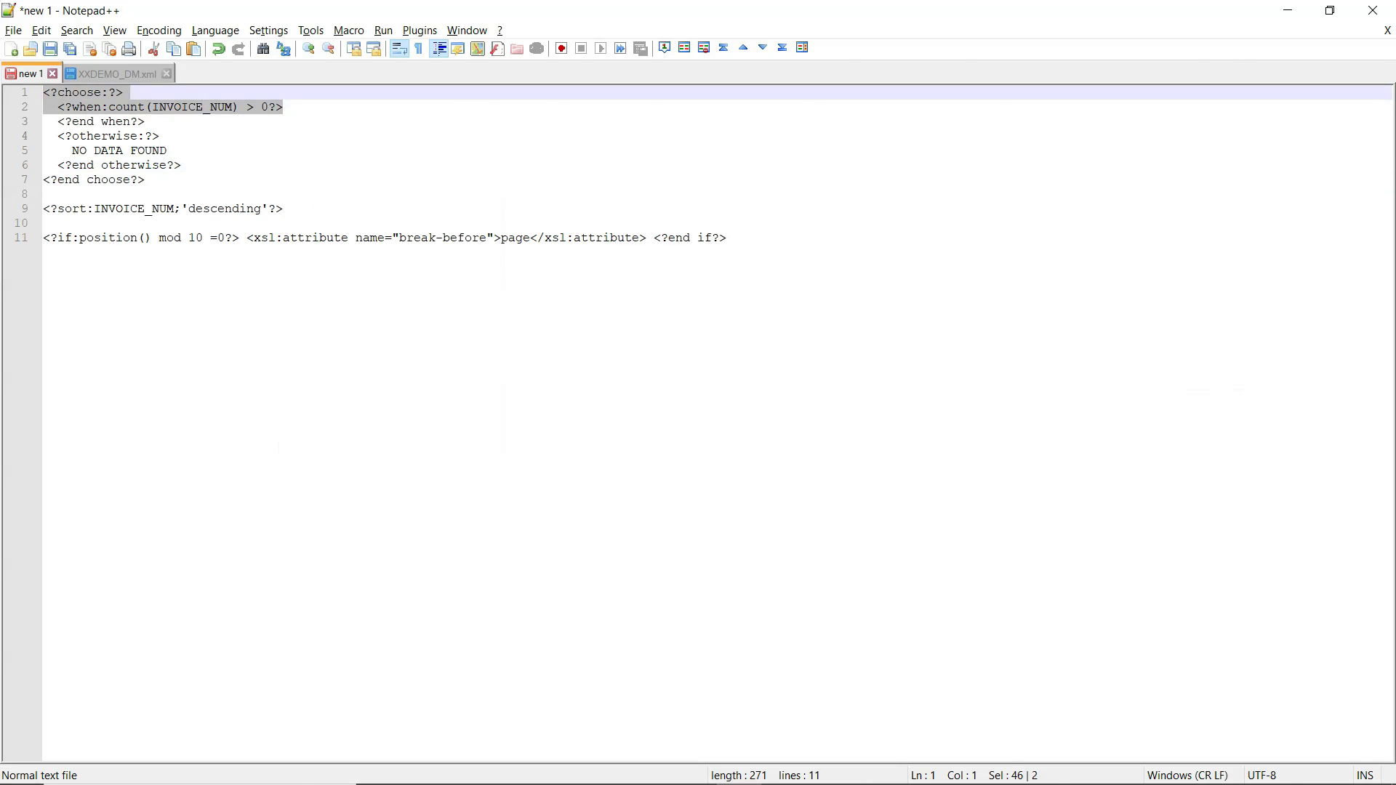
pyautogui.hotkey('ctrl', 'c')
pyautogui.hotkey('alt', 'Tab')
pyautogui.hotkey('ctrl', 'v')
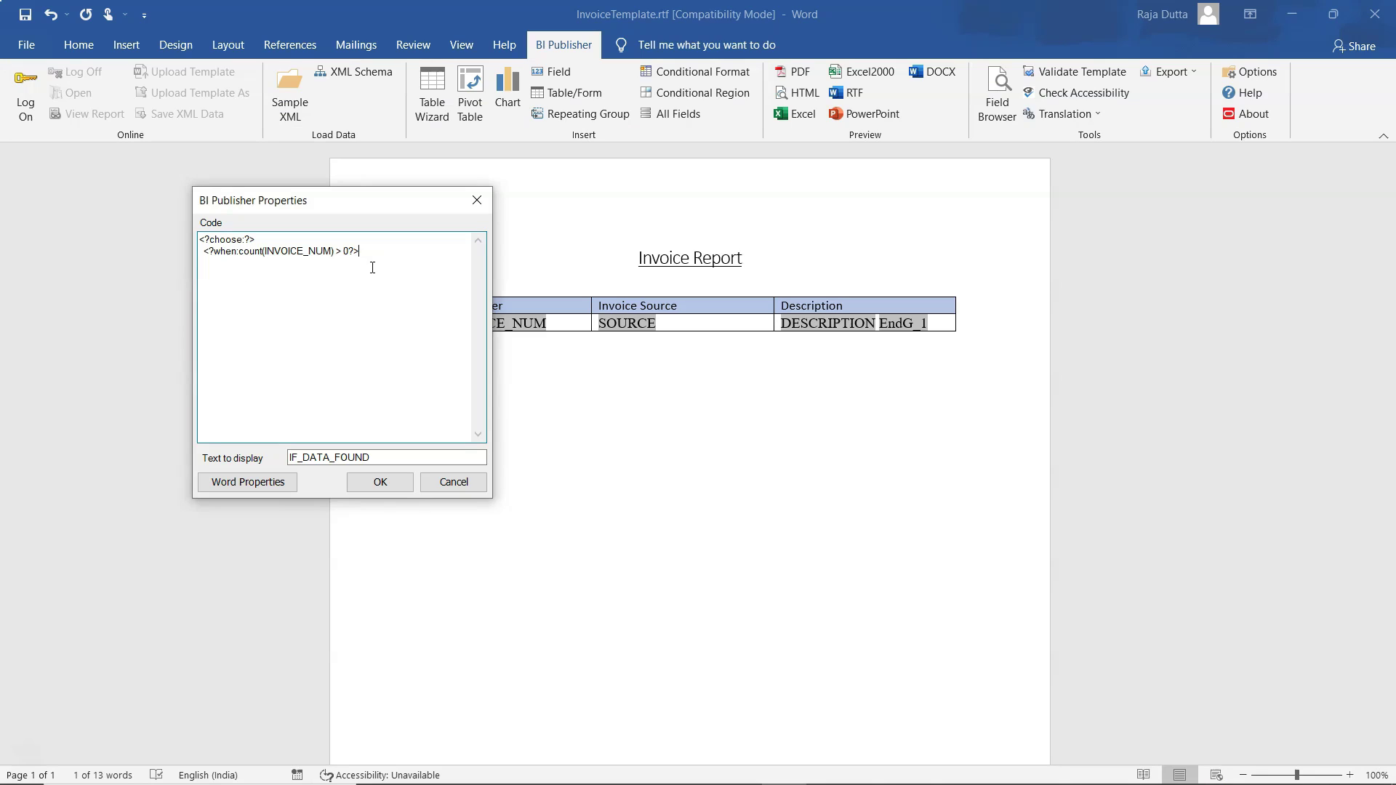
pyautogui.click(381, 484)
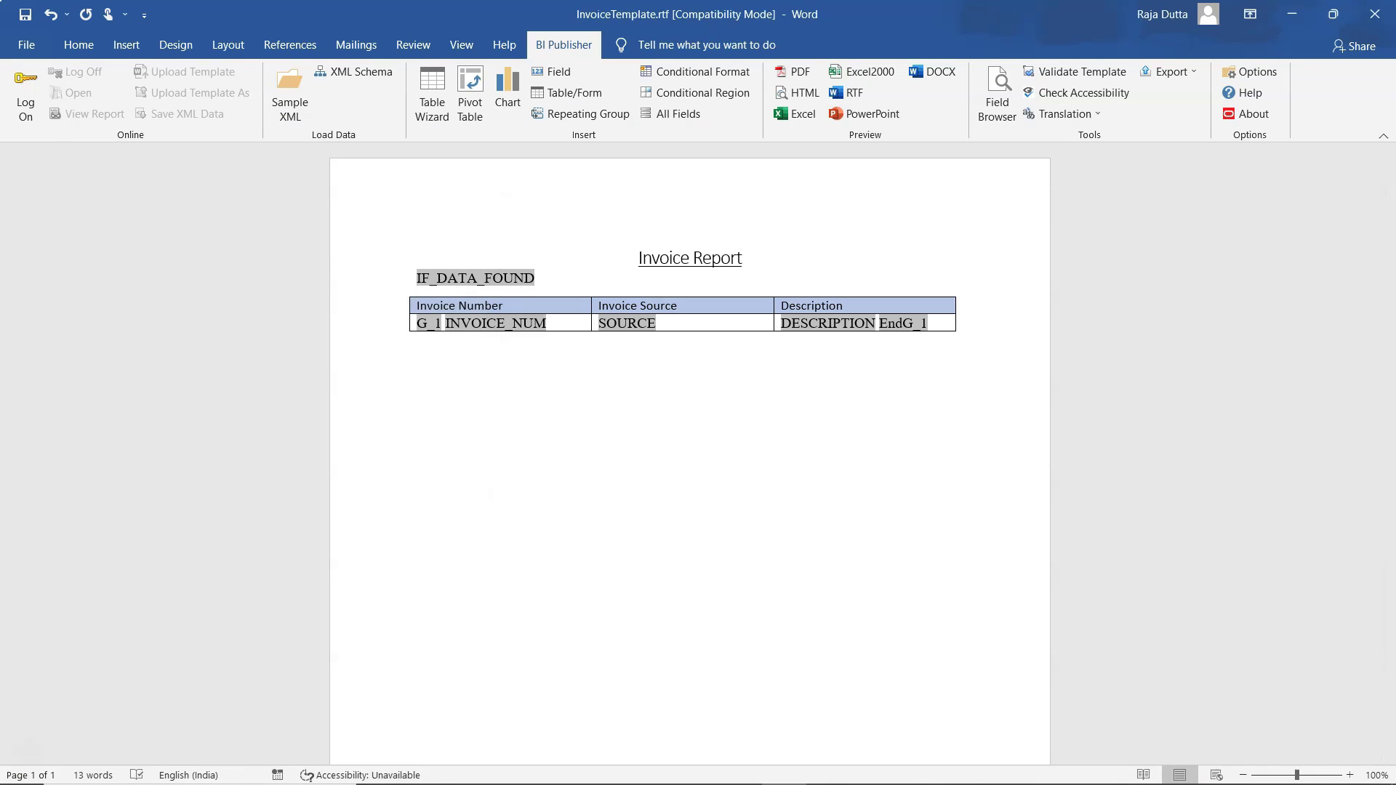
# - Copy the IF_DATA_FOUND field below the table and set the copy's display text to END_IF_DATA_FOUND
pyautogui.click(473, 278)
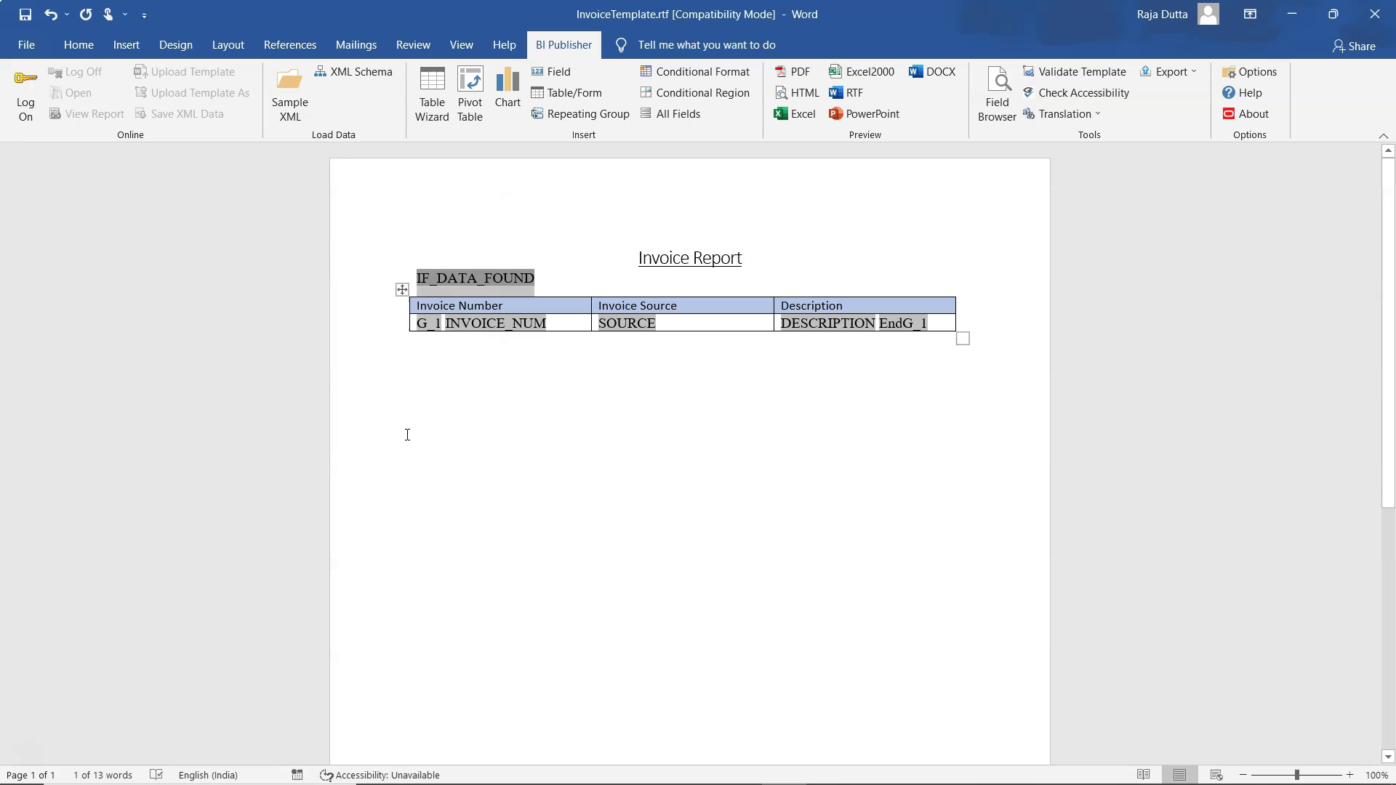
pyautogui.hotkey('ctrl', 'c')
pyautogui.click(419, 365)
pyautogui.hotkey('ctrl', 'v')
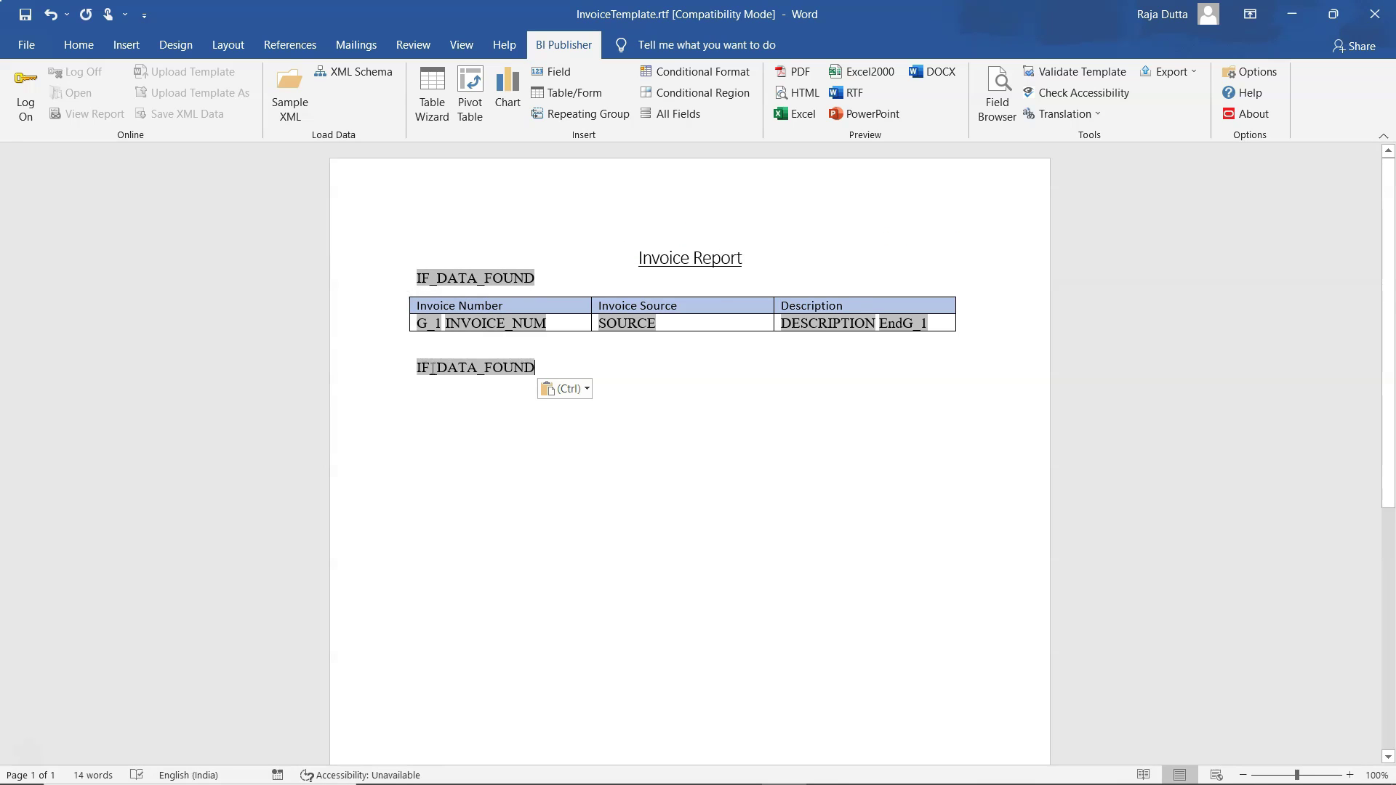
pyautogui.doubleClick(433, 368)
pyautogui.click(127, 295)
pyautogui.write('END_IF_DATA_FOUND')
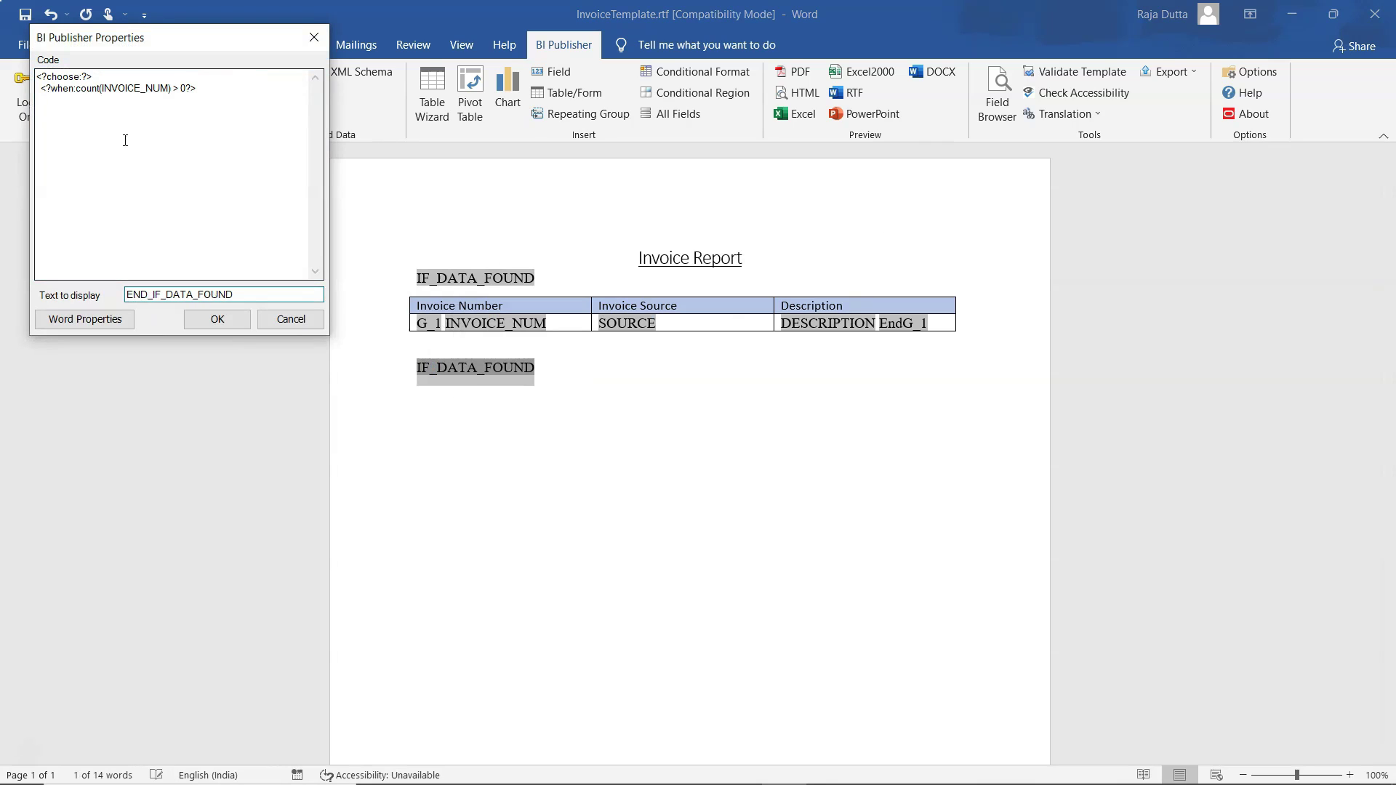
# - Replace the END_IF_DATA_FOUND field's code with the end when, otherwise with NO DATA FOUND, and end choose lines from Notepad++
pyautogui.hotkey('alt', 'Tab')
pyautogui.moveTo(156, 183); pyautogui.dragTo(62, 121)
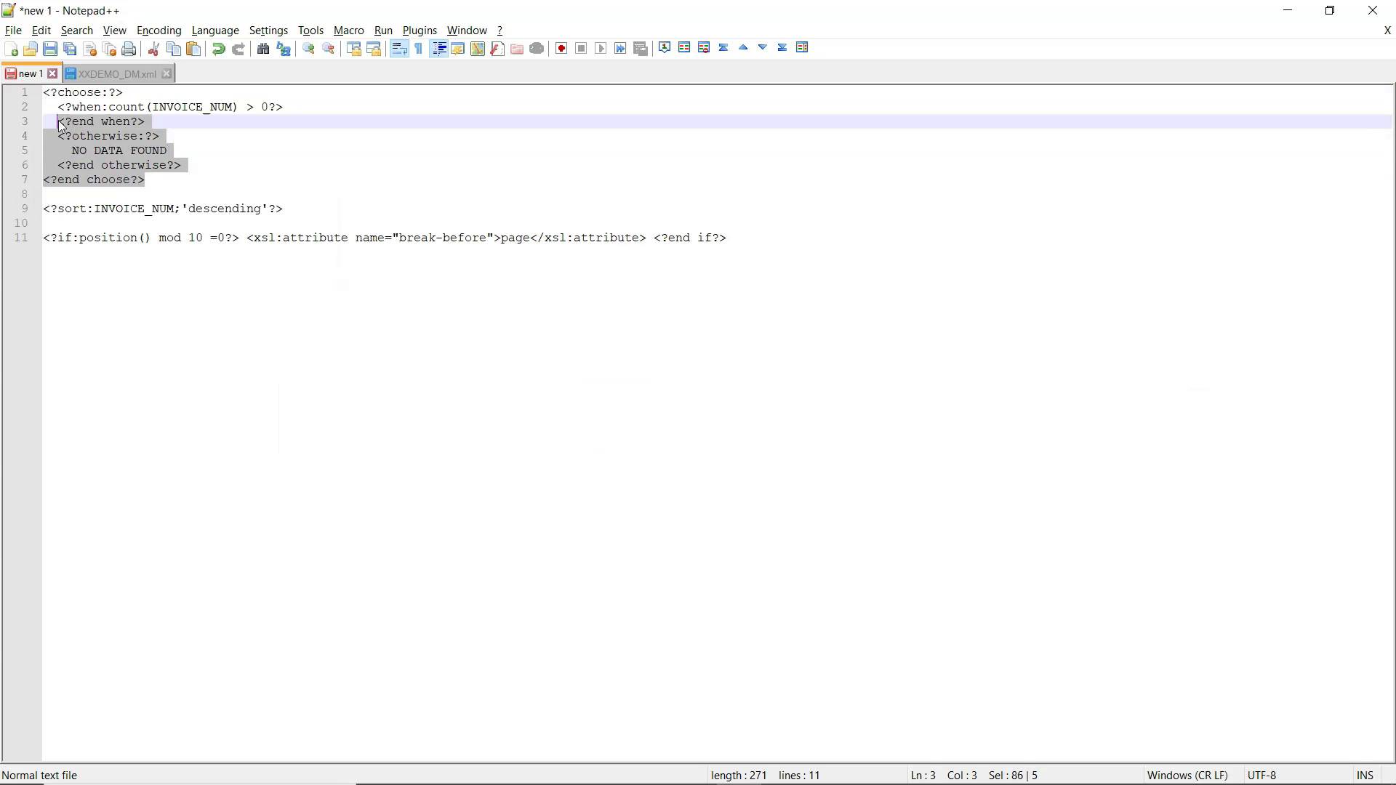
pyautogui.hotkey('ctrl', 'c')
pyautogui.hotkey('alt', 'Tab')
pyautogui.click(206, 99)
pyautogui.hotkey('ctrl', 'a')
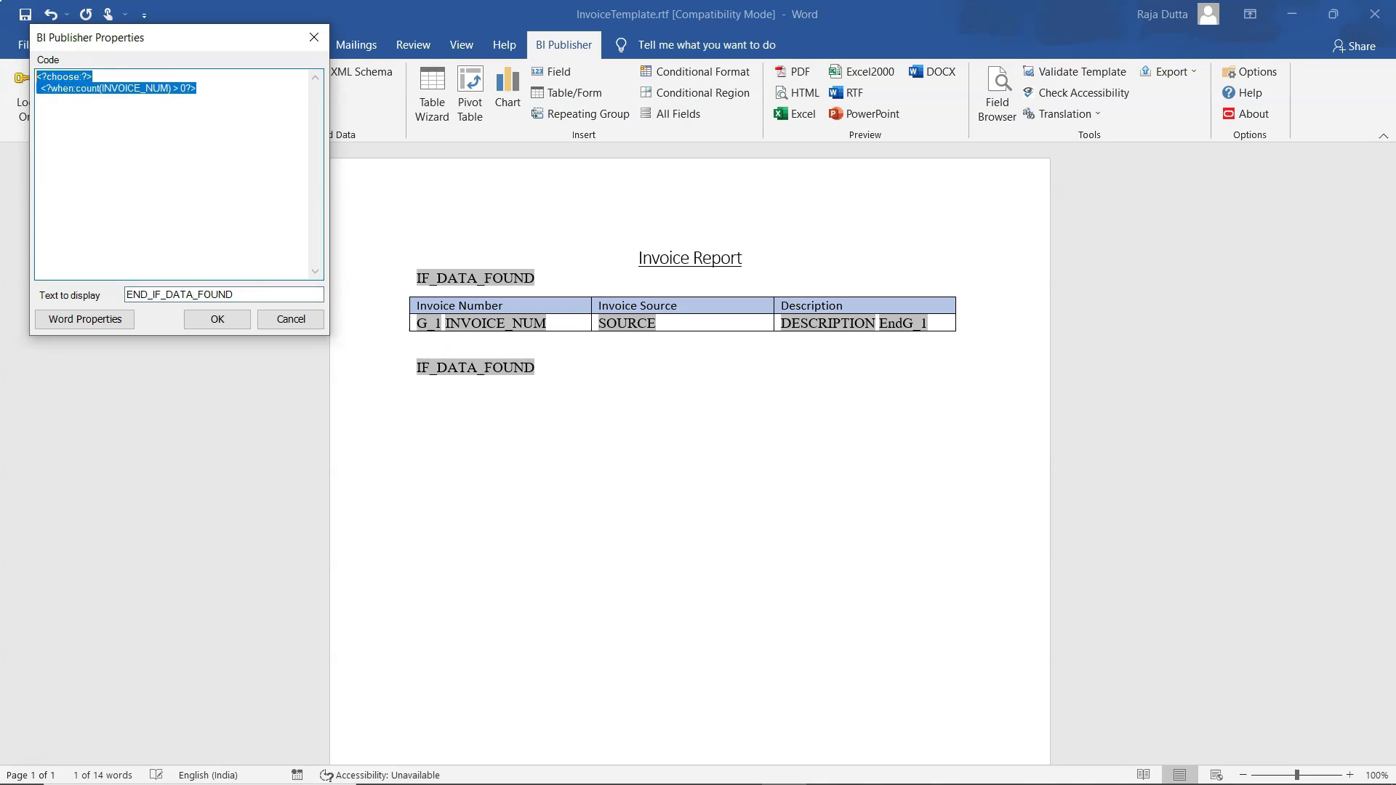
pyautogui.hotkey('ctrl', 'v')
pyautogui.moveTo(39, 77); pyautogui.dragTo(105, 76)
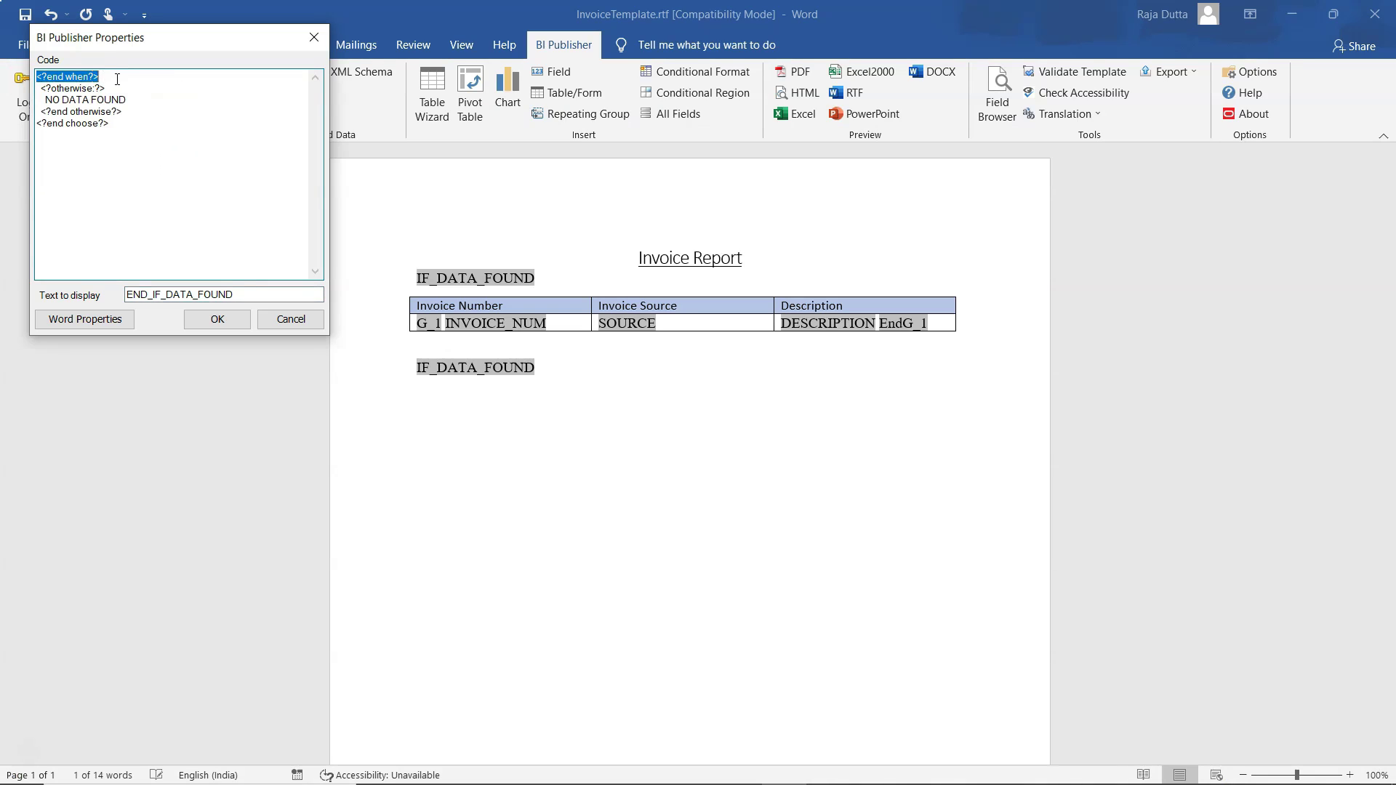
pyautogui.moveTo(40, 89); pyautogui.dragTo(132, 113)
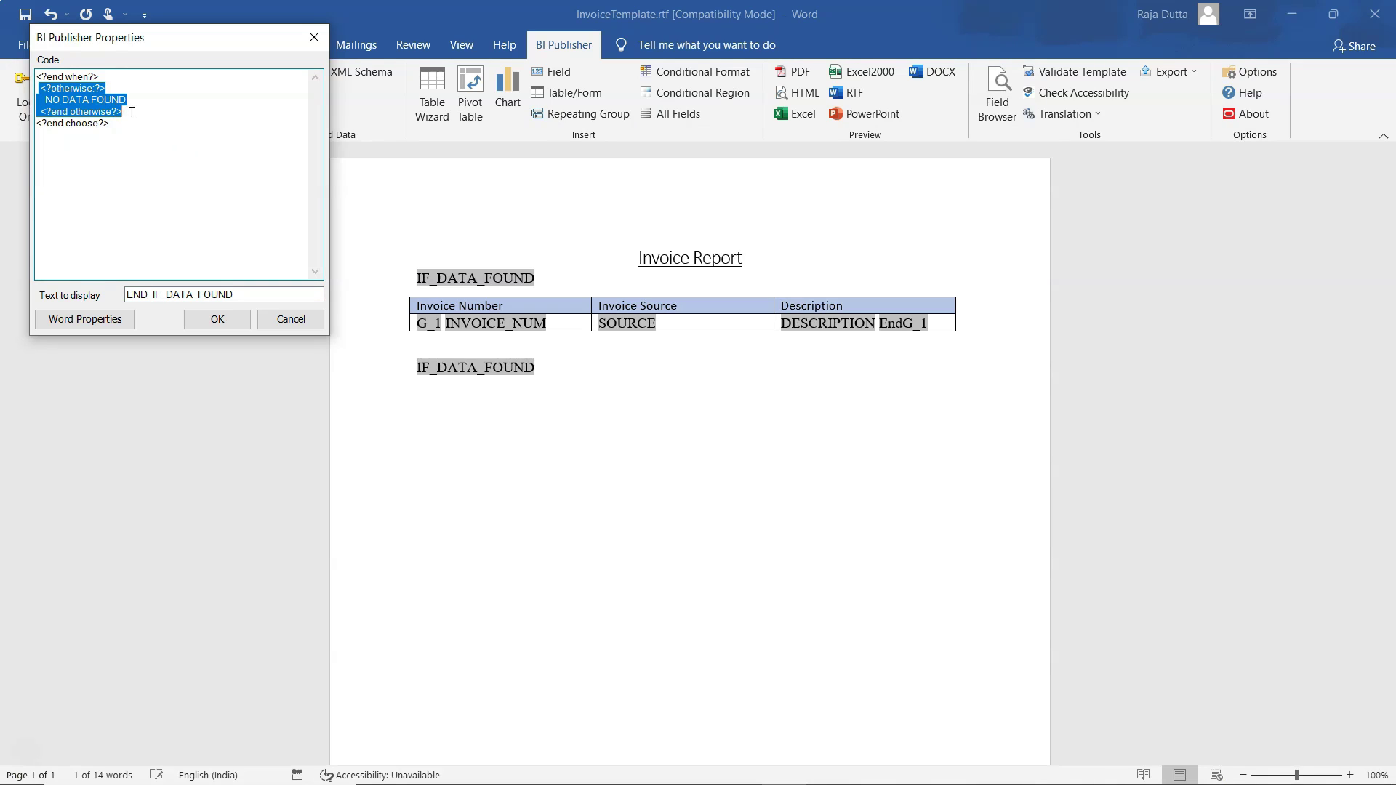
pyautogui.moveTo(38, 123); pyautogui.dragTo(128, 123)
pyautogui.click(232, 324)
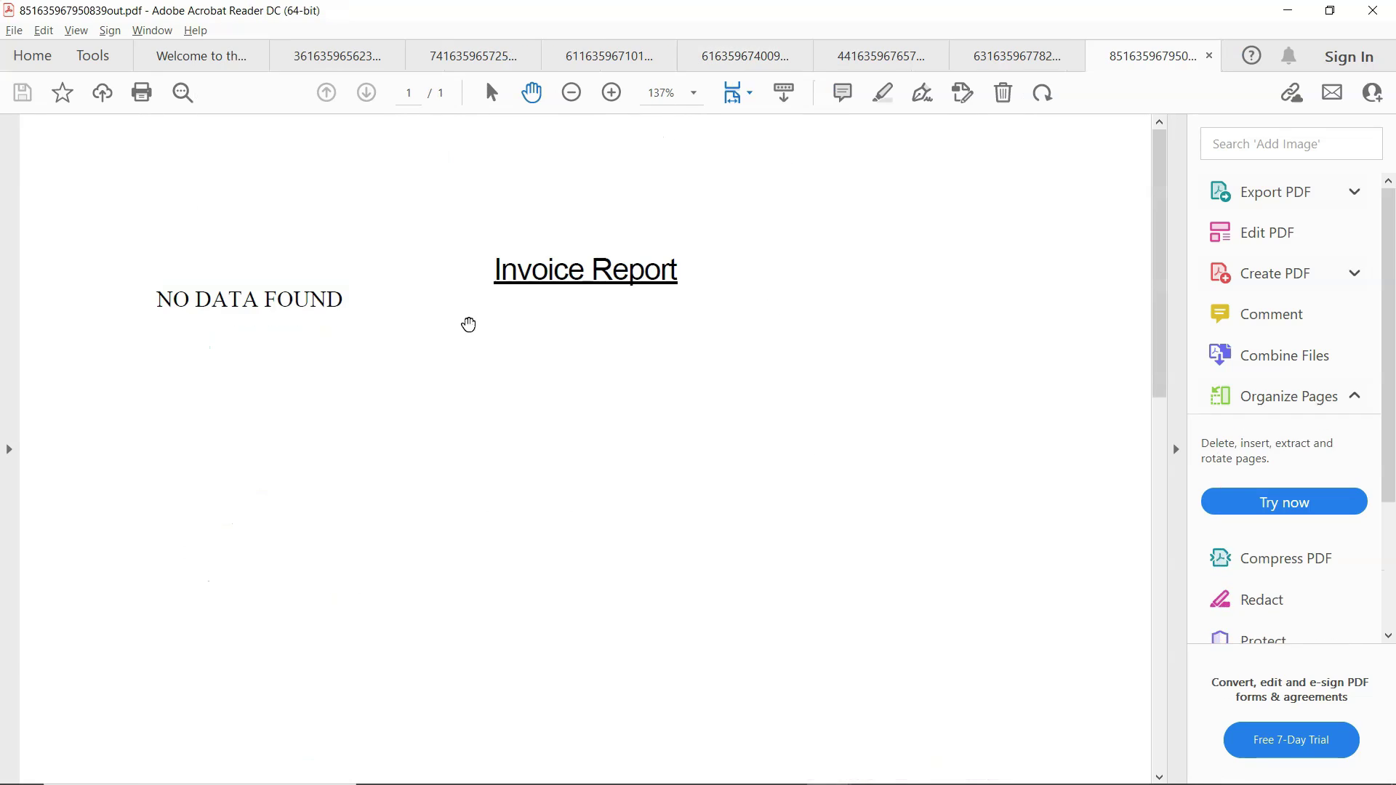
# - Check the template's PDF preview with the empty data, and return to Word
pyautogui.moveTo(155, 296); pyautogui.dragTo(529, 168)
pyautogui.moveTo(1160, 291); pyautogui.dragTo(1140, 150)
pyautogui.hotkey('alt', 'Tab')
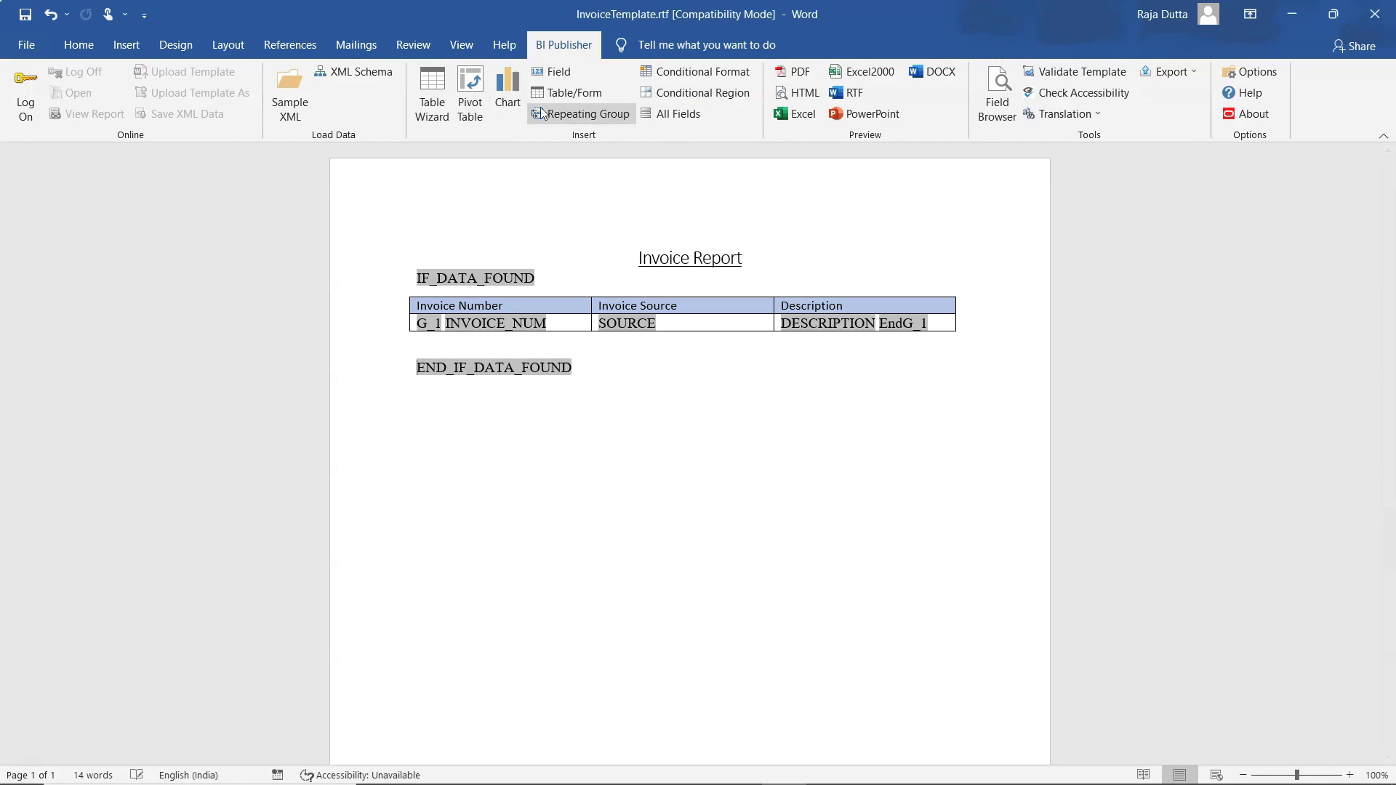
# - Load XXDEMO_DM.xml as the sample XML data, preview the invoice template as PDF, and look through its pages
pyautogui.click(288, 99)
pyautogui.click(232, 151)
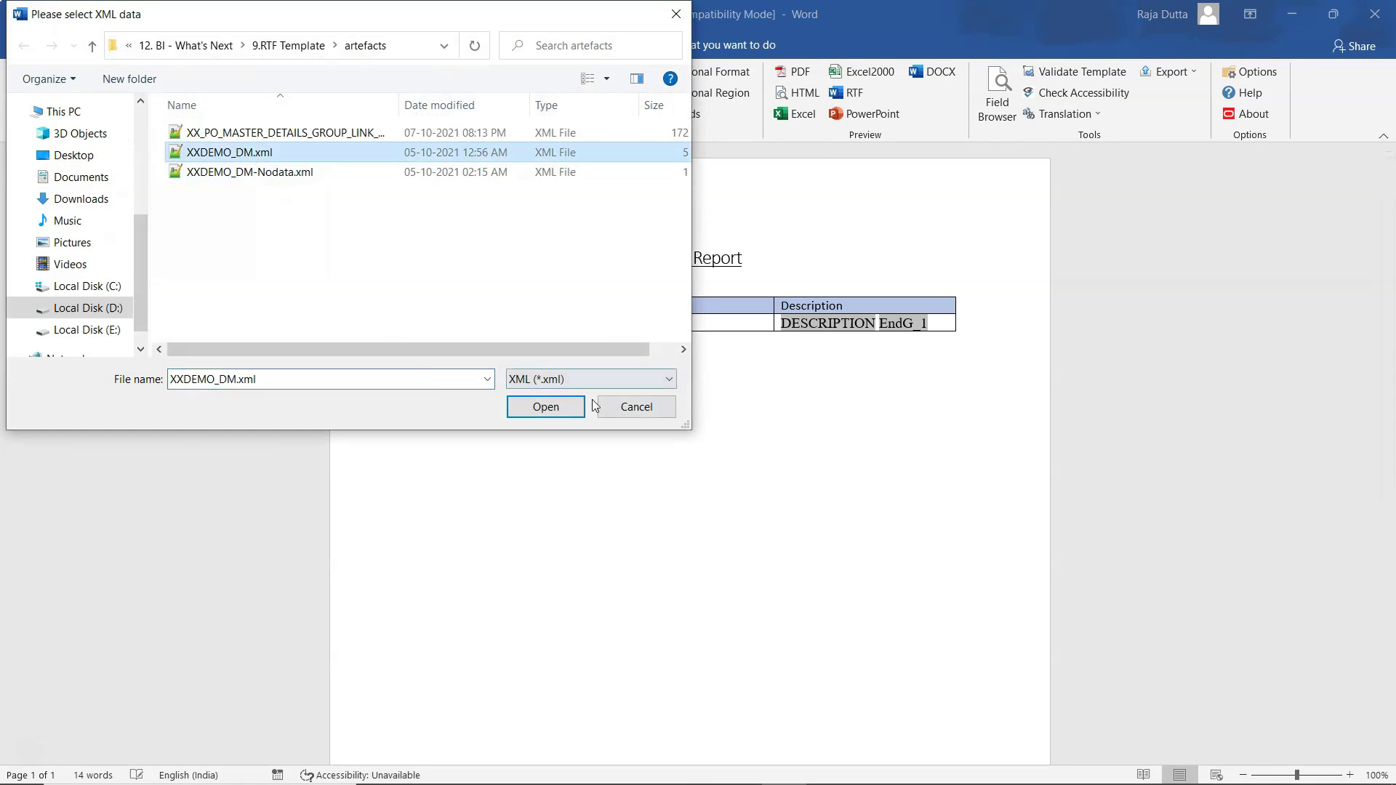
pyautogui.click(571, 409)
pyautogui.click(729, 467)
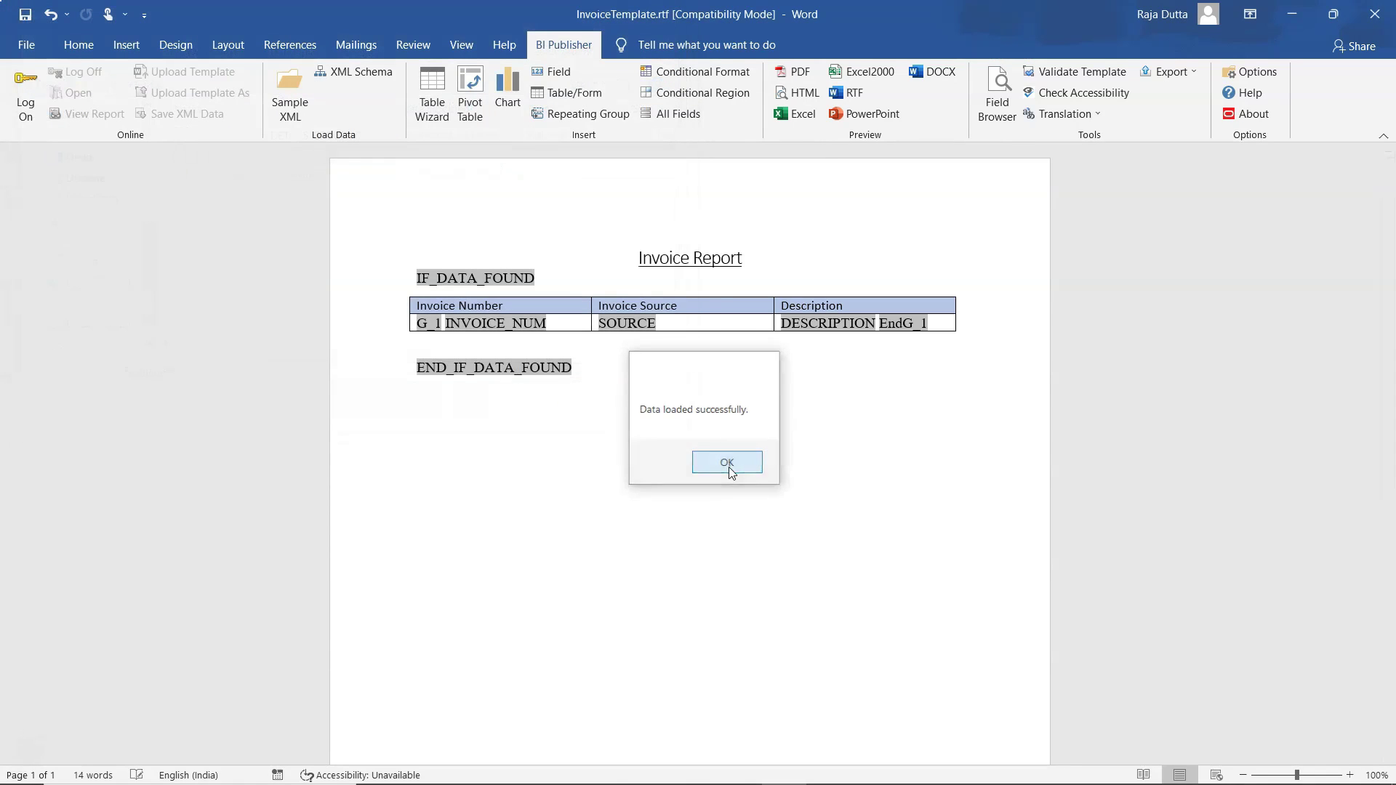
pyautogui.click(796, 72)
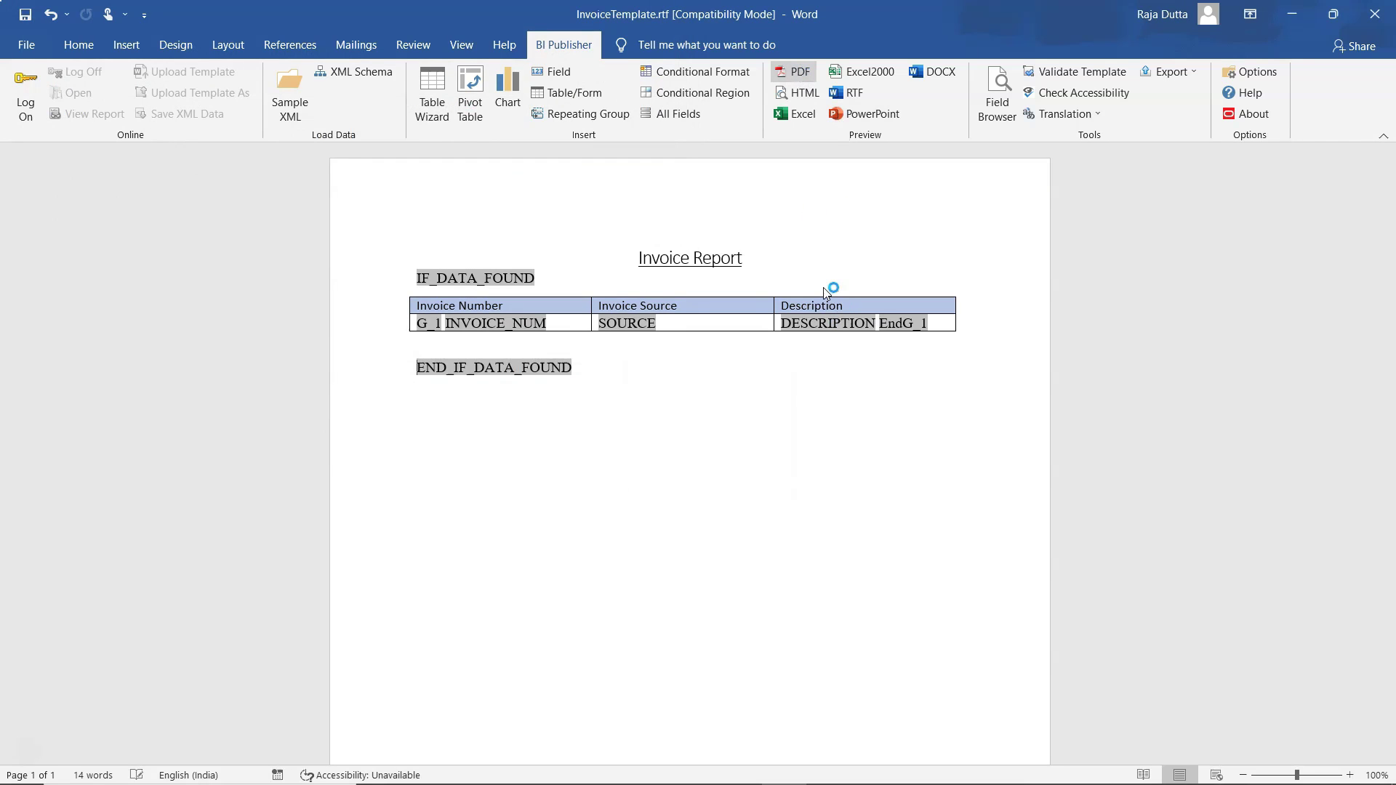
pyautogui.scroll(-8, 1163, 254)
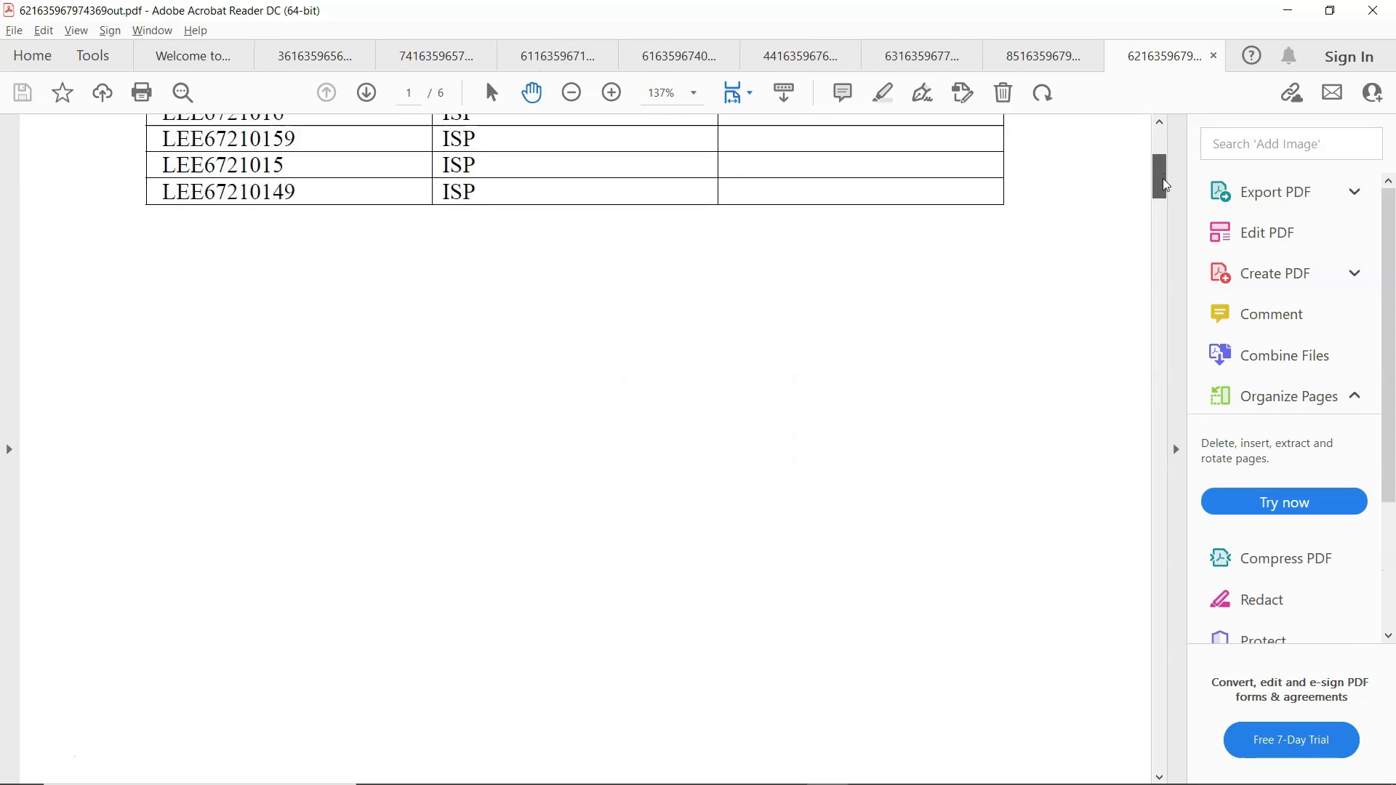
pyautogui.moveTo(1164, 254)
pyautogui.mouseDown()
pyautogui.moveTo(1159, 508)
pyautogui.moveTo(1156, 138)
pyautogui.moveTo(1128, 512)
pyautogui.moveTo(1141, 218)
pyautogui.moveTo(1128, 150)
pyautogui.moveTo(1131, 731)
pyautogui.moveTo(1116, 618)
pyautogui.moveTo(1119, 305)
pyautogui.moveTo(1093, 137)
pyautogui.mouseUp()
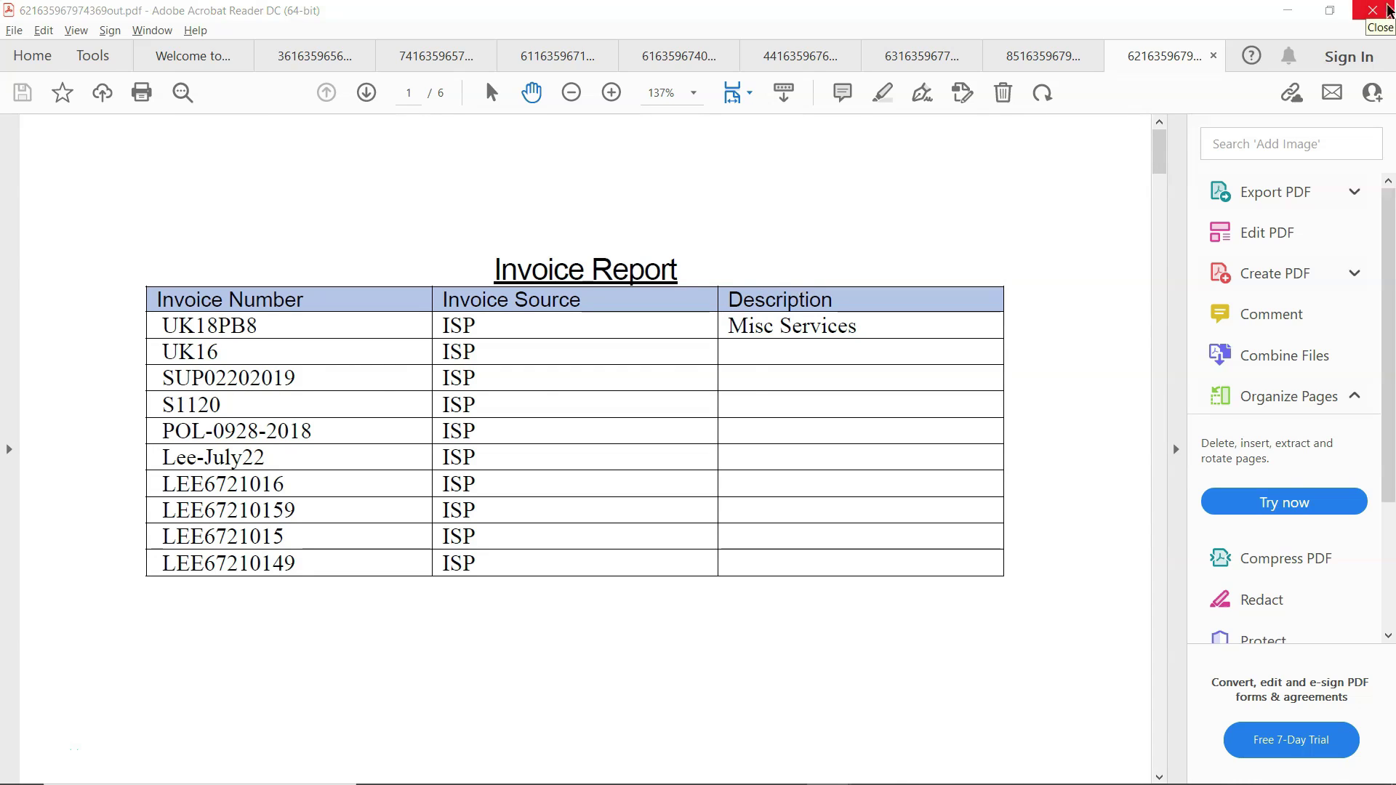
# - Switch to the XXDEMO_DM data model open in Chrome
pyautogui.hotkey('alt', 'Tab')
pyautogui.hotkey('alt', 'Tab')
pyautogui.hotkey('alt', 'Tab')
pyautogui.hotkey('alt', 'Tab')
pyautogui.hotkey('alt', 'Tab')
pyautogui.hotkey('alt', 'Tab')
pyautogui.hotkey('alt', 'Tab')
pyautogui.hotkey('alt', 'Tab')
pyautogui.hotkey('alt', 'Tab')
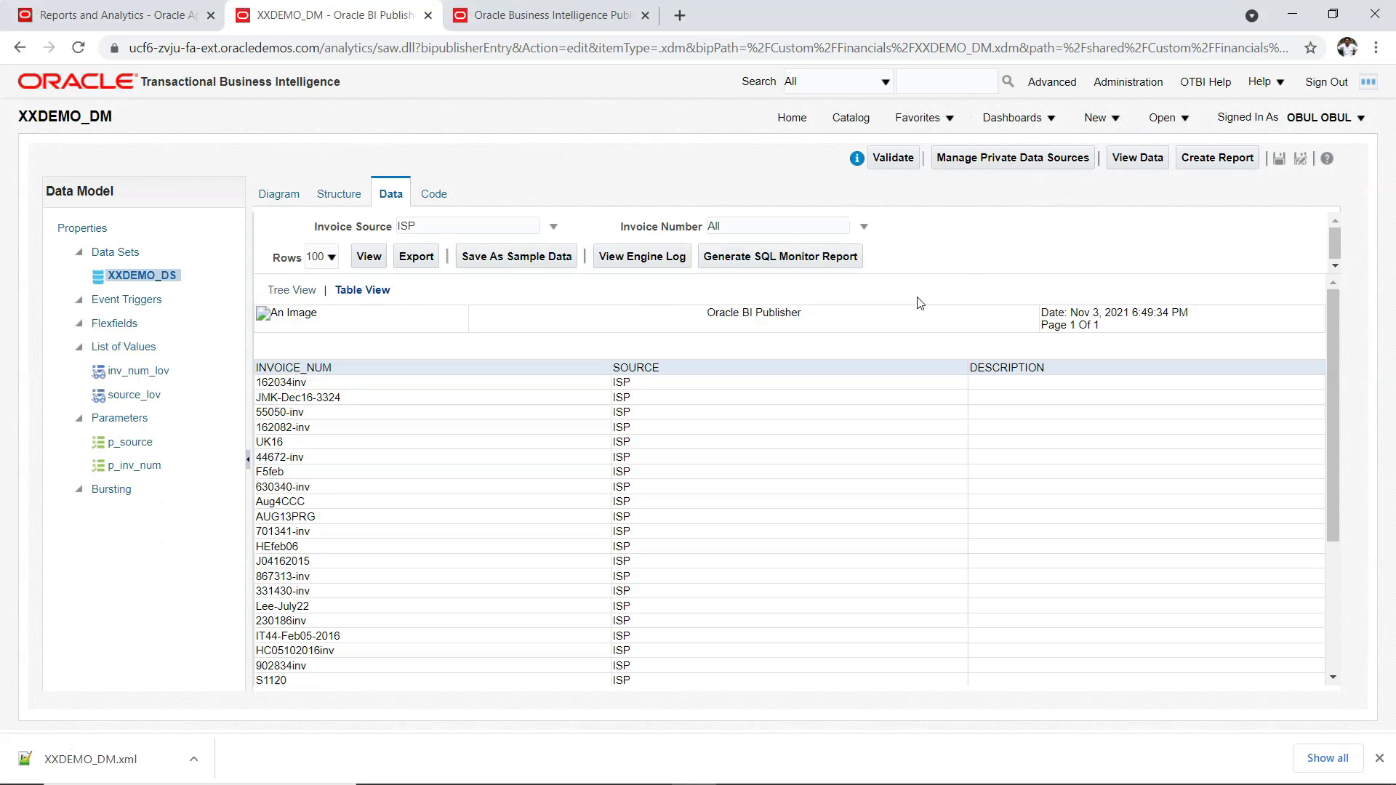
# - Try to save the XXDEMO_DM data model's ISP invoice output as sample data
pyautogui.click(544, 260)
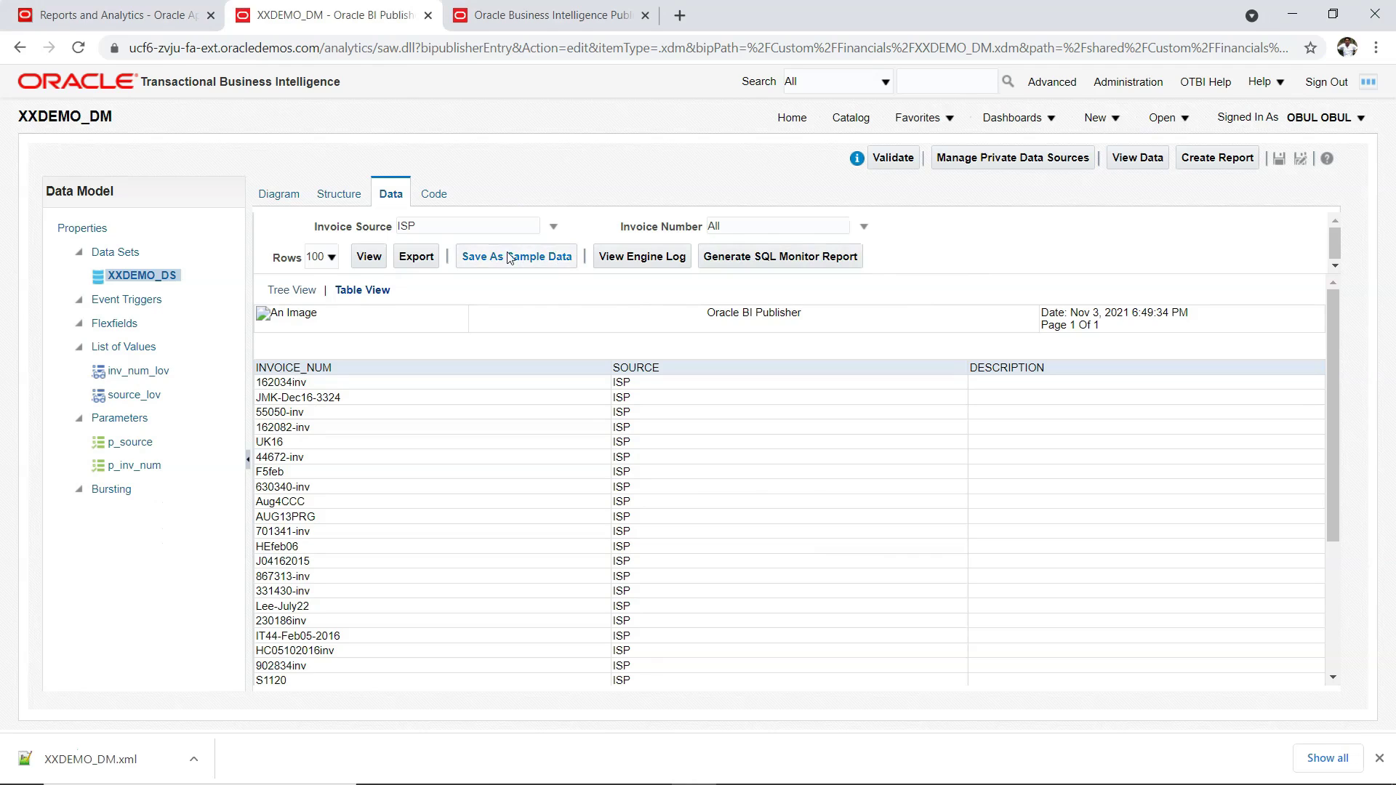
pyautogui.click(509, 258)
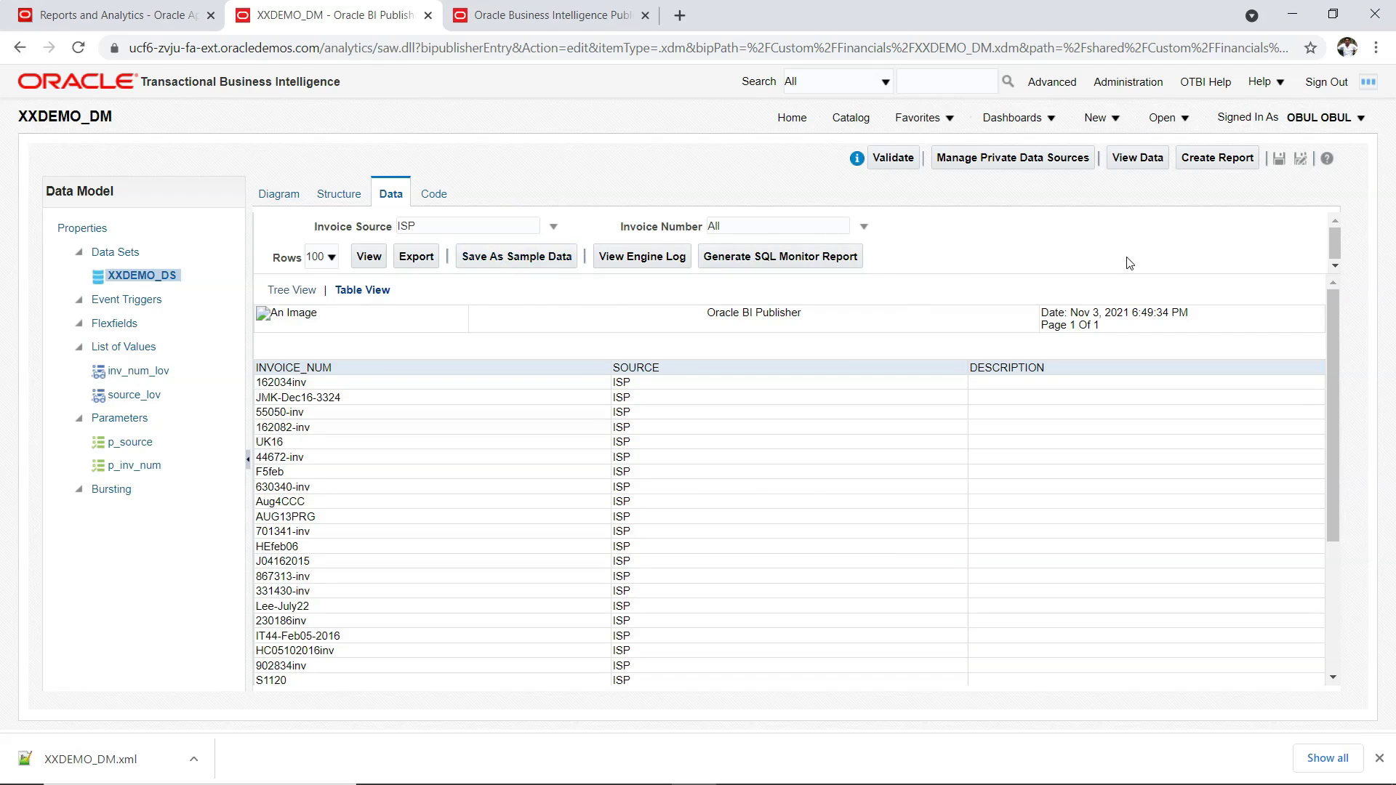
pyautogui.click(814, 462)
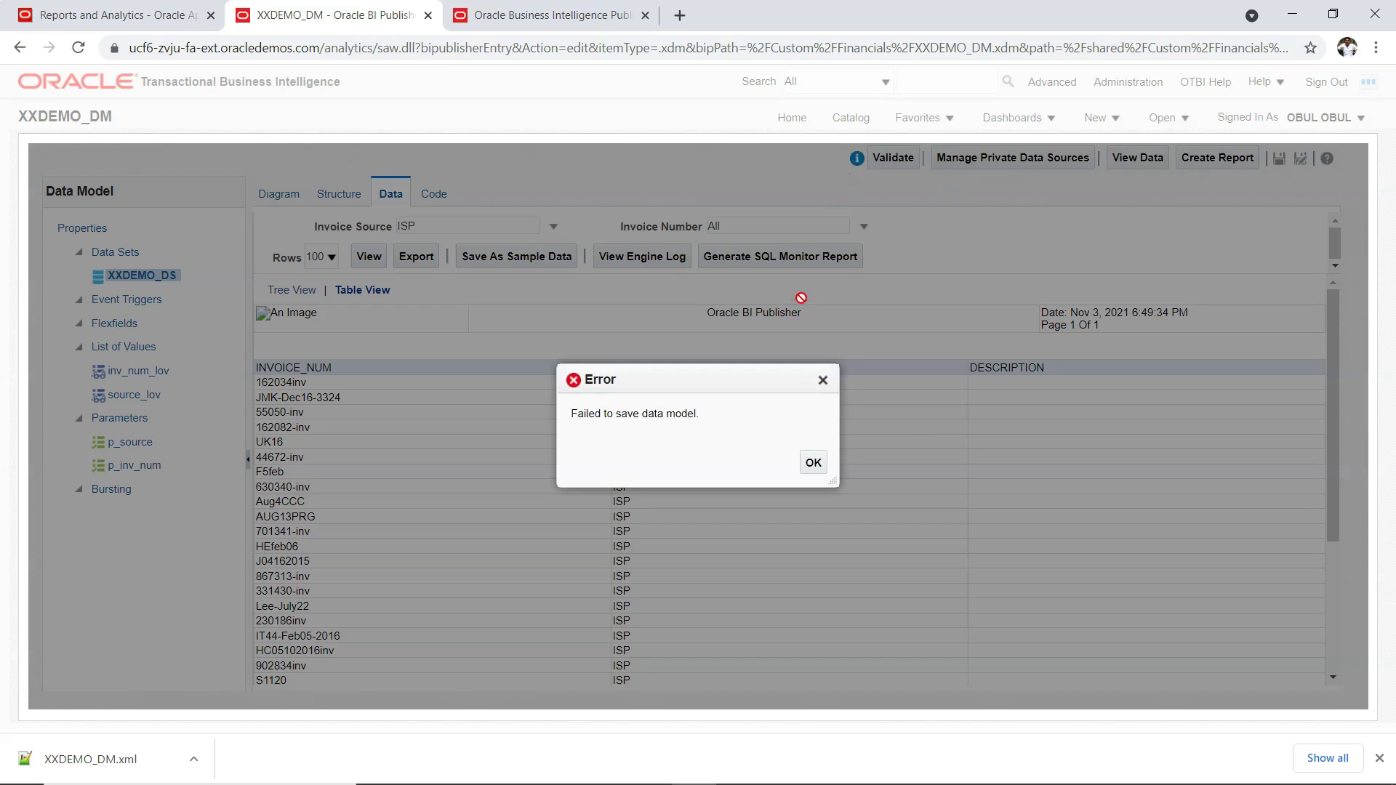
pyautogui.click(815, 462)
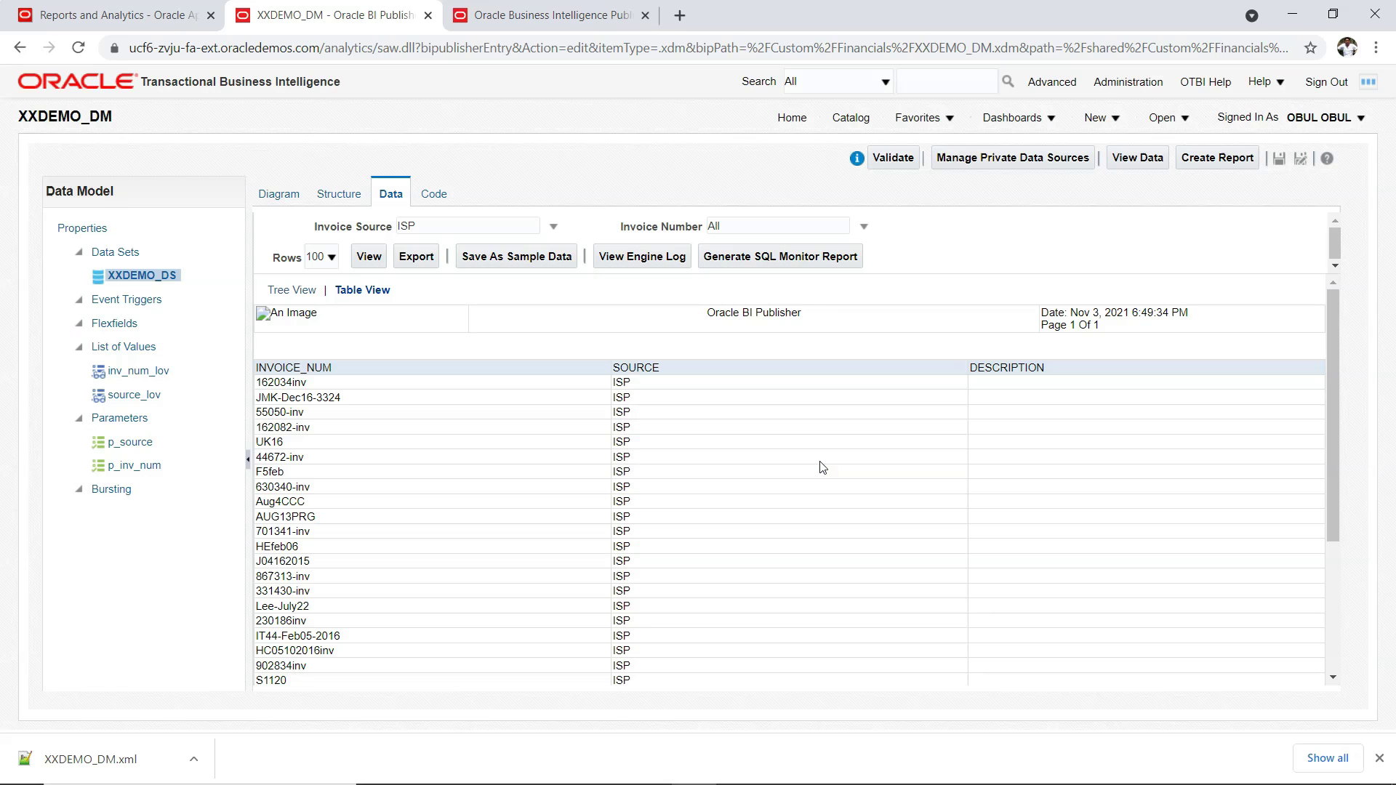
# - Reopen XXDEMO_DM for editing from the Shared Folders/Custom/Financials catalog folder and view the data of XXDEMO_DS
pyautogui.click(850, 118)
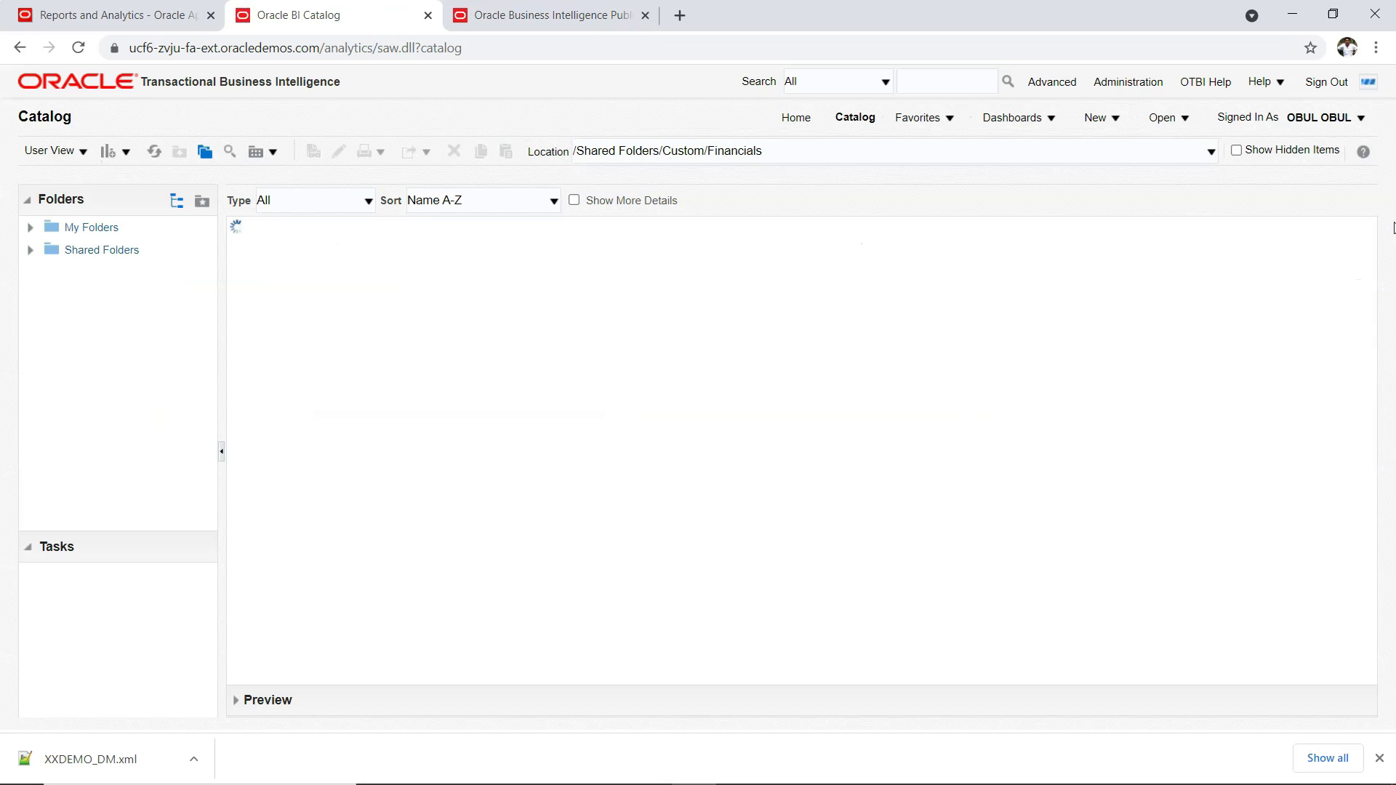
pyautogui.scroll(-15, 655, 509)
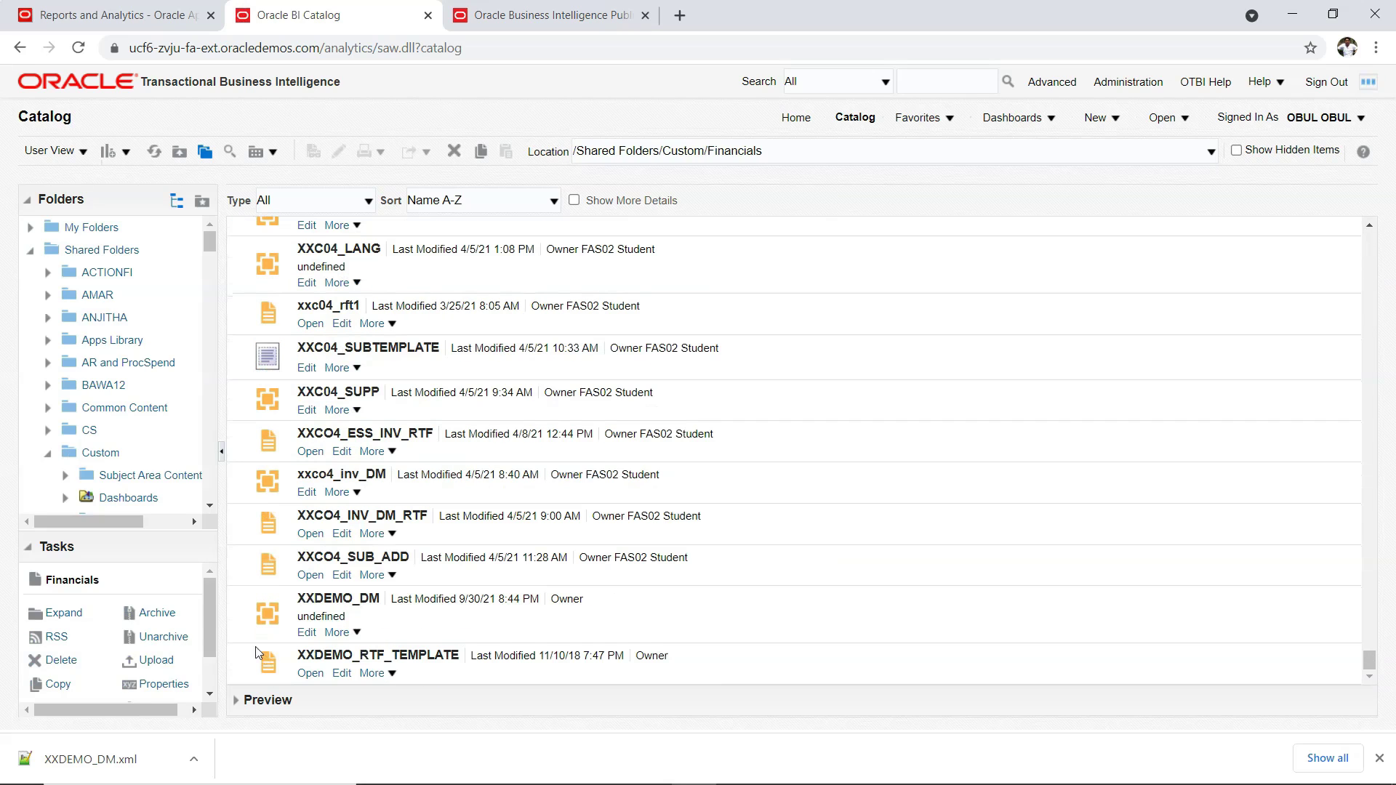
pyautogui.click(307, 633)
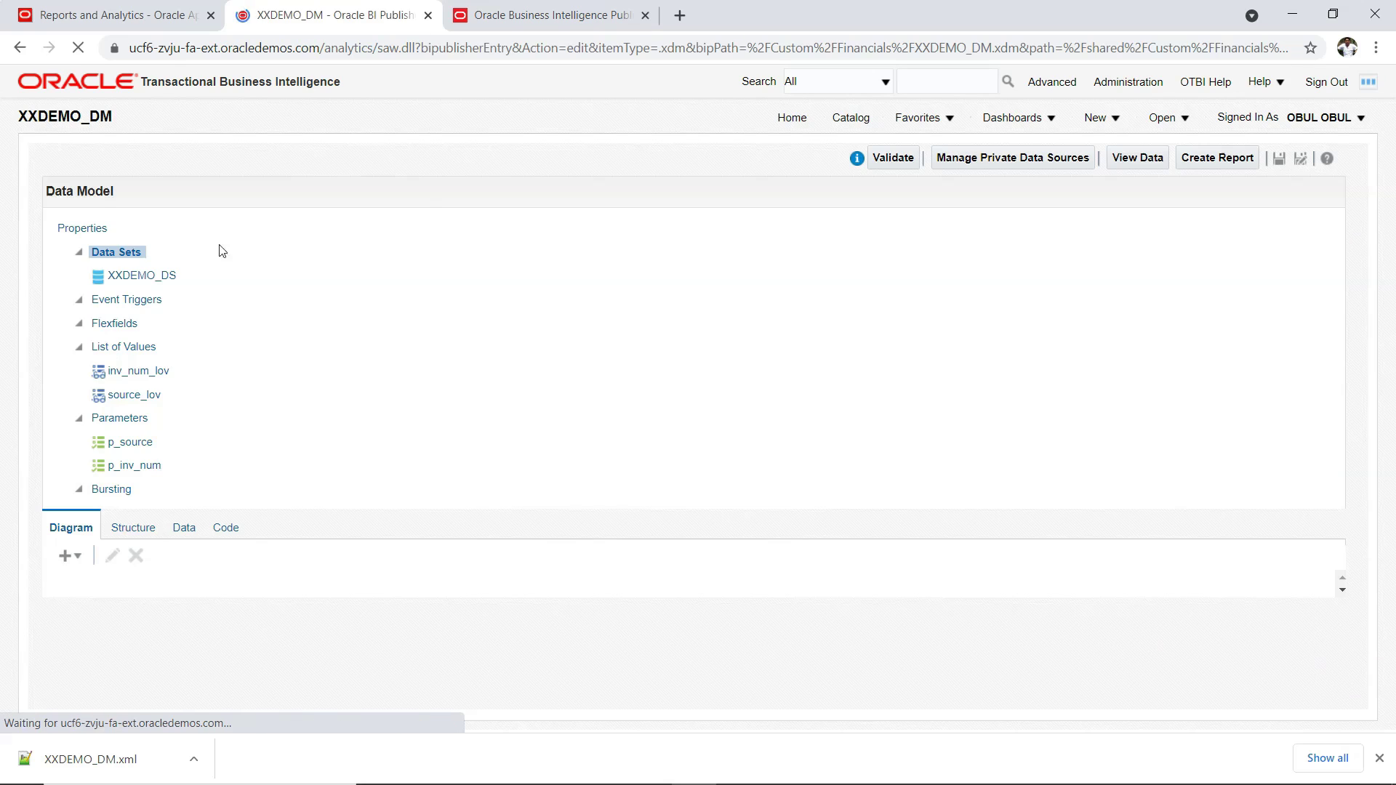
pyautogui.click(216, 275)
pyautogui.click(392, 193)
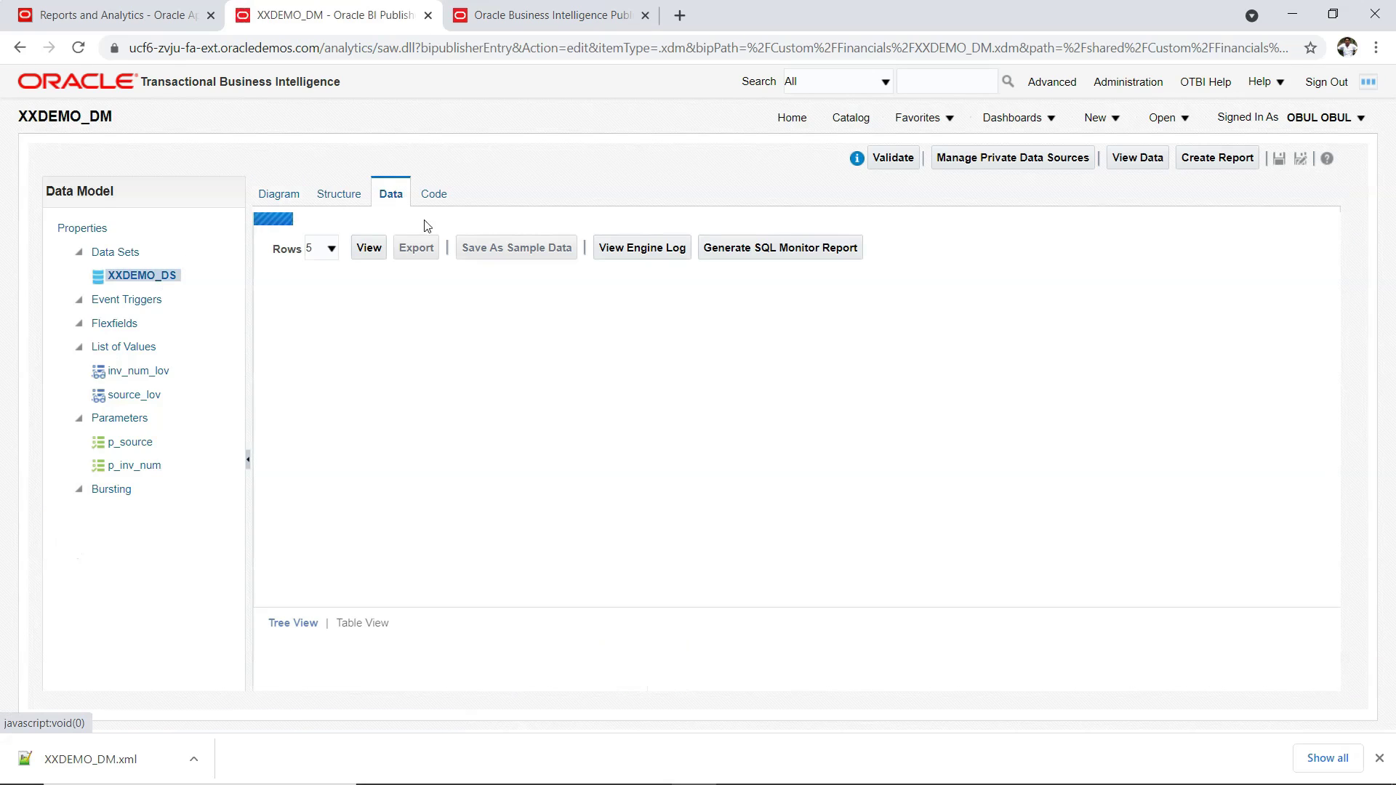
pyautogui.click(354, 252)
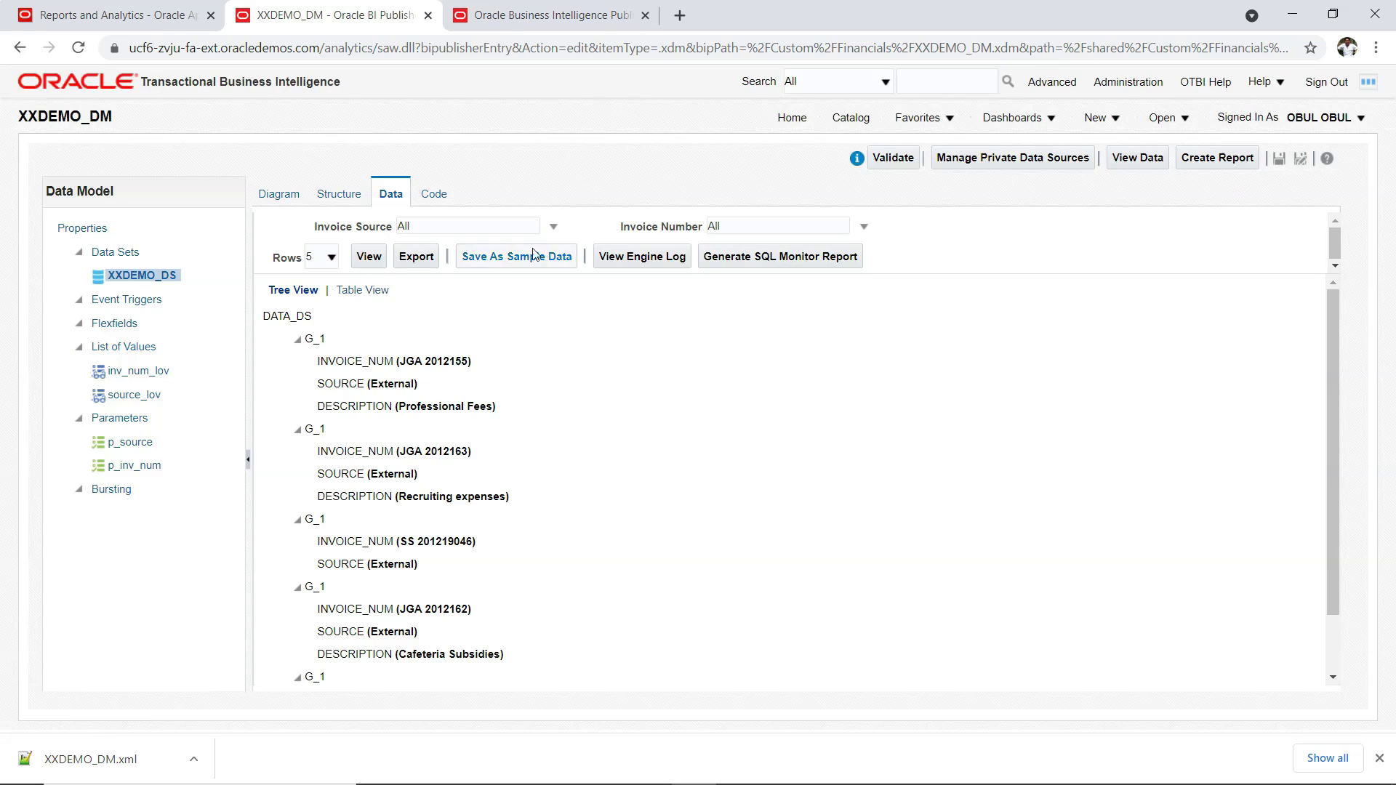
# - Save the five-row output of XXDEMO_DS as the data model's sample data
pyautogui.click(533, 255)
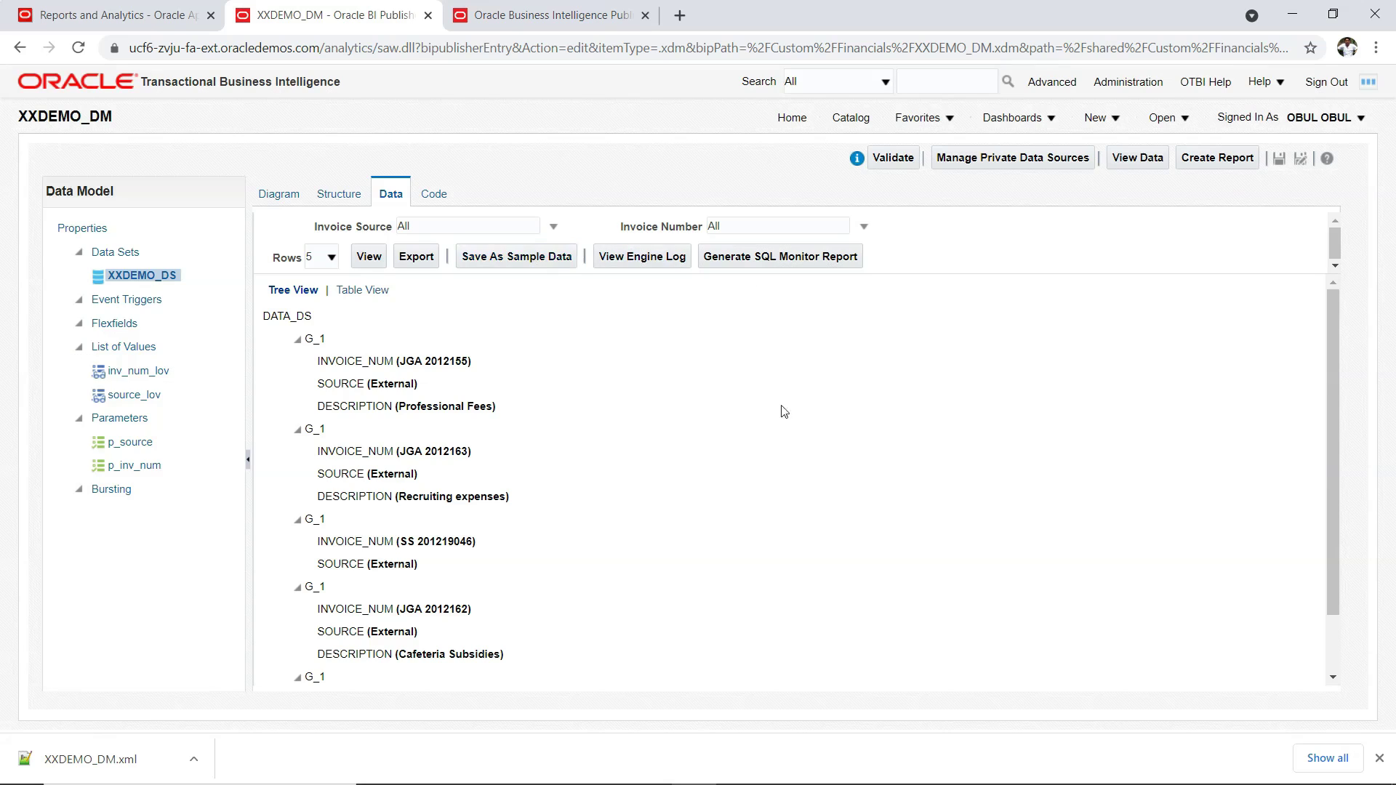
pyautogui.click(814, 463)
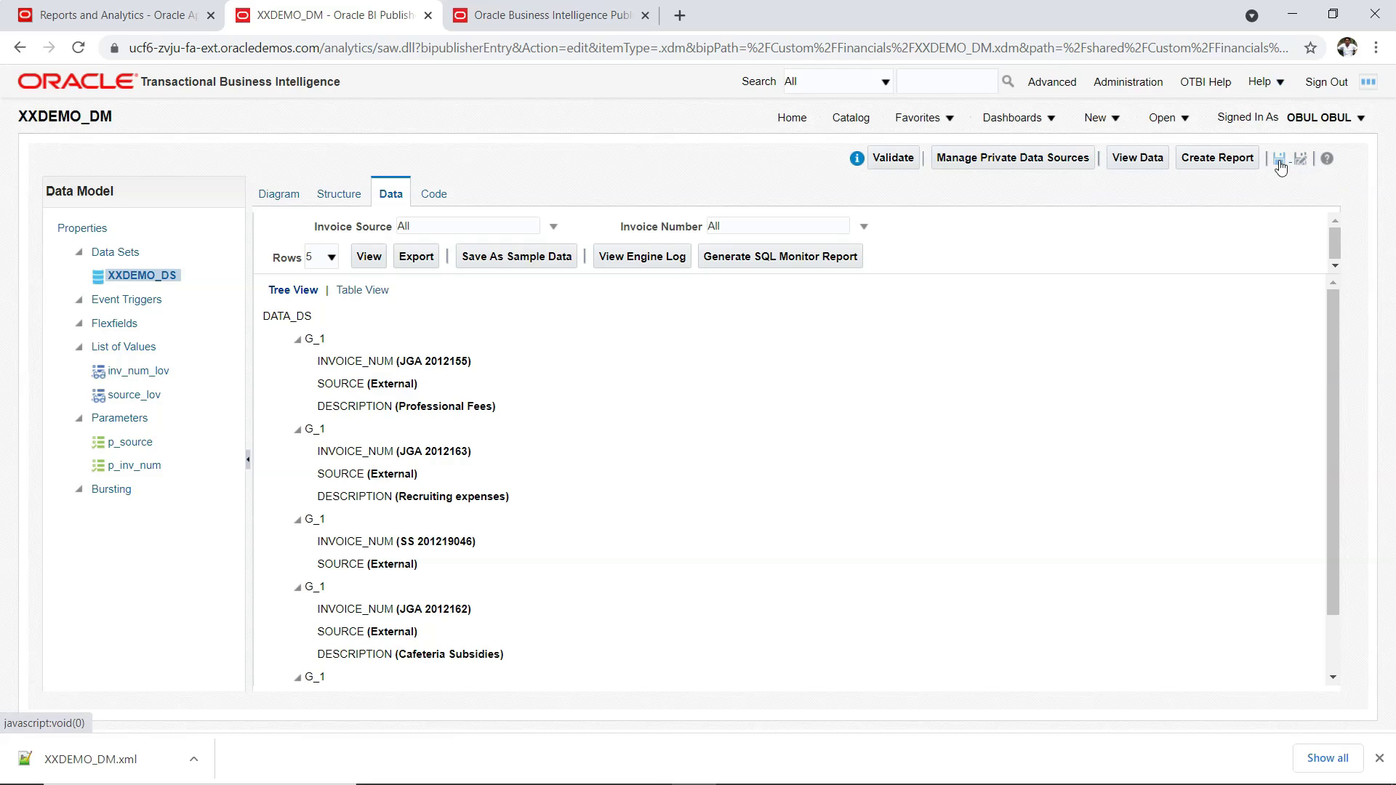
# - Create a report from XXDEMO_DM with the Report Editor and save it as XXDEMO_INVOICE_RTF_REPORT in /Shared Folders/Custom/Financials
pyautogui.click(1219, 159)
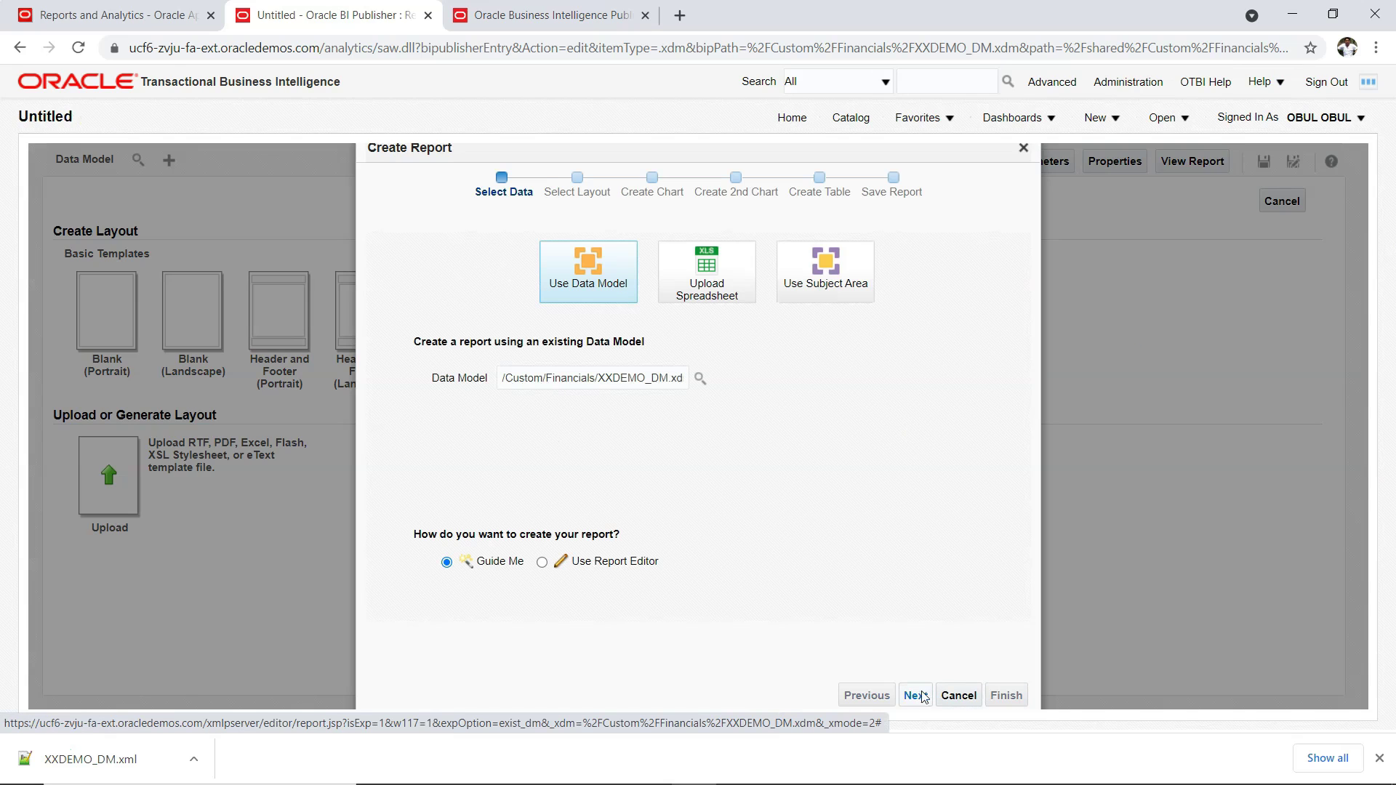
pyautogui.click(543, 563)
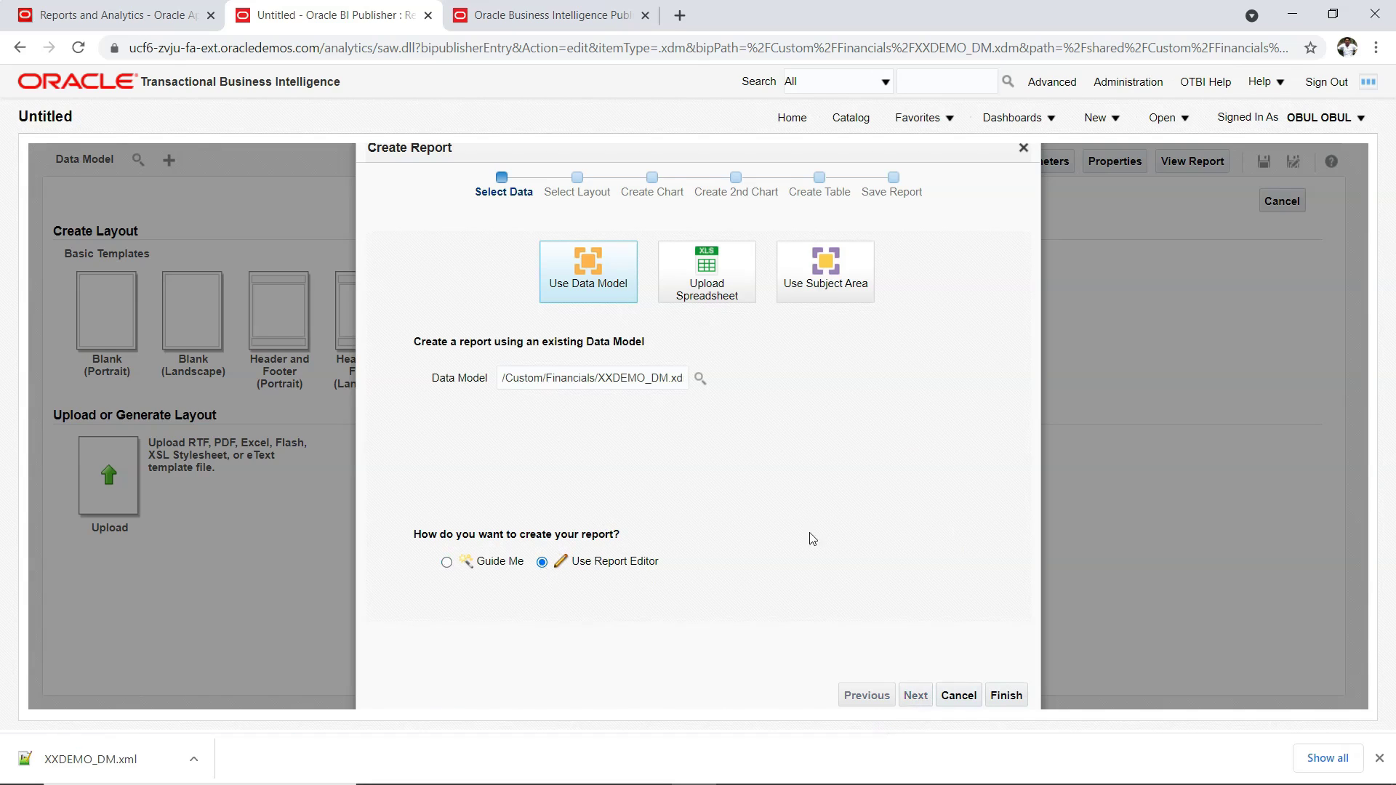
pyautogui.click(1016, 702)
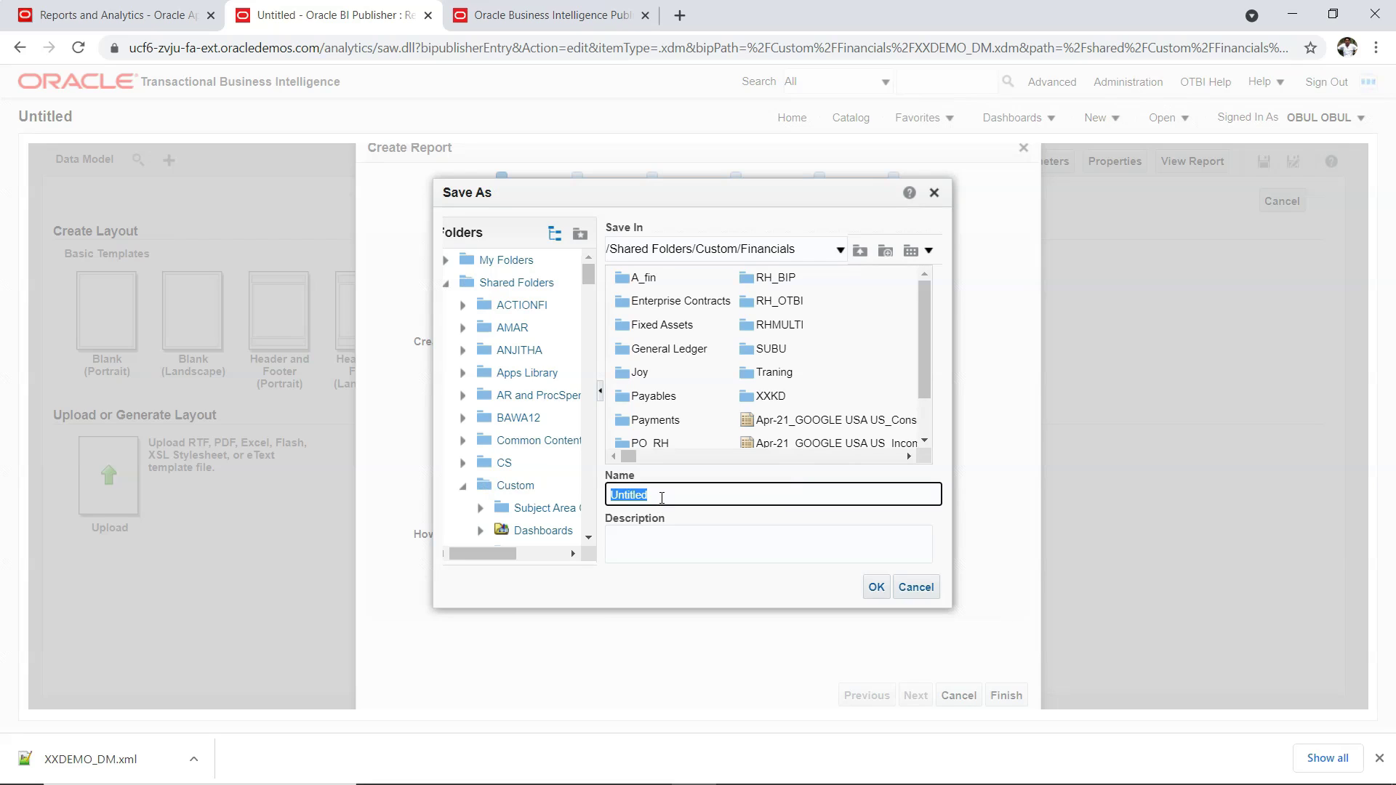
pyautogui.write('Sl')
pyautogui.write('RTF_REPORT')
pyautogui.click(877, 590)
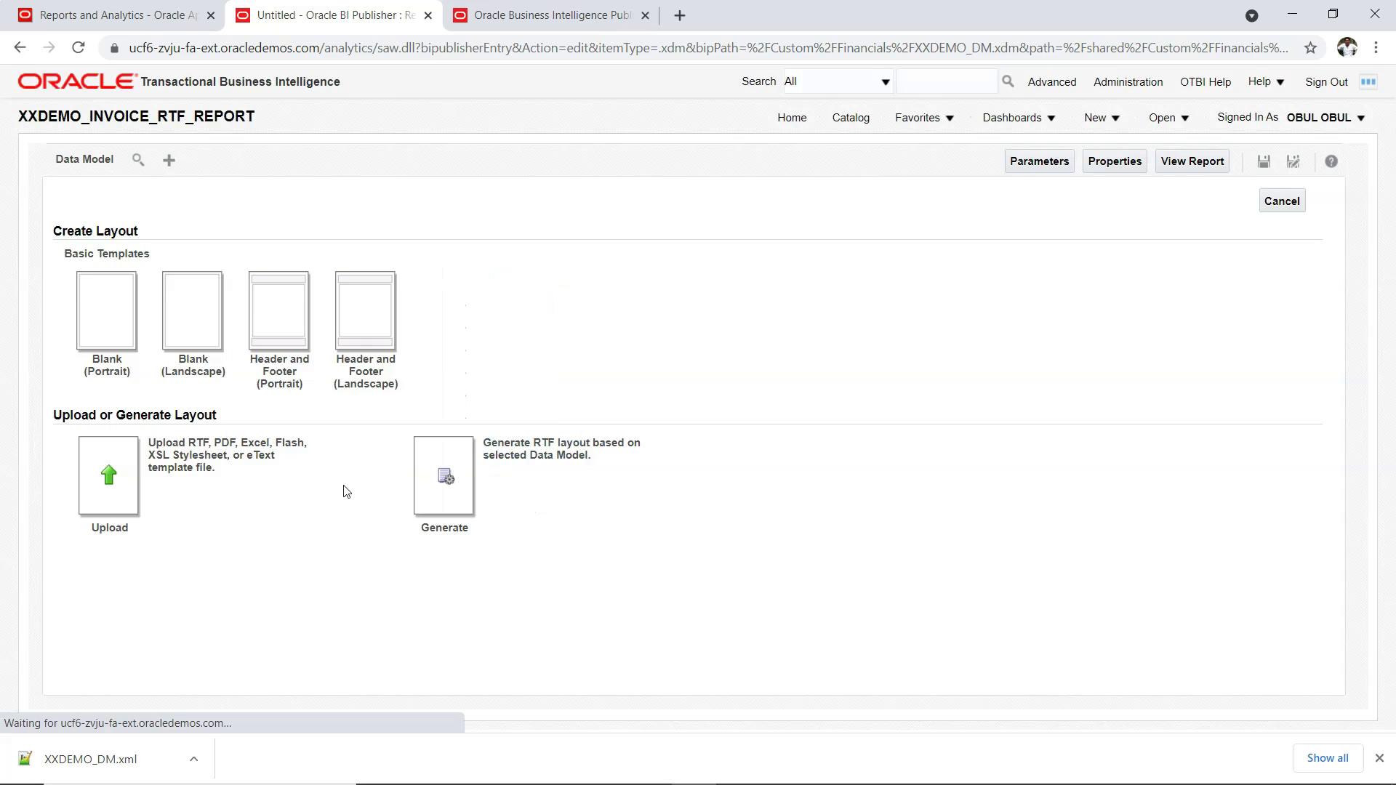
# - Start a template upload with layout name INVOICE and choose InvoiceTemplate.rtf from the 9.RTF Template/artefacts folder
pyautogui.click(115, 476)
pyautogui.click(598, 364)
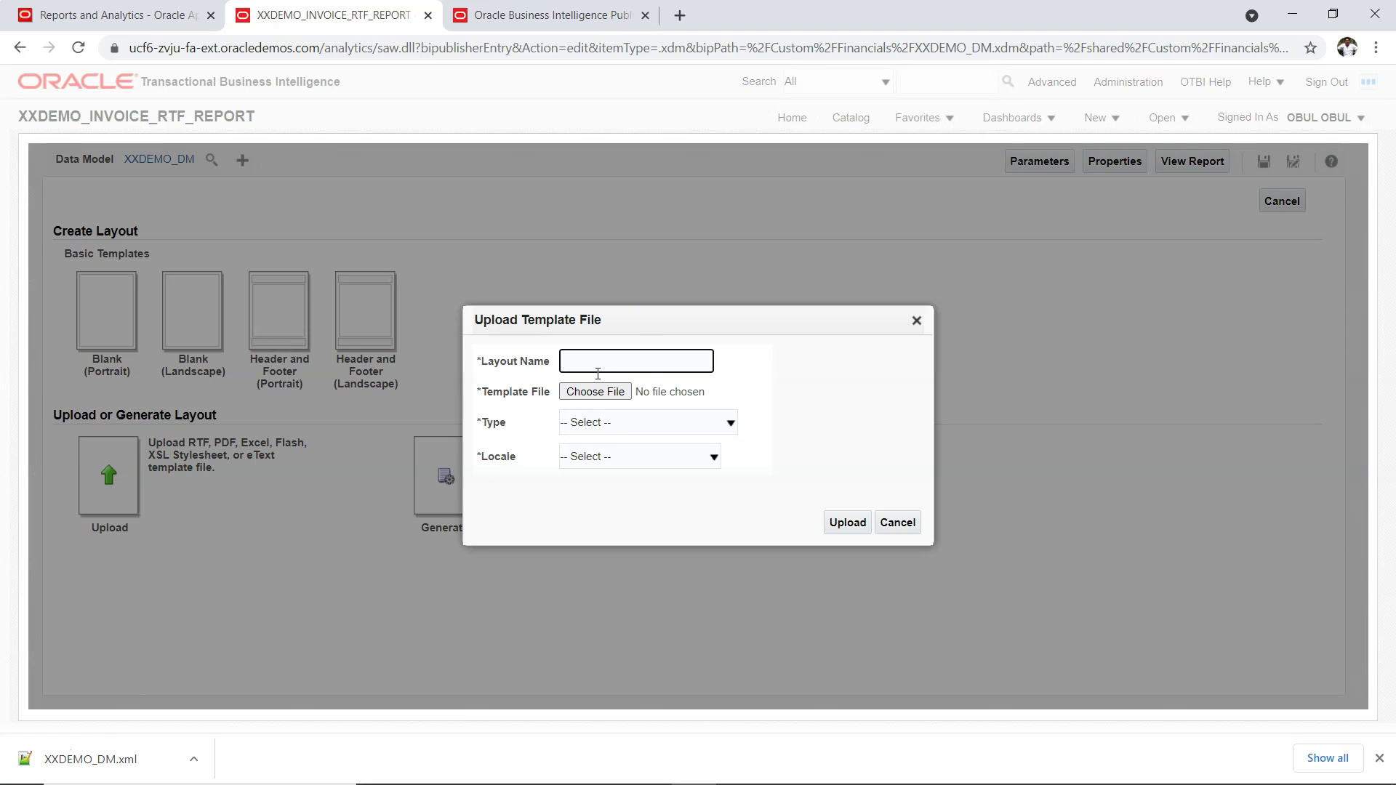
pyautogui.write('INVOICE')
pyautogui.click(595, 392)
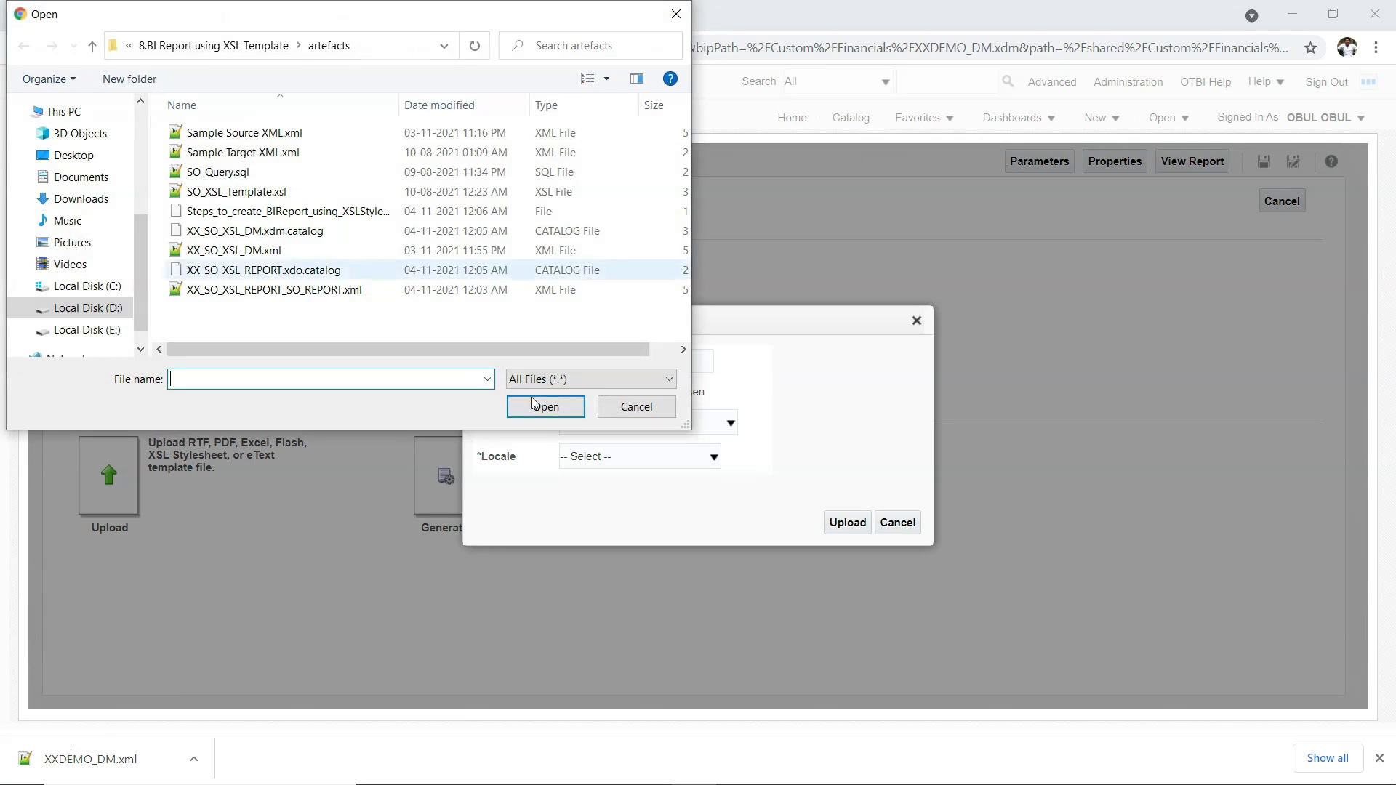
pyautogui.click(213, 45)
pyautogui.click(200, 46)
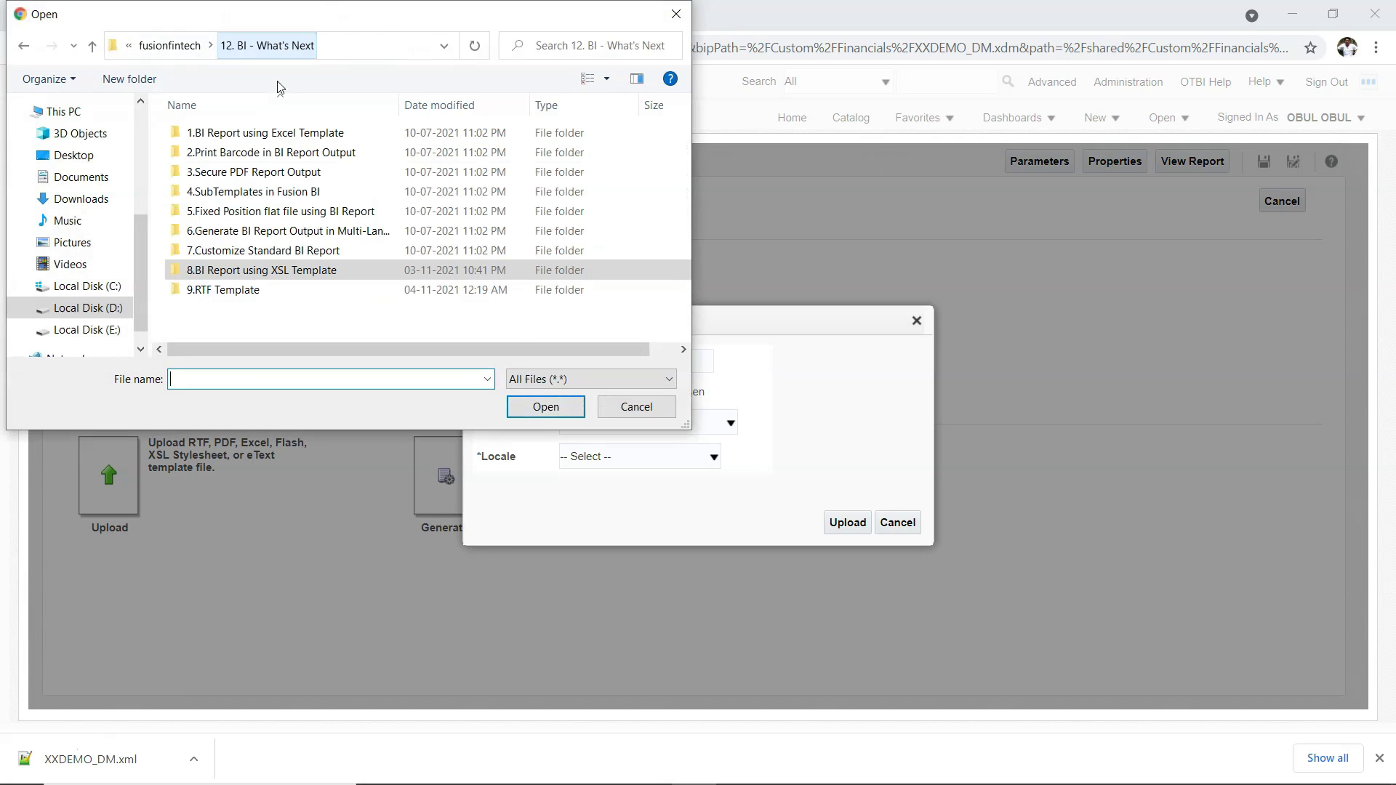
pyautogui.doubleClick(226, 289)
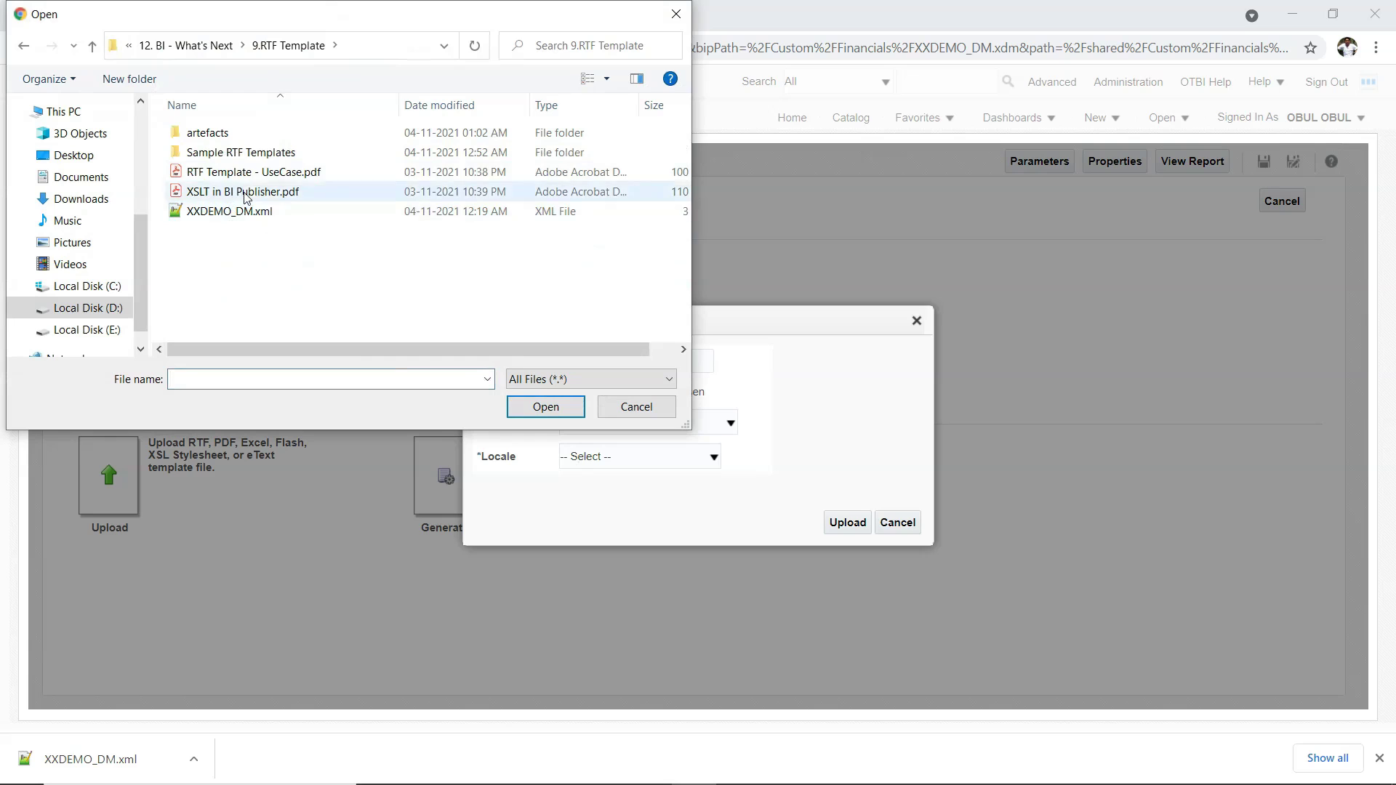
pyautogui.doubleClick(236, 136)
pyautogui.click(248, 138)
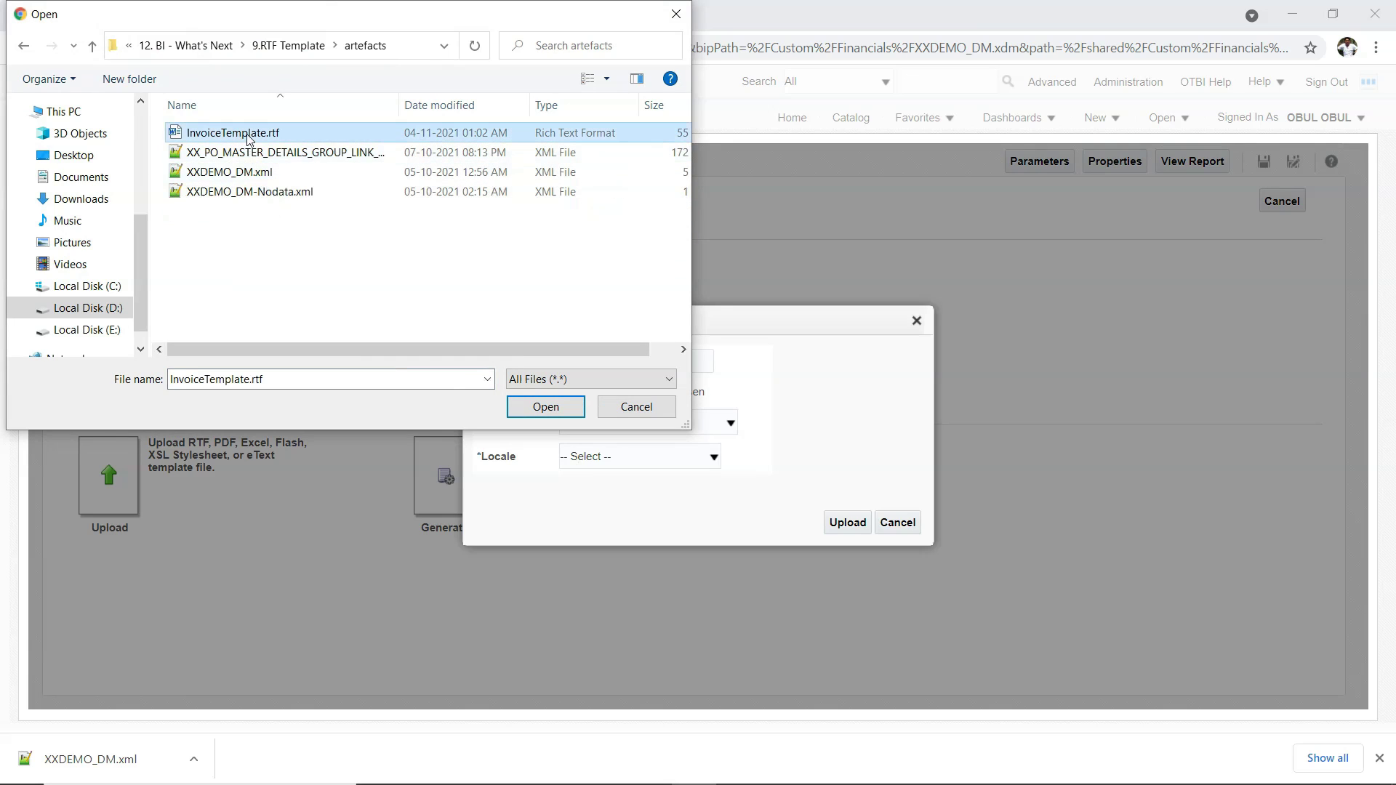
pyautogui.click(545, 407)
# - Set the template type to RTF Template and the locale to English (United States), and upload the template file
pyautogui.click(686, 425)
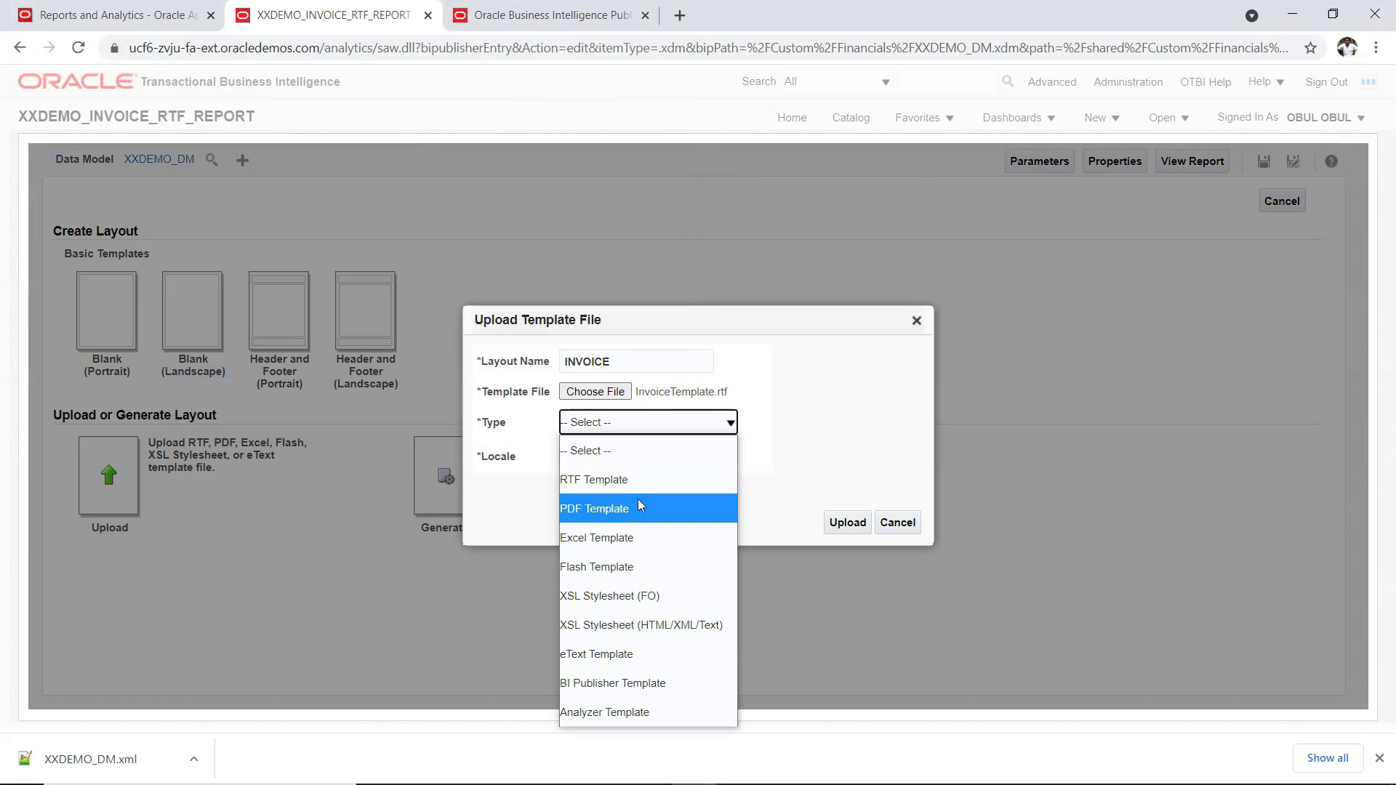
pyautogui.click(638, 478)
pyautogui.click(610, 457)
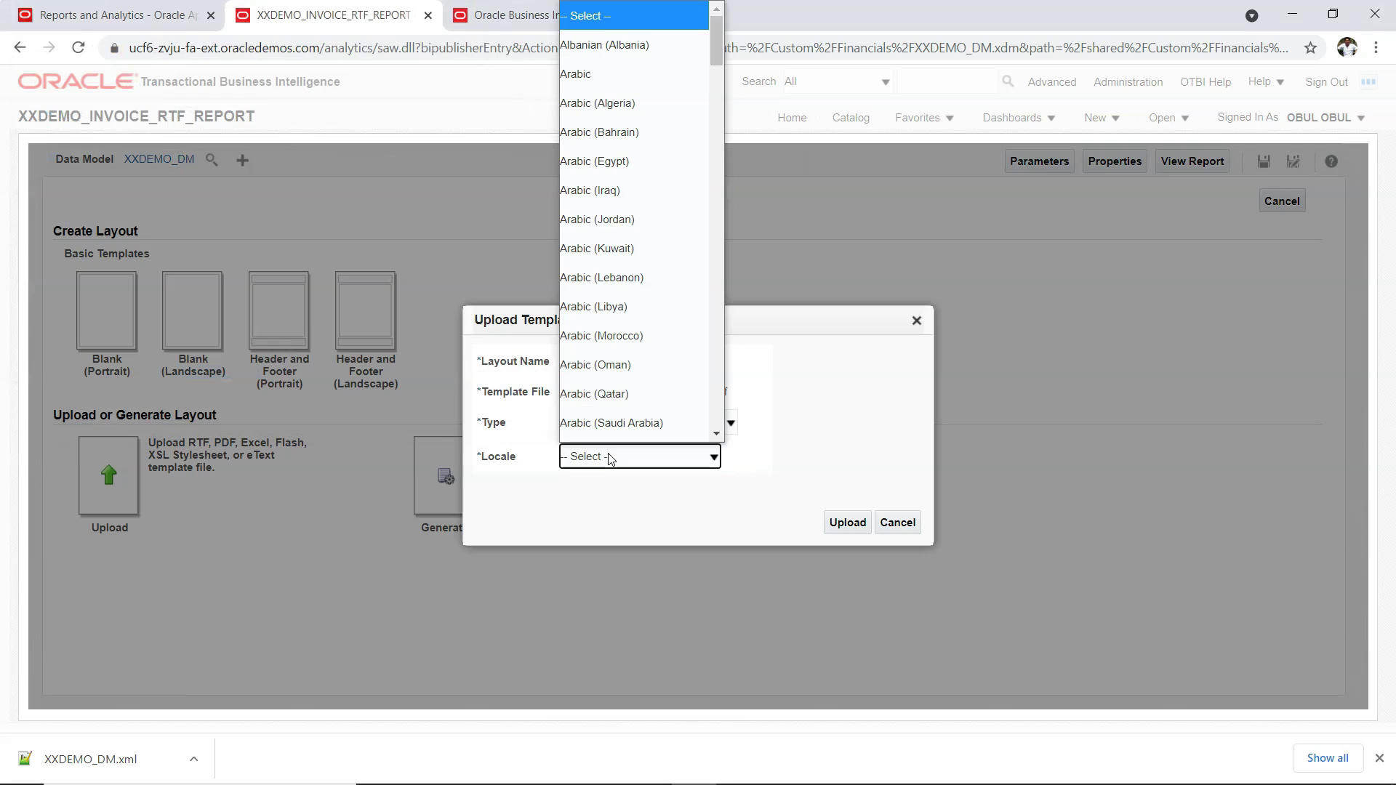
pyautogui.press('e')
pyautogui.press('Down')
pyautogui.press('Down')
pyautogui.press('Down')
pyautogui.press('Down')
pyautogui.press('Down')
pyautogui.press('Down')
pyautogui.press('Down')
pyautogui.press('Down')
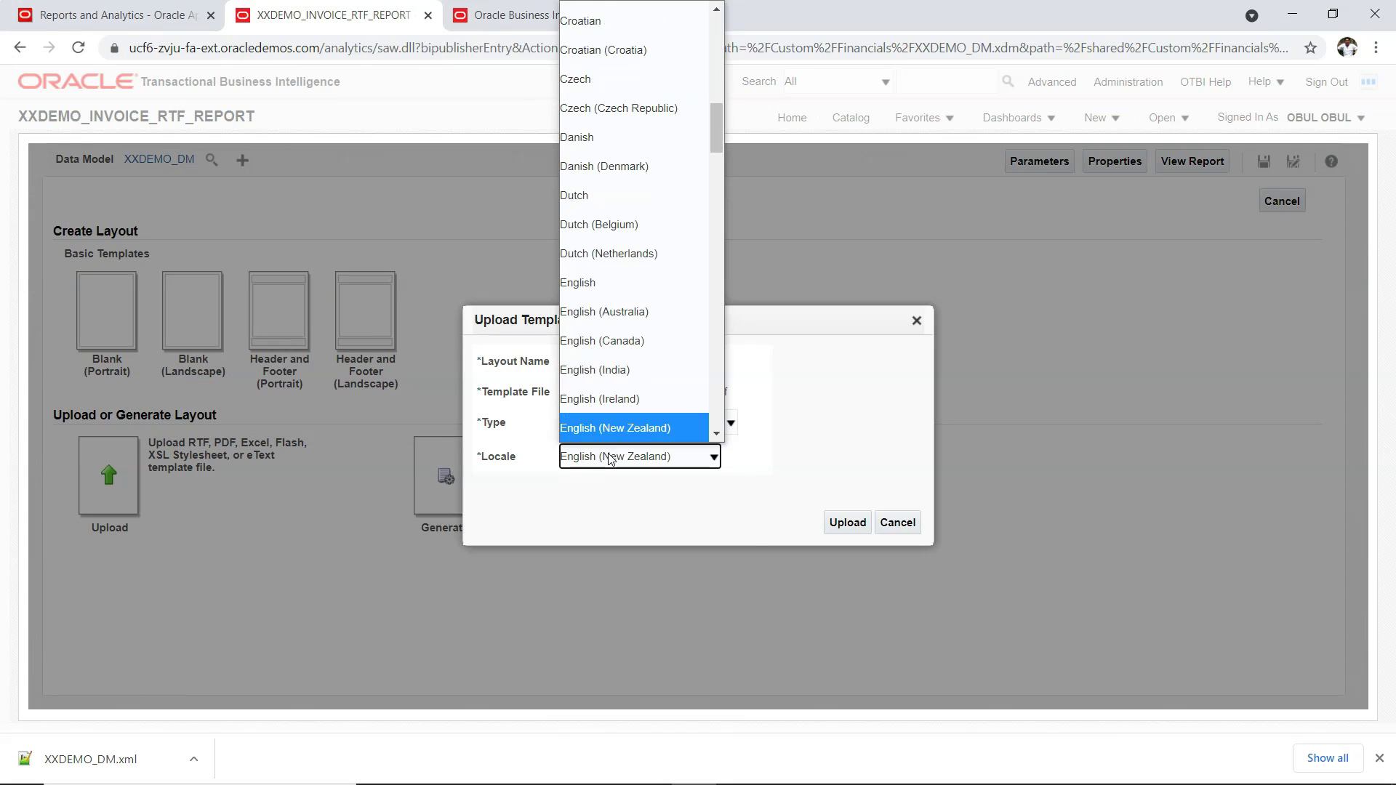
pyautogui.press('Return')
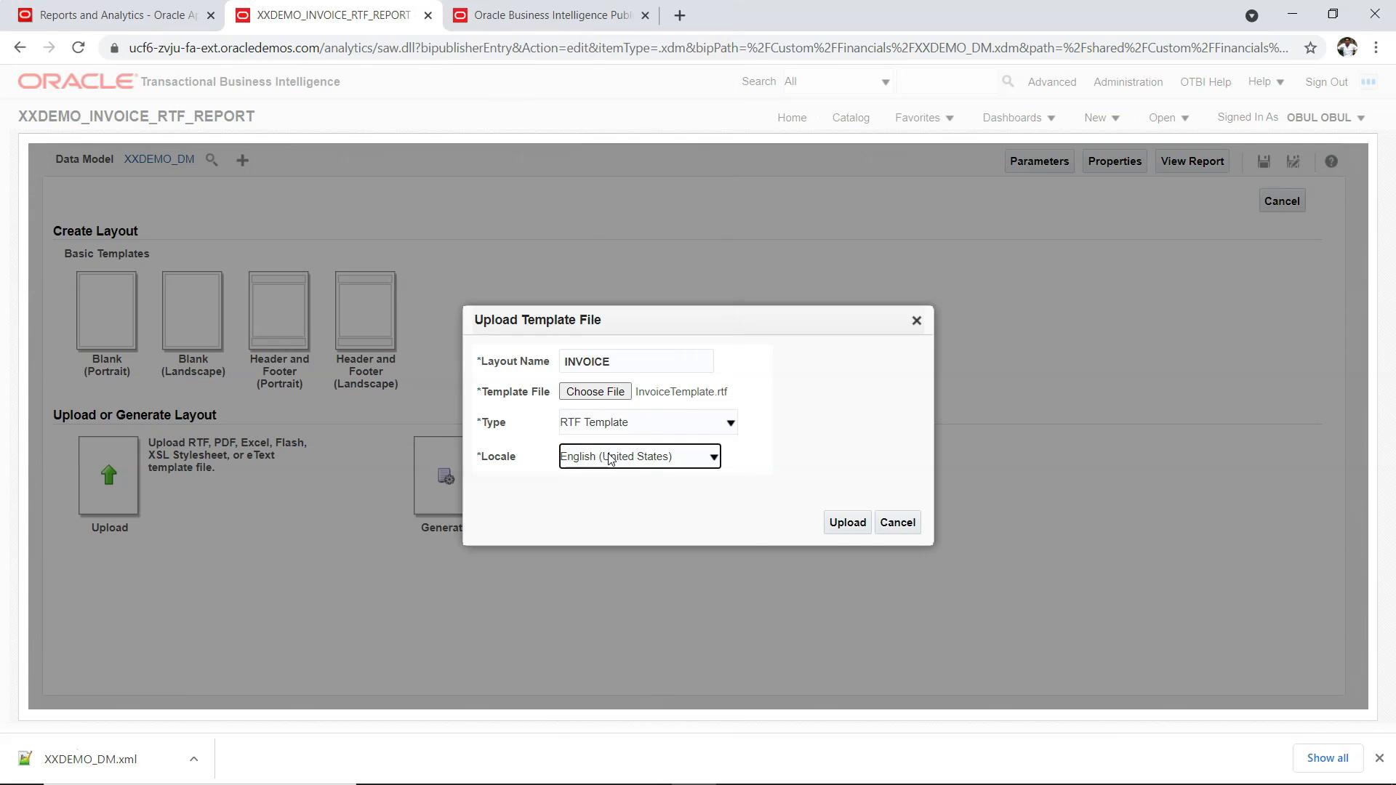
pyautogui.click(843, 534)
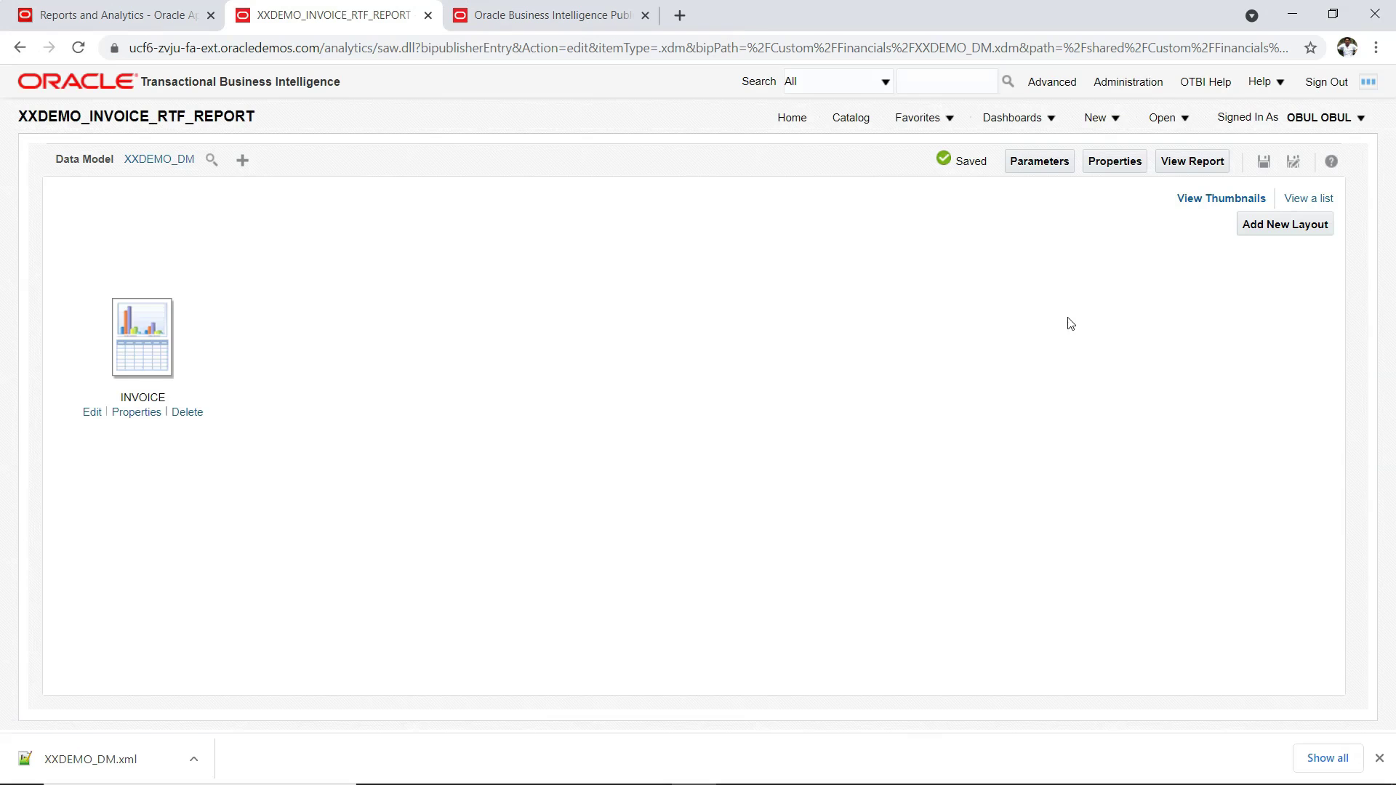
# - Try to view XXDEMO_INVOICE_RTF_REPORT with Invoice Source set to ISP
pyautogui.click(1325, 201)
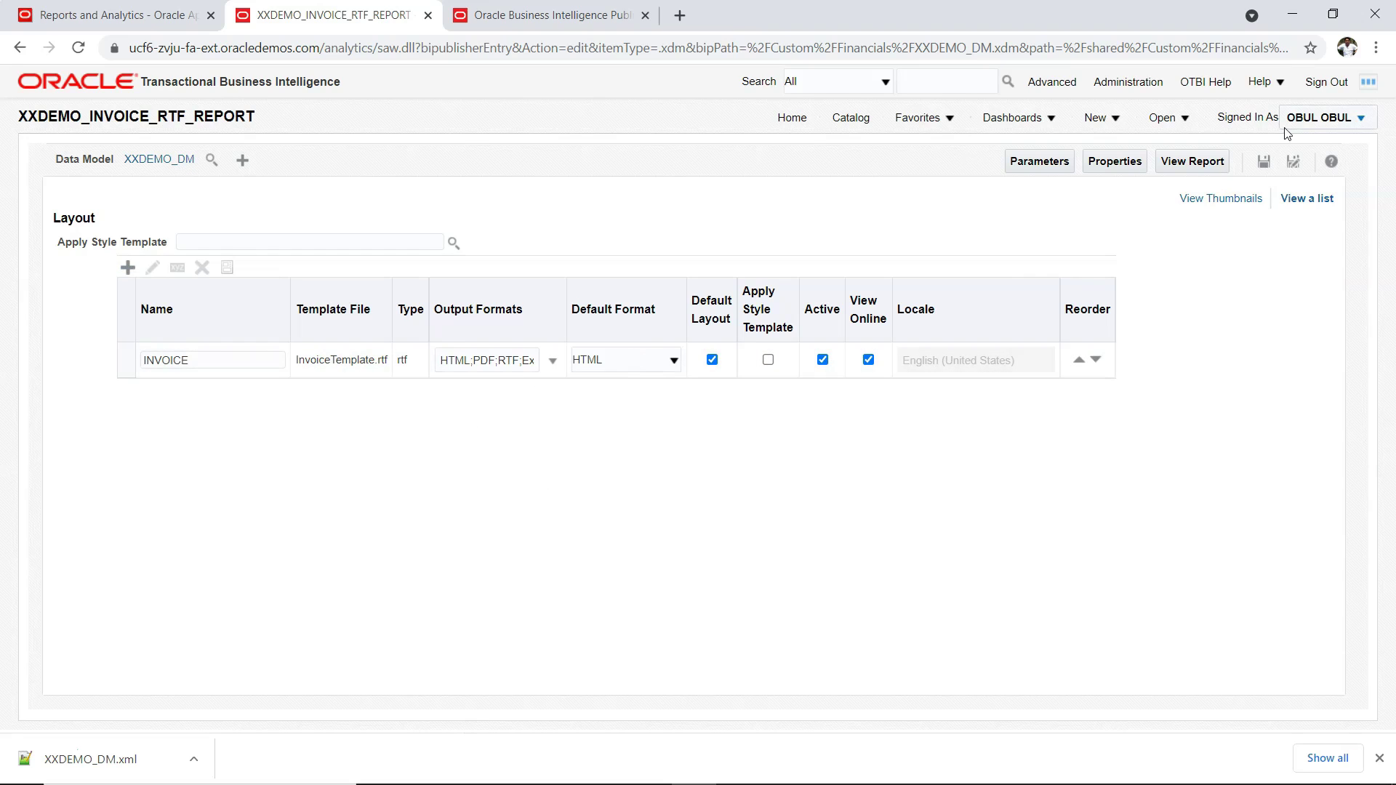
pyautogui.click(1192, 162)
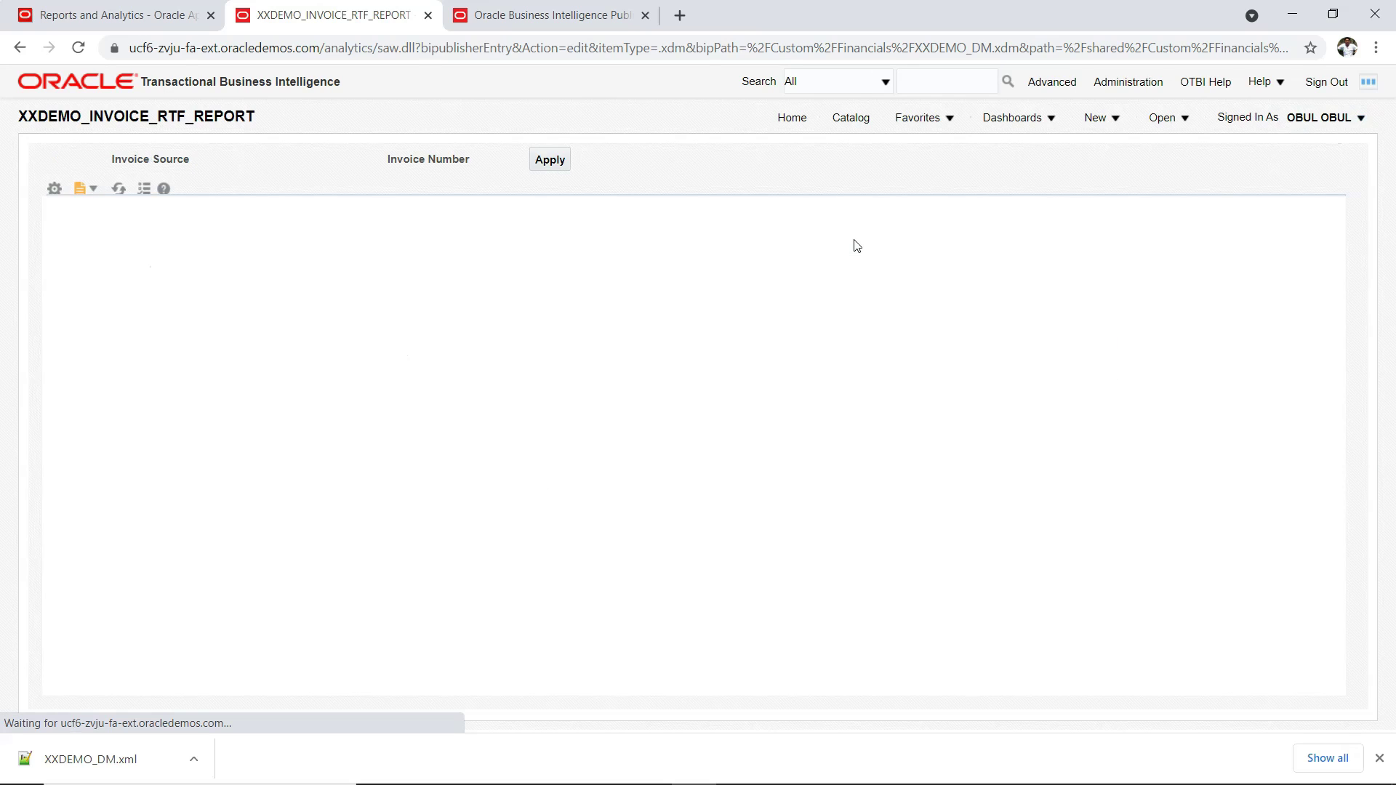
pyautogui.click(349, 160)
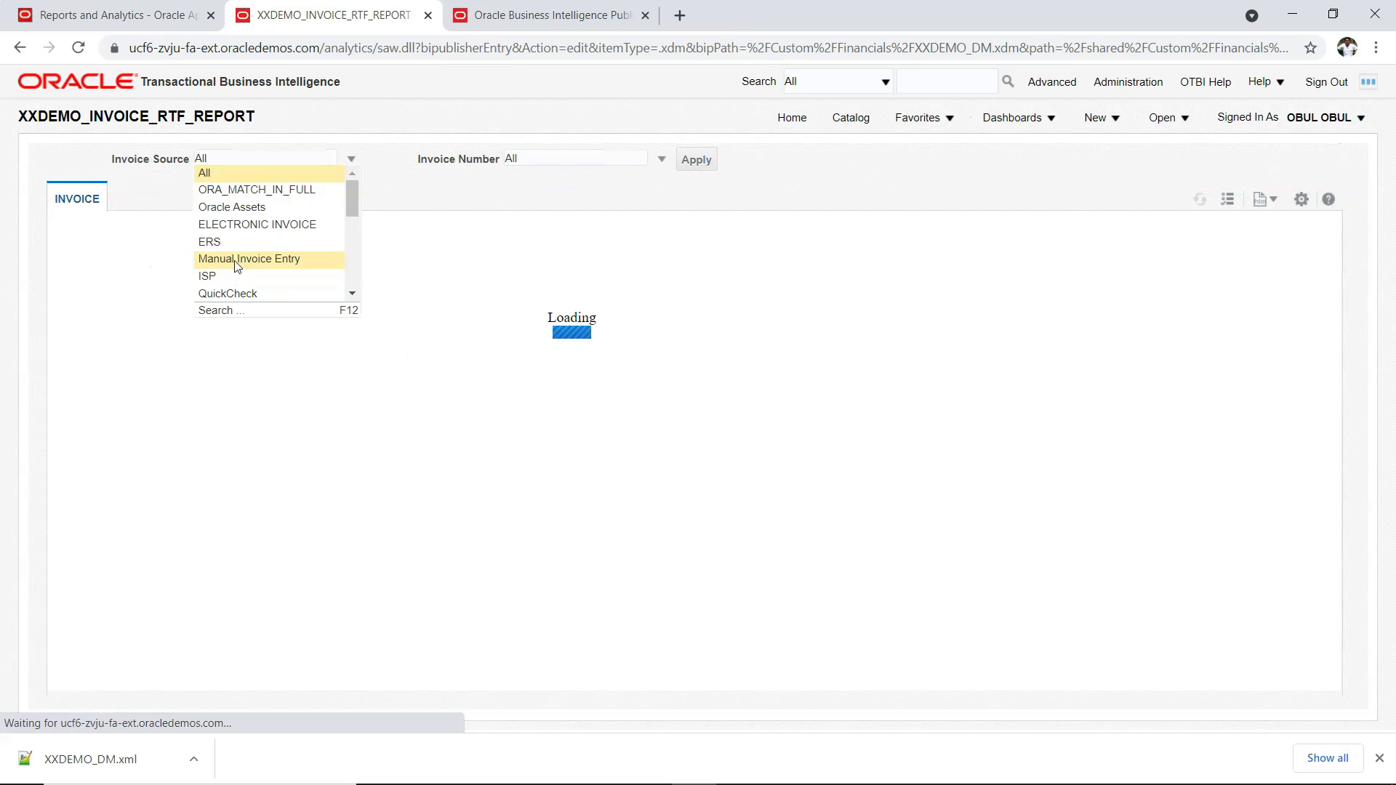
pyautogui.click(211, 277)
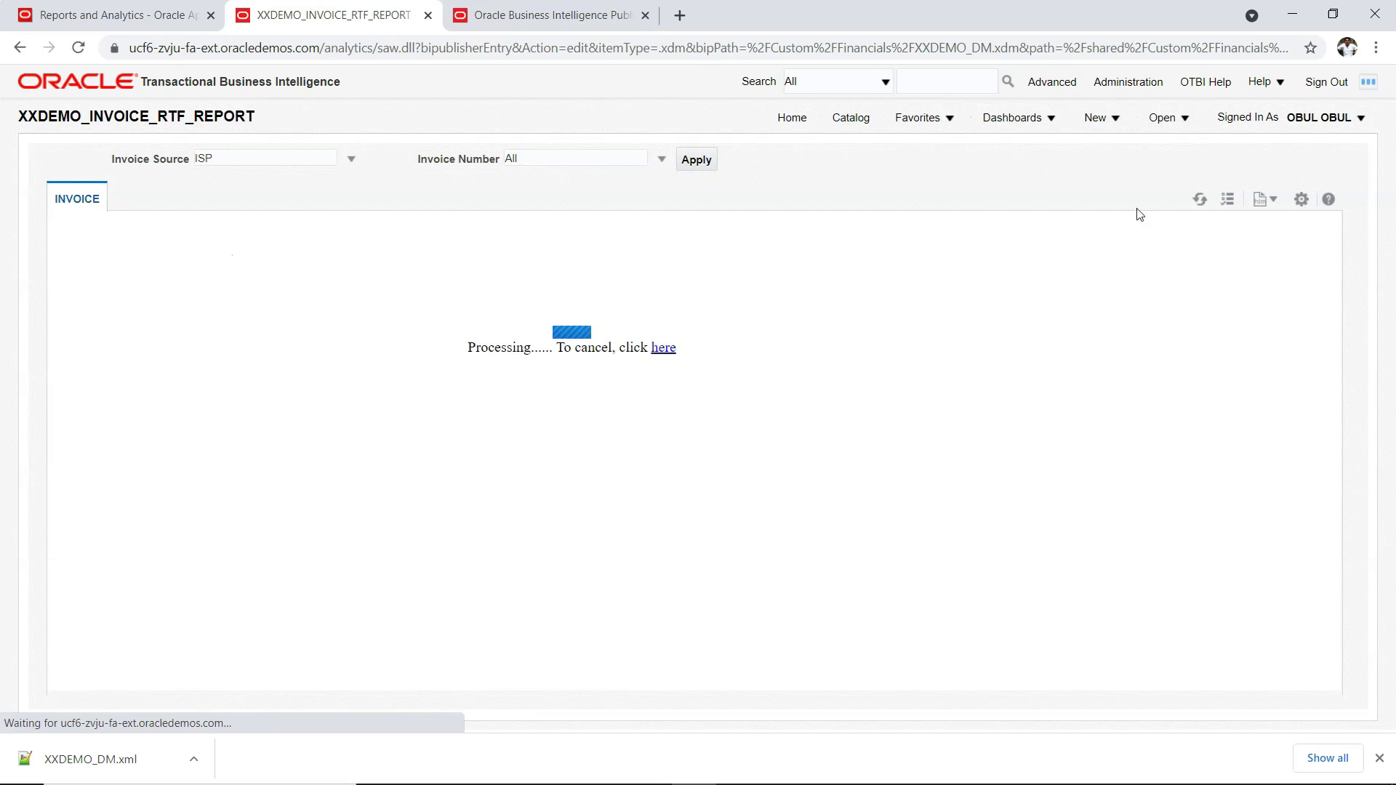
# - Reopen the report for editing and turn off Auto Run in the report properties
pyautogui.click(1302, 202)
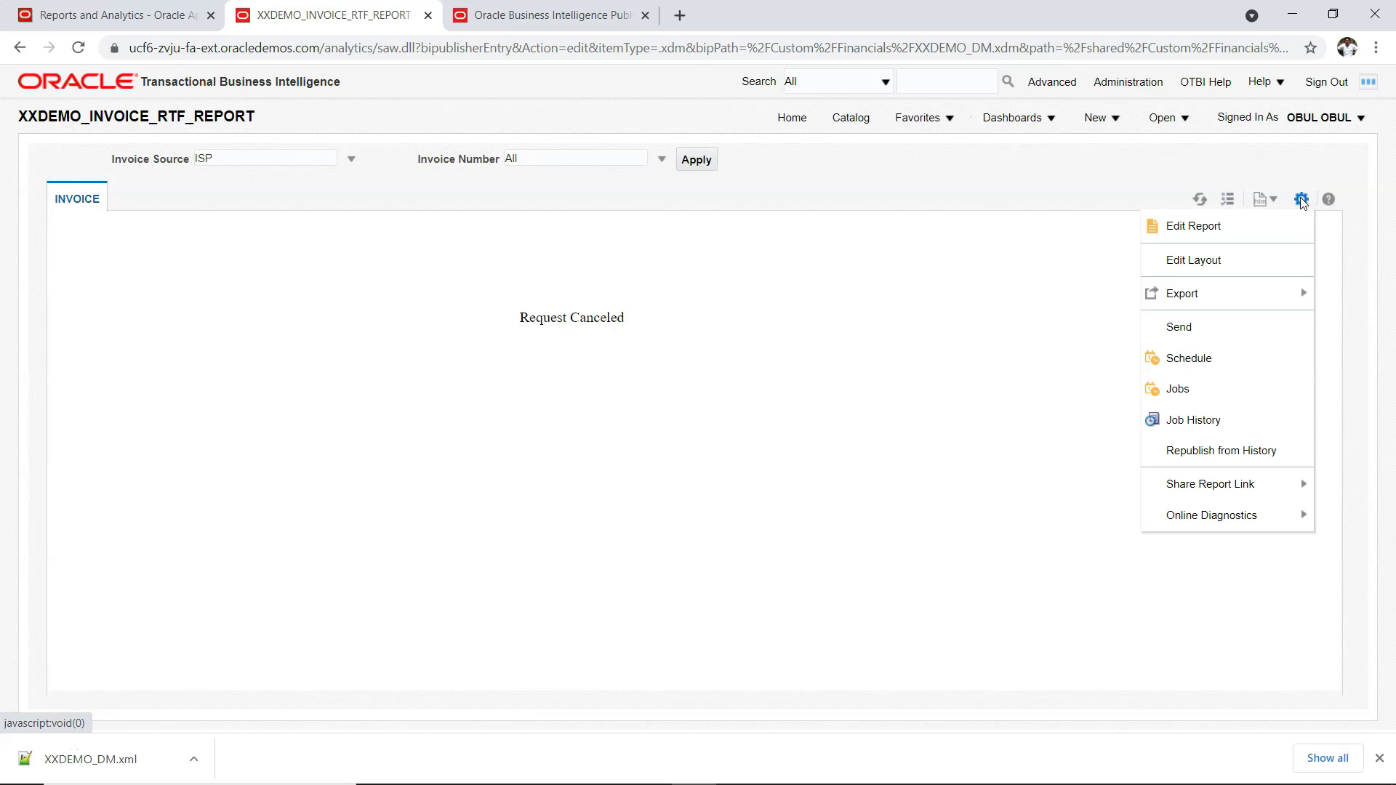
pyautogui.click(1192, 230)
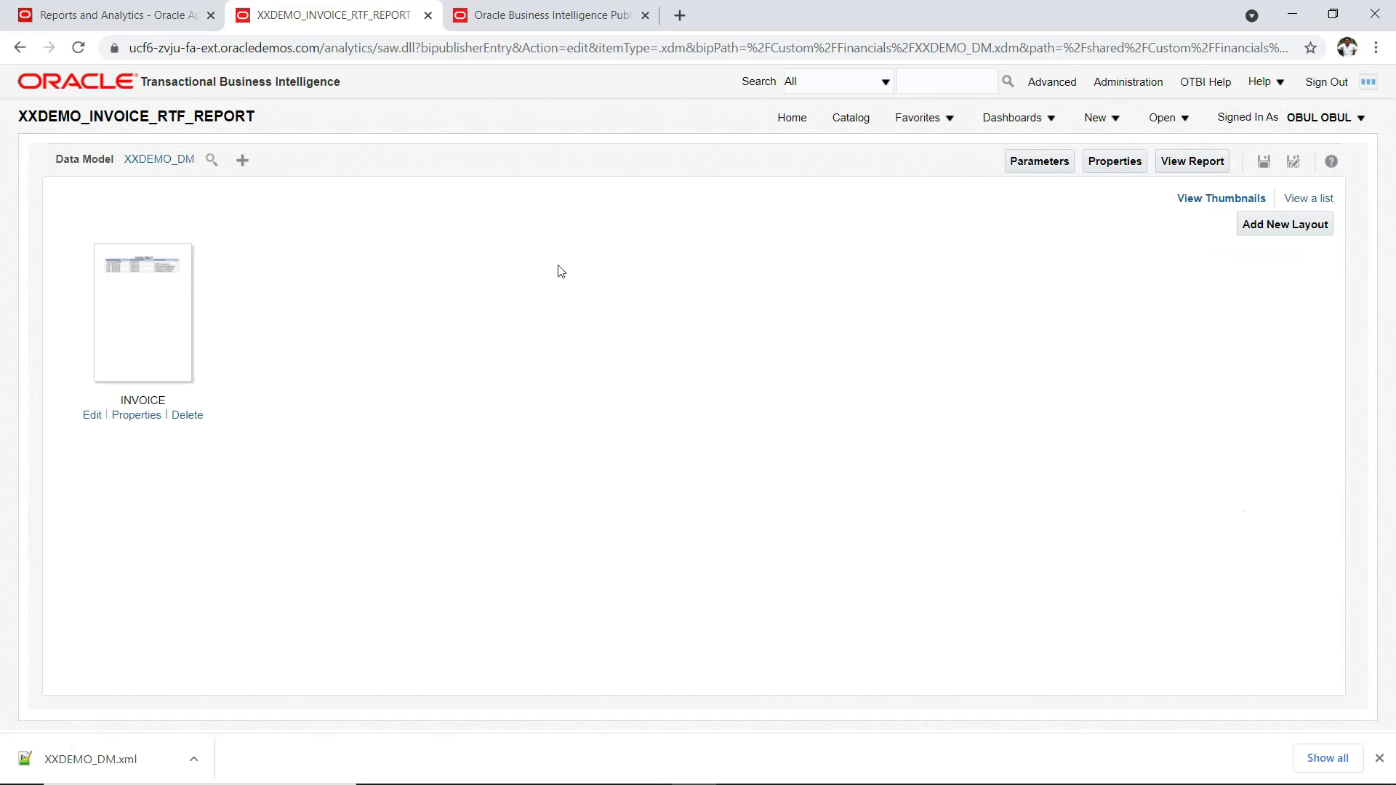
pyautogui.click(1128, 167)
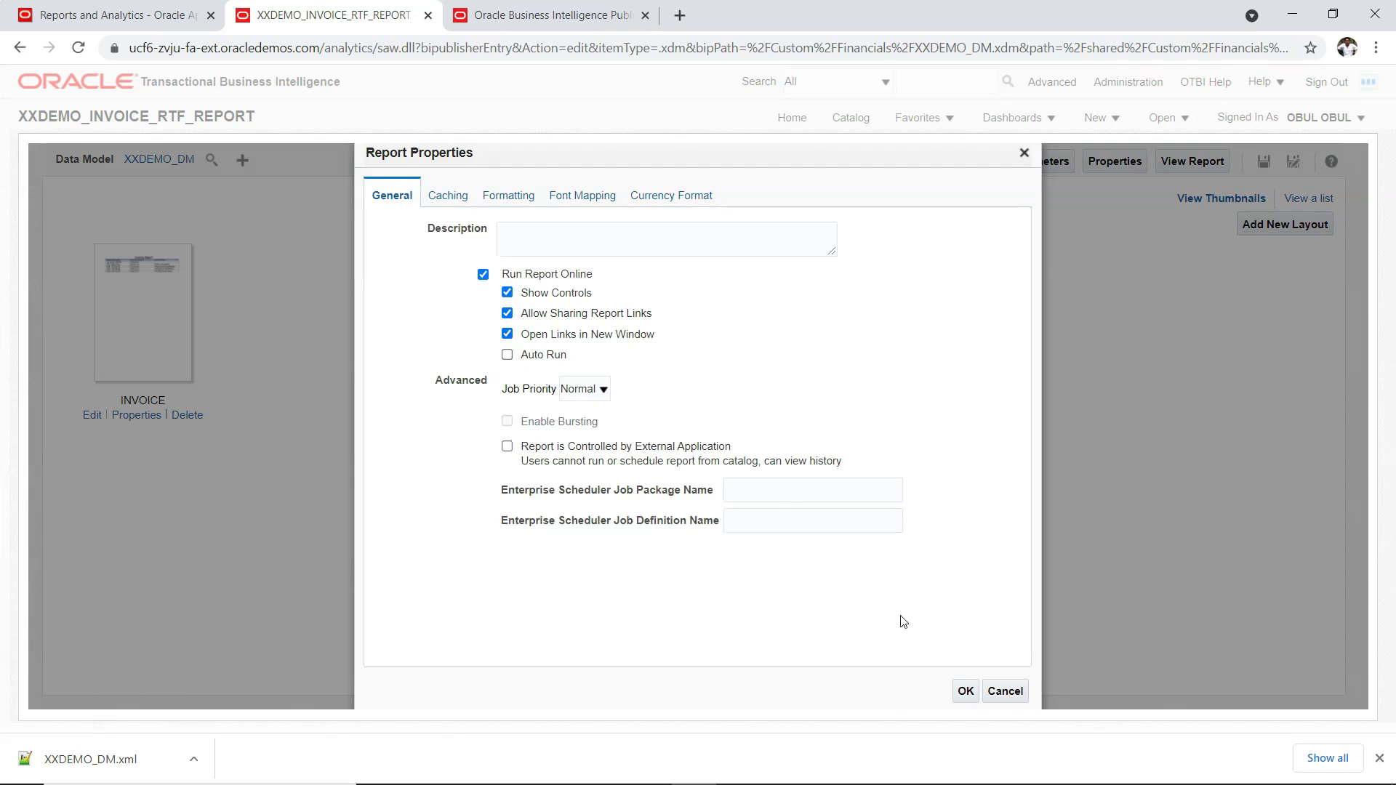
pyautogui.click(966, 692)
# - Add Data (XML) and Data (CSV) to the INVOICE layout's output formats and save the report
pyautogui.click(1299, 200)
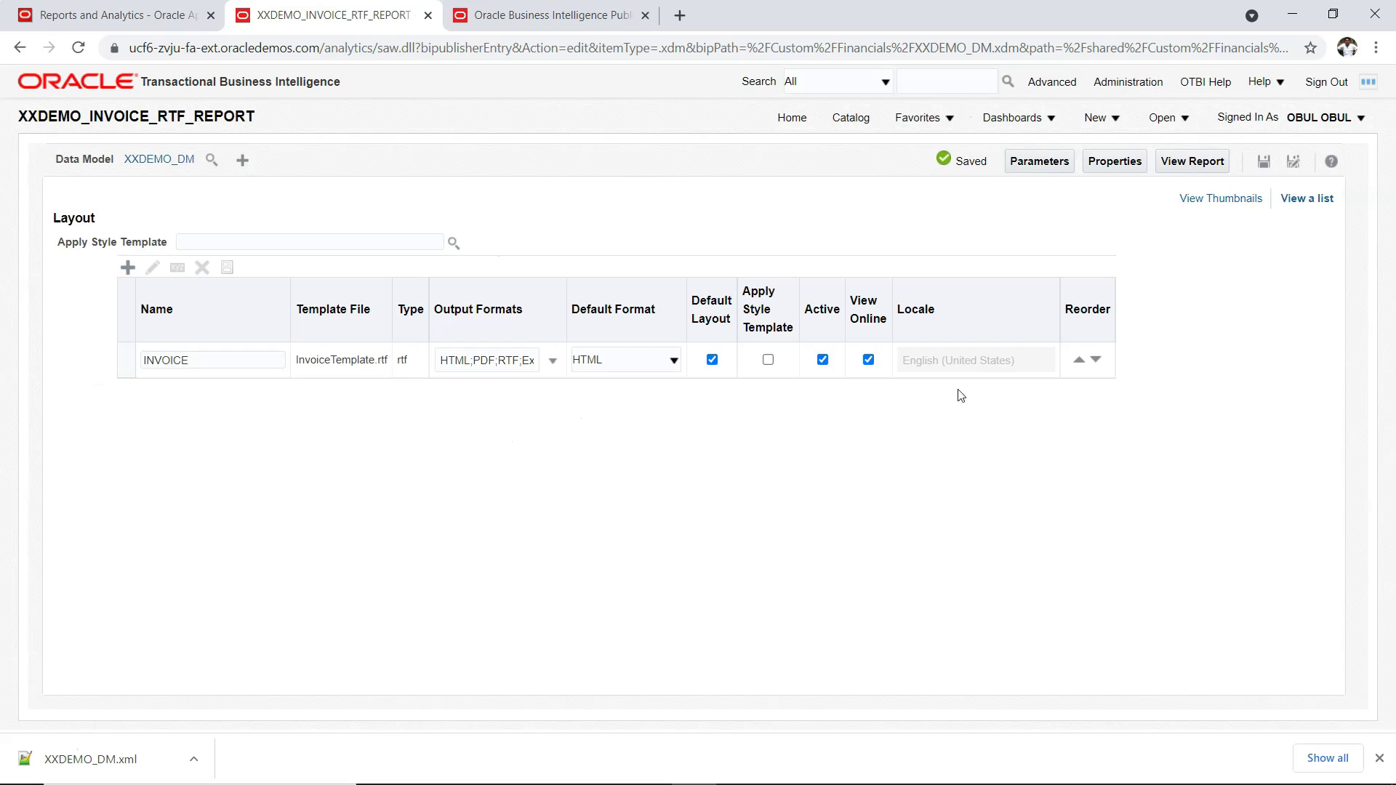
pyautogui.click(661, 367)
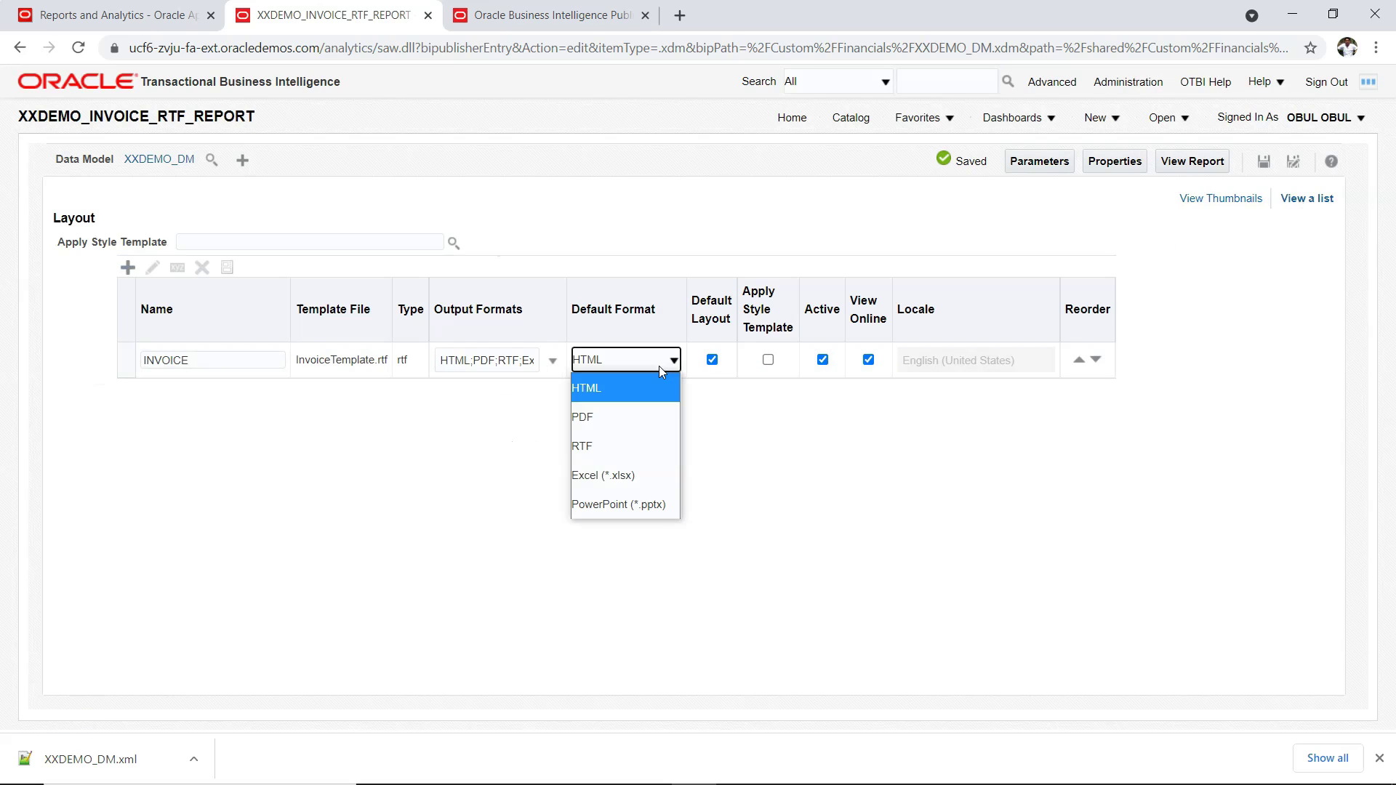
pyautogui.click(754, 537)
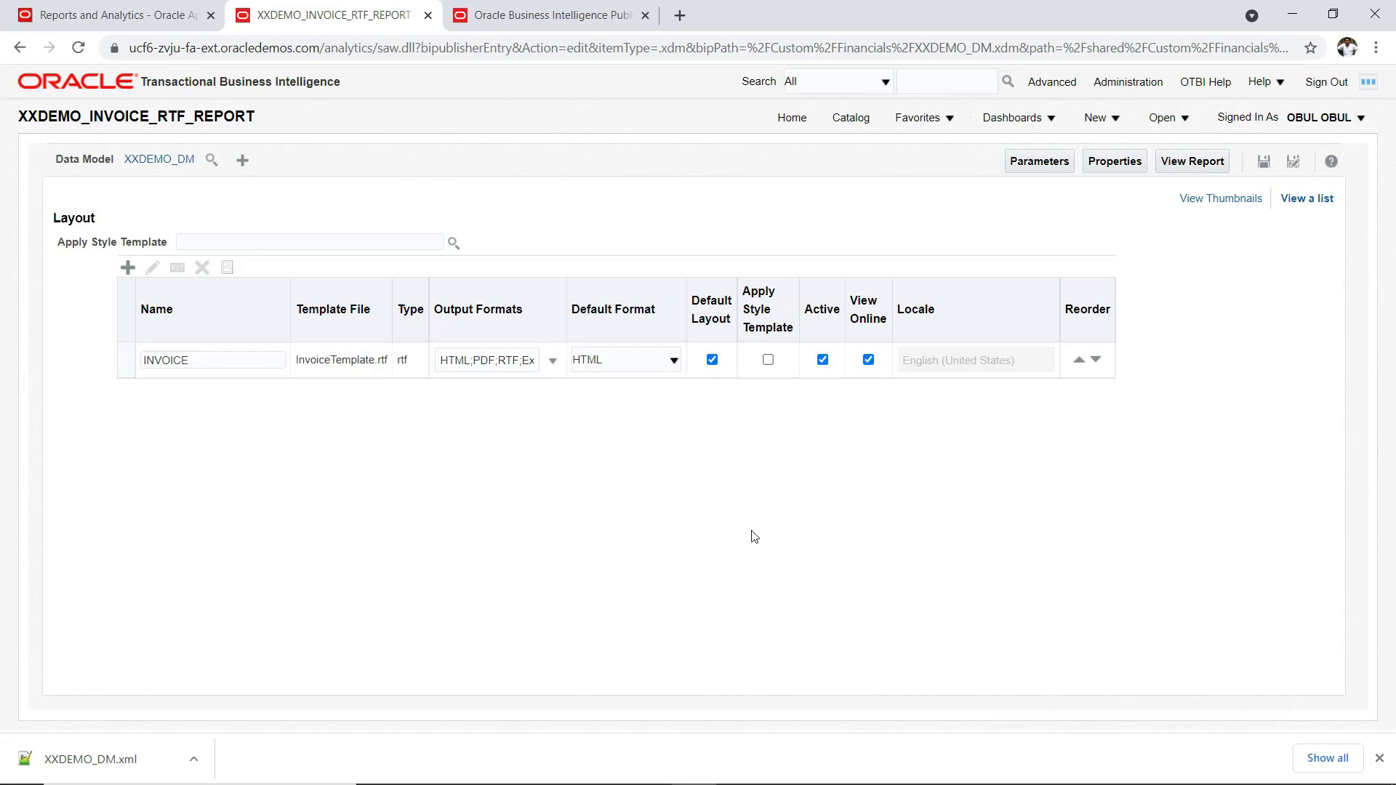
pyautogui.click(553, 361)
pyautogui.moveTo(561, 404); pyautogui.dragTo(568, 500)
pyautogui.click(479, 500)
pyautogui.click(476, 525)
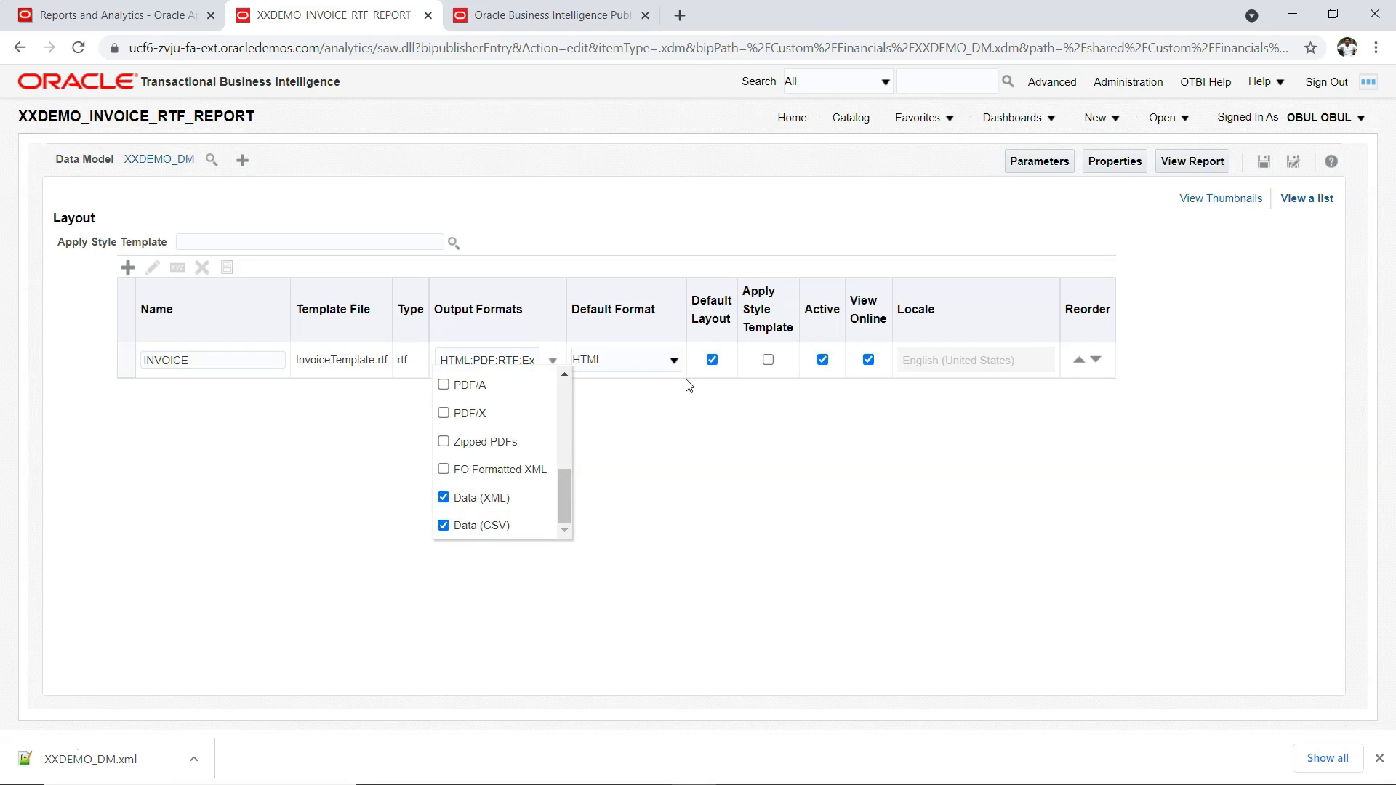
pyautogui.click(678, 434)
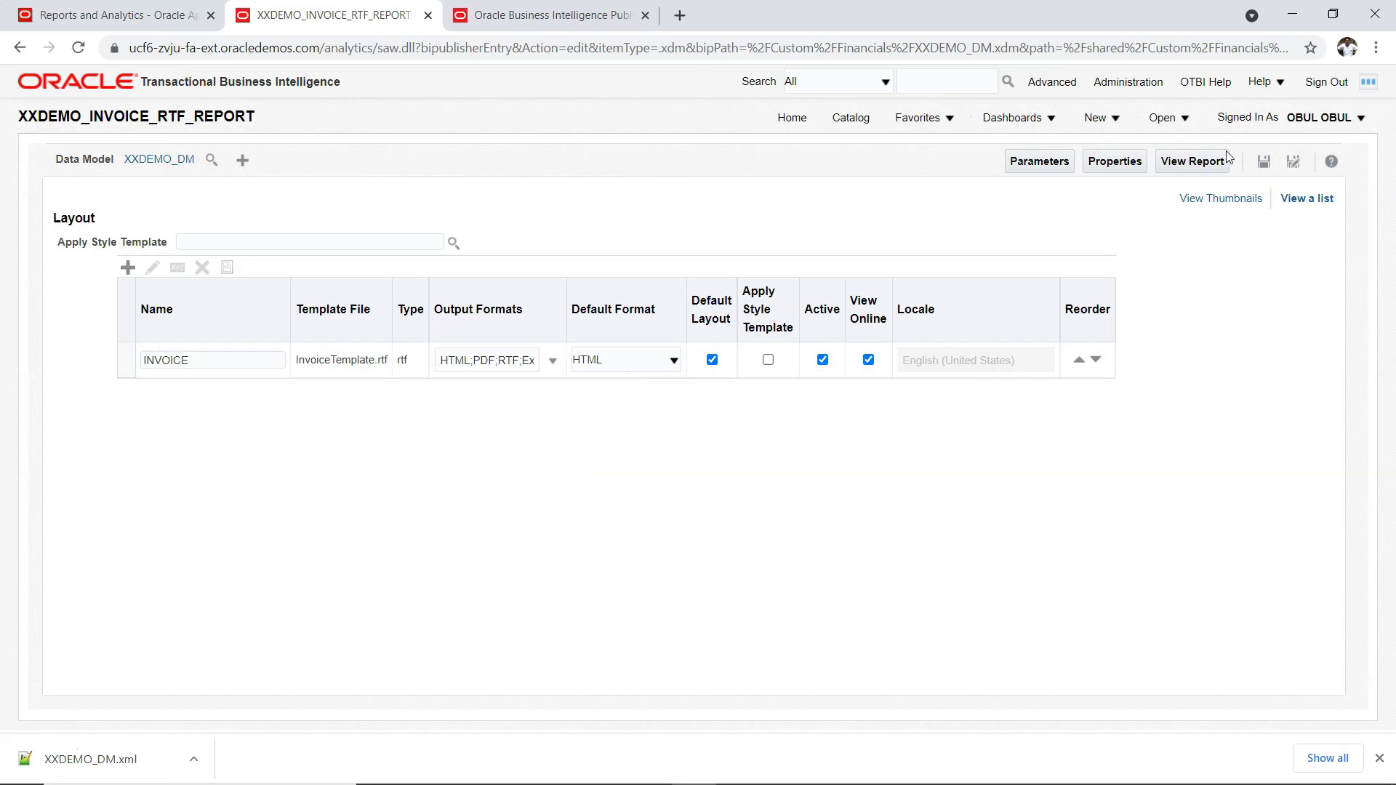
pyautogui.click(1266, 161)
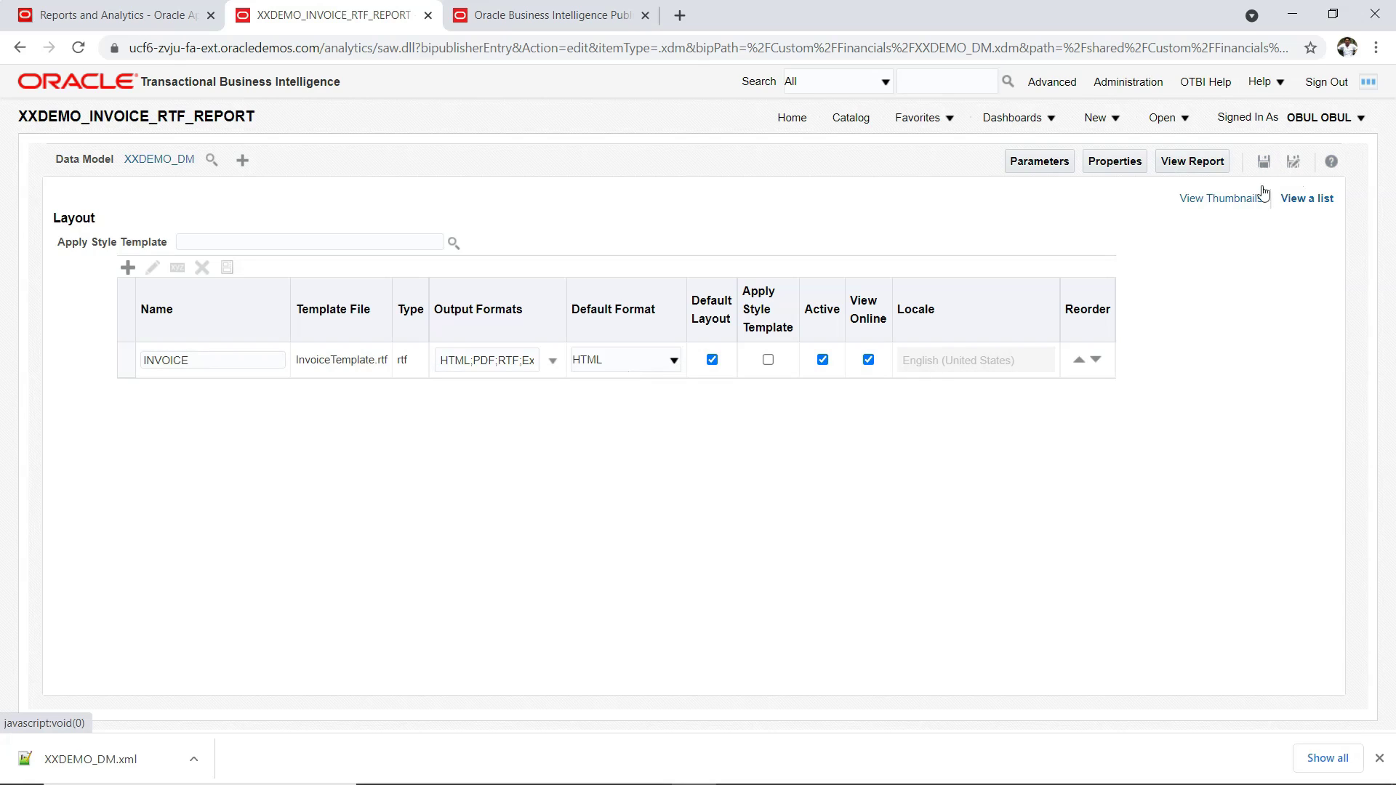
# - Run the report with Invoice Source ISP and Invoice Number All, and look through the HTML output
pyautogui.click(1183, 160)
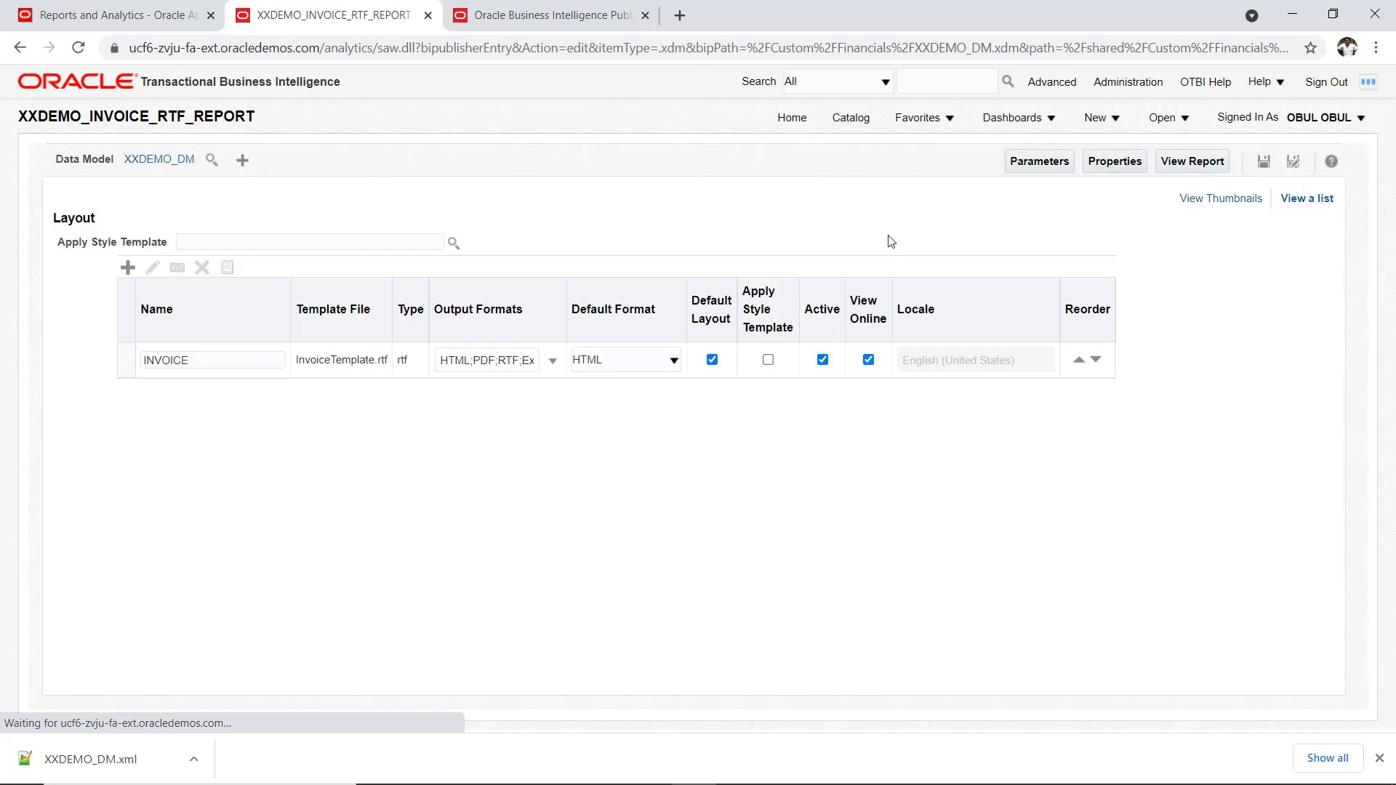
pyautogui.click(350, 159)
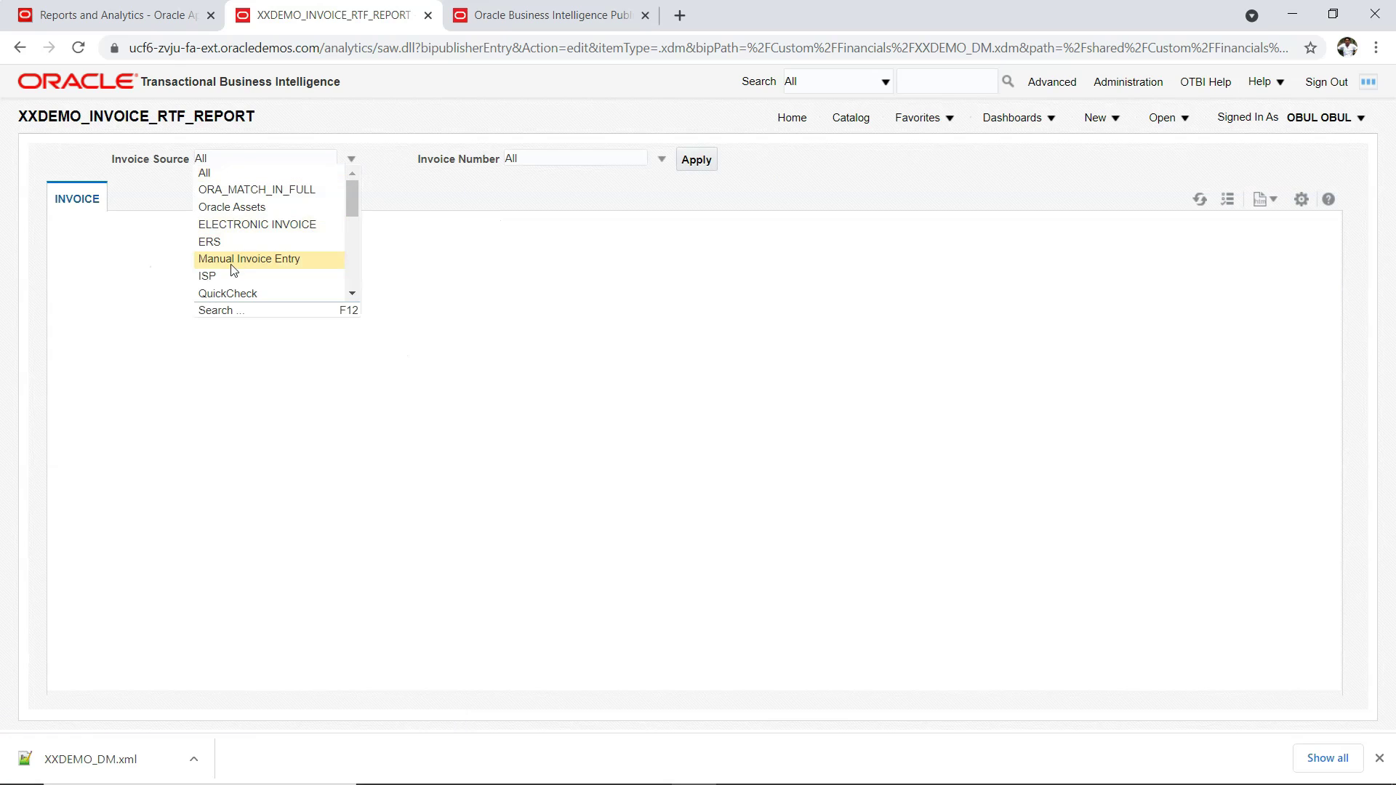
pyautogui.click(232, 277)
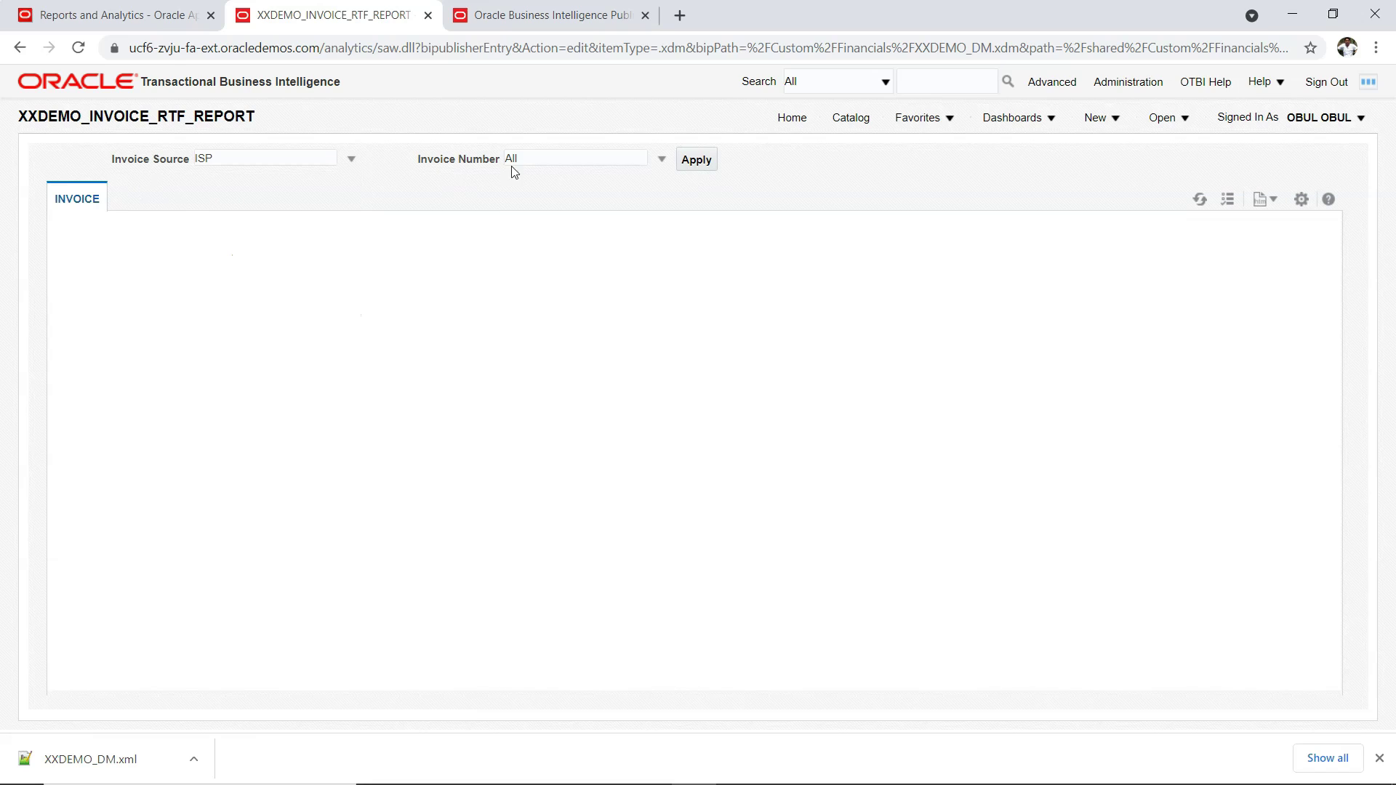
pyautogui.click(703, 162)
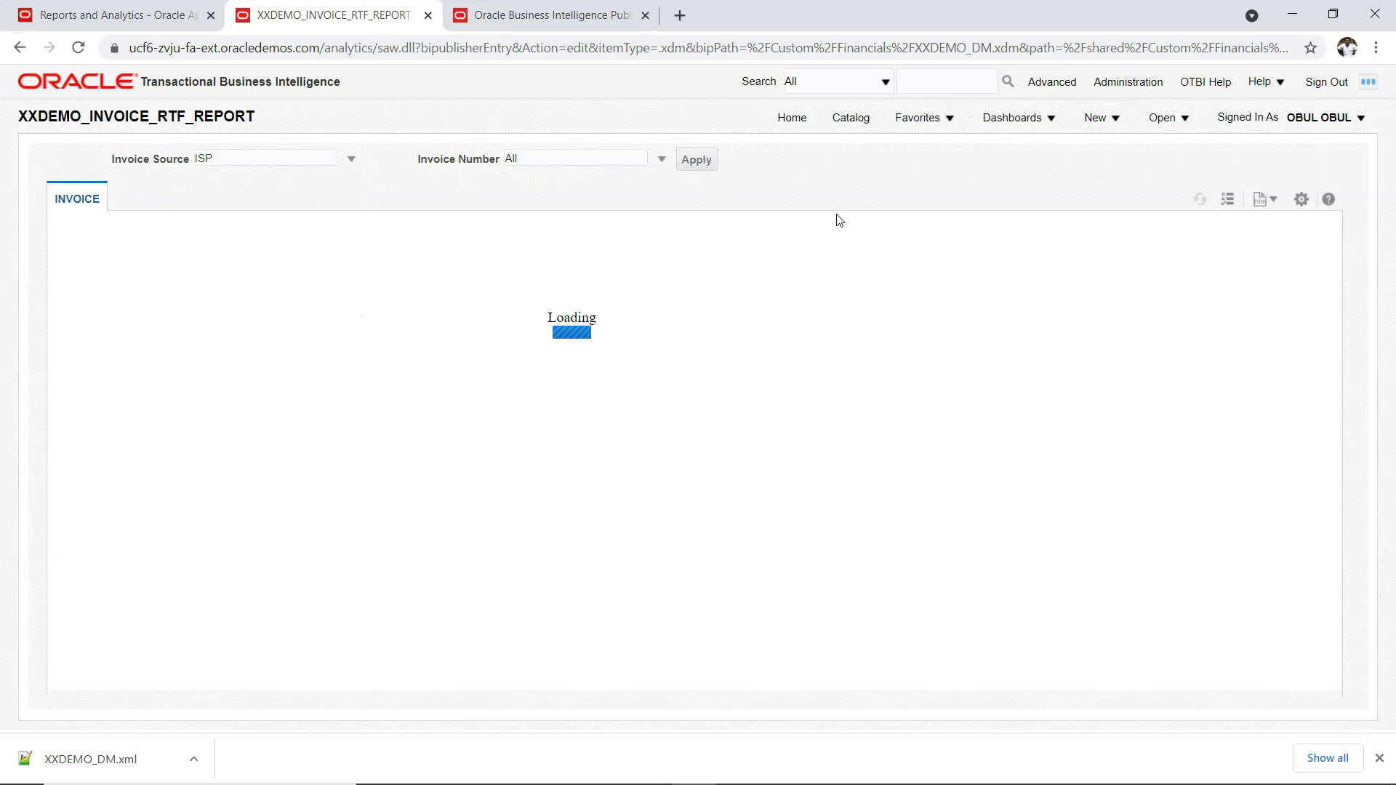
pyautogui.moveTo(1331, 256)
pyautogui.mouseDown()
pyautogui.moveTo(1334, 464)
pyautogui.moveTo(1319, 232)
pyautogui.mouseUp()
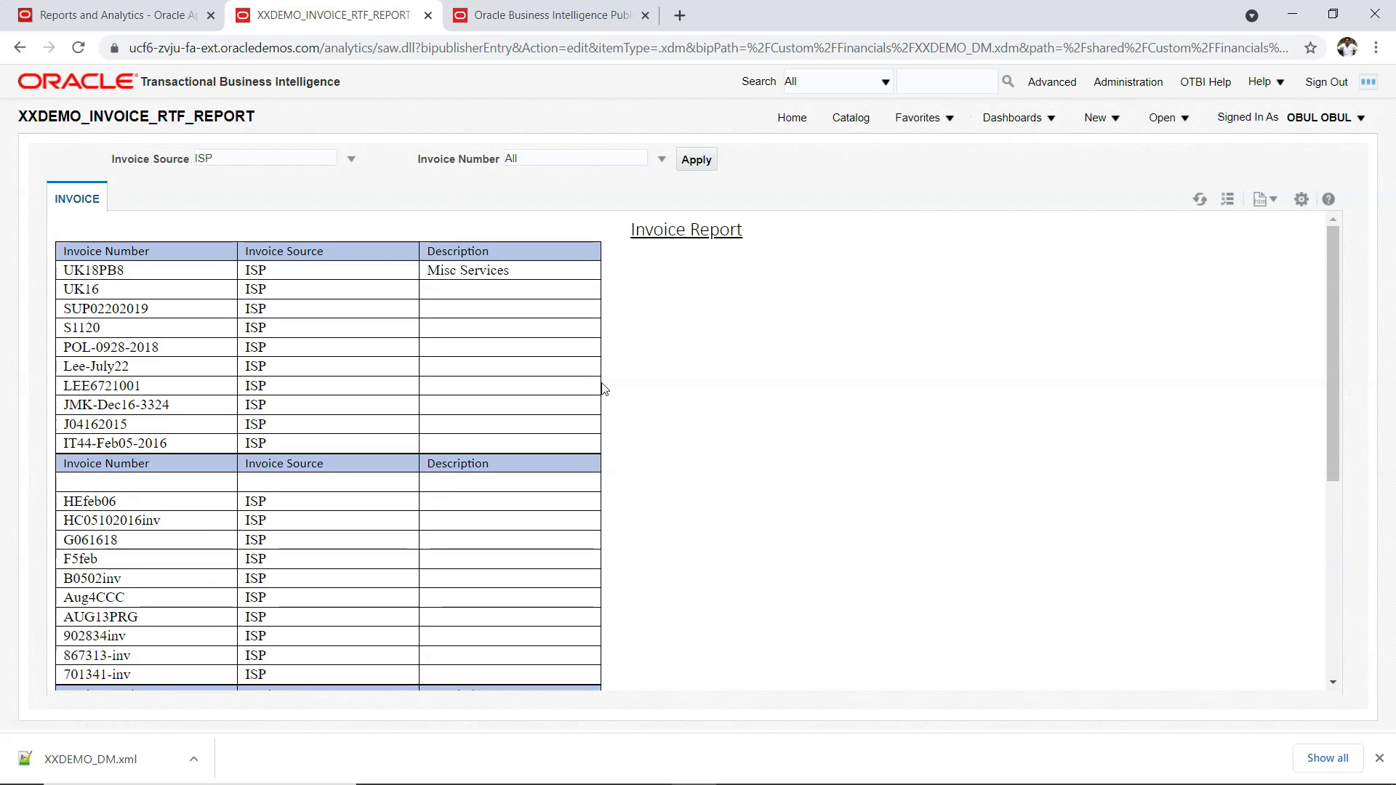
# - Export the report as PDF to the 9.RTF Template folder as XXDEMO_INVOICE_RTF_REPORT_INVOICE.pdf and look through its pages
pyautogui.click(1302, 200)
pyautogui.moveTo(1178, 294)
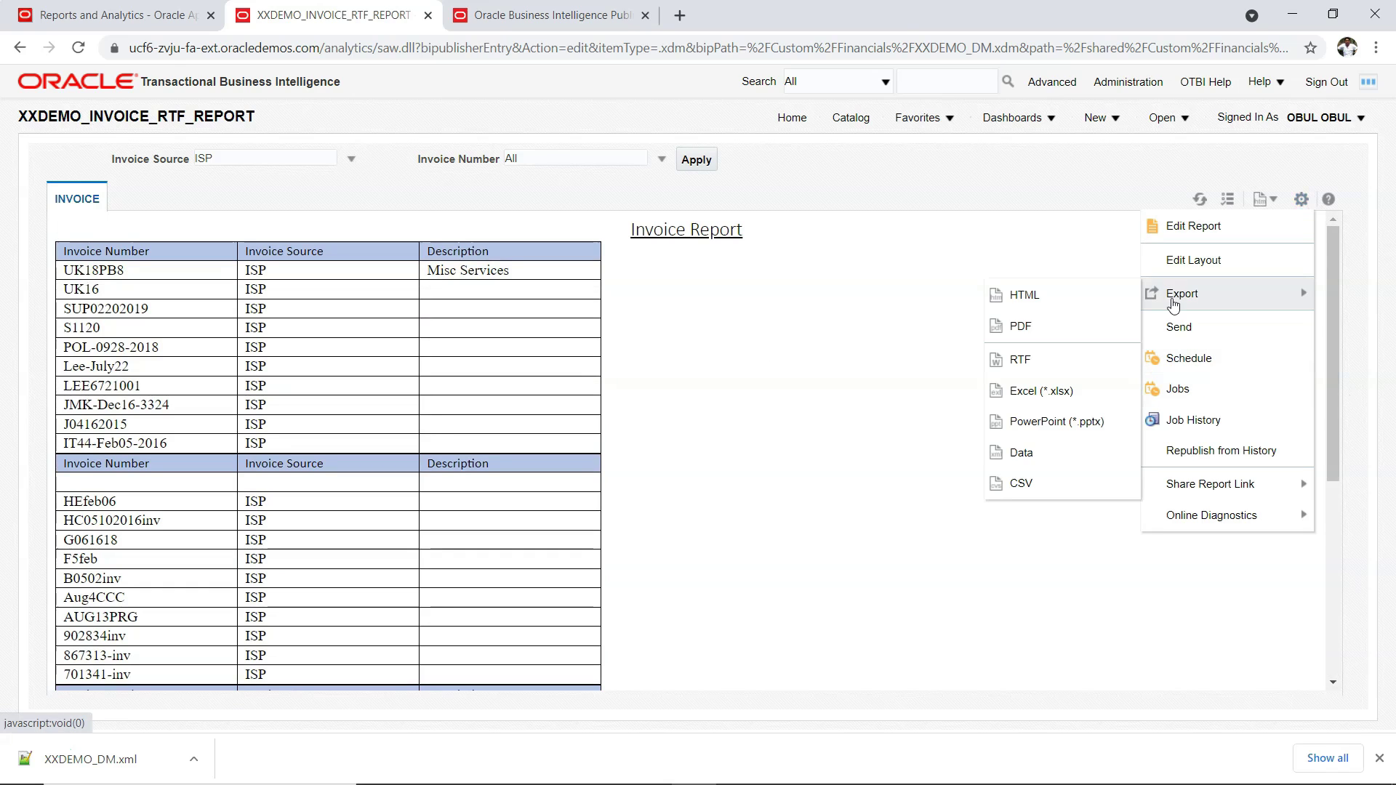
pyautogui.click(1028, 329)
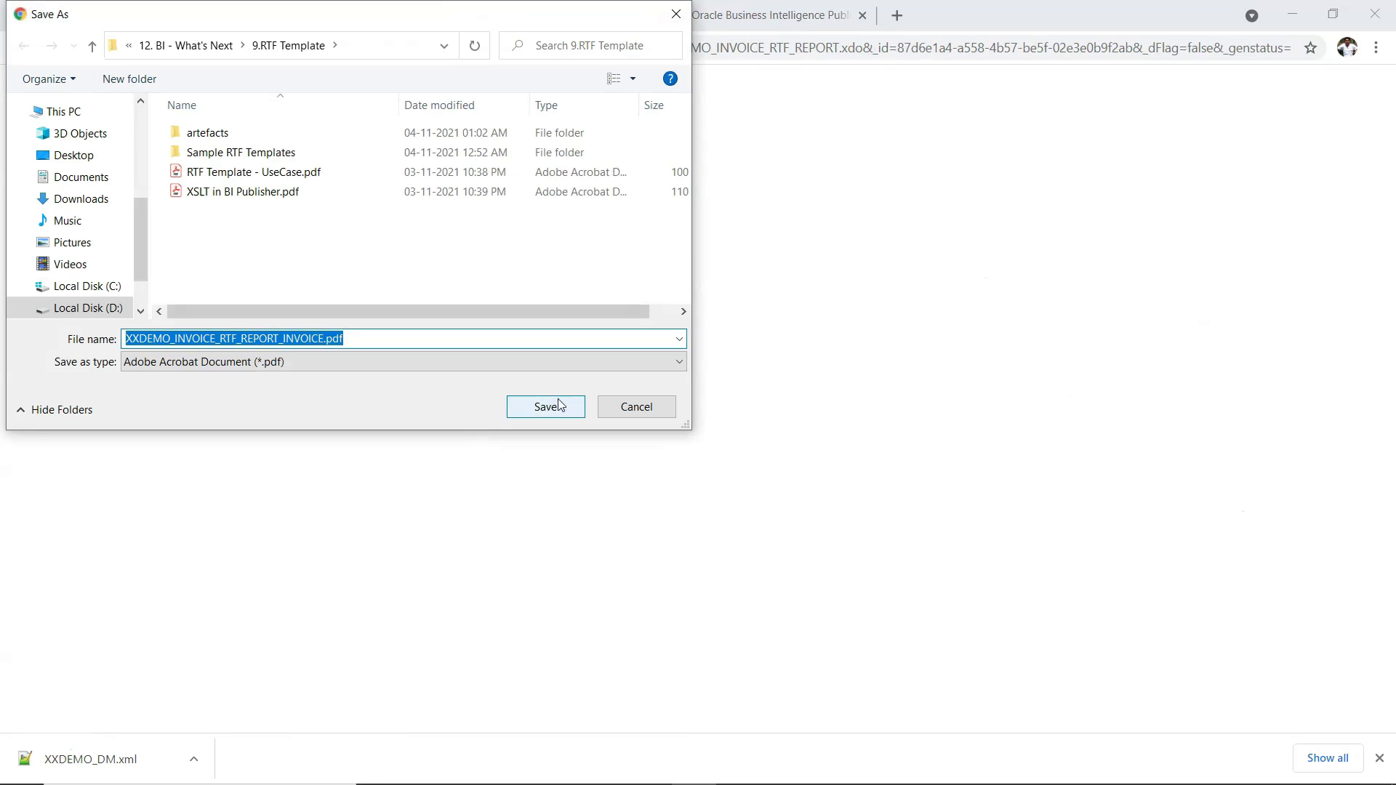
pyautogui.click(546, 408)
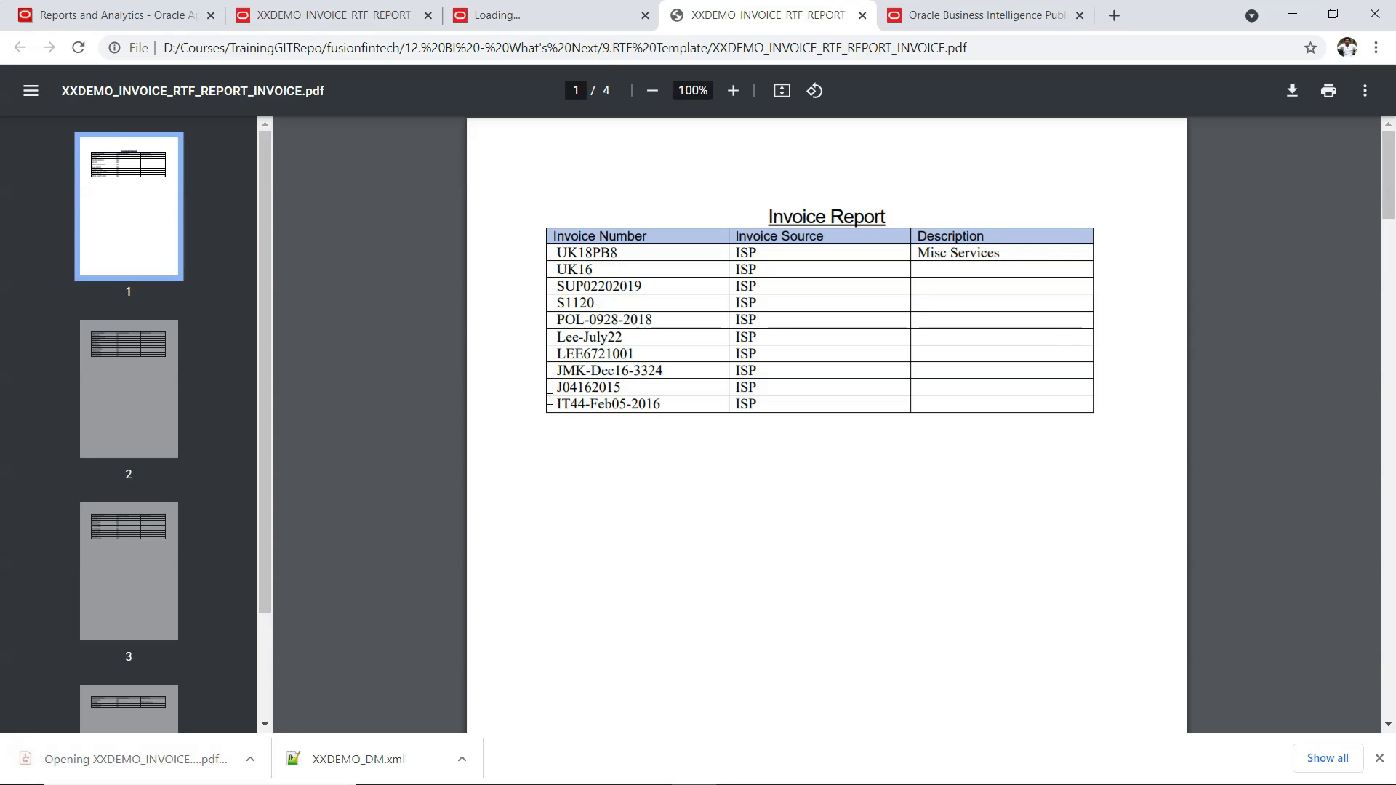
pyautogui.moveTo(1389, 197); pyautogui.dragTo(1389, 147)
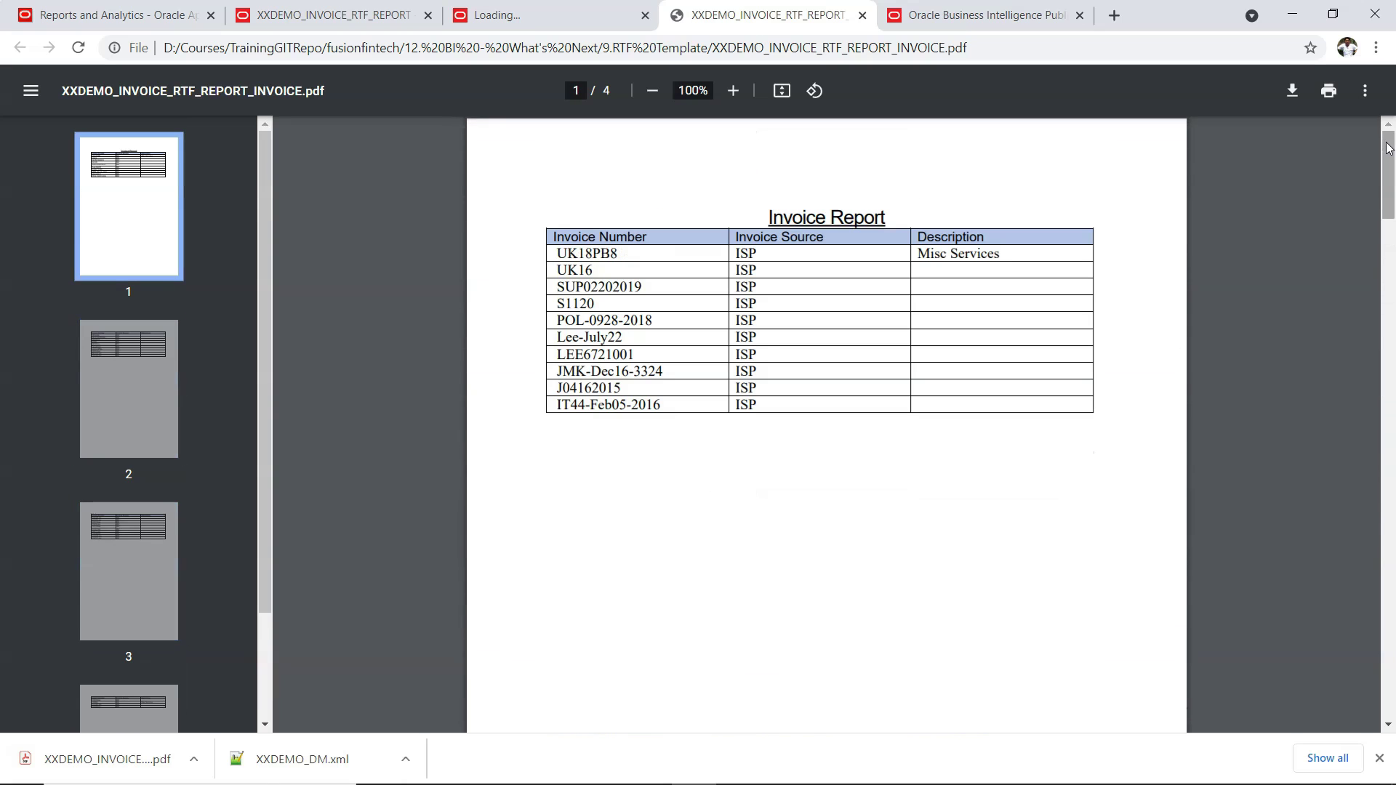